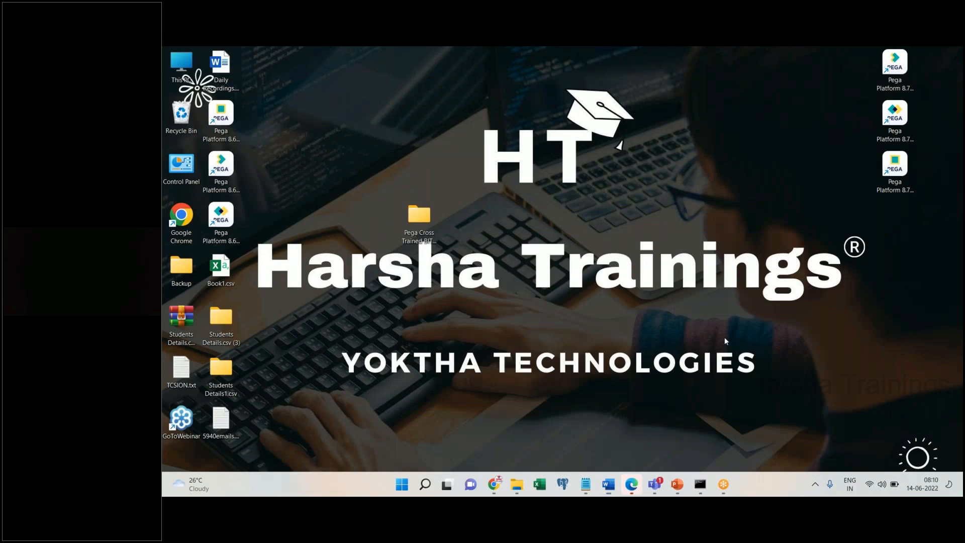
- In a maximized File Explorer, go from drive D through Pega Classes > Practicals into Pega Batch 594
left_click(515, 486)
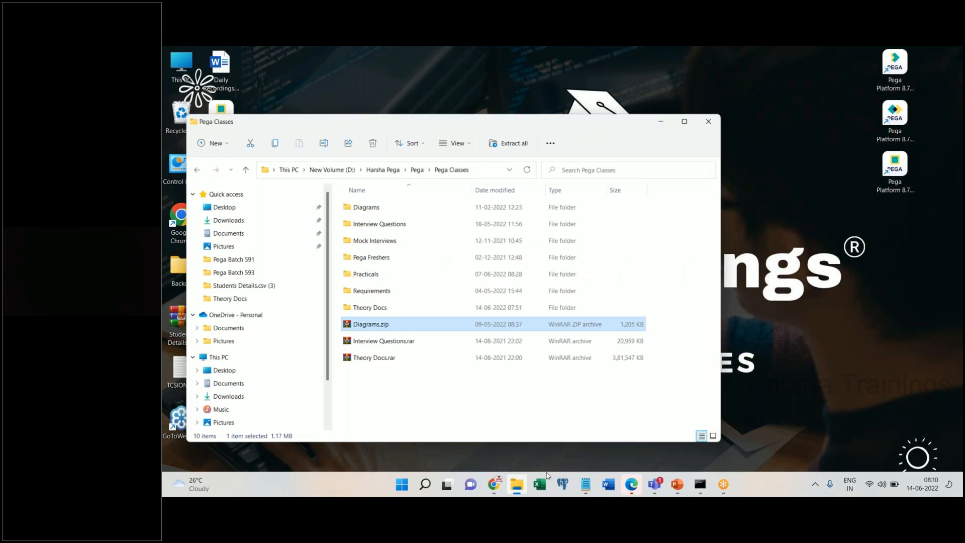
left_click(696, 119)
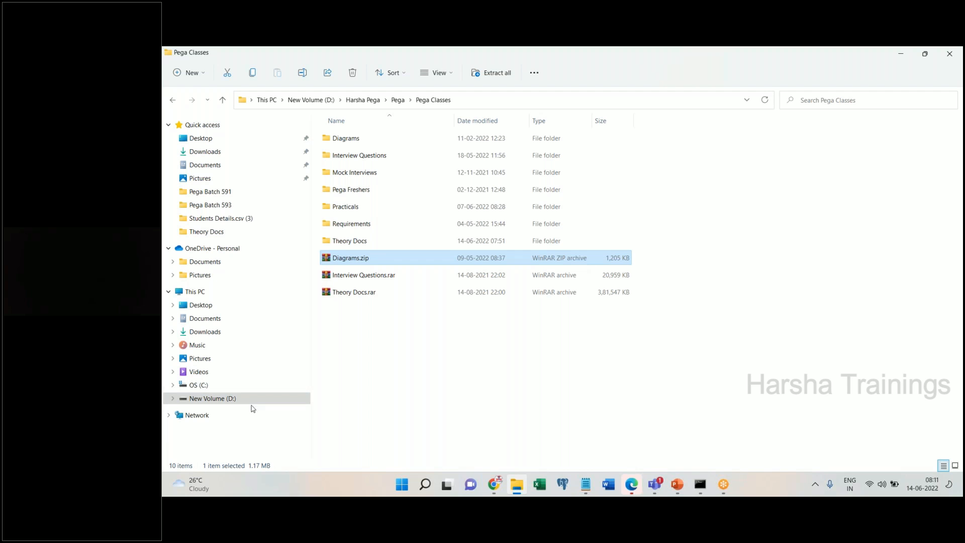
left_click(225, 399)
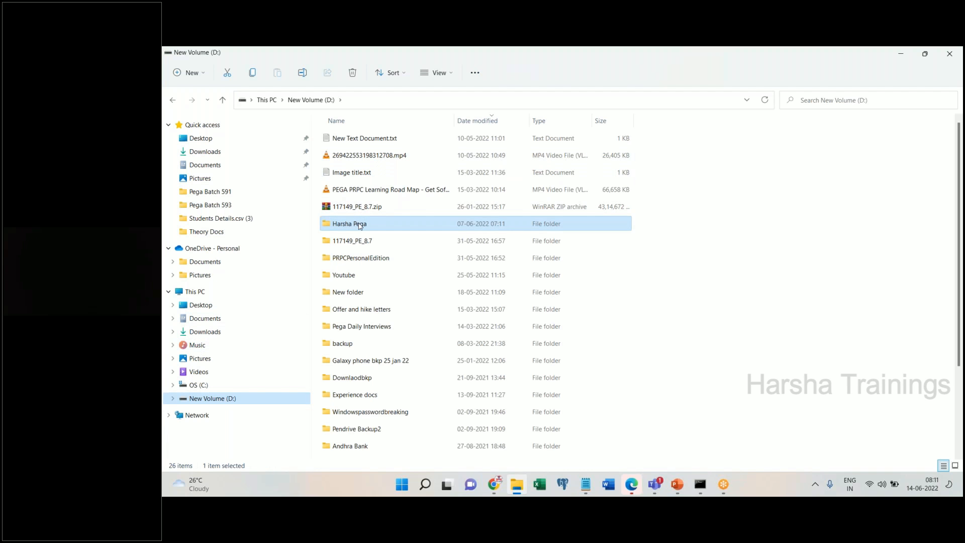
double_click(360, 225)
double_click(352, 294)
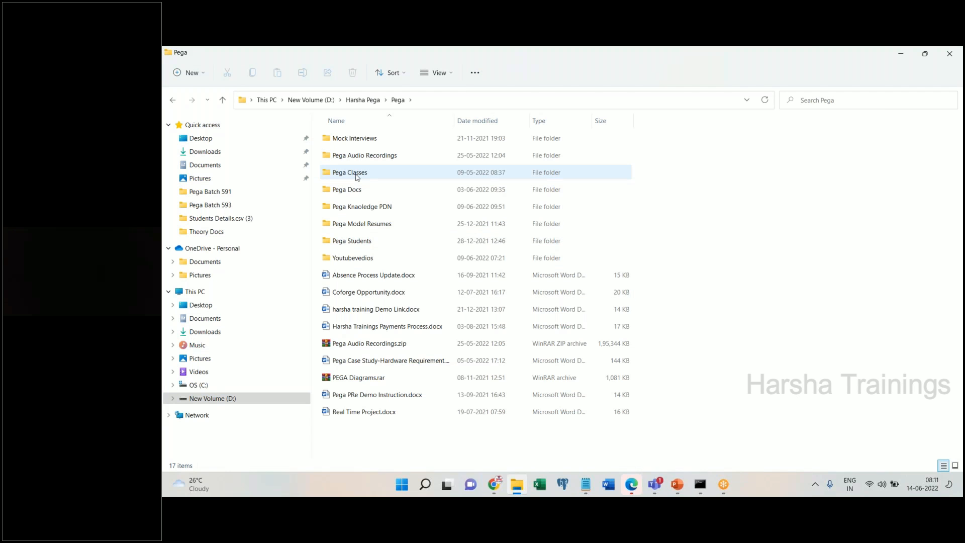
double_click(357, 173)
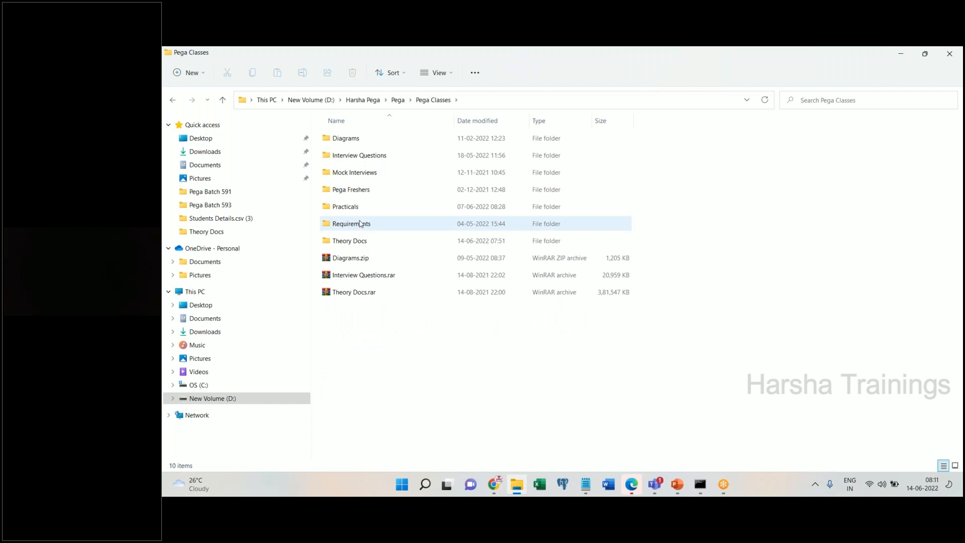
double_click(364, 242)
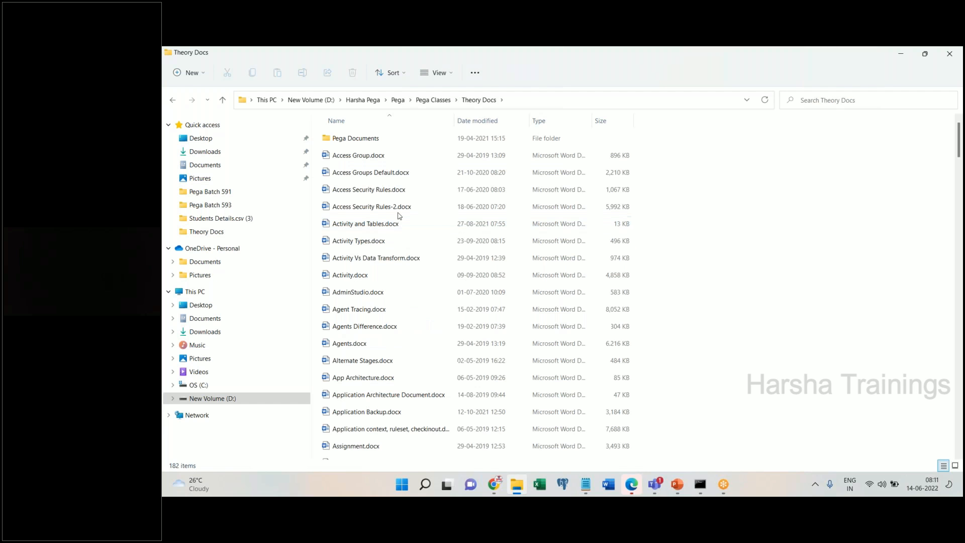
left_click(433, 99)
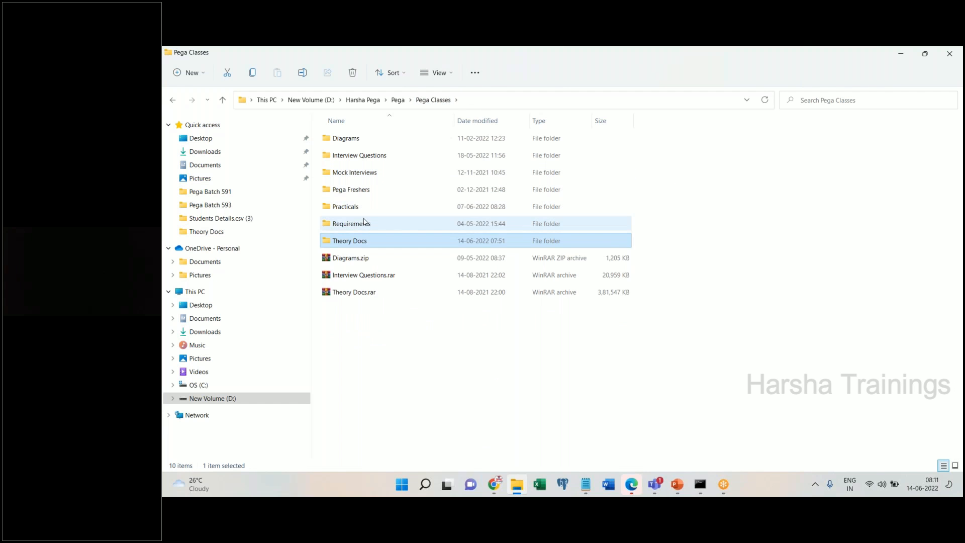
double_click(361, 210)
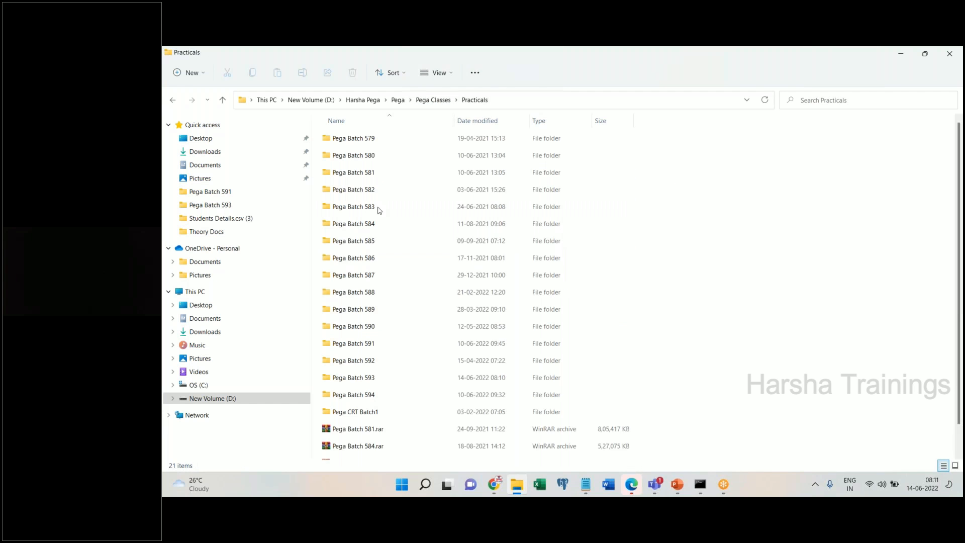
double_click(374, 395)
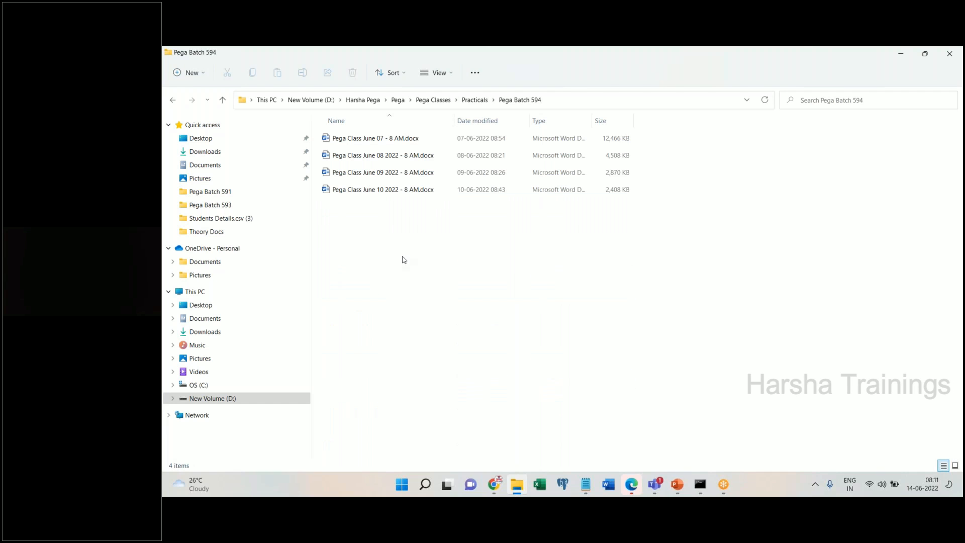
- Check the Pega Batch 594 folder's full path, then launch Word
right_click(404, 260)
left_click(634, 410)
left_click(579, 98)
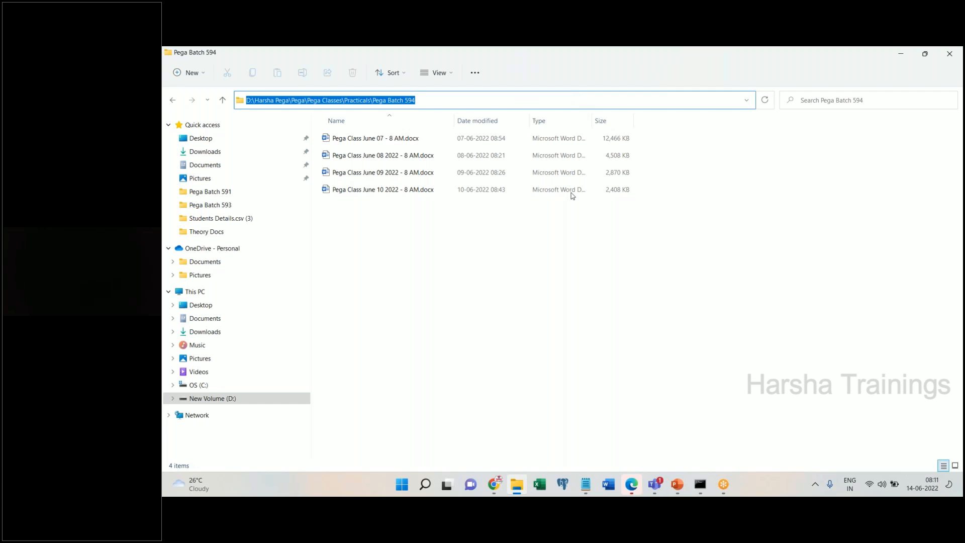
left_click(609, 485)
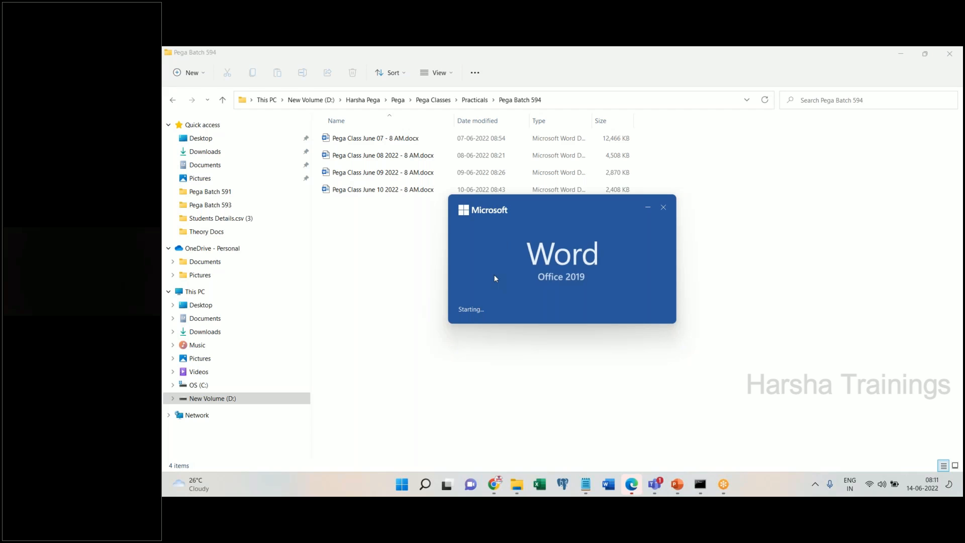
- Create a blank document in maximized Word and reach Save As with This PC selected
left_click(459, 319)
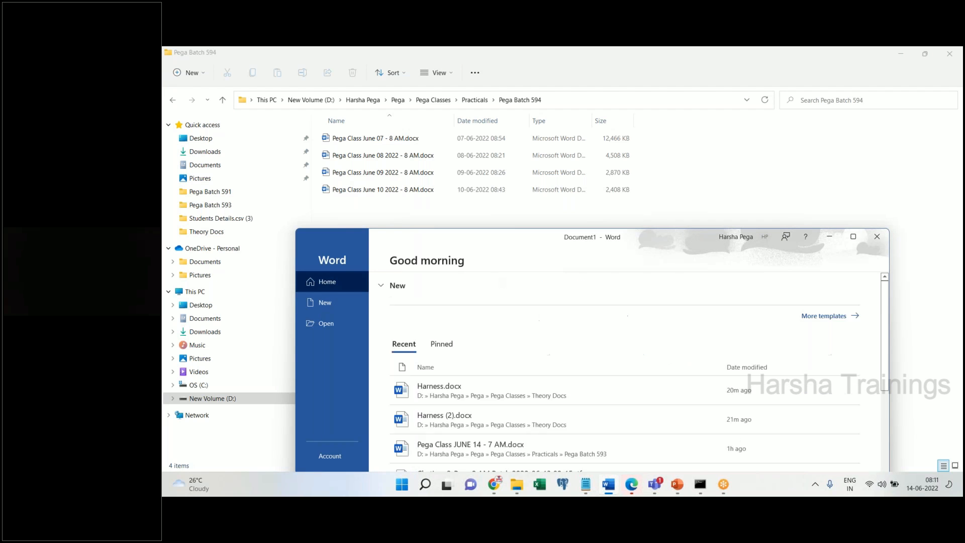
left_click(853, 237)
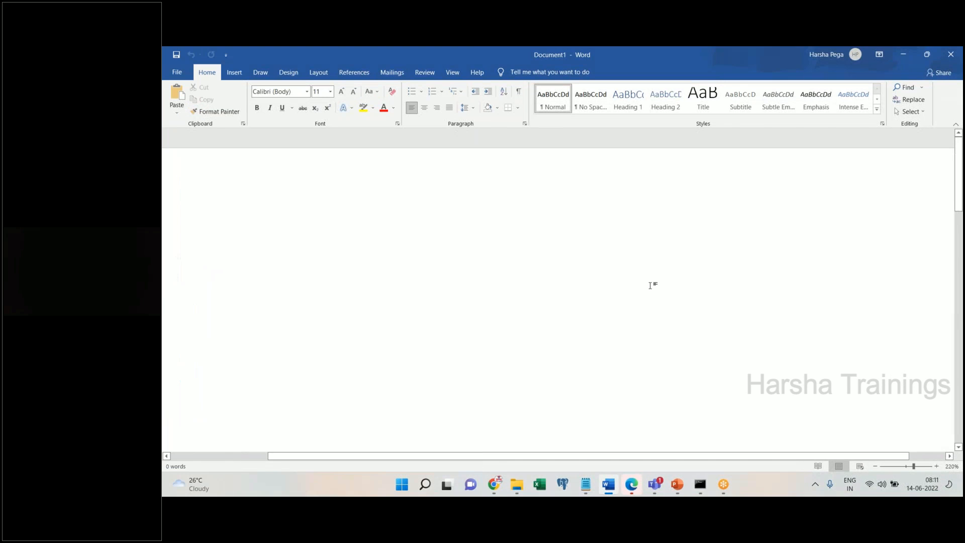
left_click(176, 54)
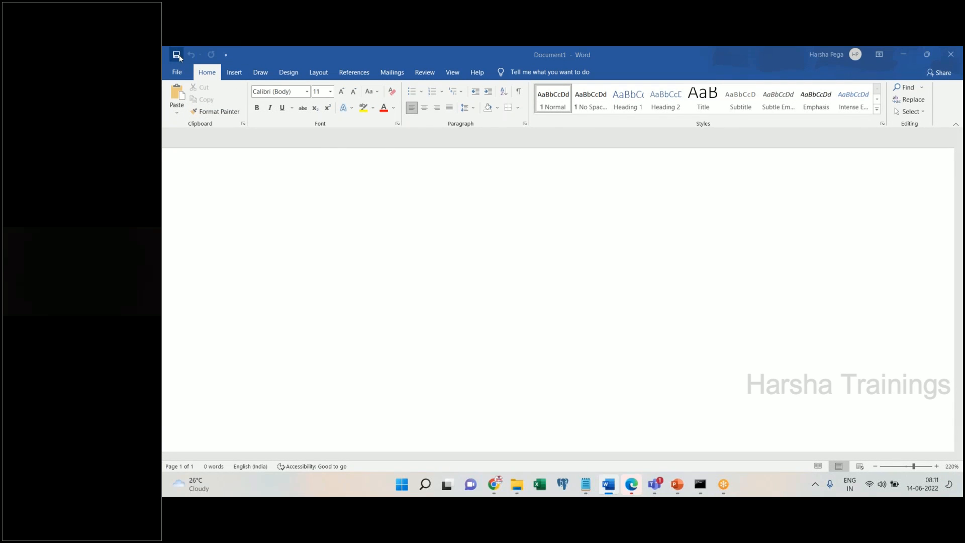
left_click(494, 320)
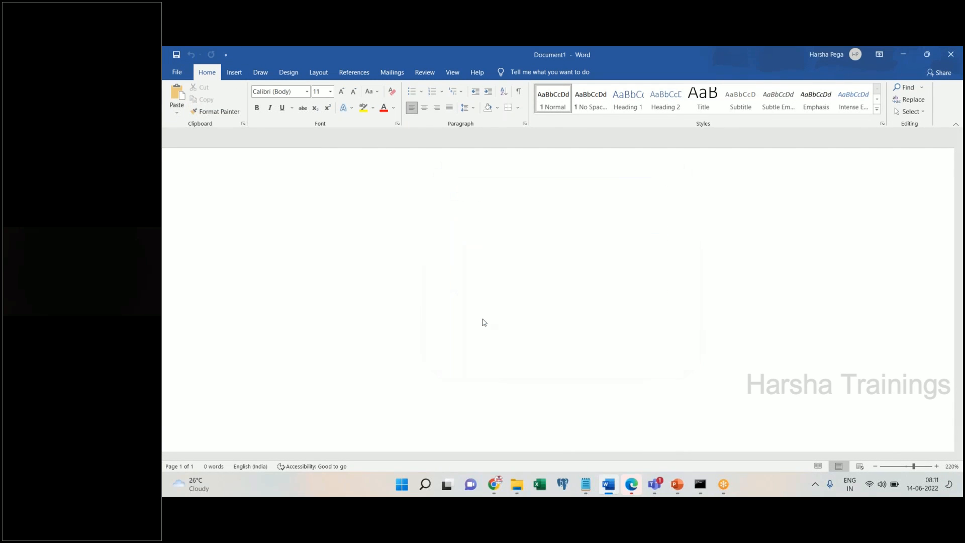
left_click(317, 207)
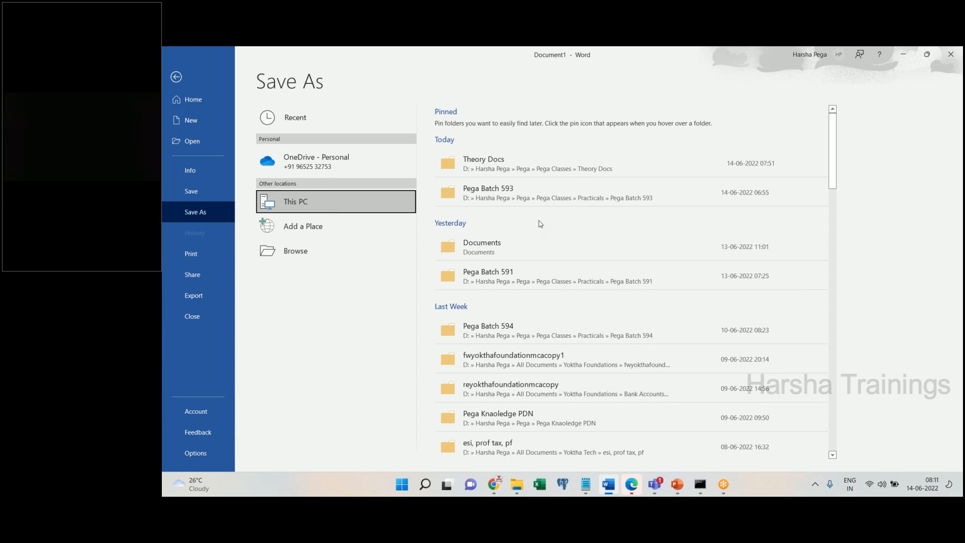
- Choose the recent Pega Batch 594 folder and reuse the June 10 class file's name
left_click(530, 327)
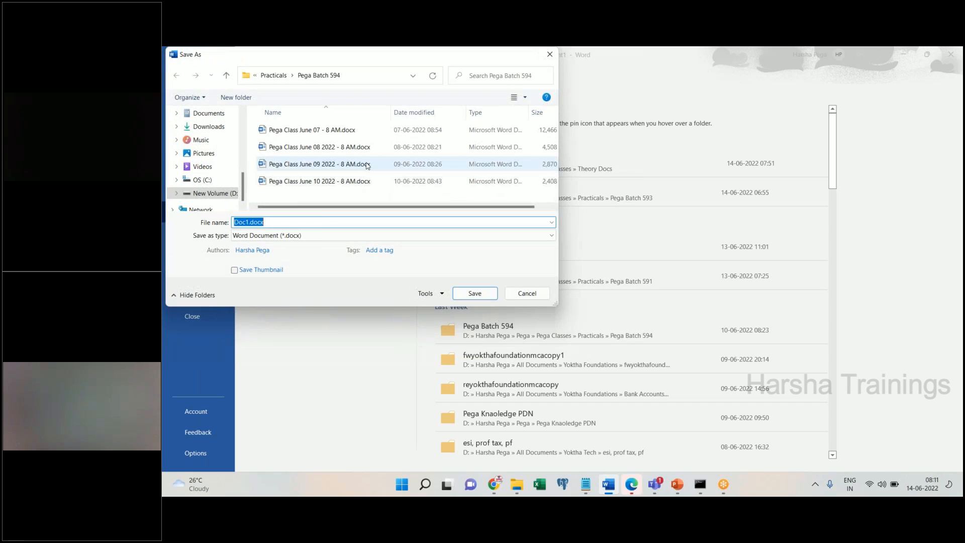
left_click(359, 79)
key("Escape")
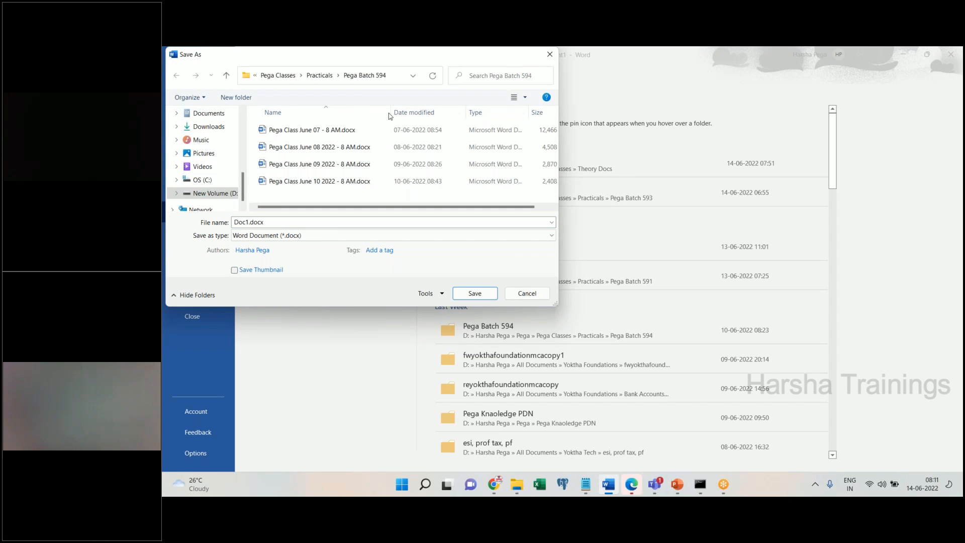
left_click(326, 185)
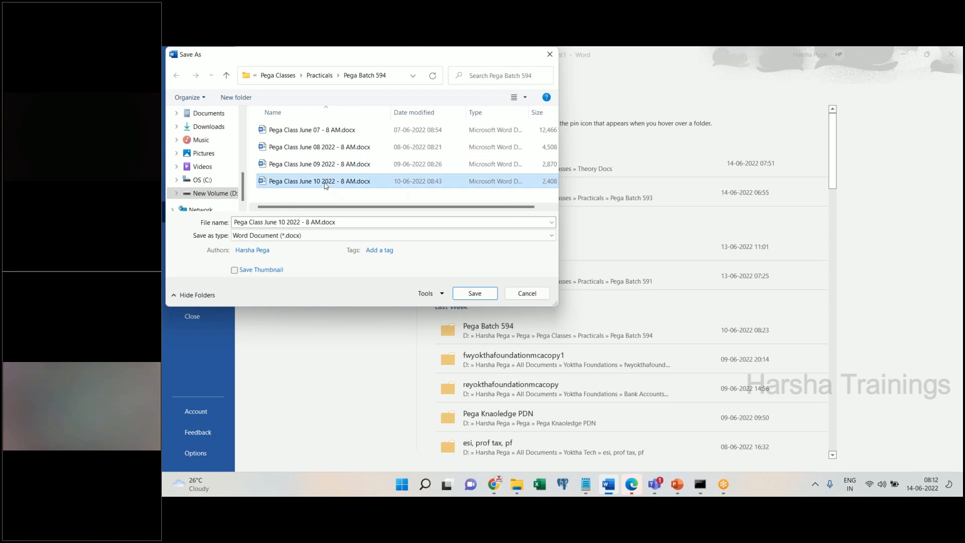
- Edit the file name to 'Pega Class June 14 2022 - 8 AM' and save
left_click(313, 222)
left_click(310, 223)
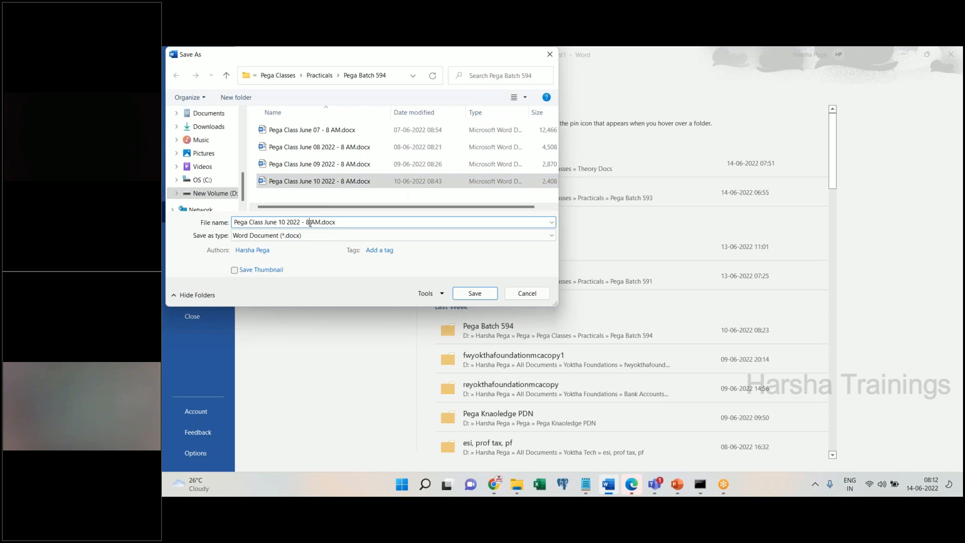
key("BackSpace")
type("8")
left_click(284, 223)
key("BackSpace")
type("4")
left_click(495, 292)
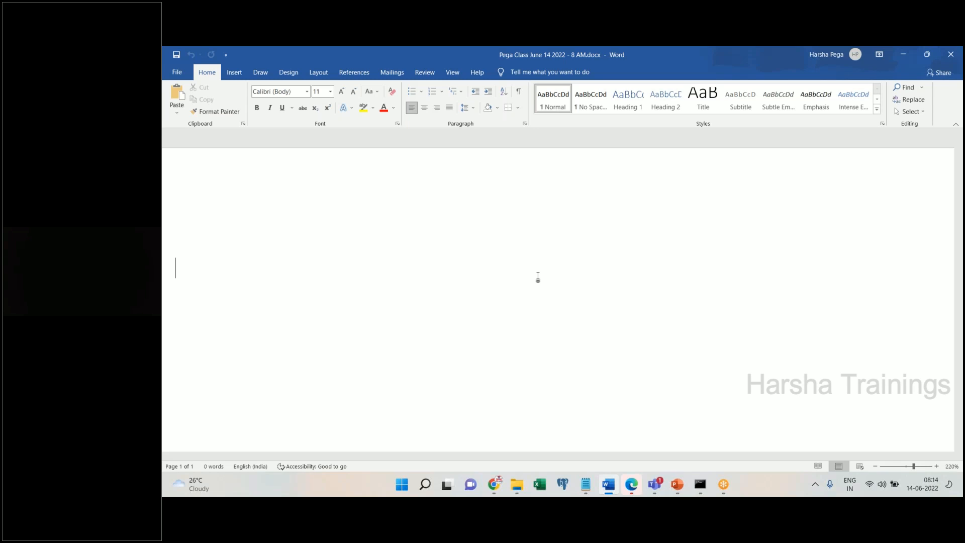
- Type the heading 'Working with Properties, section., flow action, flow' on the first line
type("Working with Properties, section.ow a")
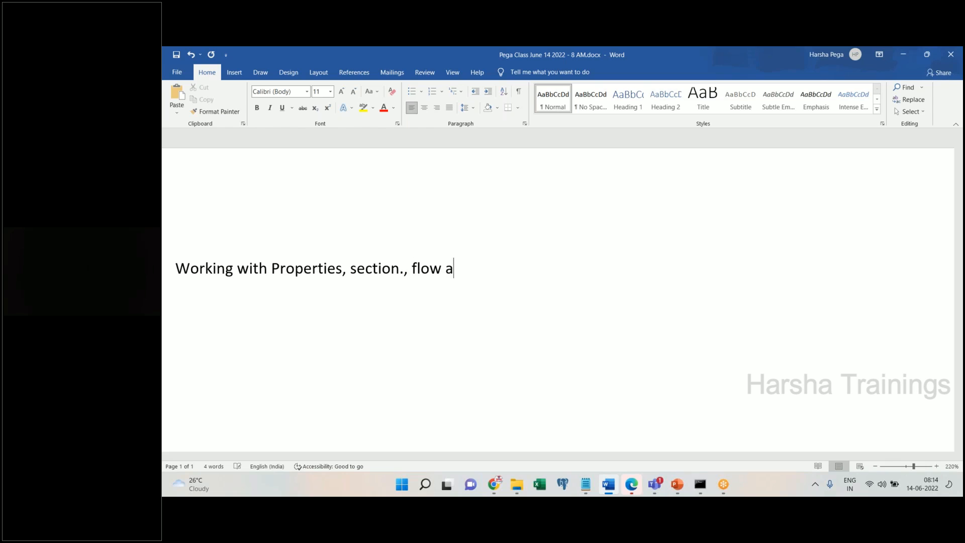
type("ction, fow")
type("ow")
- Apply the Title style to the heading and center it
key("ctrl+a")
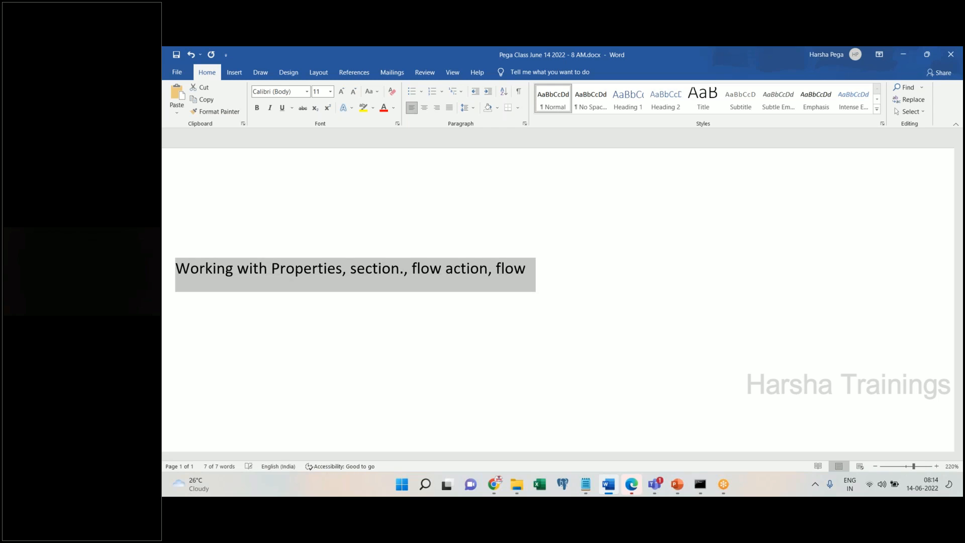
left_click(697, 110)
key("ctrl+e")
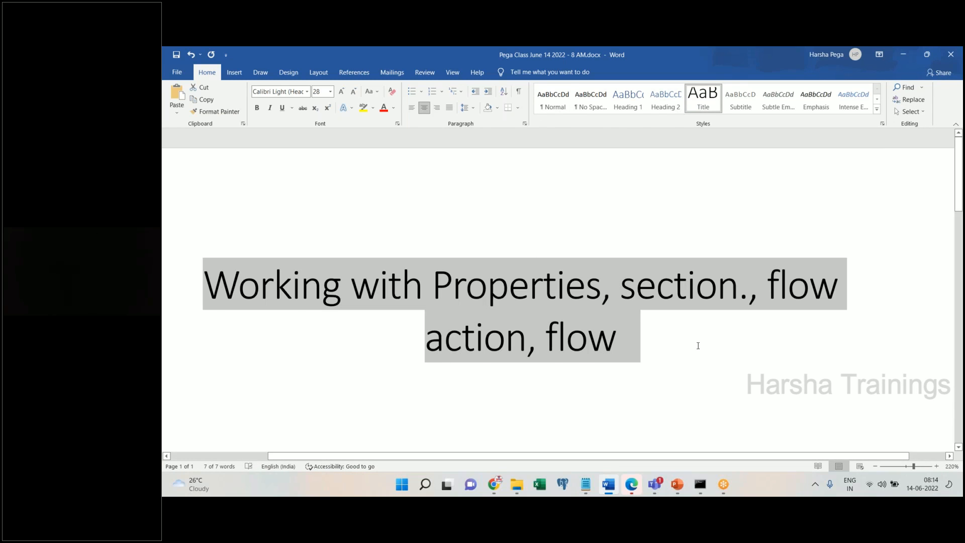
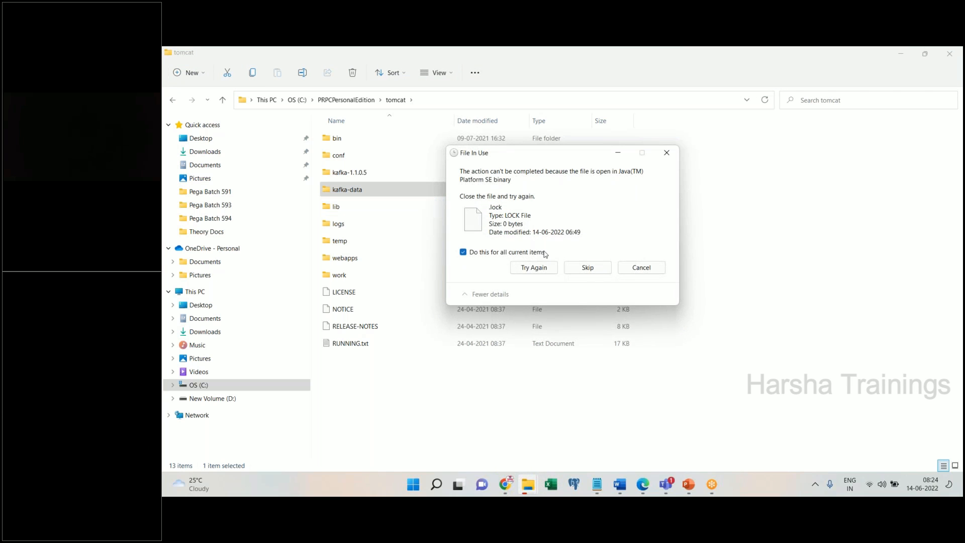
- Skip the in-use file, then permanently delete the locked .lock file inside kafka-data, retrying until it goes
left_click(586, 268)
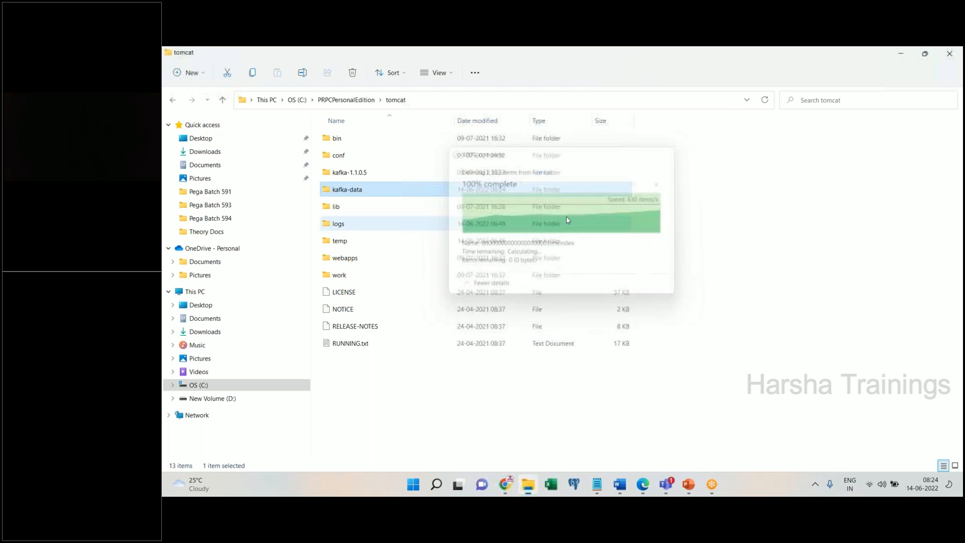
double_click(338, 191)
left_click(344, 158)
key("shift+Delete")
left_click(600, 302)
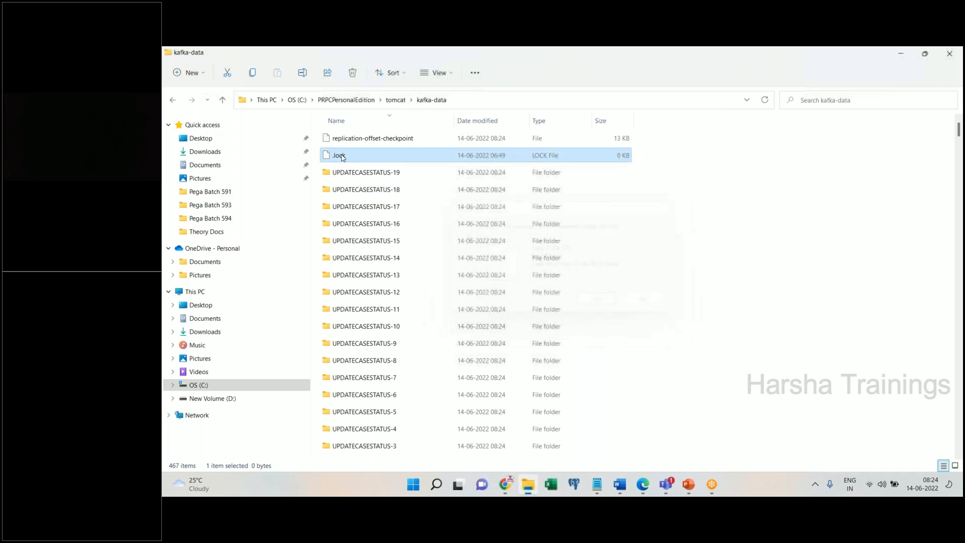
left_click(587, 249)
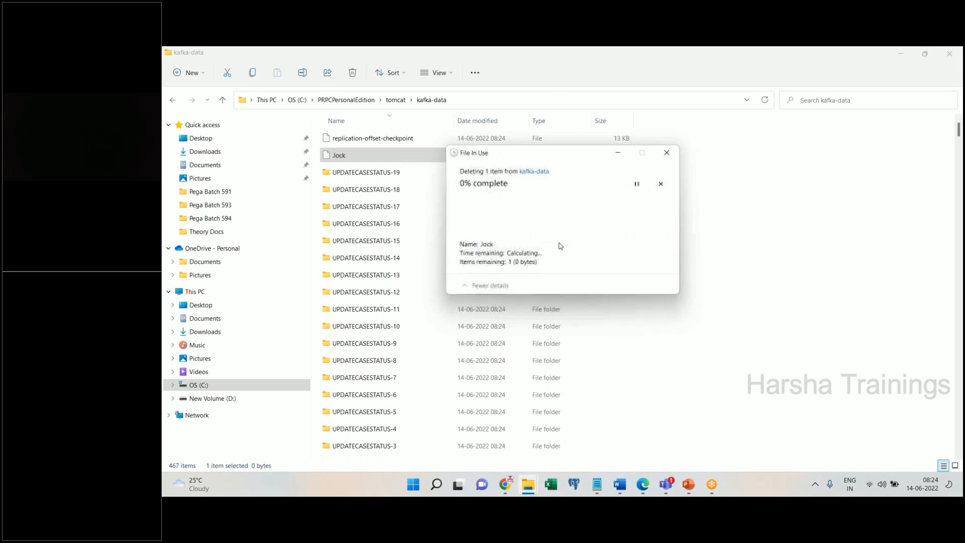
left_click(587, 252)
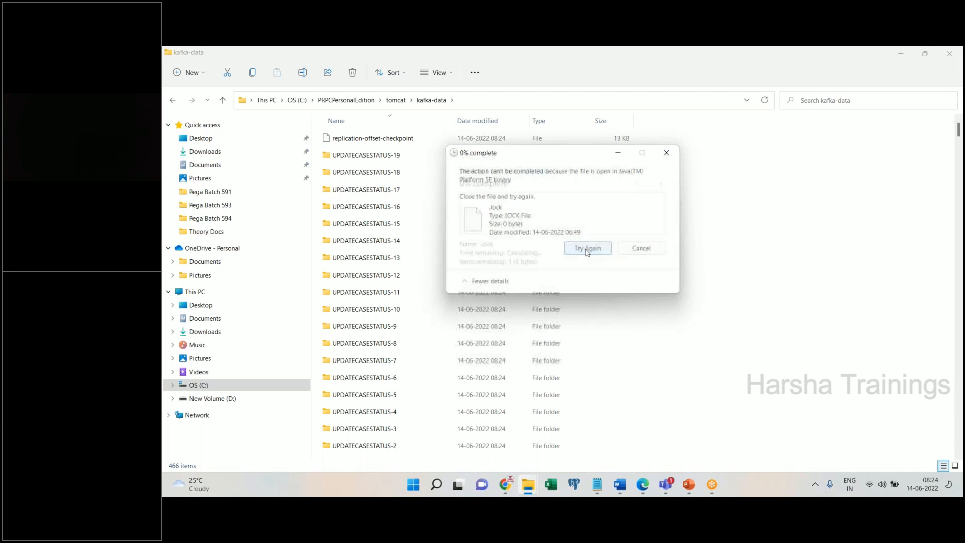
- Permanently delete the kafka-data folder from tomcat and show the desktop
left_click(395, 99)
key("shift+Delete")
key("Return")
key("super+d")
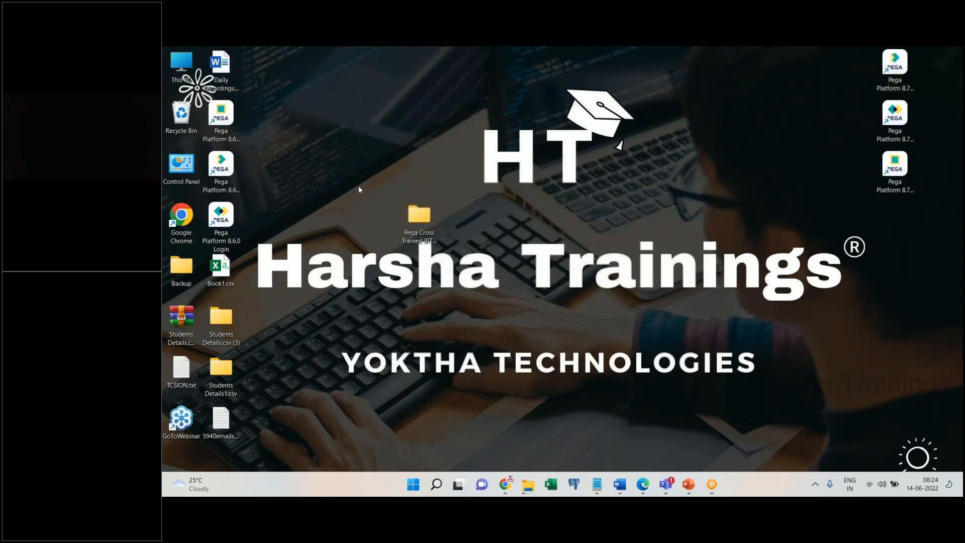
- Start the Pega Platform 8.7 server, then launch the Pega Platform 8.7.0 Login shortcut in the browser
left_click(532, 483)
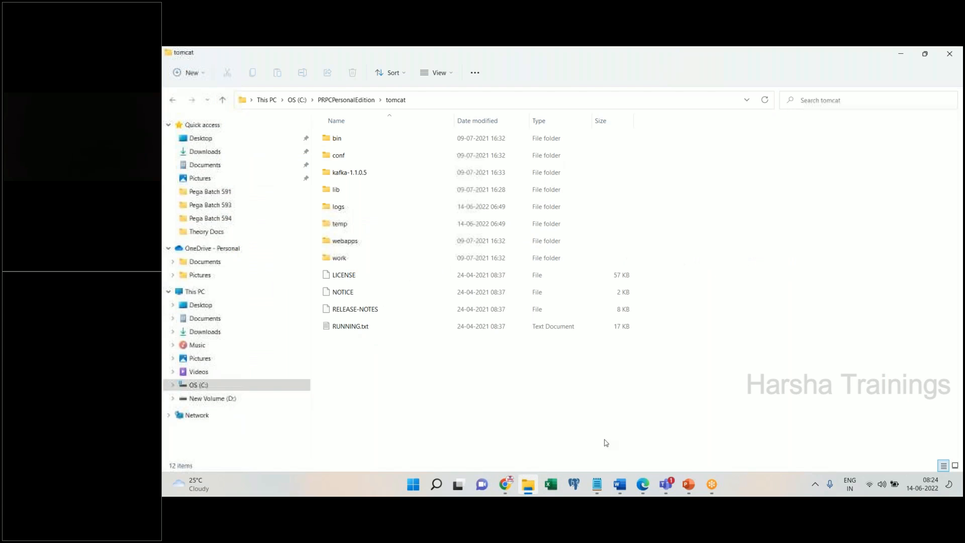
left_click(899, 54)
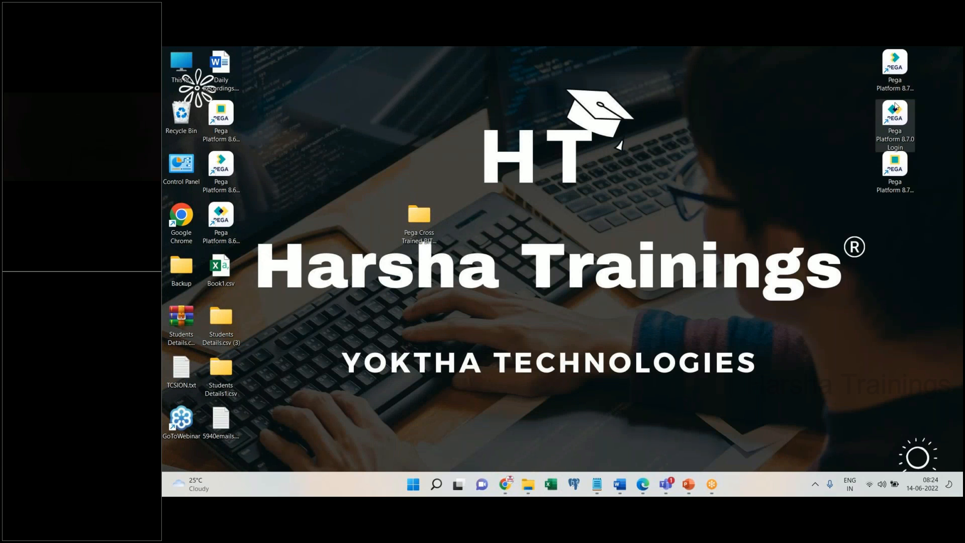
double_click(893, 86)
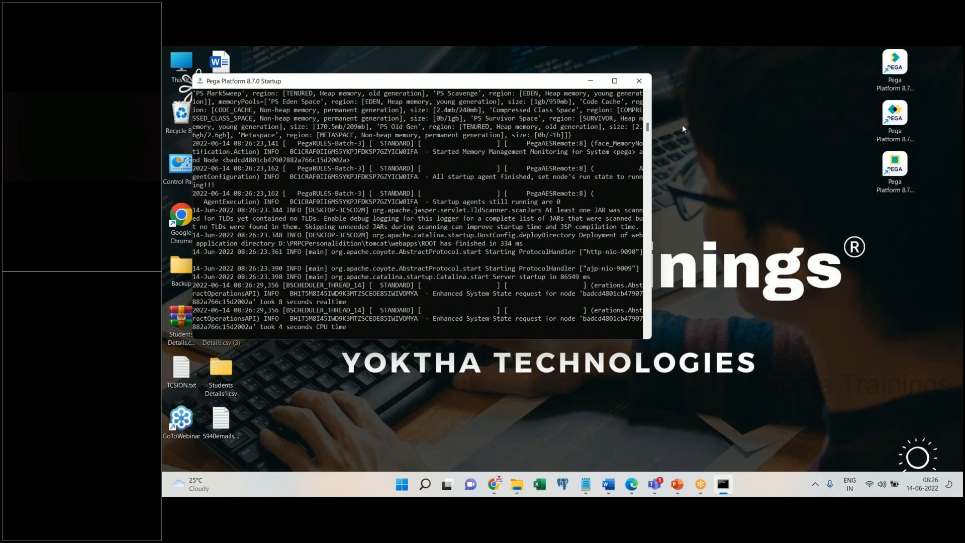
left_click(894, 132)
double_click(894, 128)
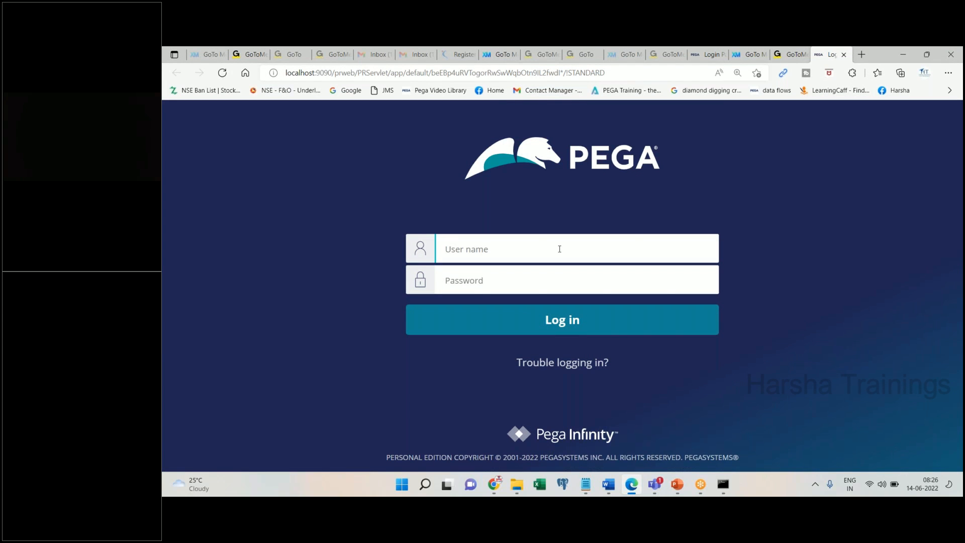
- Sign in to Pega with the developer user name and password
key("Tab")
type("•••••")
key("Return")
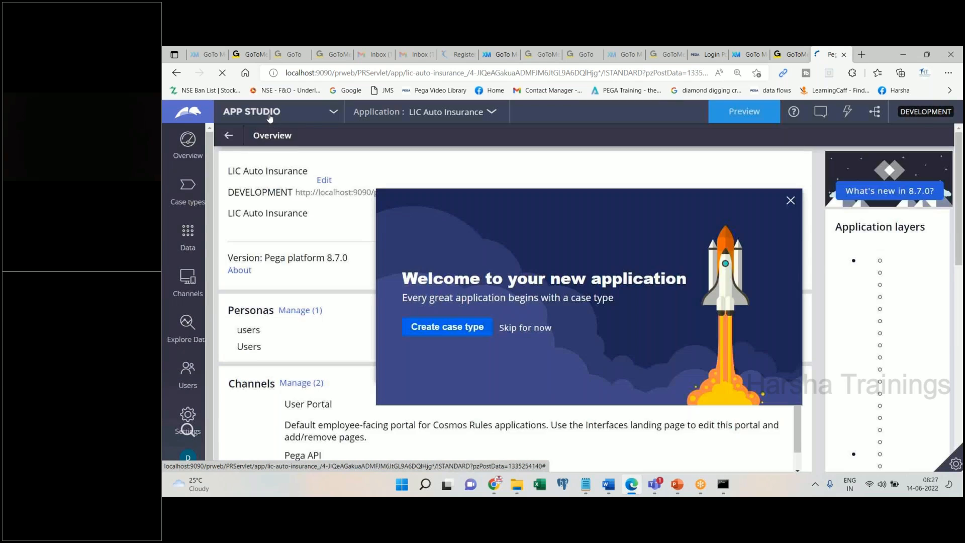
- Switch the studio from App Studio to Dev Studio
left_click(270, 112)
left_click(206, 153)
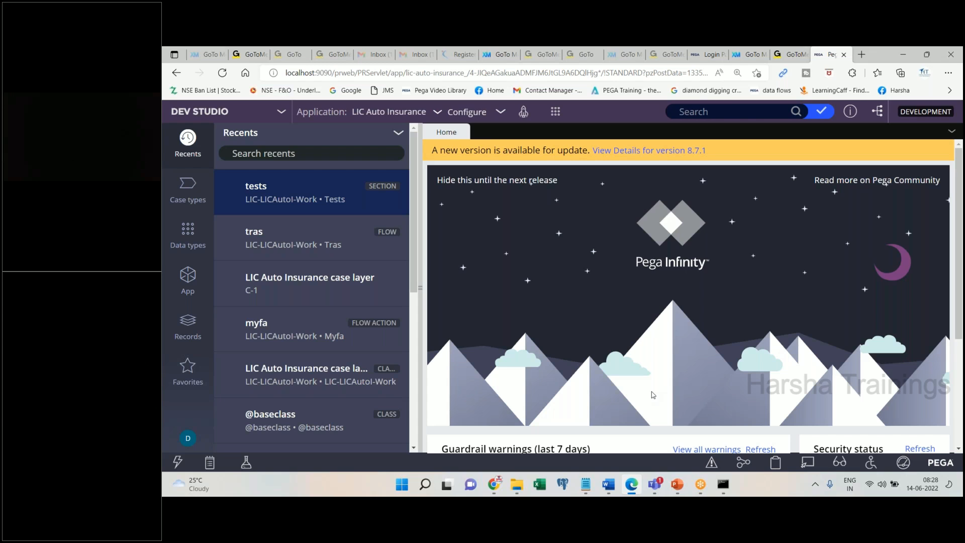
- Open the App Explorer from Dev Studio's left navigation
left_click(188, 291)
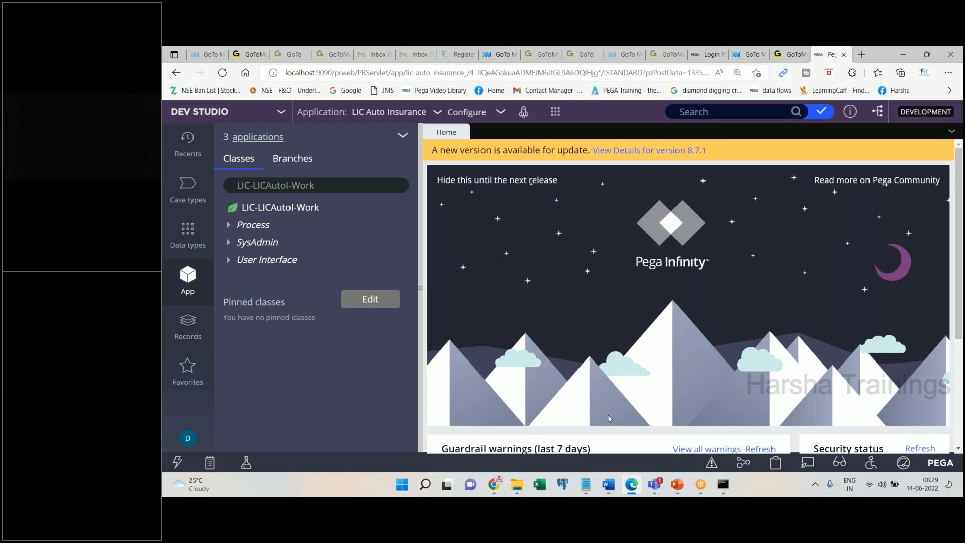
left_click(607, 484)
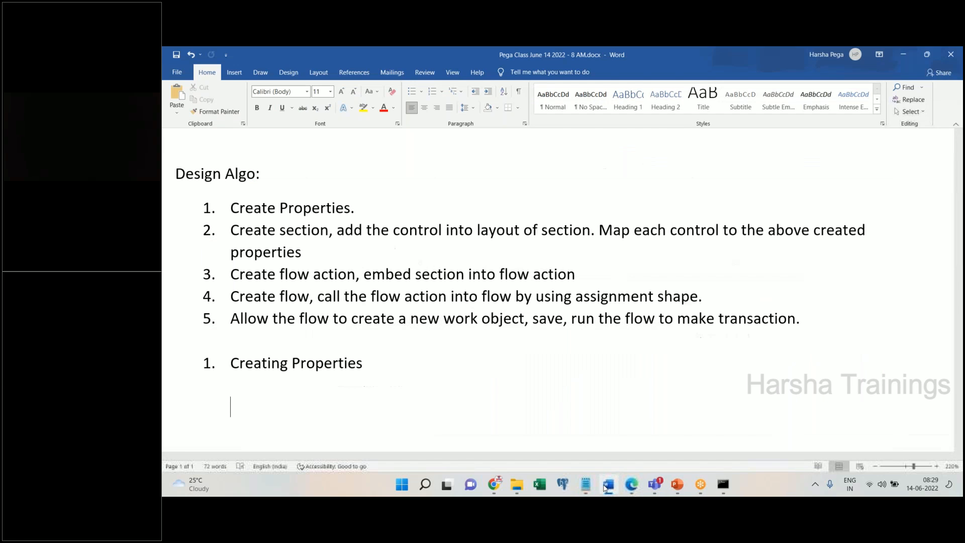
left_click(606, 486)
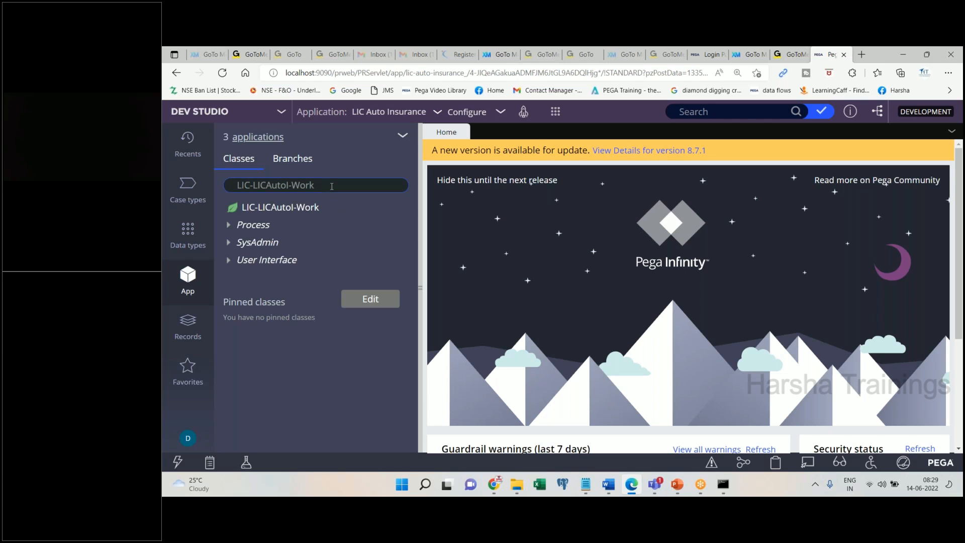
- Create a new property on LIC-LICAutoI-Work through Create > Data Model > Property
left_click_drag(332, 186, 236, 187)
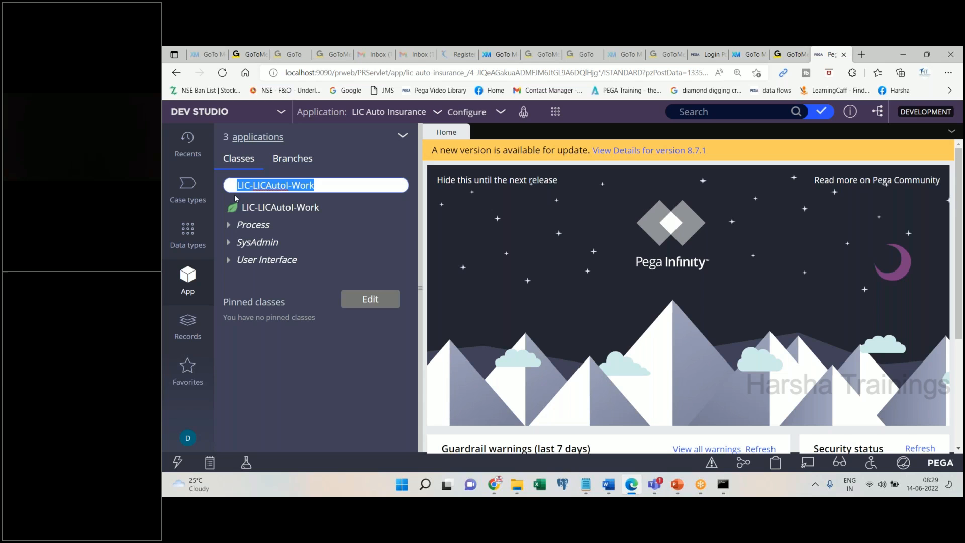
left_click(323, 188)
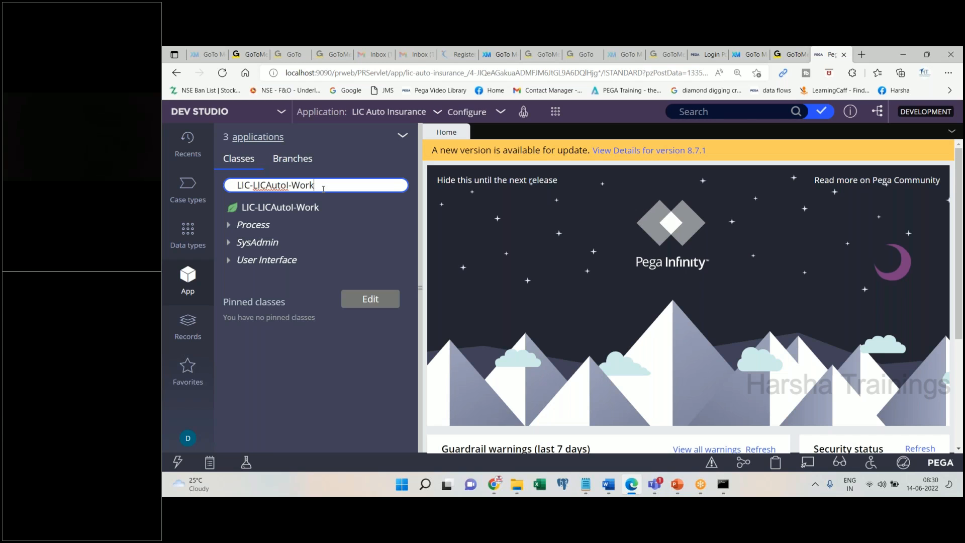
left_click(307, 209)
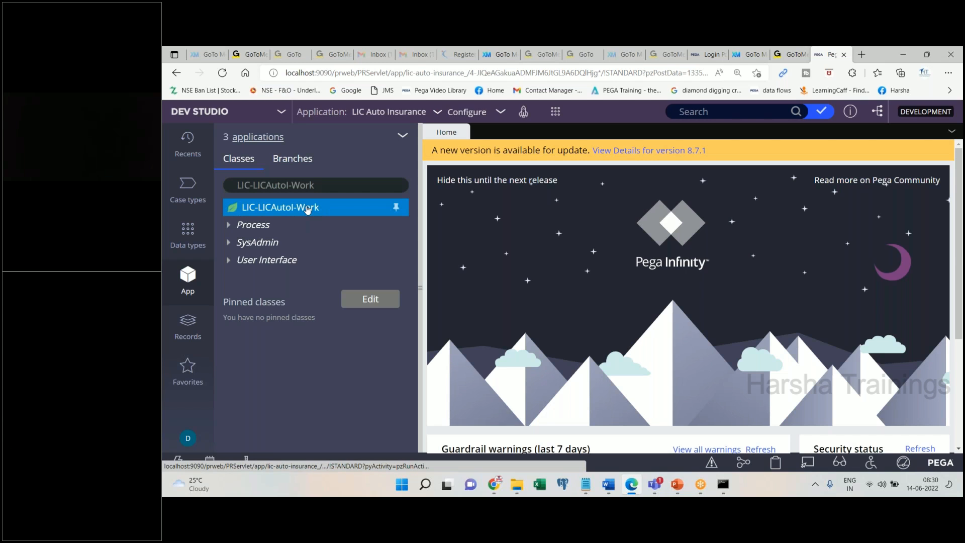
right_click(320, 214)
mouse_move(350, 224)
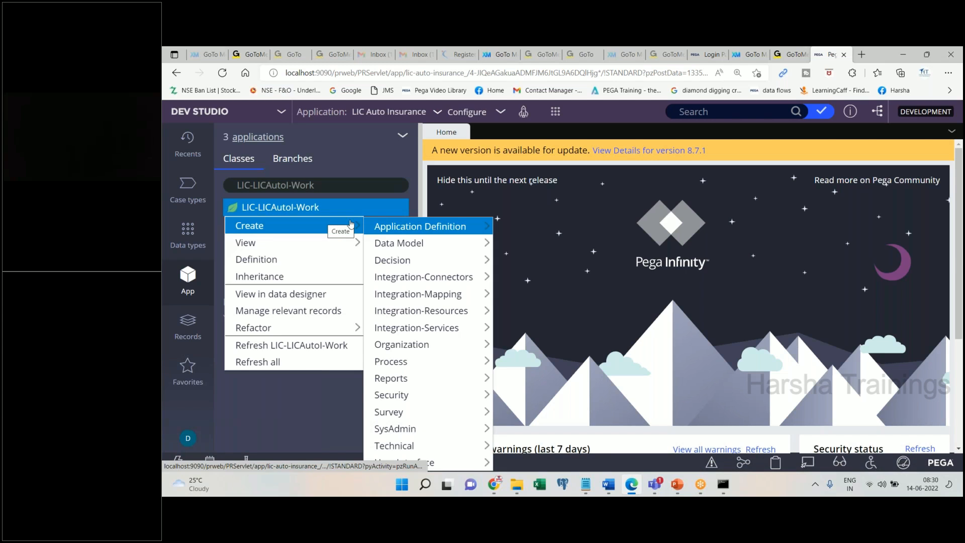
mouse_move(402, 244)
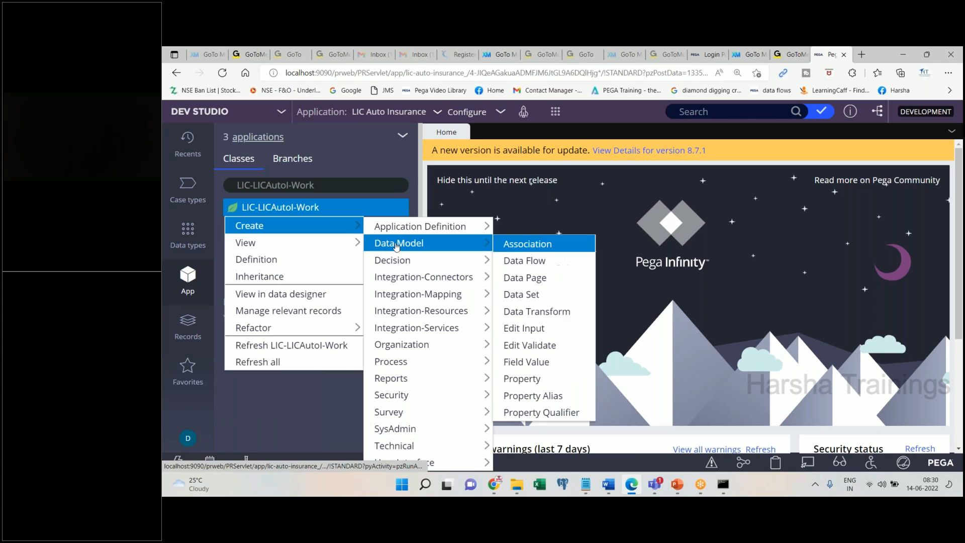
left_click(523, 378)
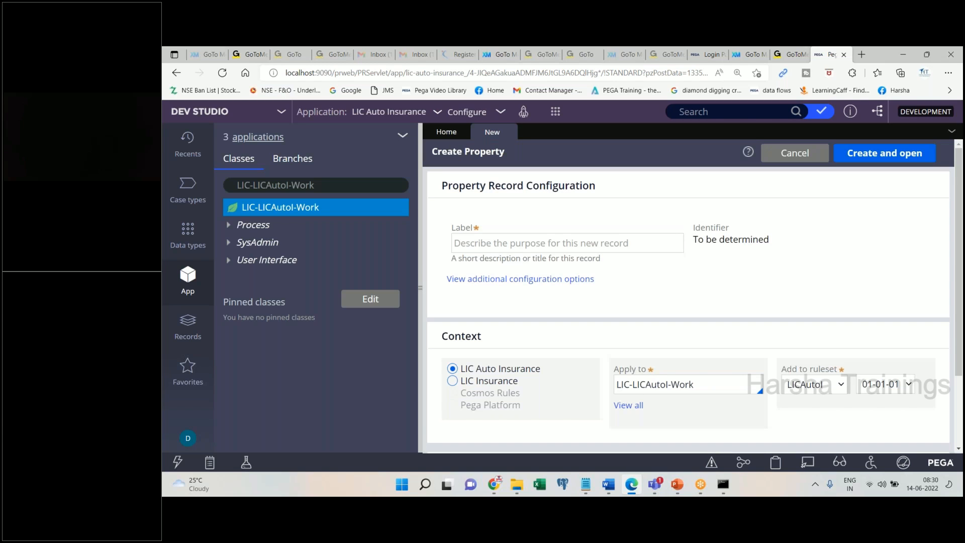
- Change the Apply to class to LIC-FW-LICInsur-Work and set the context to LIC Insurance
double_click(708, 387)
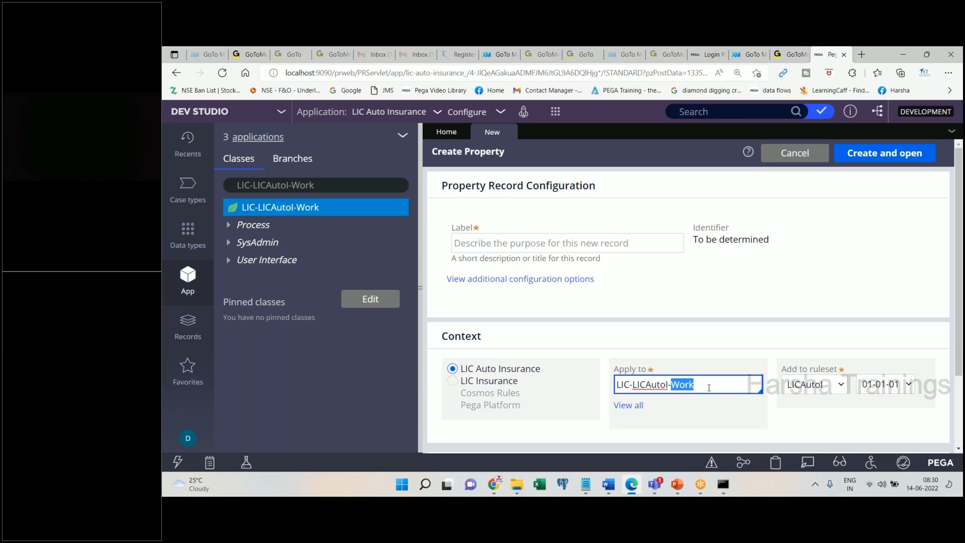
left_click(642, 407)
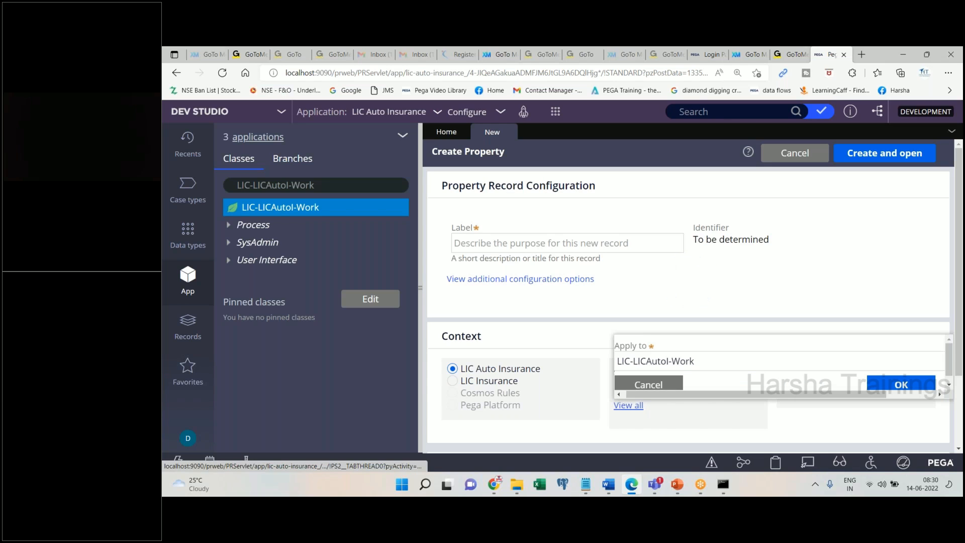
left_click(734, 357)
key("BackSpace")
key("BackSpace")
key("BackSpace")
key("BackSpace")
key("BackSpace")
key("BackSpace")
key("BackSpace")
key("BackSpace")
key("BackSpace")
key("BackSpace")
key("BackSpace")
key("BackSpace")
key("BackSpace")
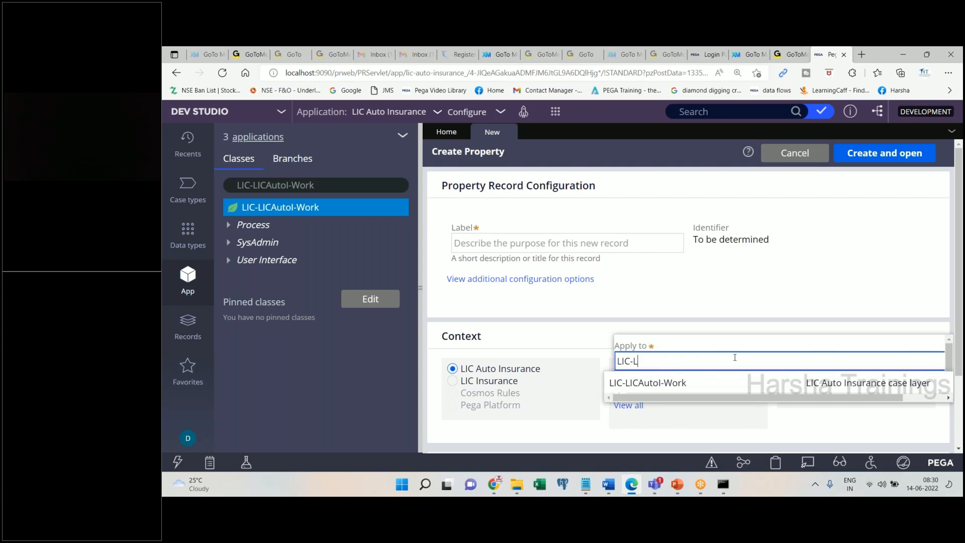
type("FW")
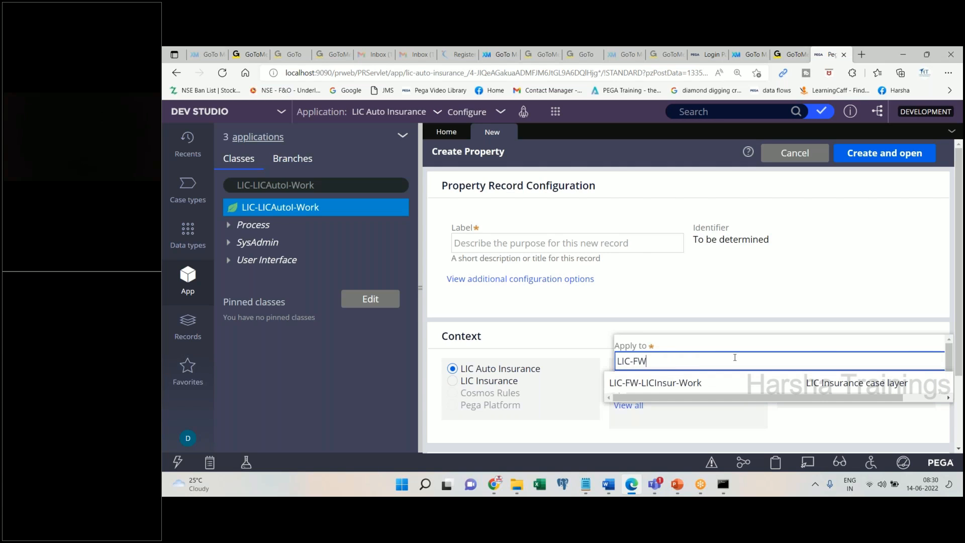
left_click(716, 377)
left_click(899, 383)
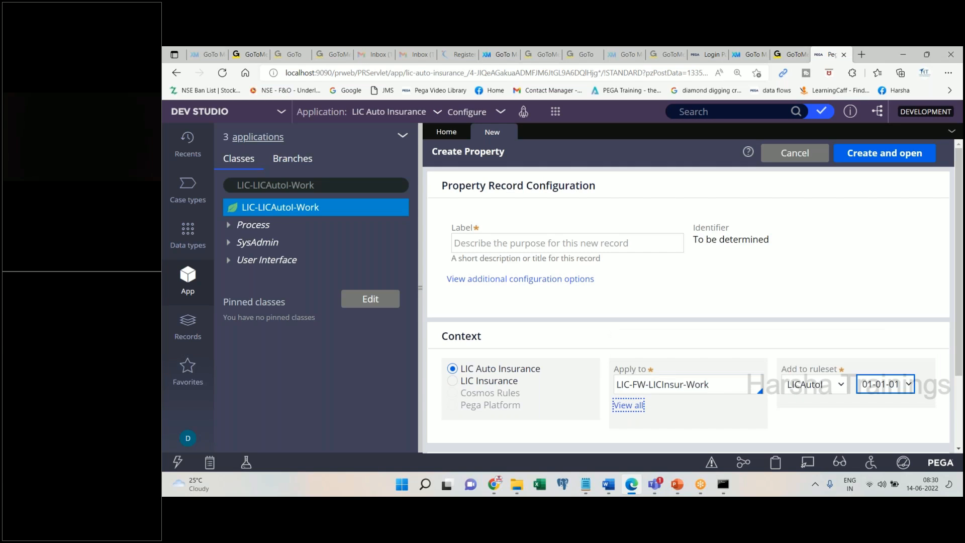
left_click(758, 68)
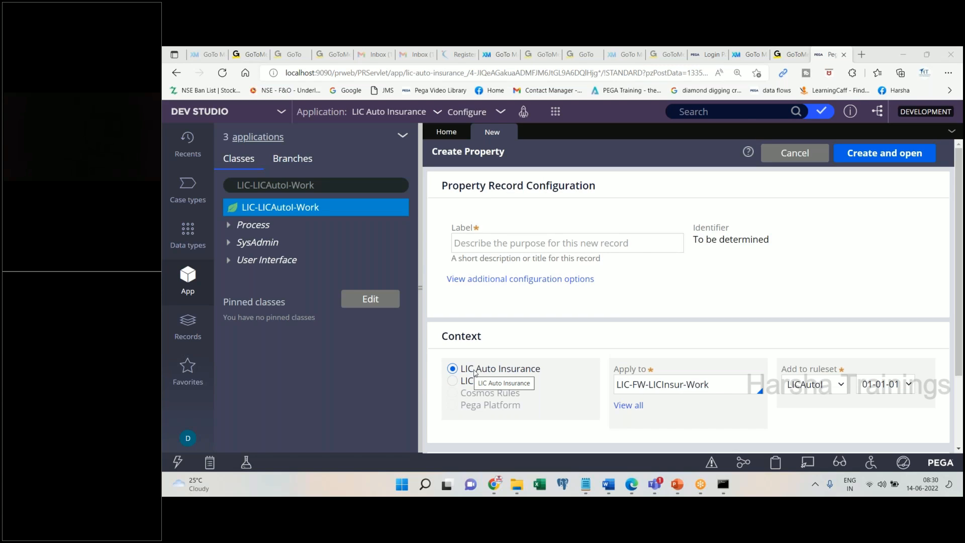
left_click(456, 381)
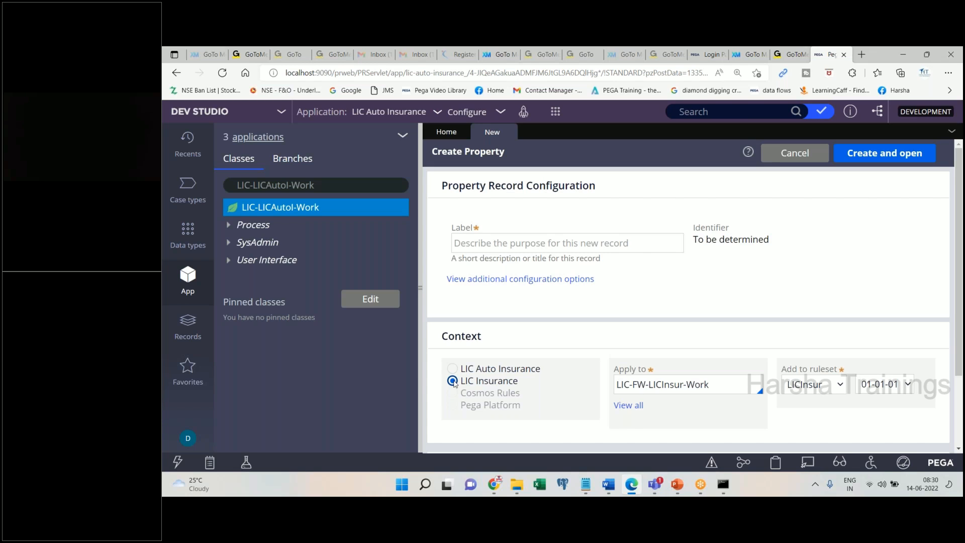
- Discard the unsaved property form, filter the explorer to LIC-FW-LICInsur-Work and open its actions
left_click(508, 132)
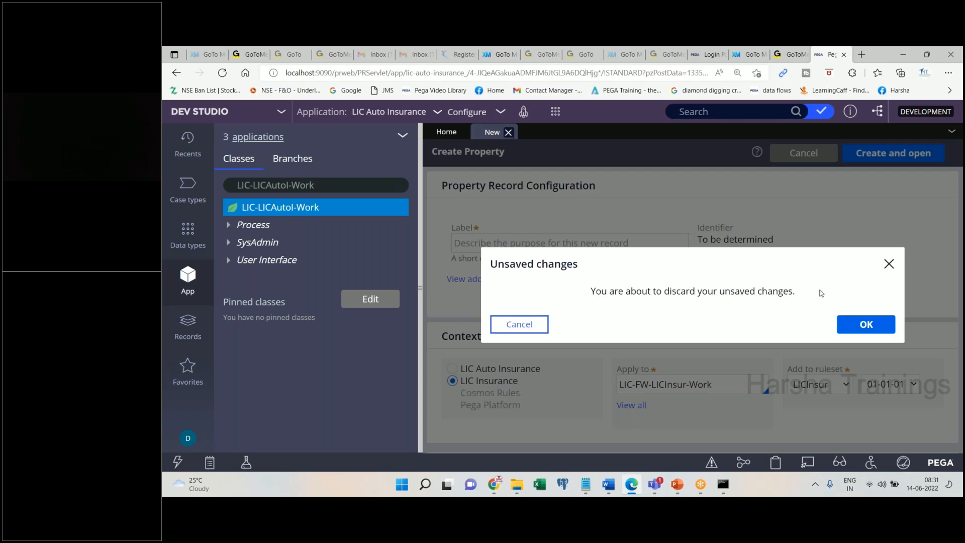
left_click(866, 324)
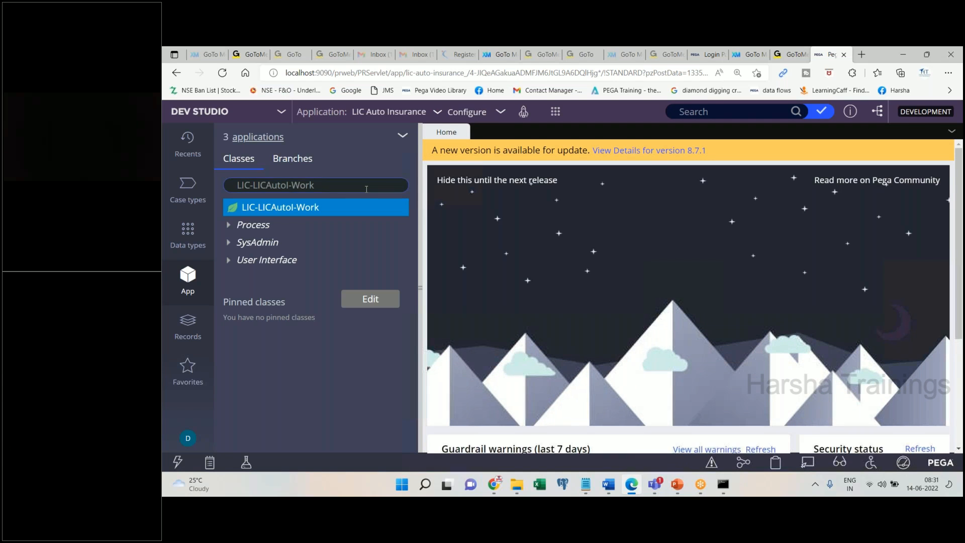
left_click(366, 189)
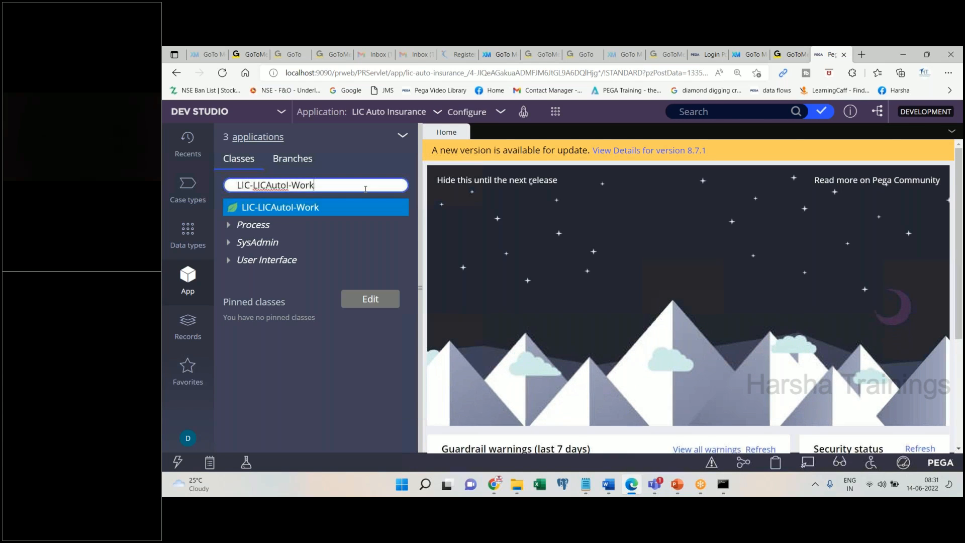
key("BackSpace")
key("BackSpace")
key("BackSpace")
key("BackSpace")
key("BackSpace")
key("BackSpace")
key("BackSpace")
key("BackSpace")
key("BackSpace")
key("BackSpace")
key("BackSpace")
key("BackSpace")
key("BackSpace")
type("f")
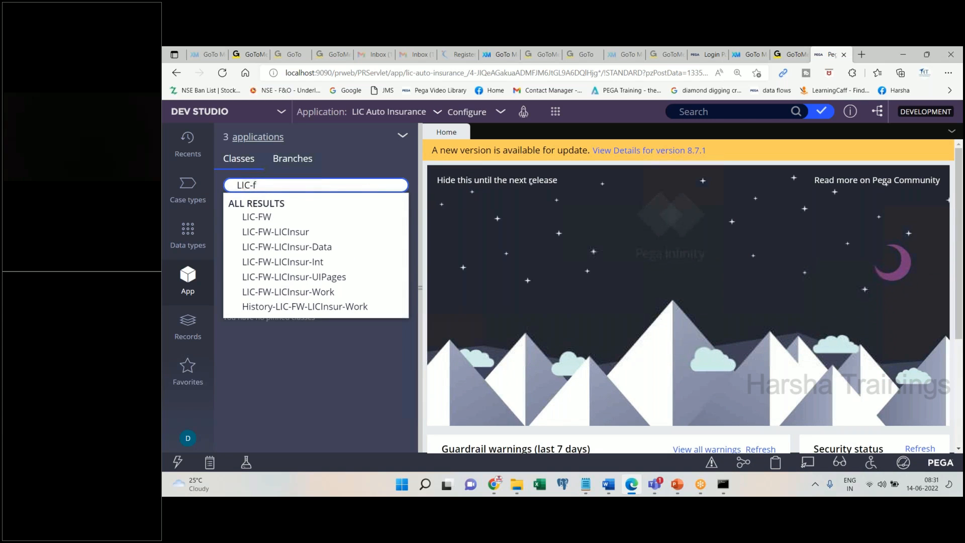
left_click(365, 291)
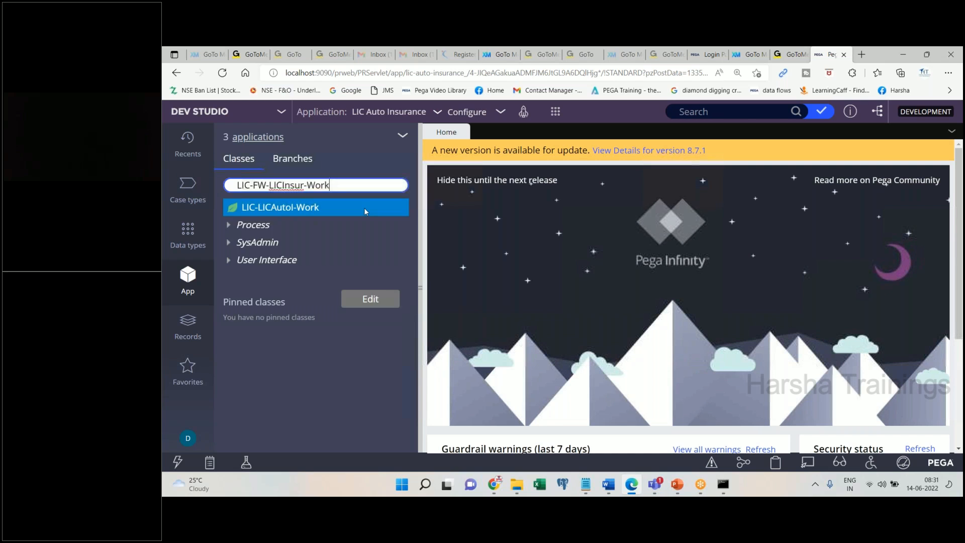
right_click(311, 216)
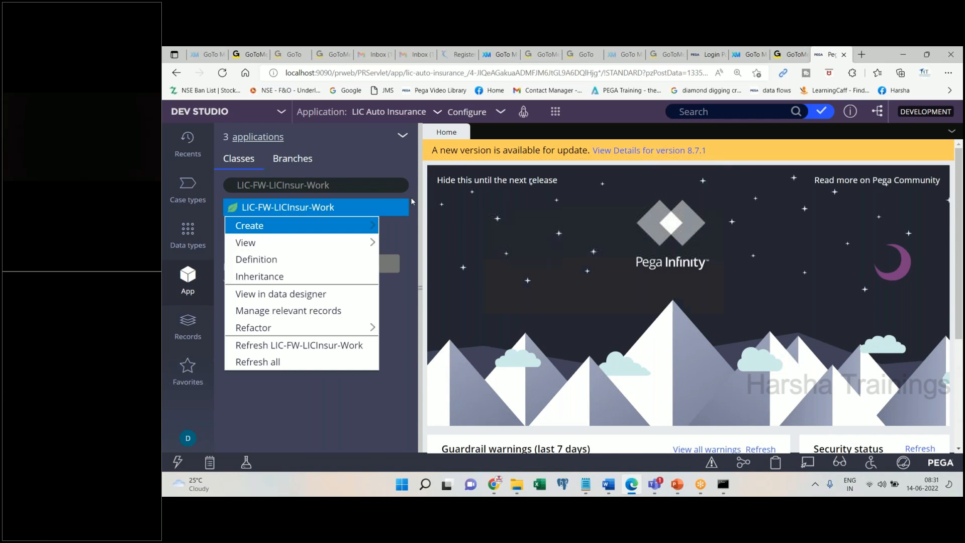
- Start a property on LIC-FW-LICInsur-Work in the LIC Insurance context, then close the unfinished tab
mouse_move(353, 226)
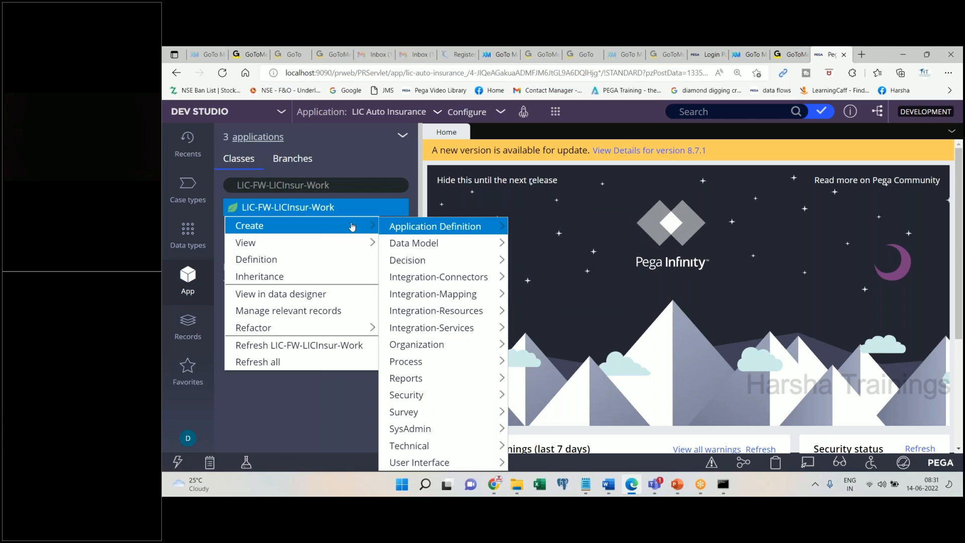
mouse_move(427, 244)
left_click(528, 376)
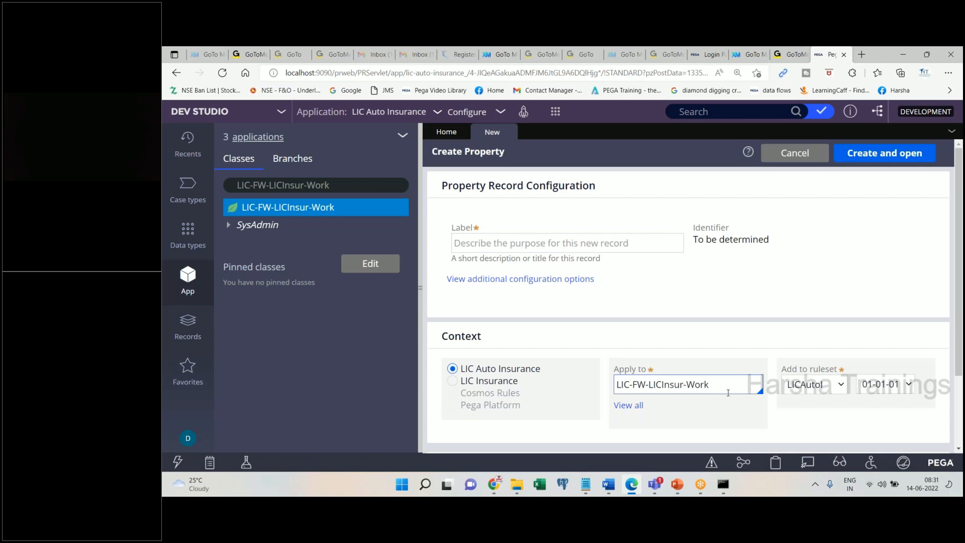
left_click(728, 393)
double_click(728, 392)
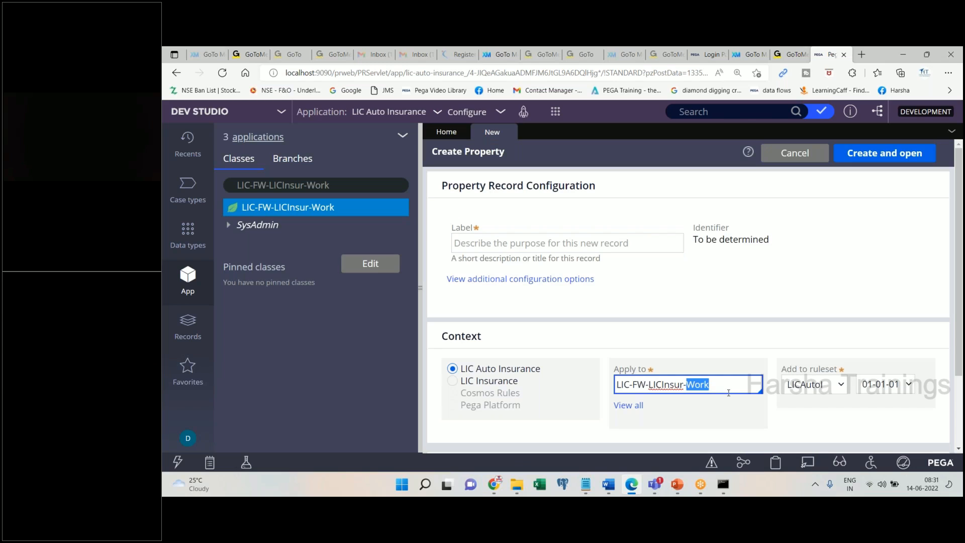
left_click(456, 385)
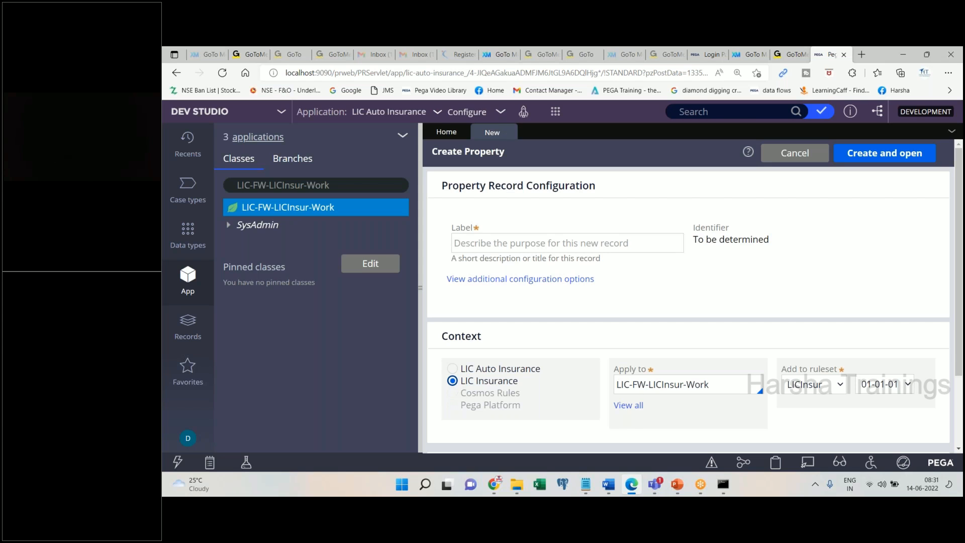
left_click(508, 131)
- Discard the unsaved property and select the class filter text in the explorer
left_click(891, 321)
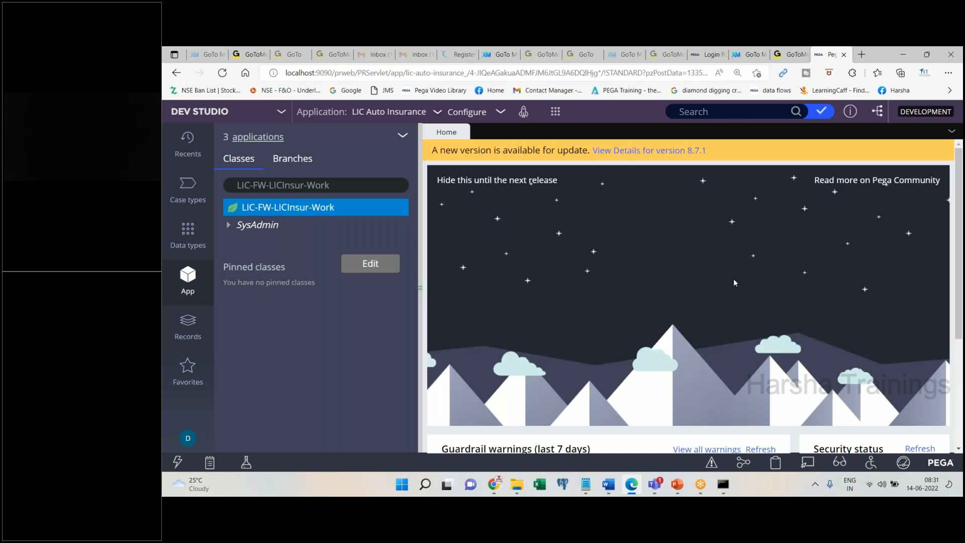
triple_click(350, 187)
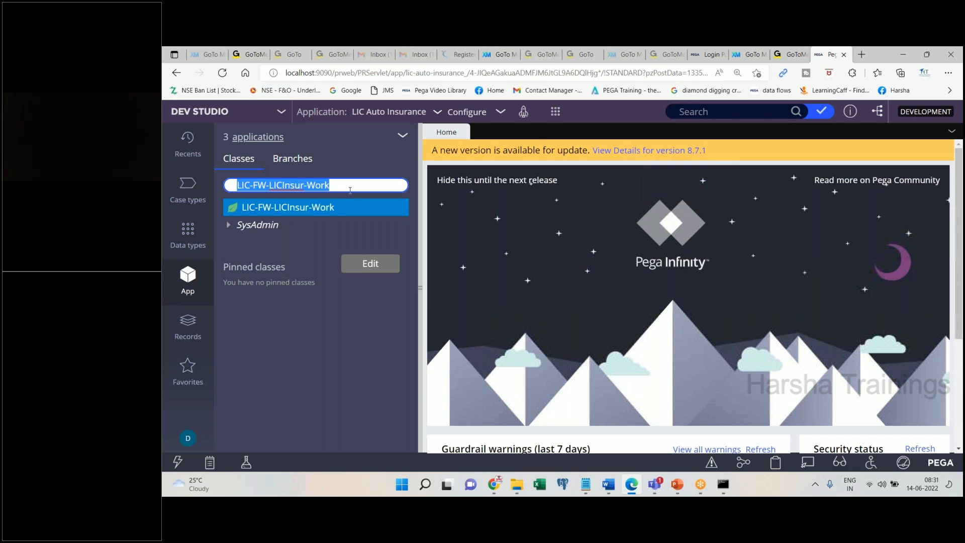
left_click(358, 404)
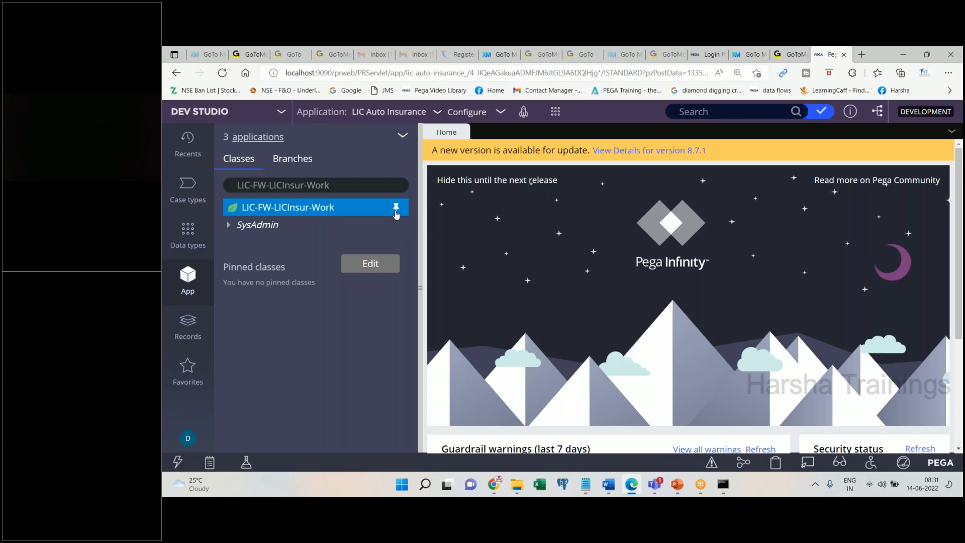
- Pin LIC-FW-LICInsur-Work and clear the class filter so LIC-LICAutoI-Work reloads
left_click(396, 210)
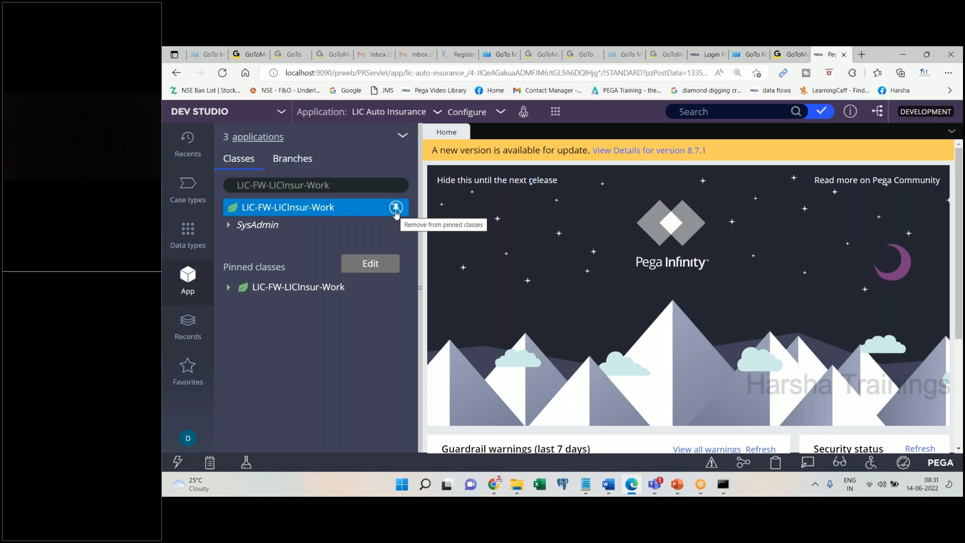
left_click(350, 186)
key("ctrl+a")
key("BackSpace")
key("Tab")
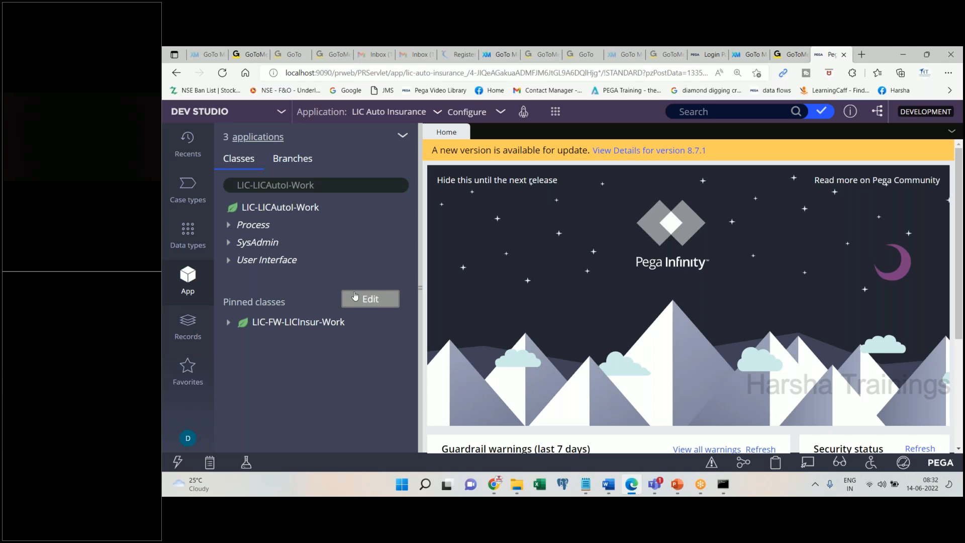
- Refocus the browser and select the pinned LIC-FW-LICInsur-Work class
left_click(752, 63)
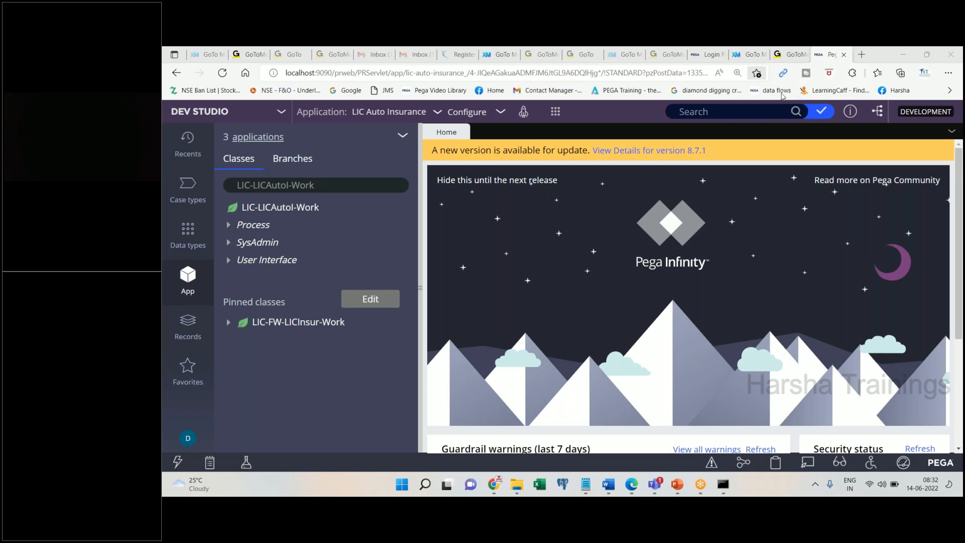
left_click(563, 254)
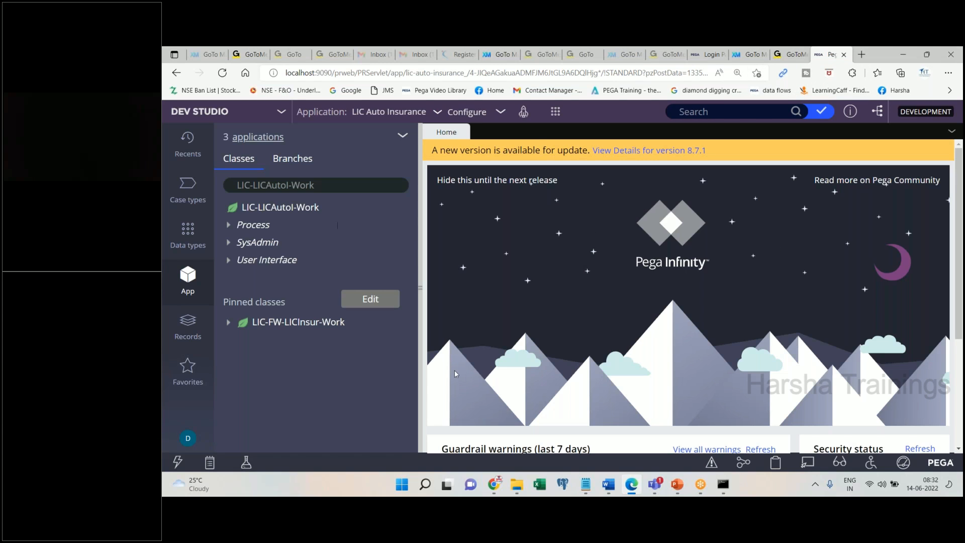
left_click(335, 186)
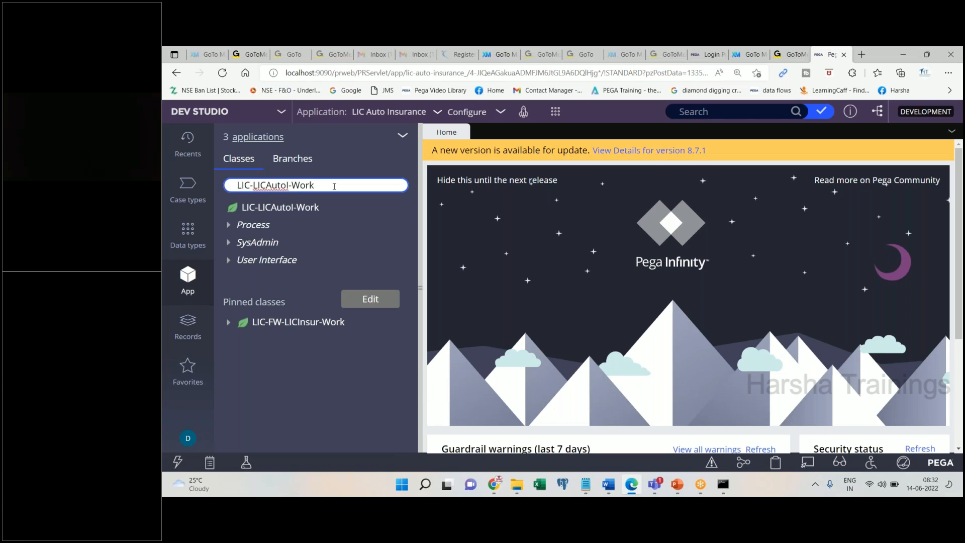
left_click(351, 360)
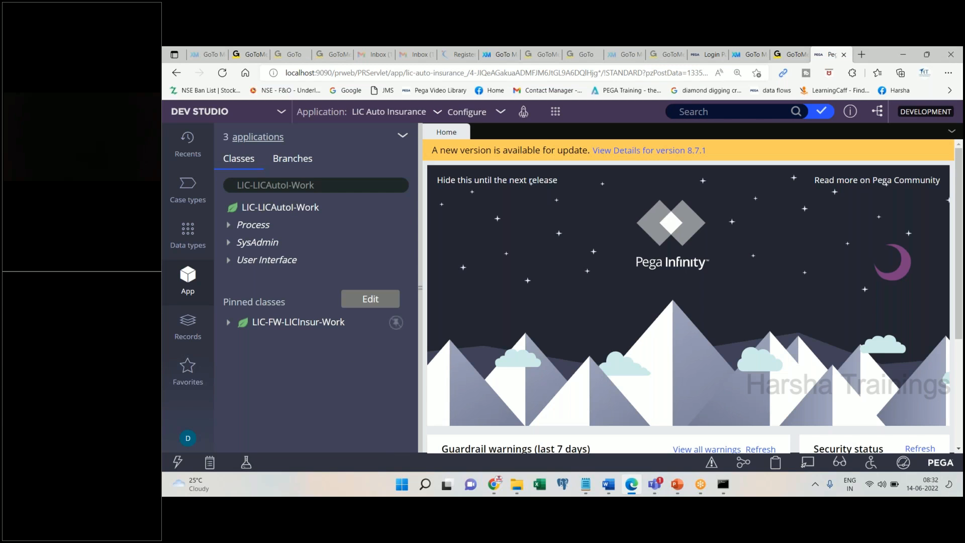
left_click(608, 483)
left_click(607, 484)
left_click(302, 322)
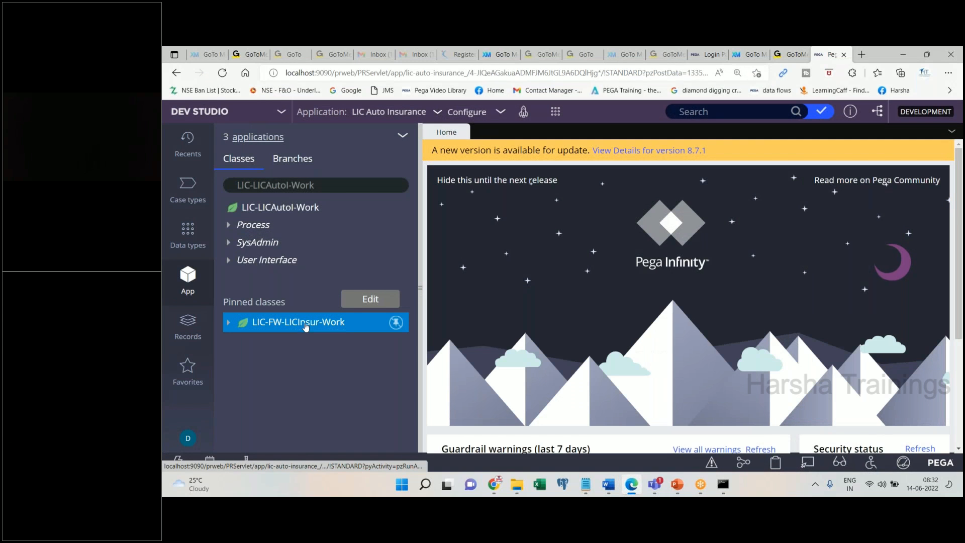
- Start a new property on the pinned LIC-FW-LICInsur-Work class via Create > Data Model > Property
right_click(305, 326)
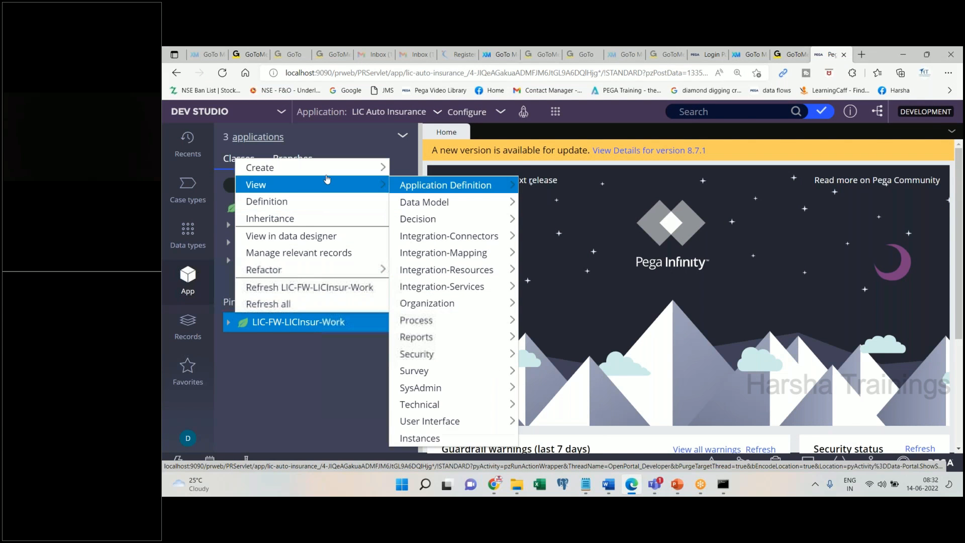
mouse_move(362, 169)
mouse_move(404, 185)
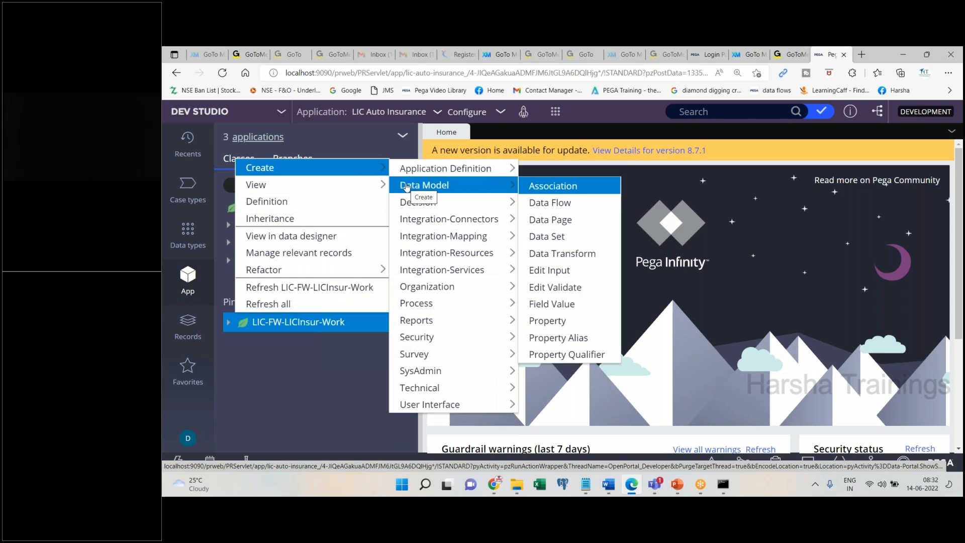
left_click(545, 320)
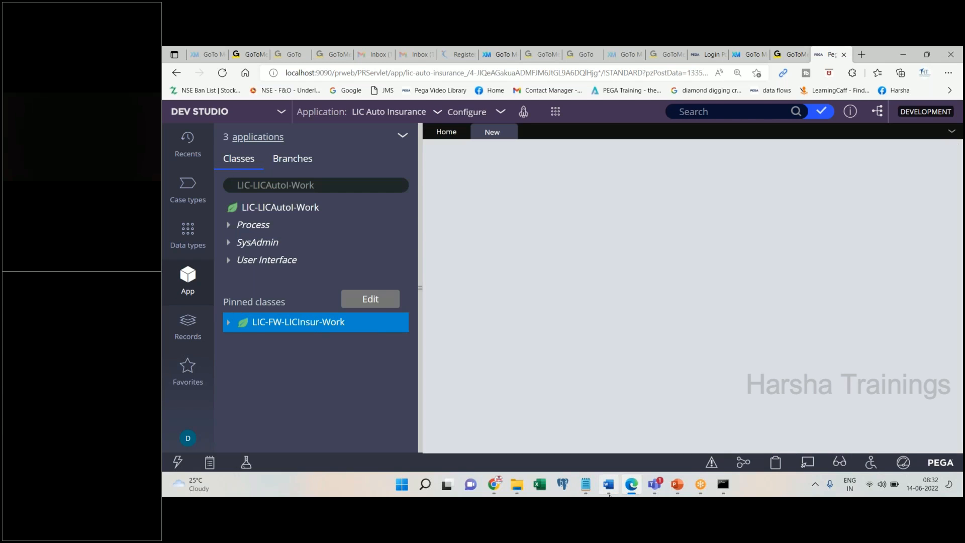
left_click(608, 484)
left_click(632, 483)
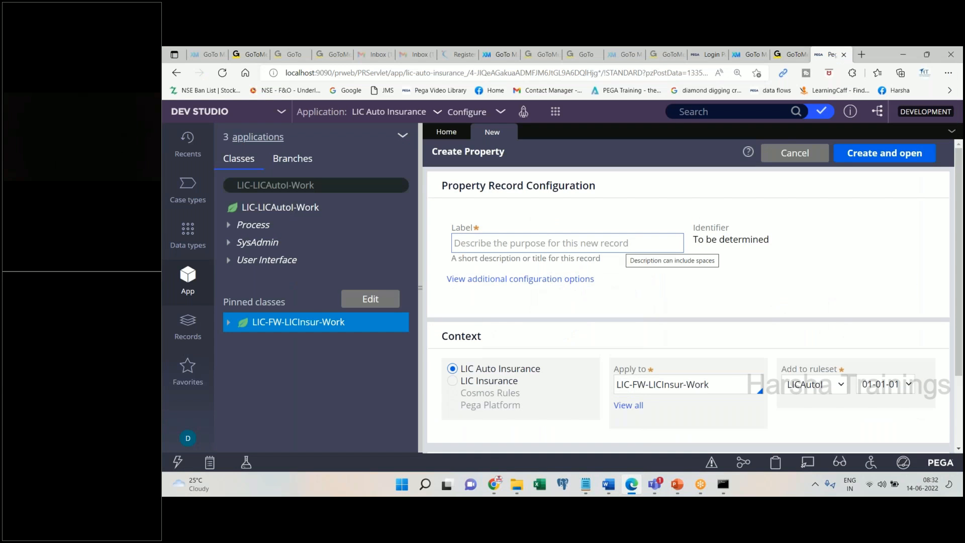
- Label the new property First Name so the FirstName identifier is generated
left_click(616, 485)
left_click(632, 484)
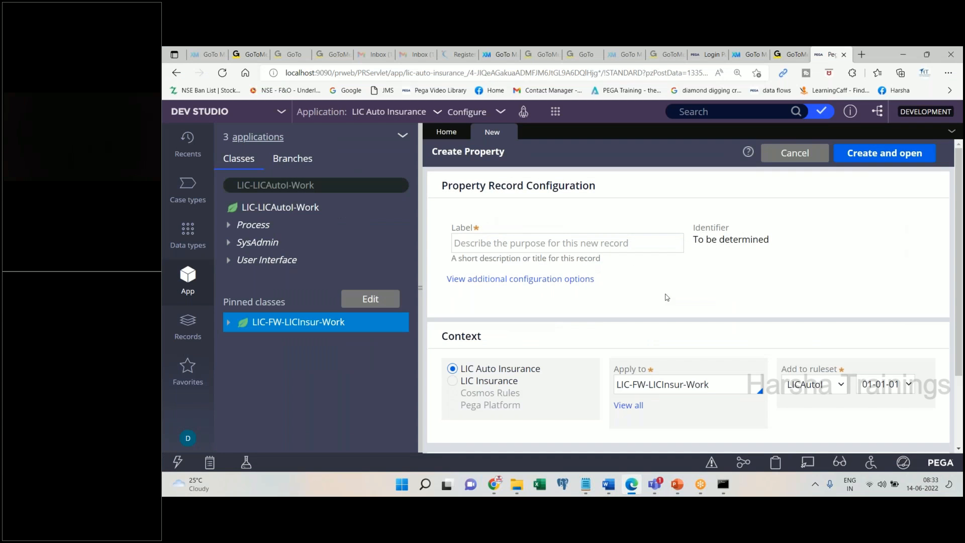
left_click(511, 244)
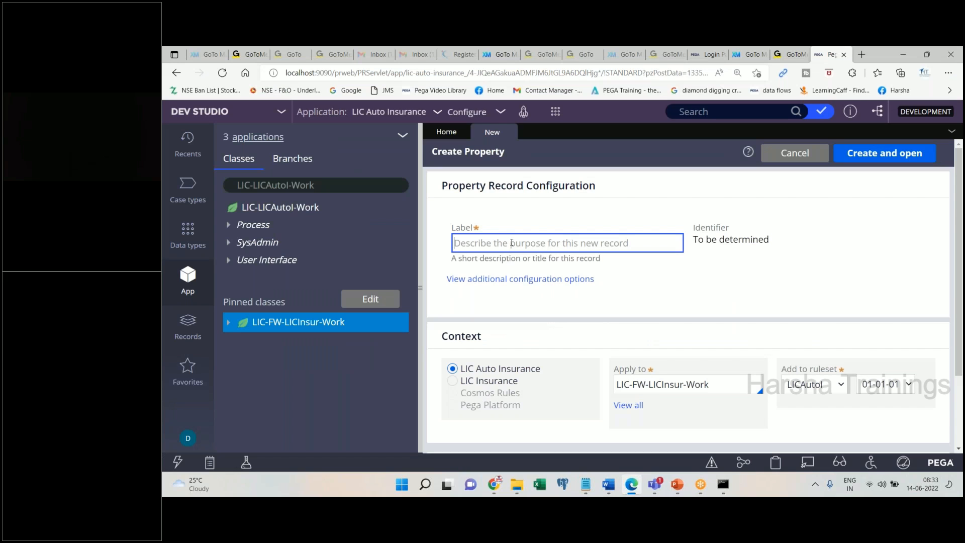
type("First Name")
key("Tab")
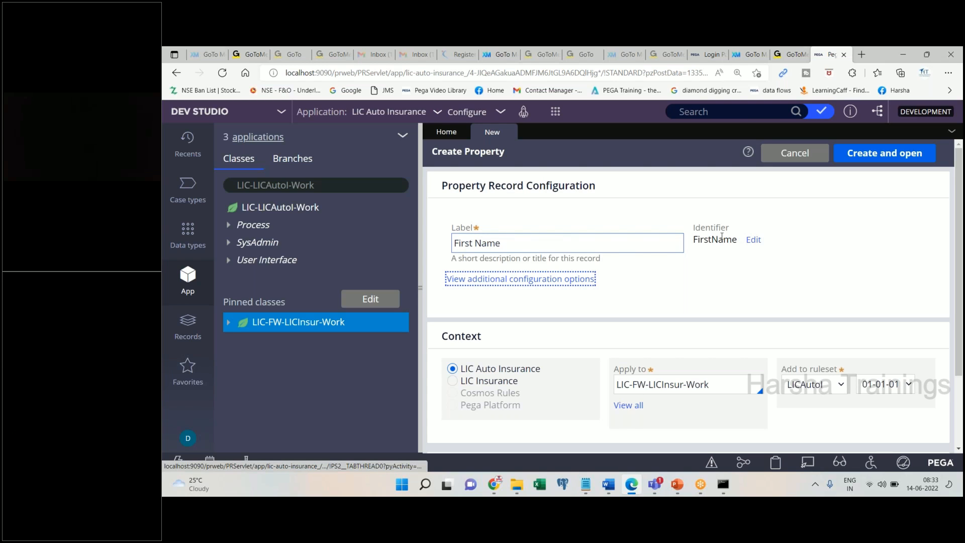
double_click(716, 240)
left_click(523, 244)
key("ctrl+a")
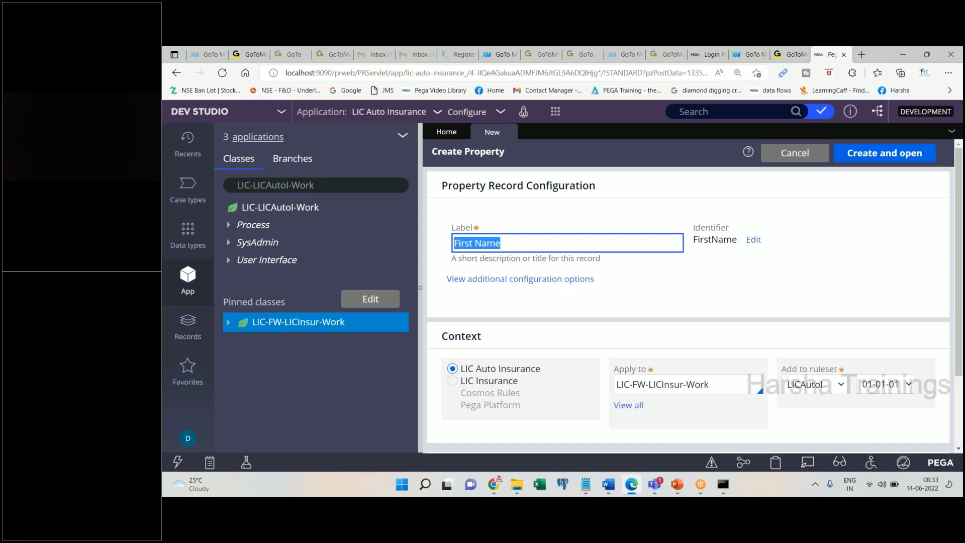
- Paste a screenshot of the First Name property form into the Word notes
left_click(608, 484)
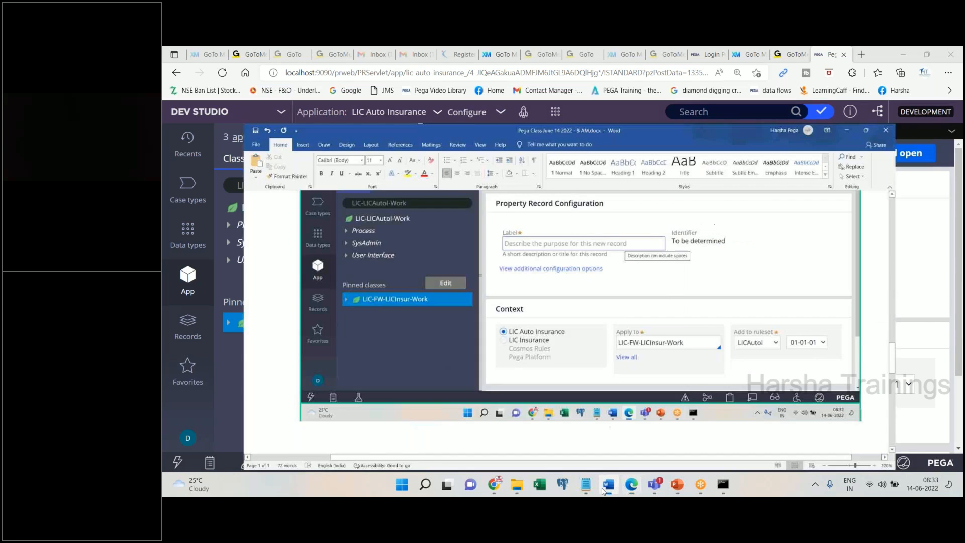
key("ctrl+v")
left_click(605, 485)
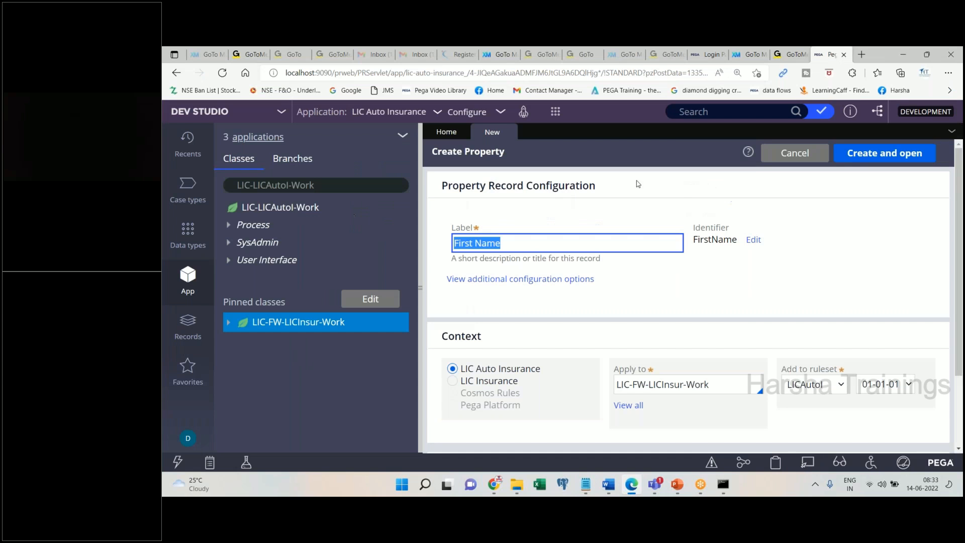
double_click(713, 239)
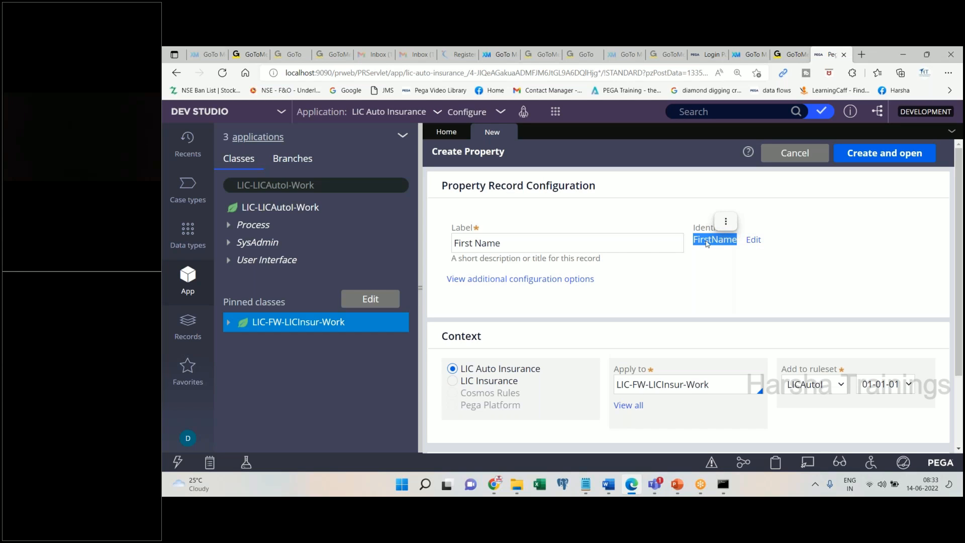
left_click(734, 314)
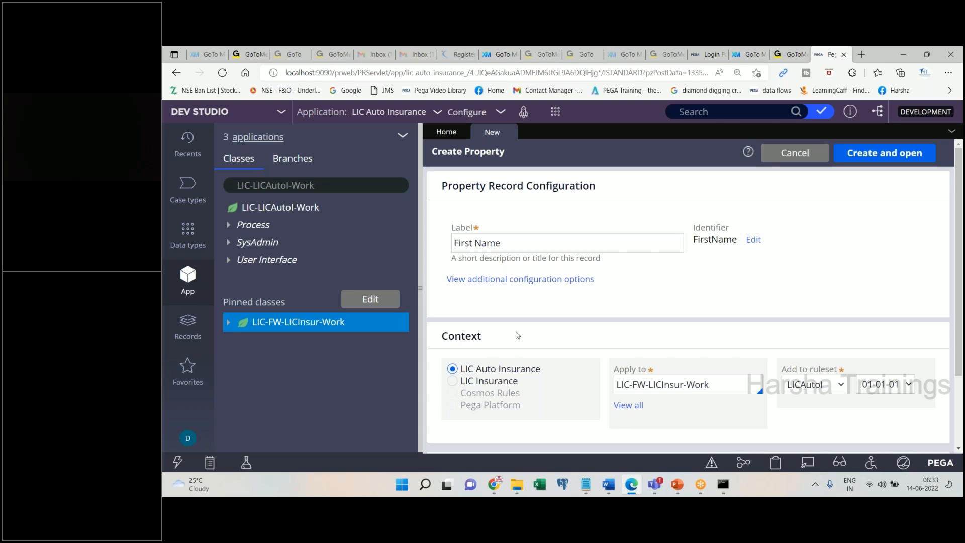
- Note 'Change the application context to FW' in Word and set the context to LIC Insurance
left_click(607, 486)
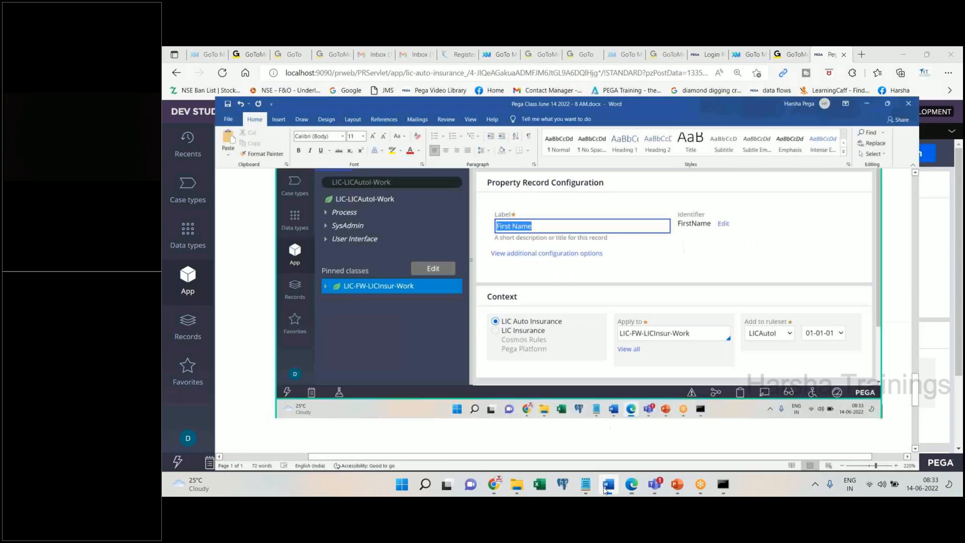
type("Change the application context to FW")
key("Return")
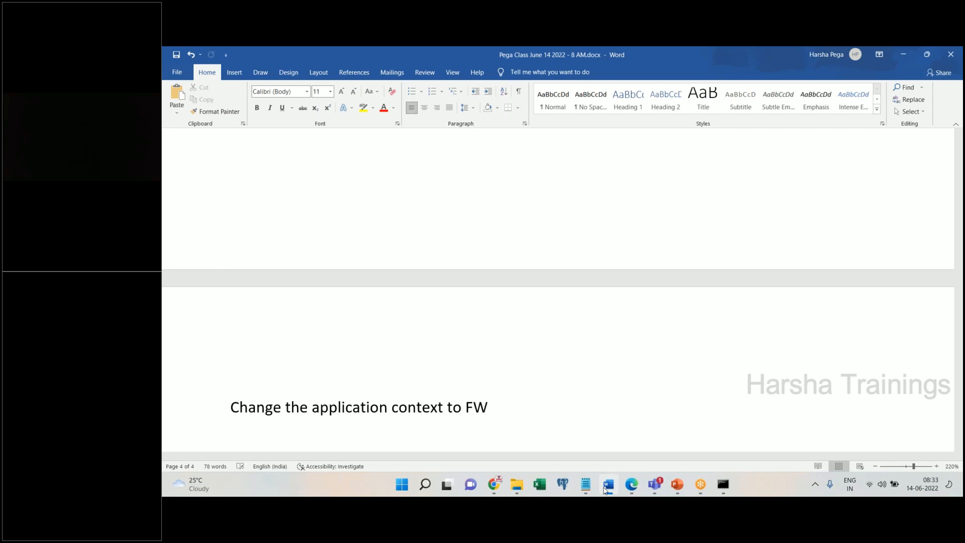
left_click(604, 488)
left_click(456, 383)
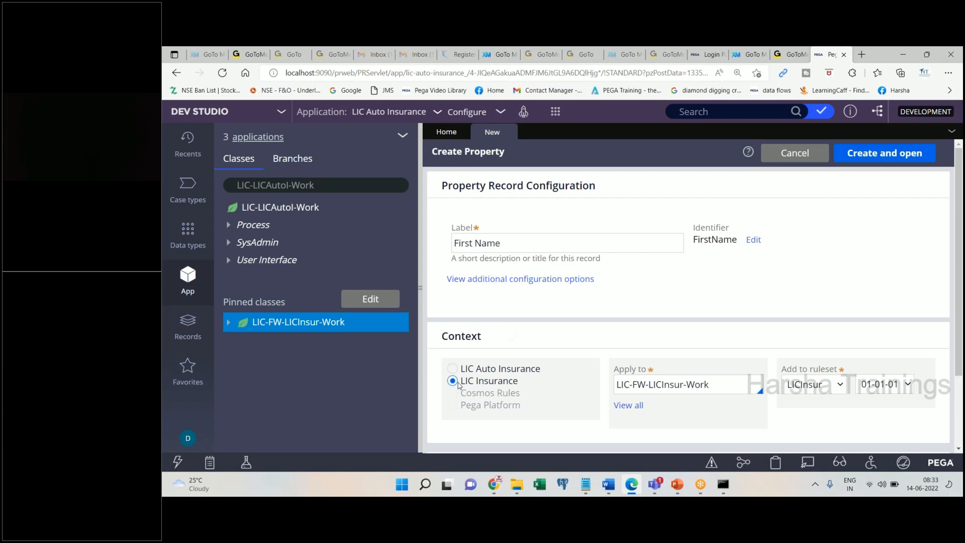
- Paste the LIC Insurance context screenshot into Word and add the note 'Click on create and open'
left_click_drag(458, 385, 523, 388)
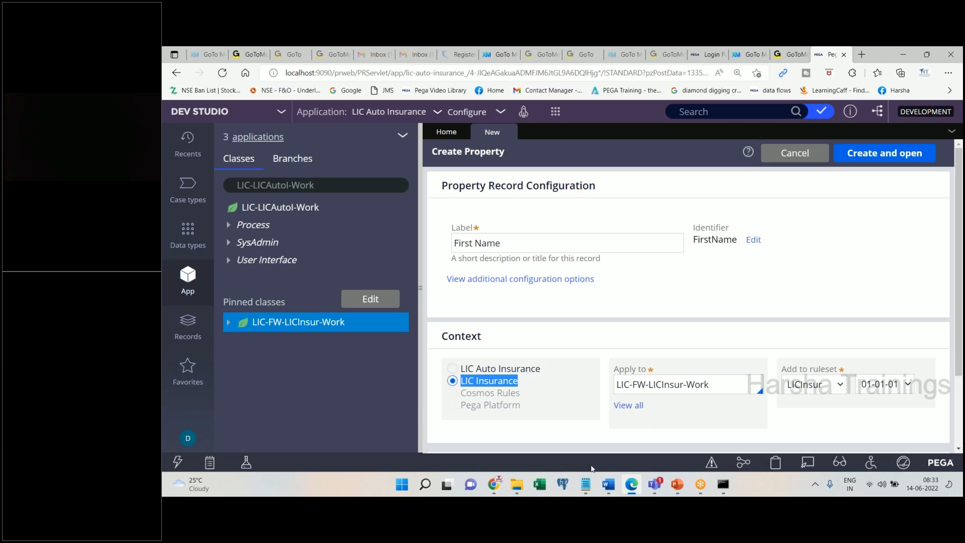
left_click(609, 487)
key("ctrl+v")
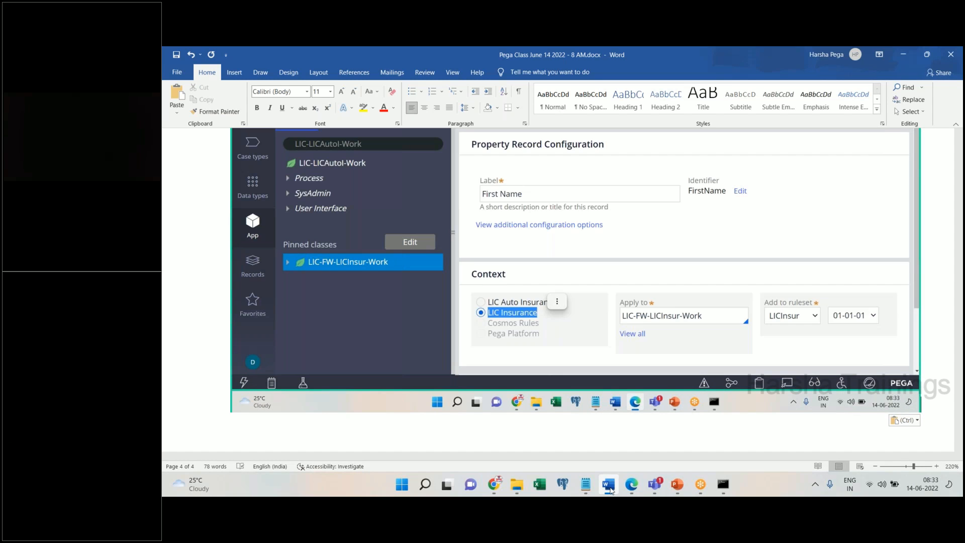
key("Return")
type("Click on ")
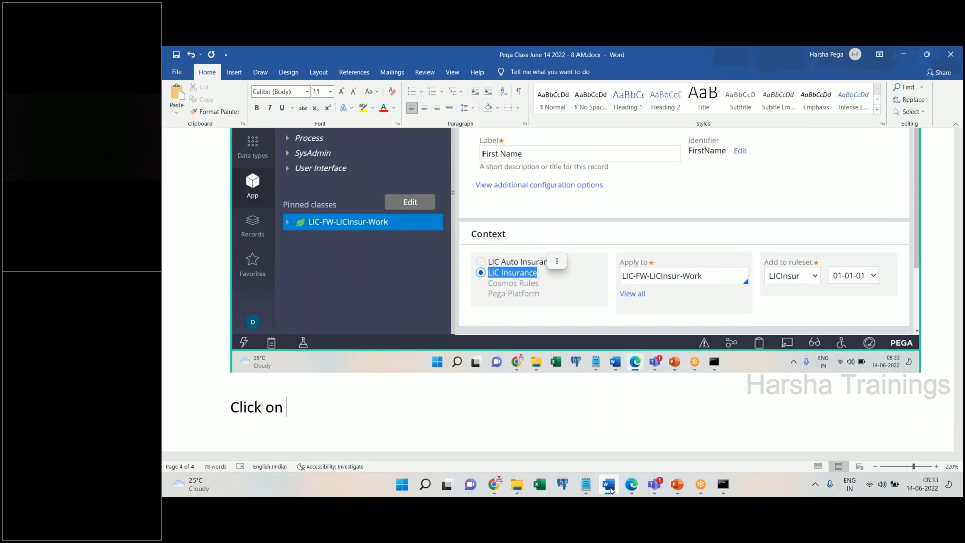
type("create and open")
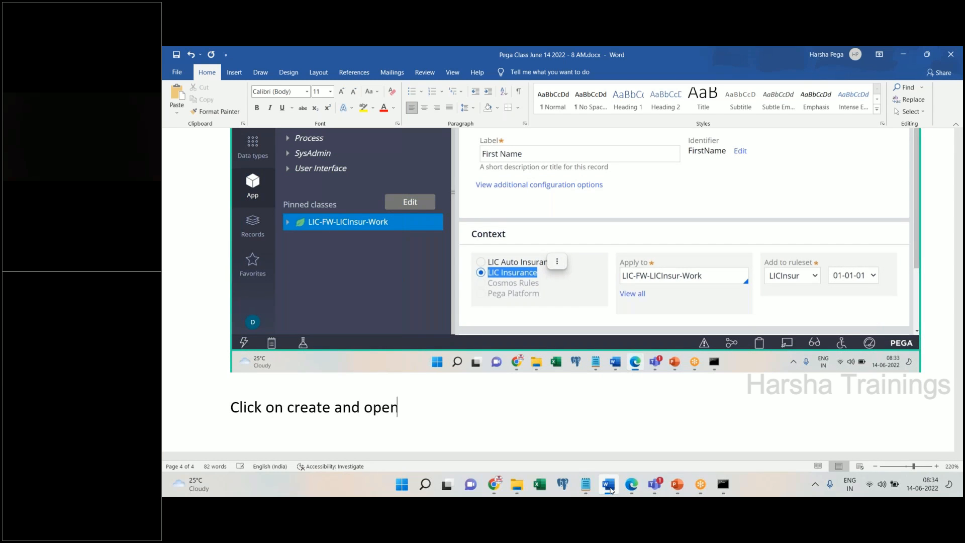
key("Return")
left_click(631, 484)
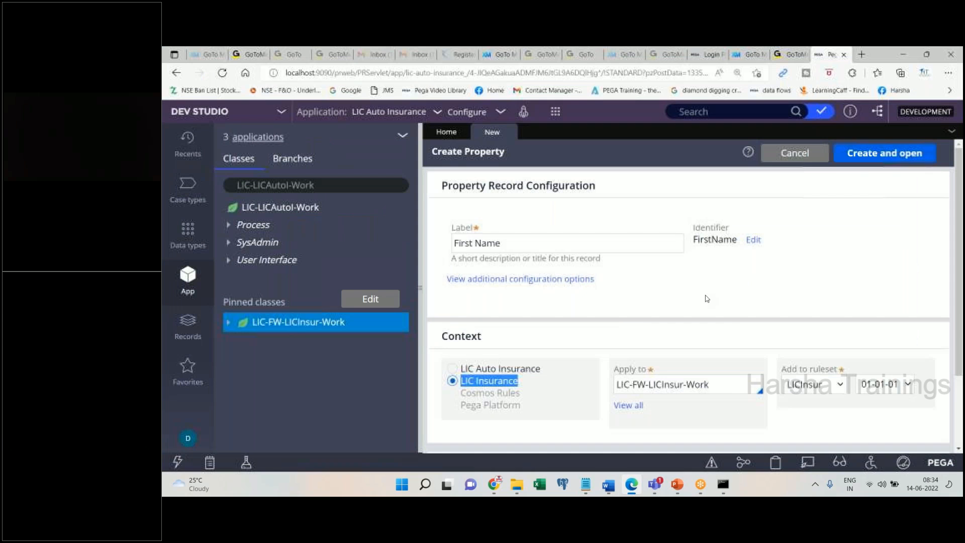
- Create and open First Name, then note 'Access the default options, click on save' and save the notes
left_click(874, 161)
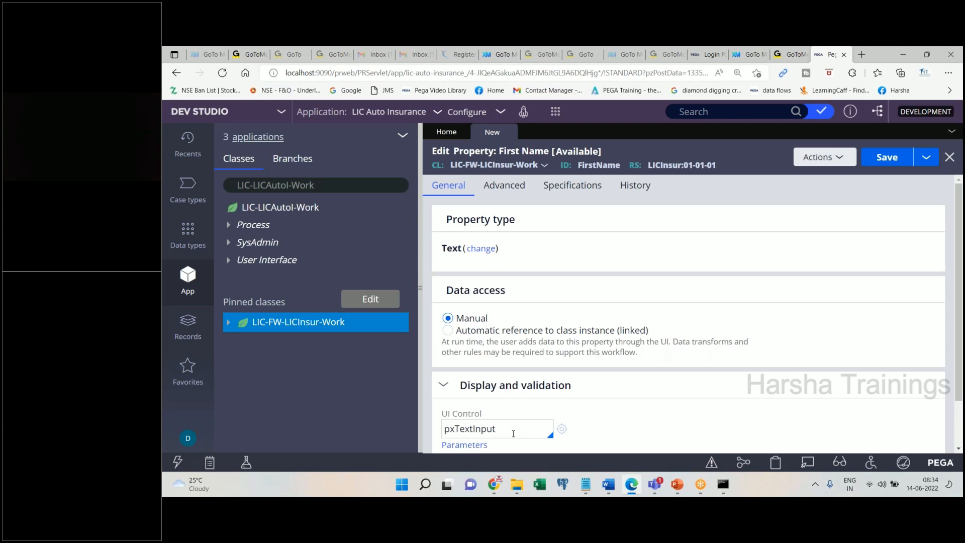
left_click(608, 484)
type("ccess the ")
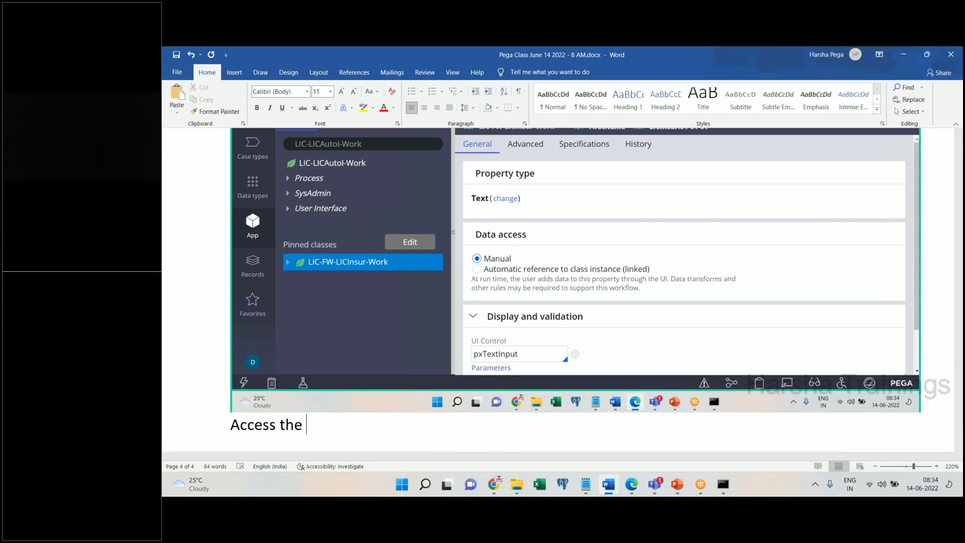
type("default opti")
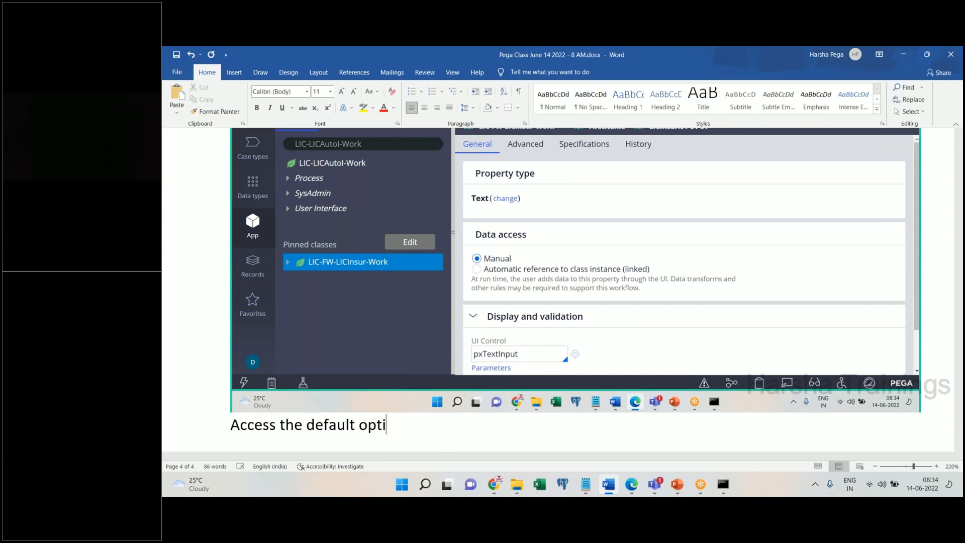
type("ons, click on save")
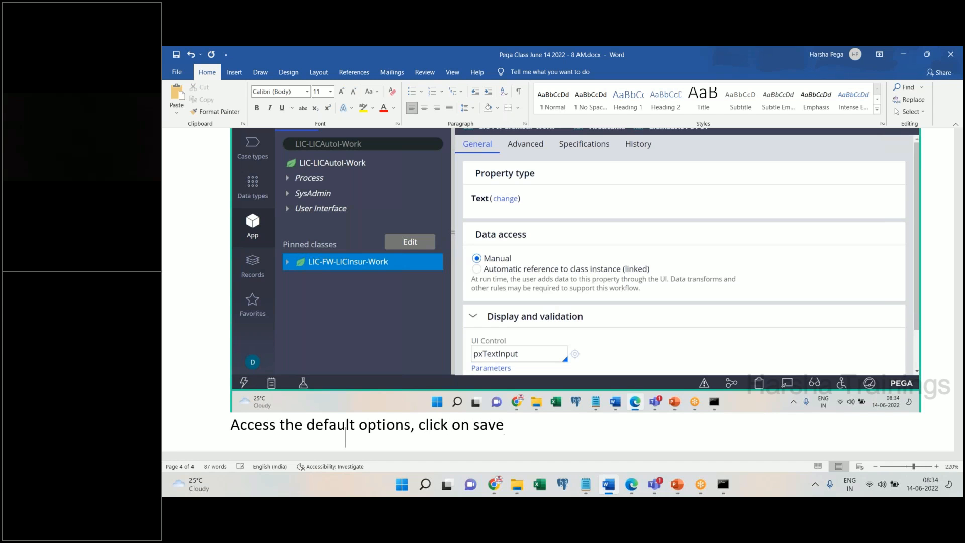
key("Return")
key("ctrl+s")
key("alt+Tab")
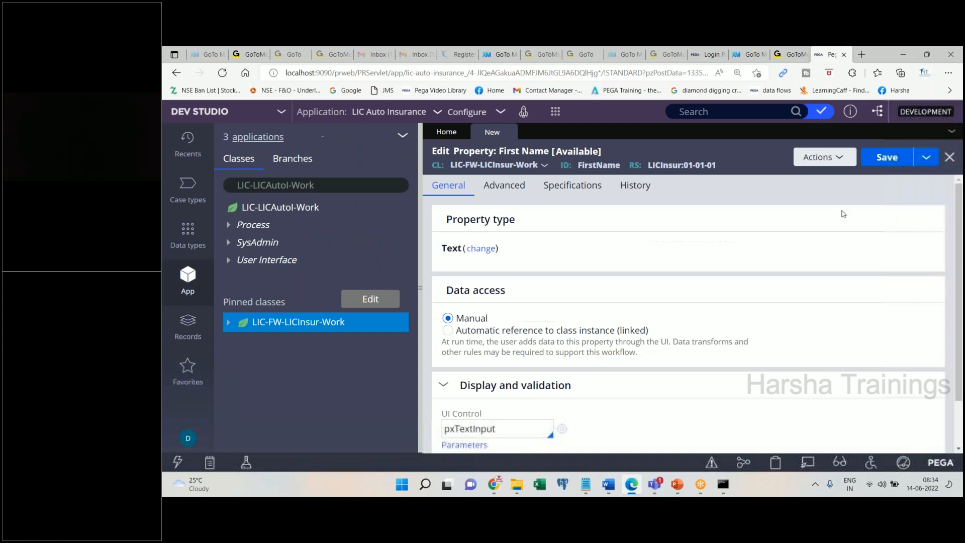
- Save the First Name property and close its FirstName editor tab
left_click(887, 158)
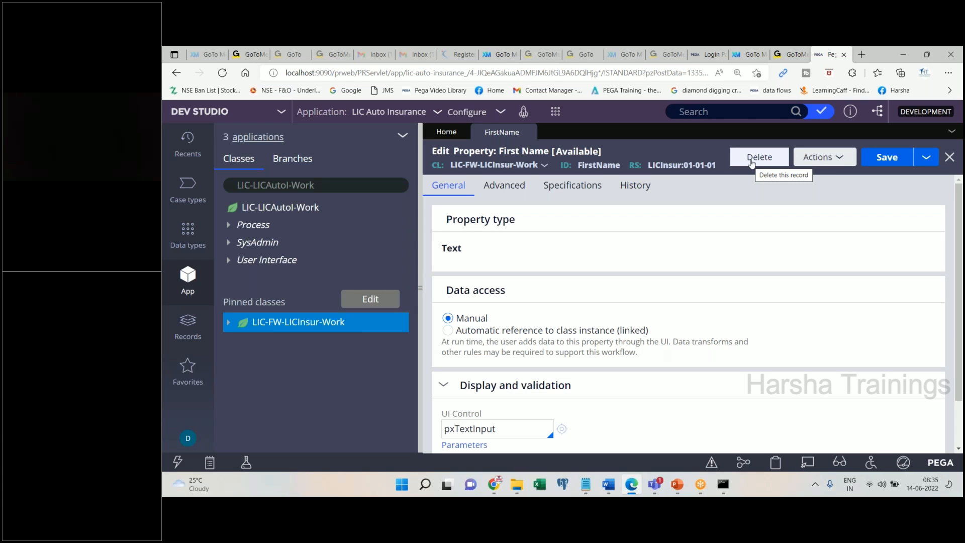
left_click(608, 484)
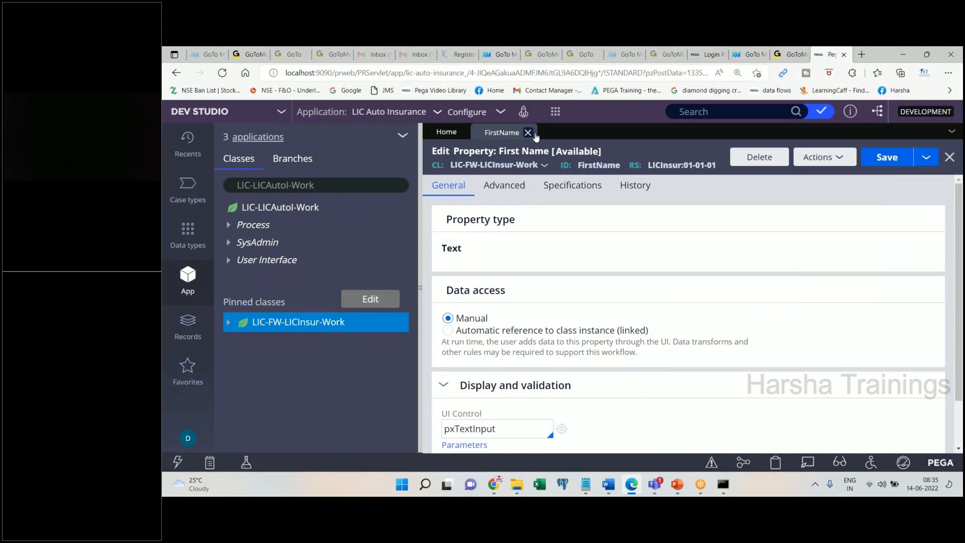
left_click(530, 131)
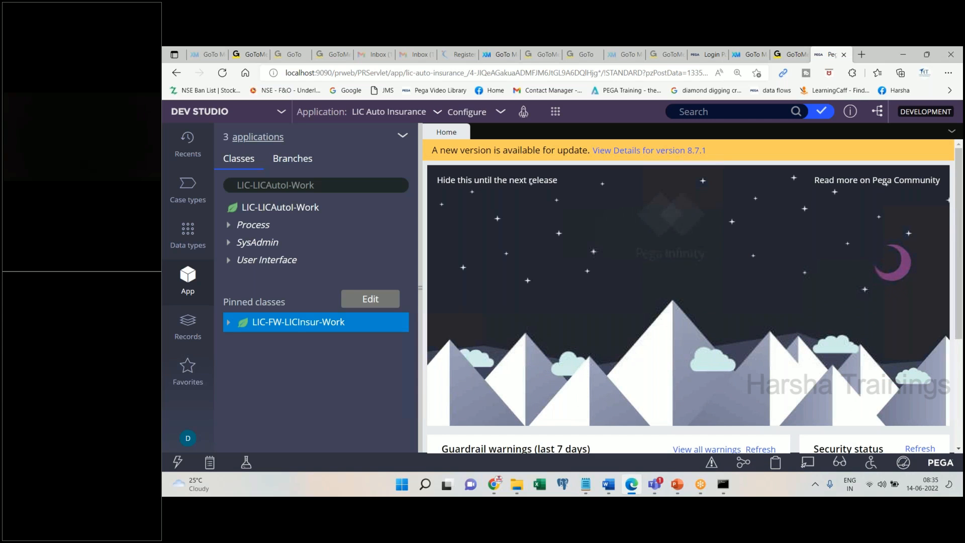
- Expand LIC-FW-LICInsur-Work > Data Model > Property to show FirstName and paste that screenshot into Word
right_click(297, 325)
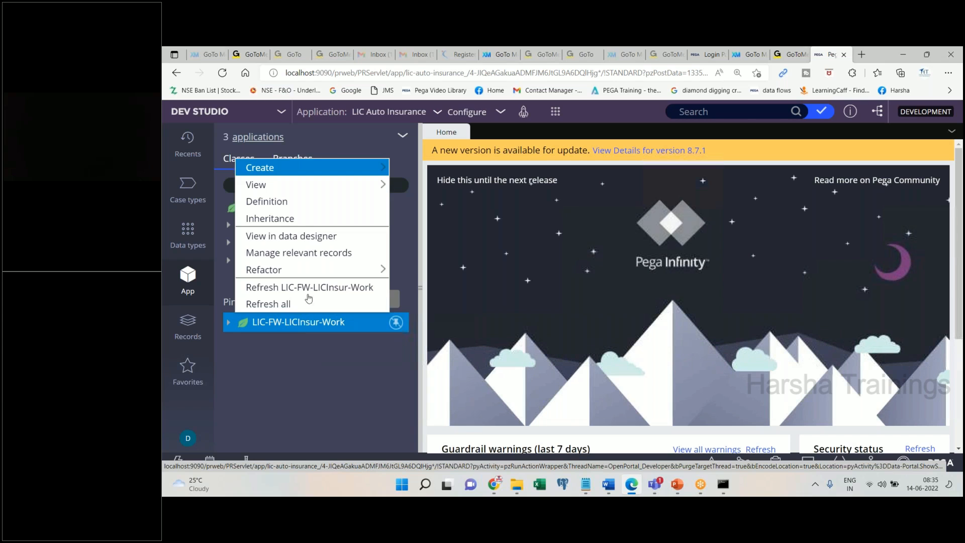
left_click(307, 390)
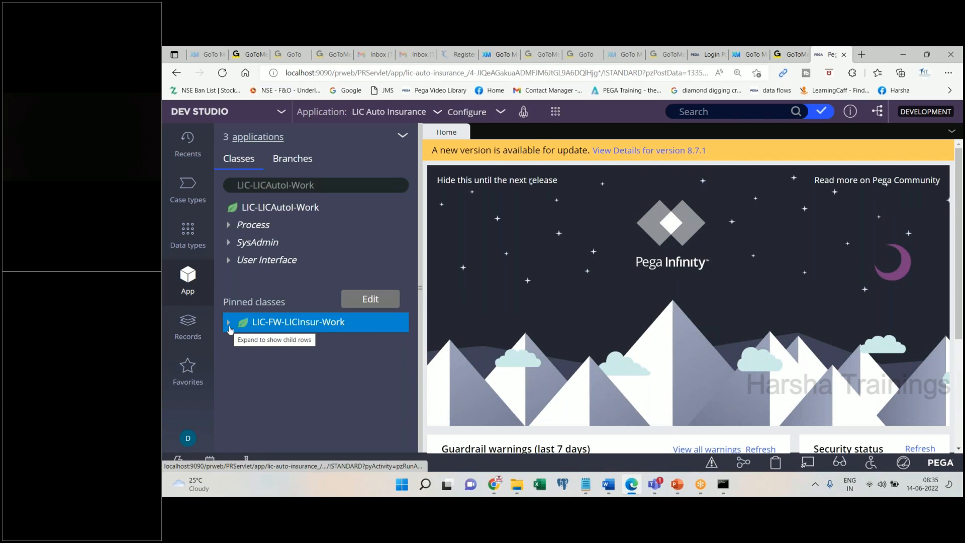
left_click(229, 327)
left_click(240, 343)
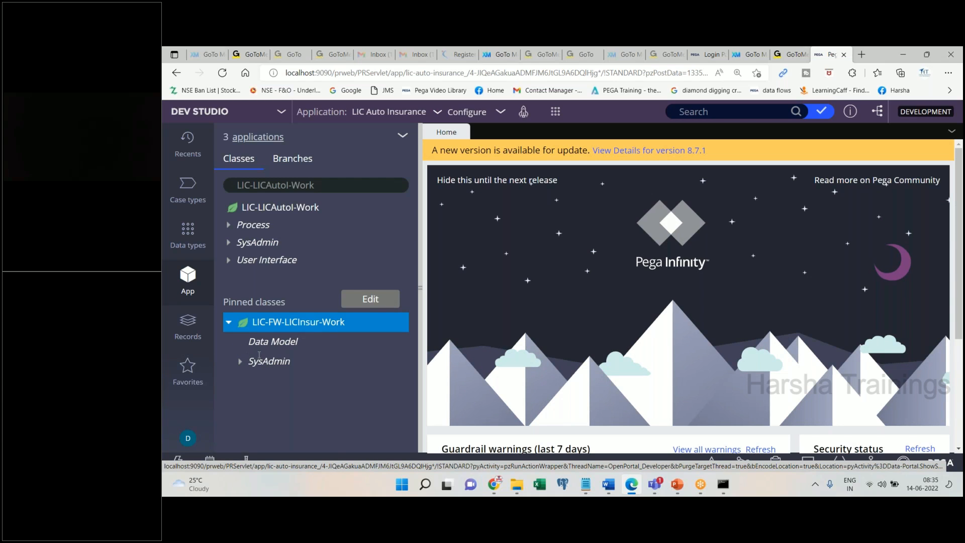
left_click(252, 363)
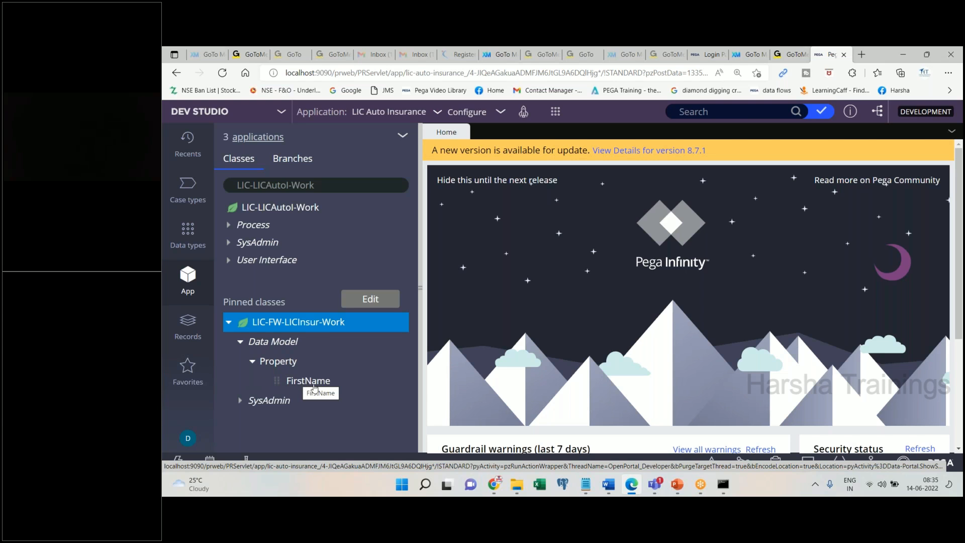
left_click(607, 485)
key("ctrl+v")
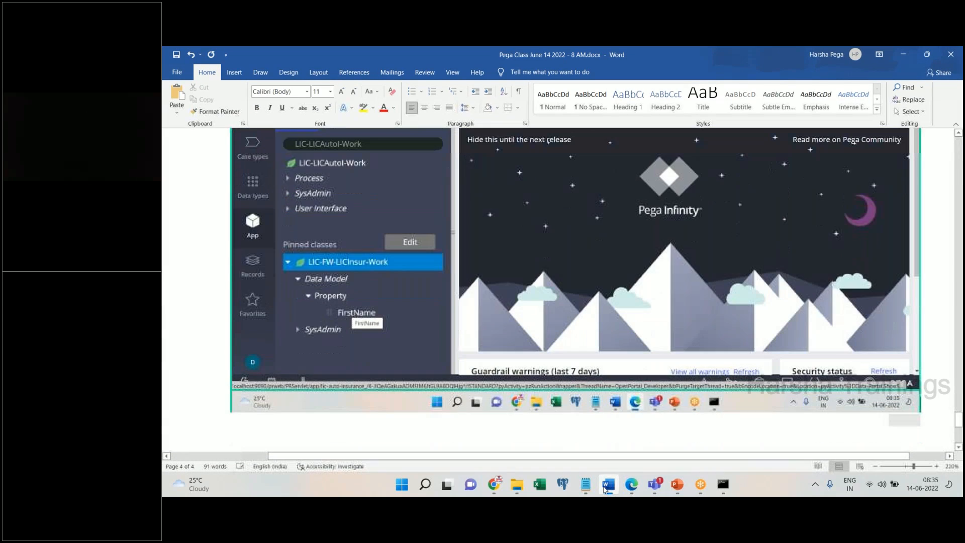
left_click(607, 485)
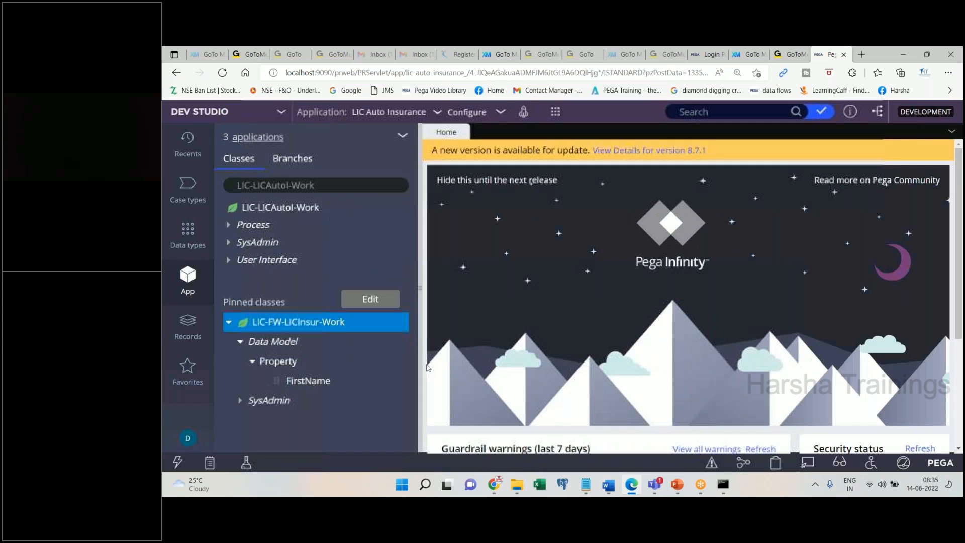
left_click(308, 382)
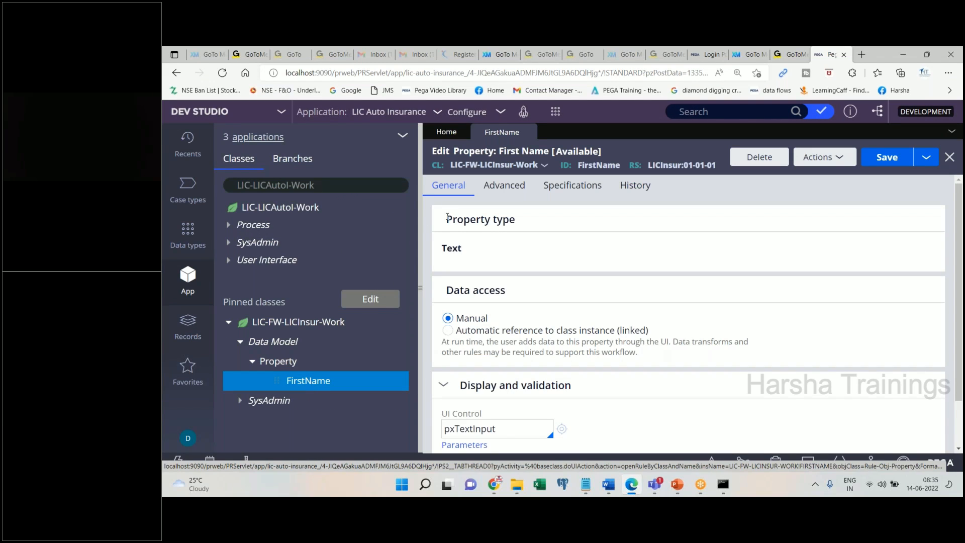
left_click_drag(447, 215, 537, 217)
left_click(449, 257)
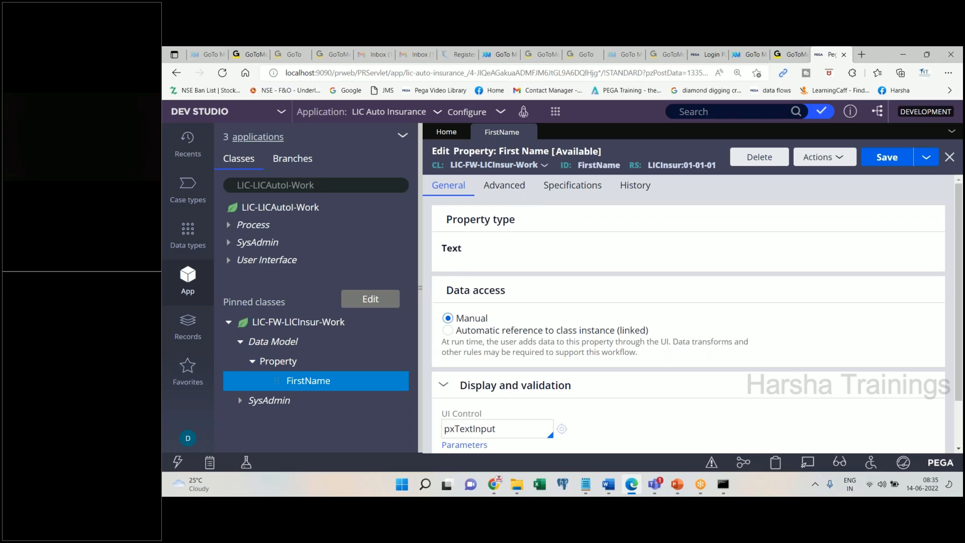
double_click(451, 247)
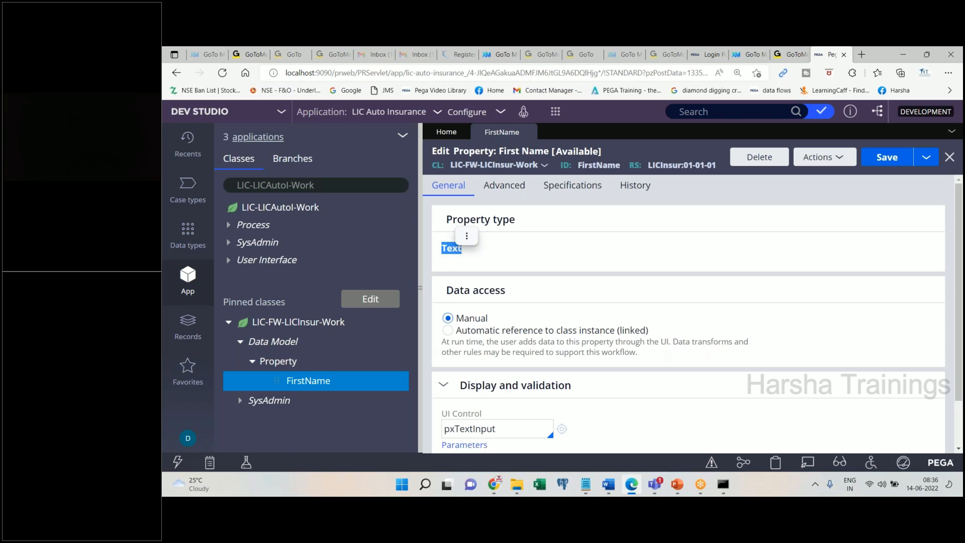
left_click(550, 282)
scroll(534, 385, "down", 1)
double_click(521, 371)
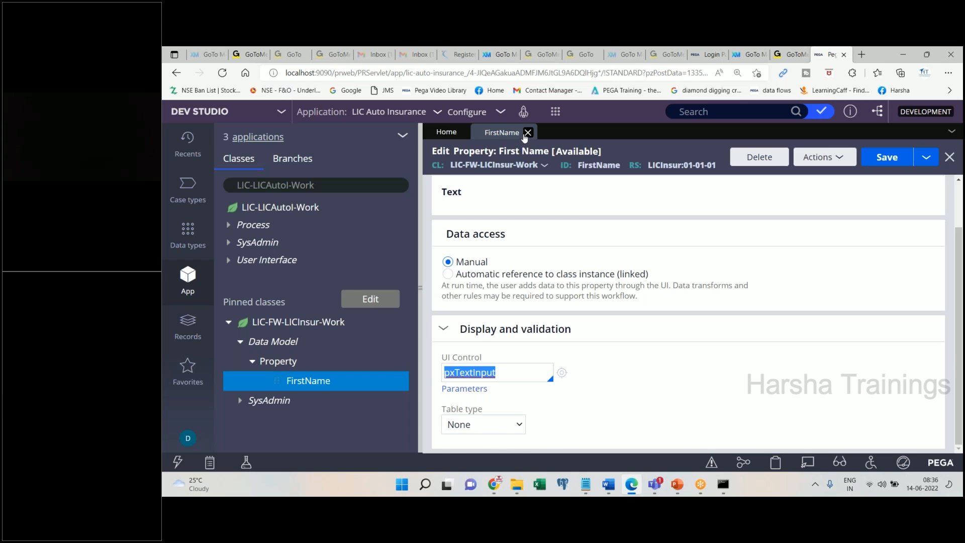
left_click(525, 134)
- Add a 'Last Name' heading line to the Word notes
left_click(609, 486)
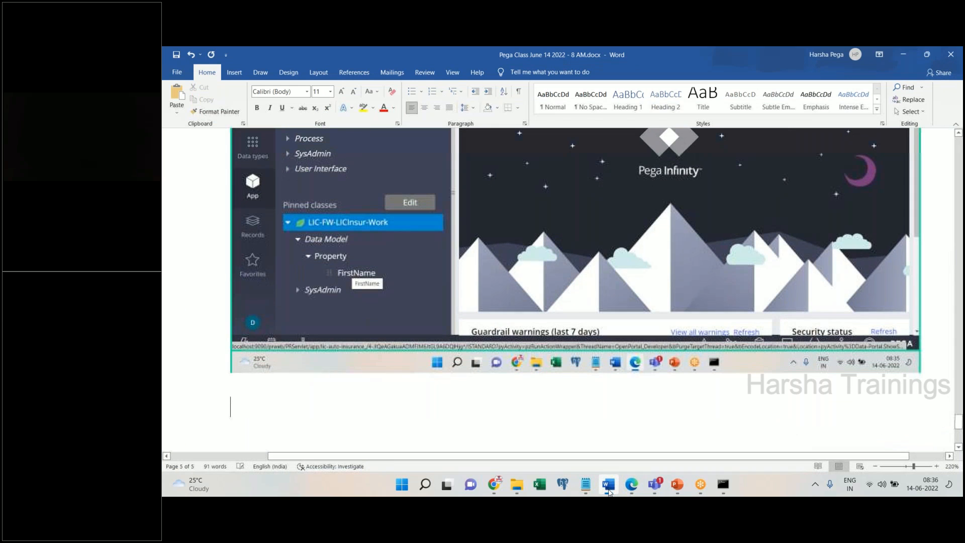
type("Last Name")
key("Return")
left_click(608, 490)
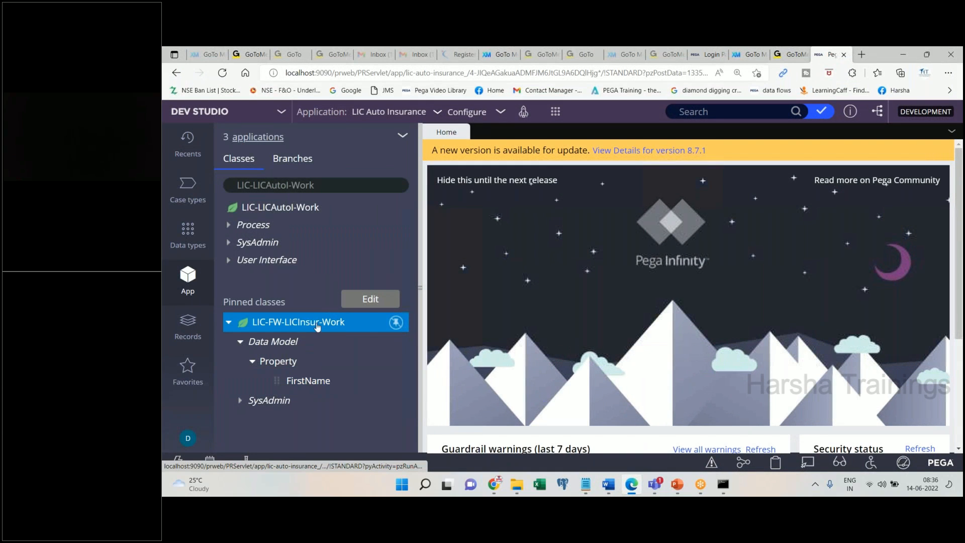
- Create and open a Last Name property in the pinned LIC-FW-LICInsur-Work class
right_click(294, 324)
mouse_move(302, 167)
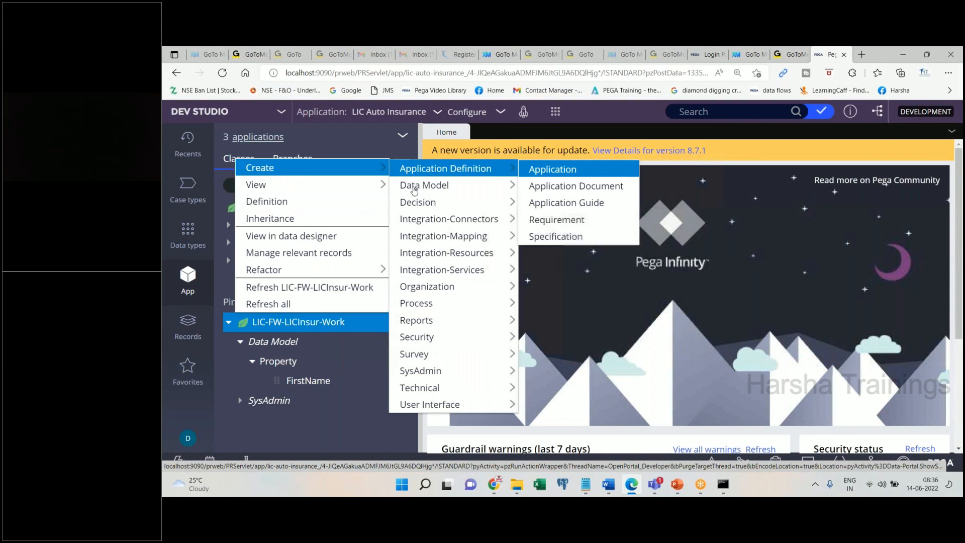
mouse_move(414, 187)
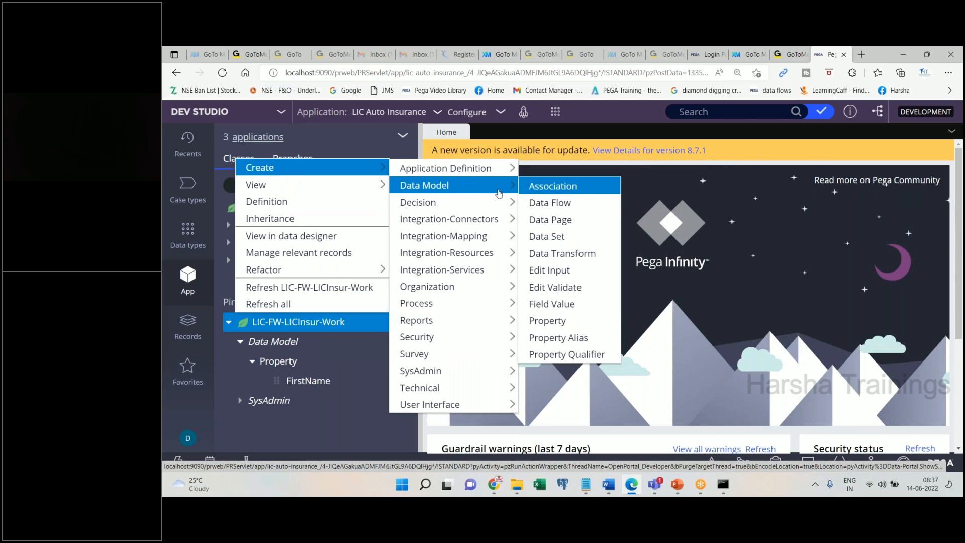
left_click(547, 320)
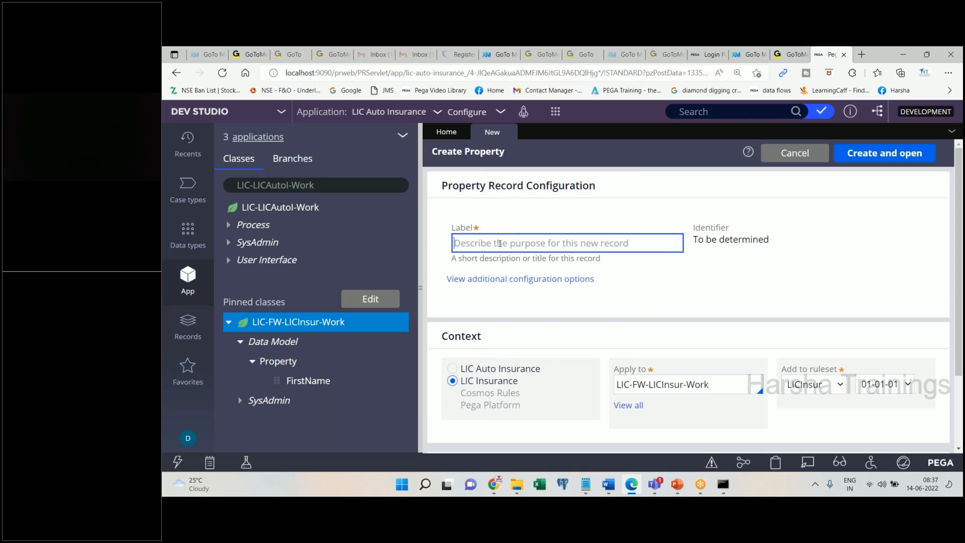
type("Last Name")
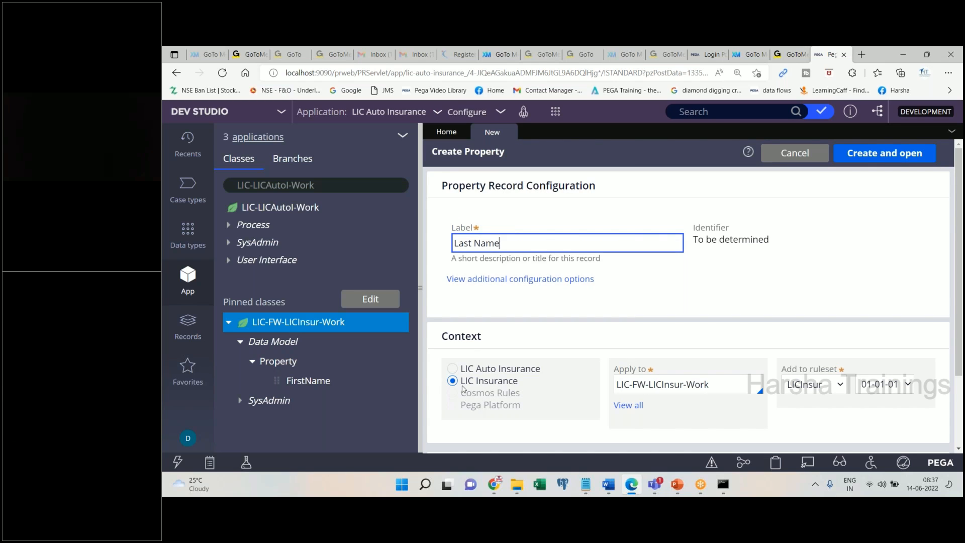
left_click_drag(460, 382, 546, 379)
left_click(872, 168)
- Paste the Last Name form screenshot into Word and type 'Save. Done.'
left_click(609, 491)
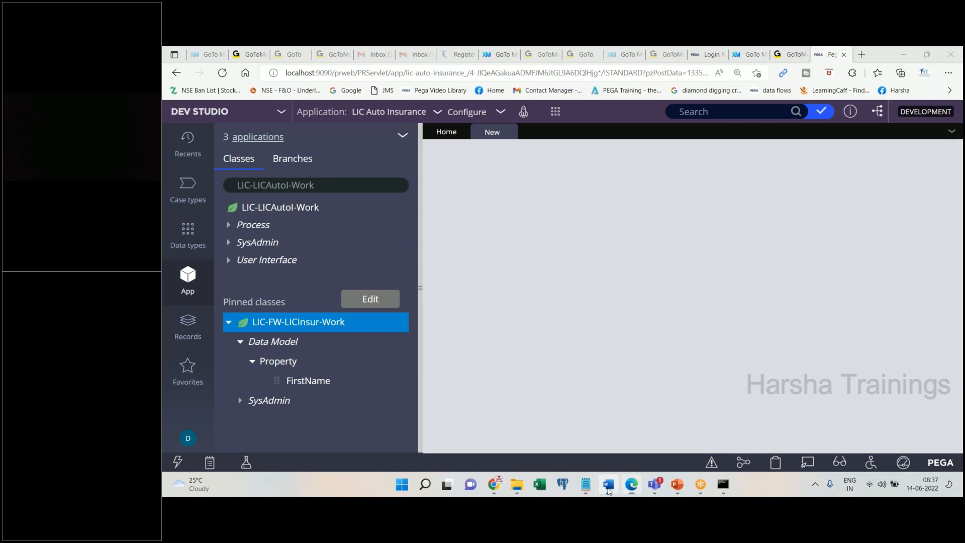
left_click(609, 492)
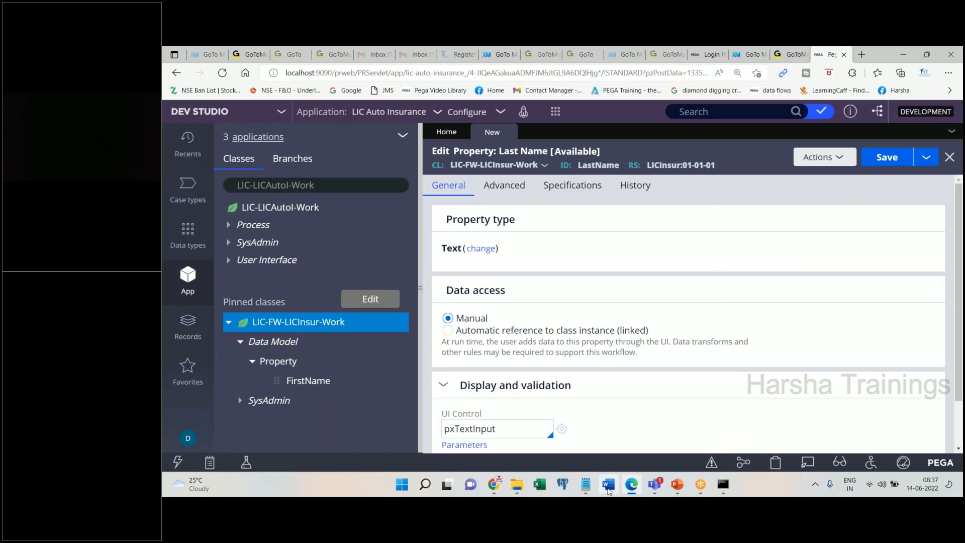
left_click(607, 490)
key("ctrl+v")
type("Save. Done.")
key("Return")
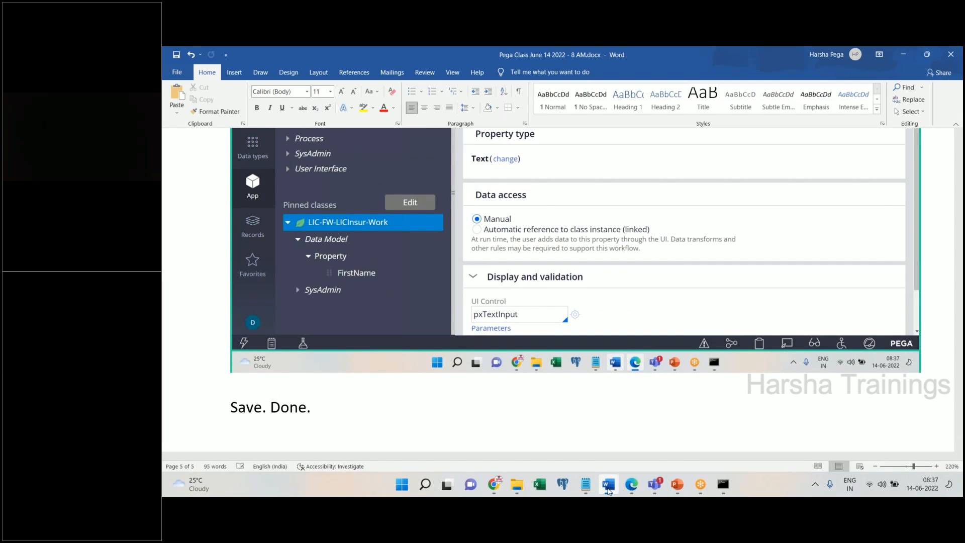
- Save the Last Name property, paste its screenshot into Word and add a 'Gender' line
left_click(609, 492)
left_click(888, 159)
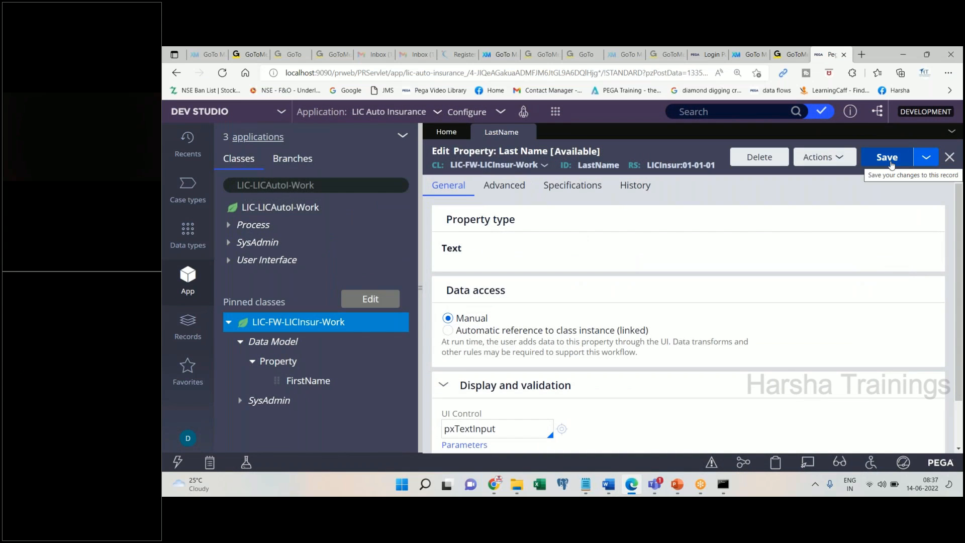
left_click(609, 484)
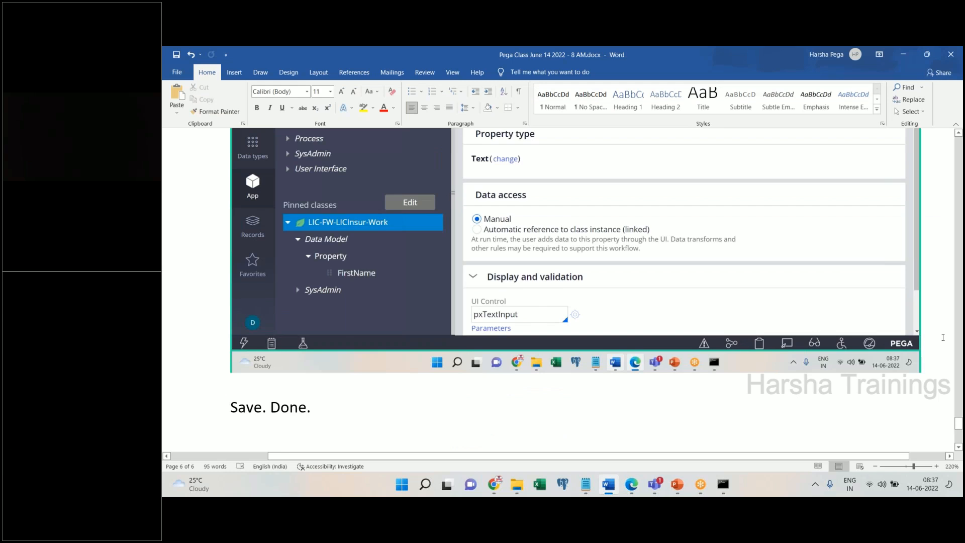
key("ctrl+v")
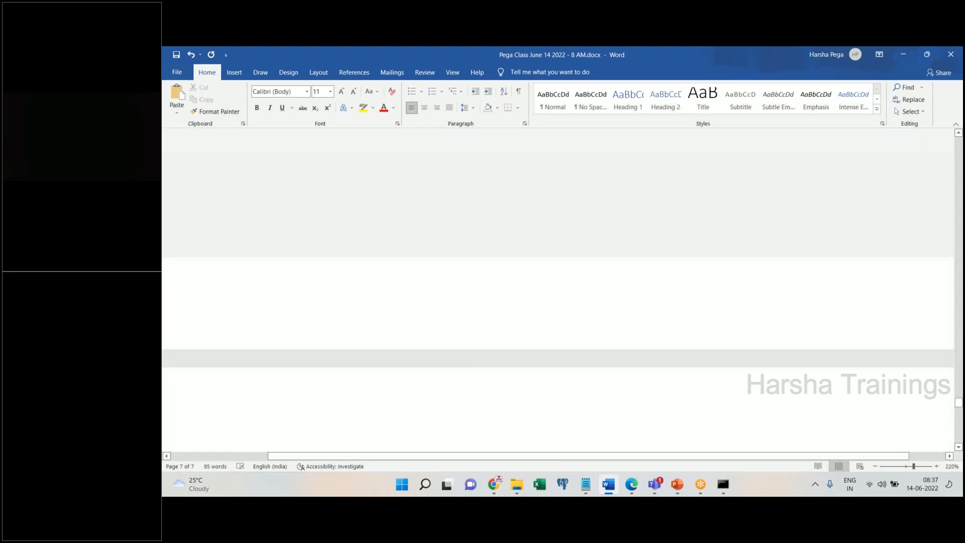
key("Return")
key("Return")
type("A")
key("BackSpace")
type("Gender")
key("Return")
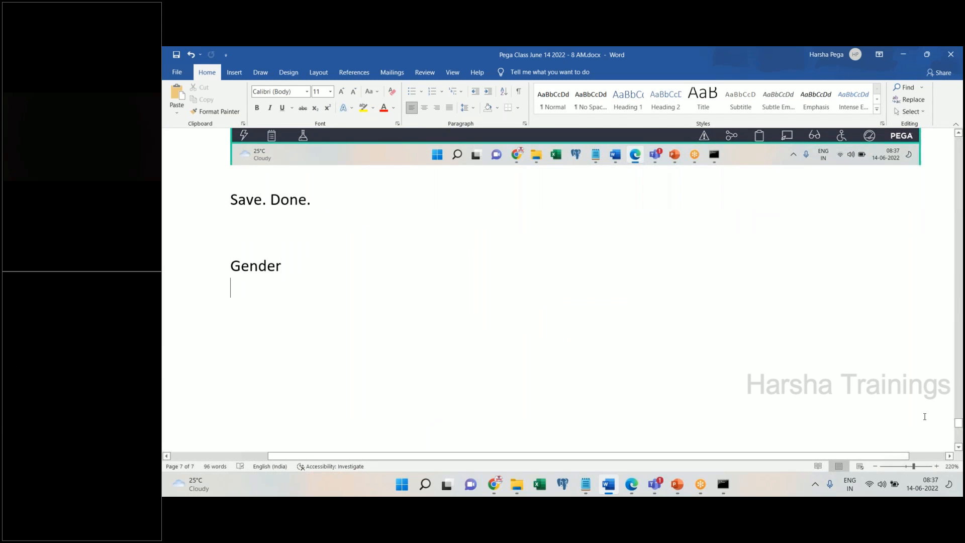
left_click(632, 484)
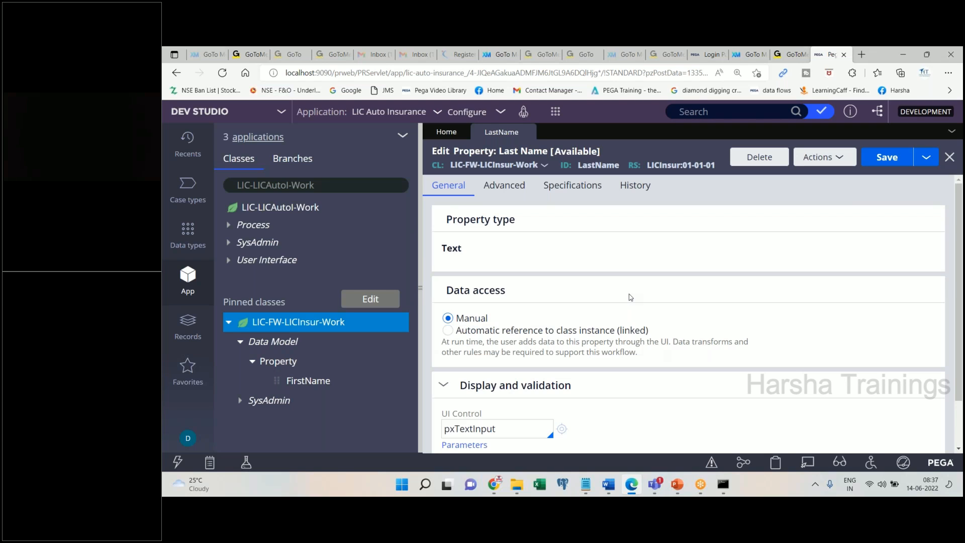
- Create and open a Gender property from the Actions > Create menu
mouse_move(526, 134)
left_click(823, 150)
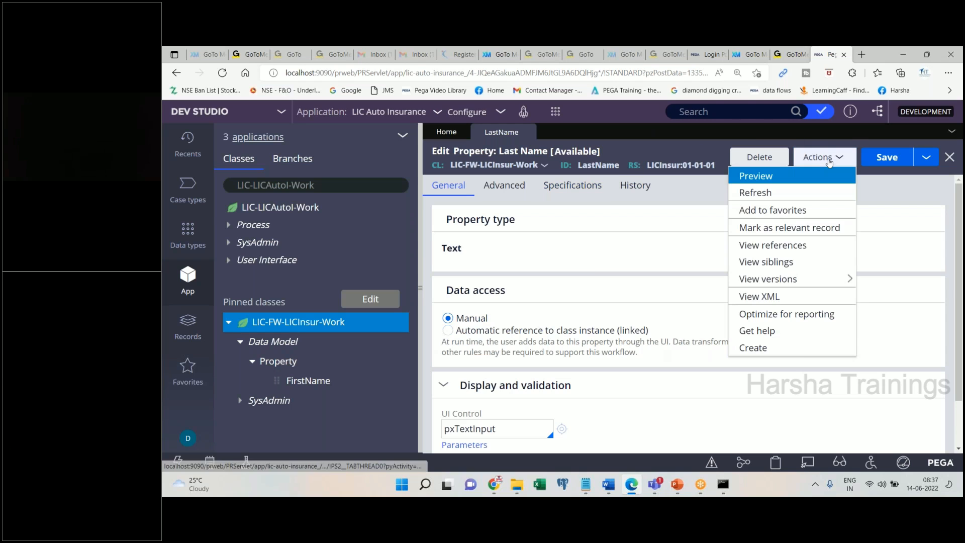
left_click(757, 348)
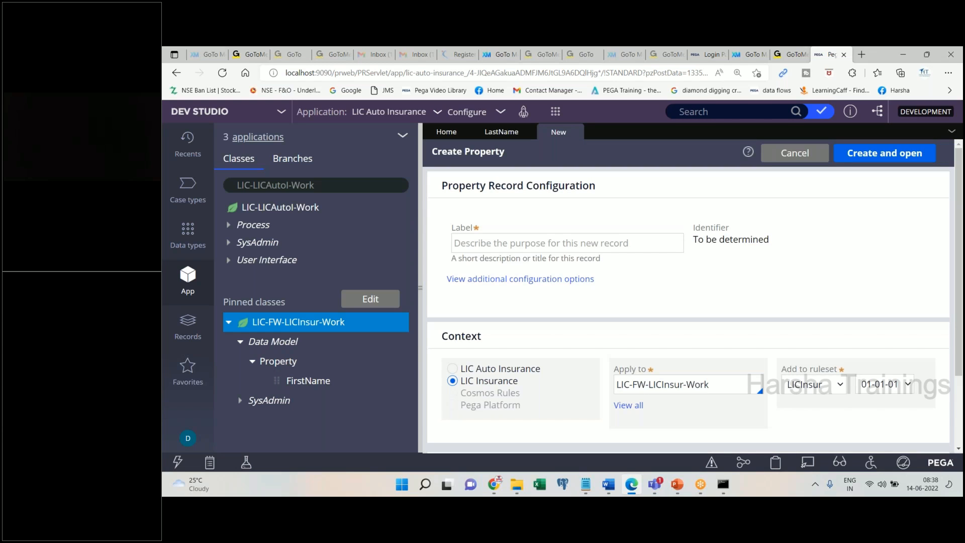
left_click(498, 243)
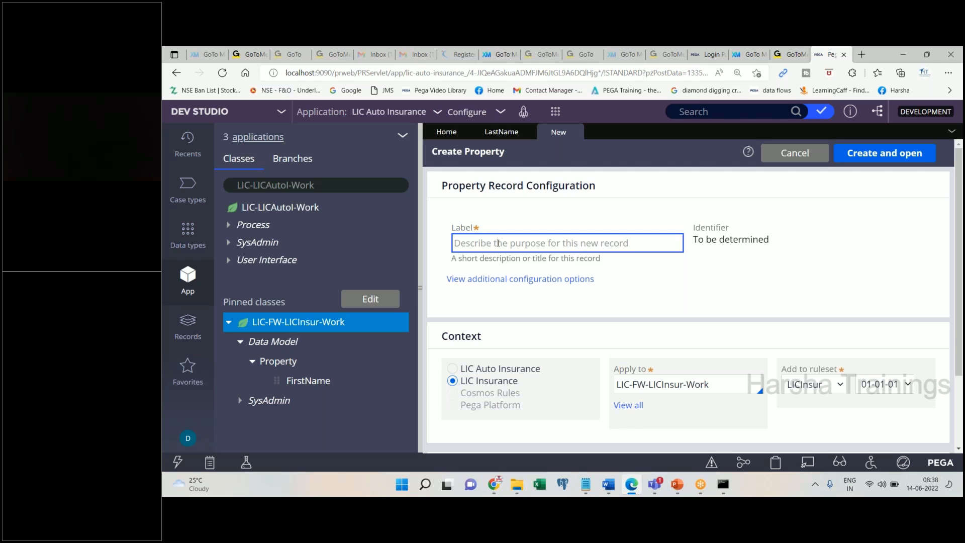
type("Gender")
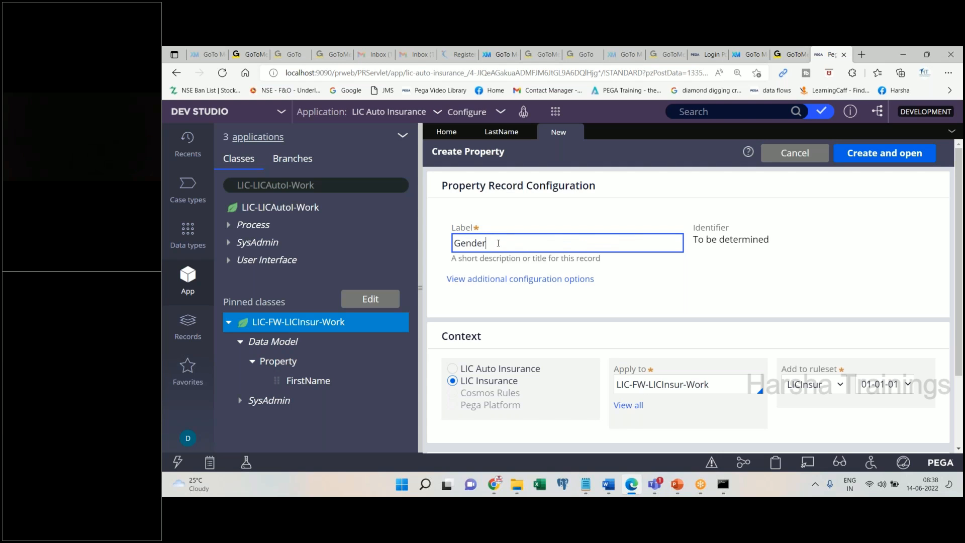
key("Tab")
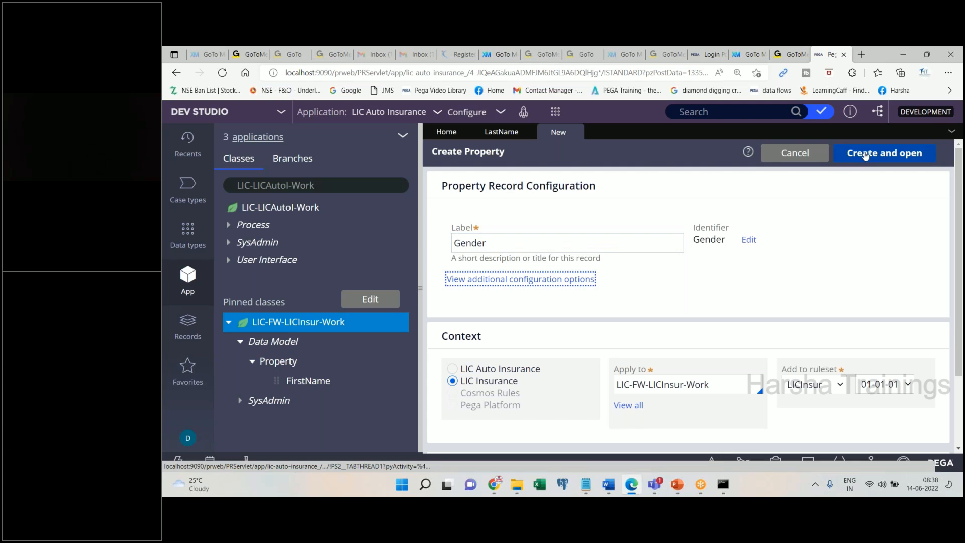
left_click(884, 153)
- Add a blank line to the Word notes and scroll the Gender form to Display and validation
left_click(604, 488)
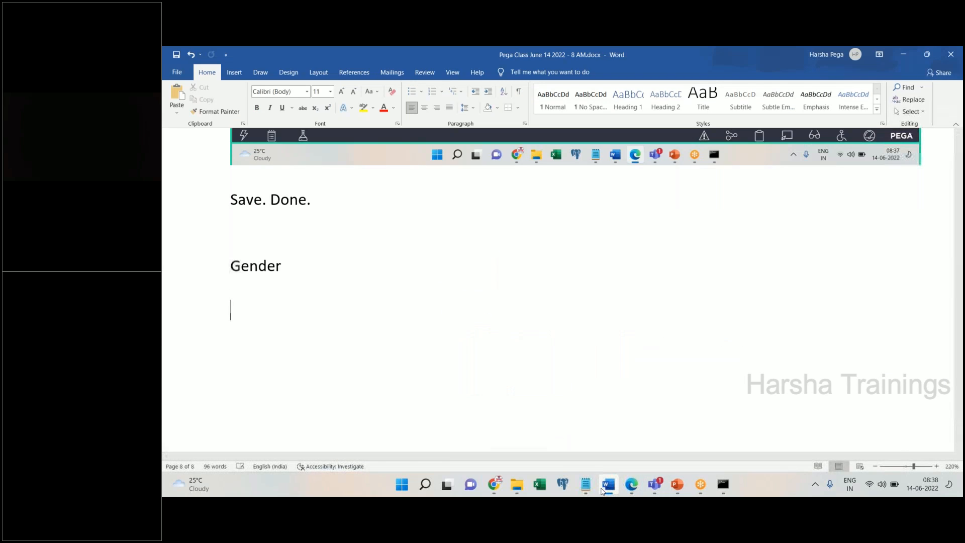
left_click(631, 484)
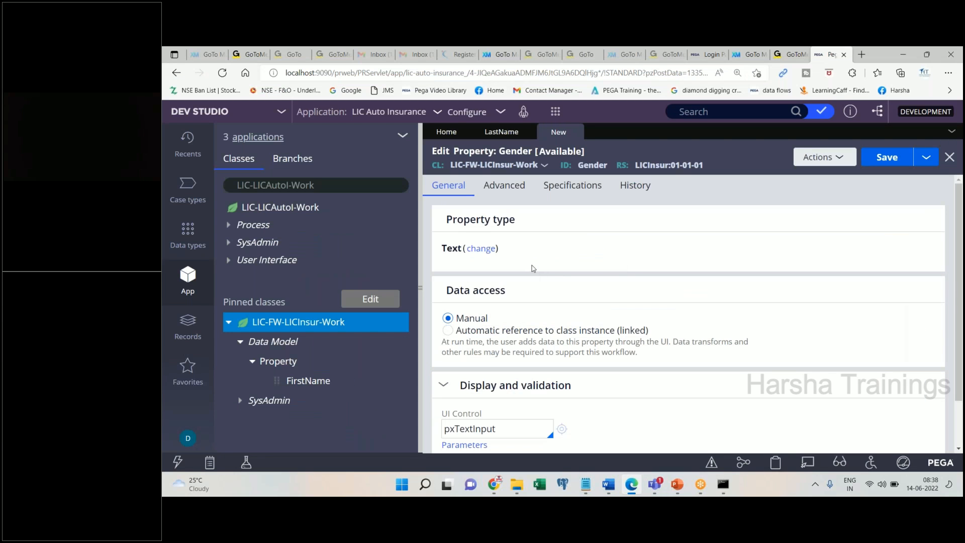
left_click(607, 487)
key("Return")
left_click(631, 485)
left_click_drag(445, 219, 515, 220)
scroll(537, 374, "down", 1)
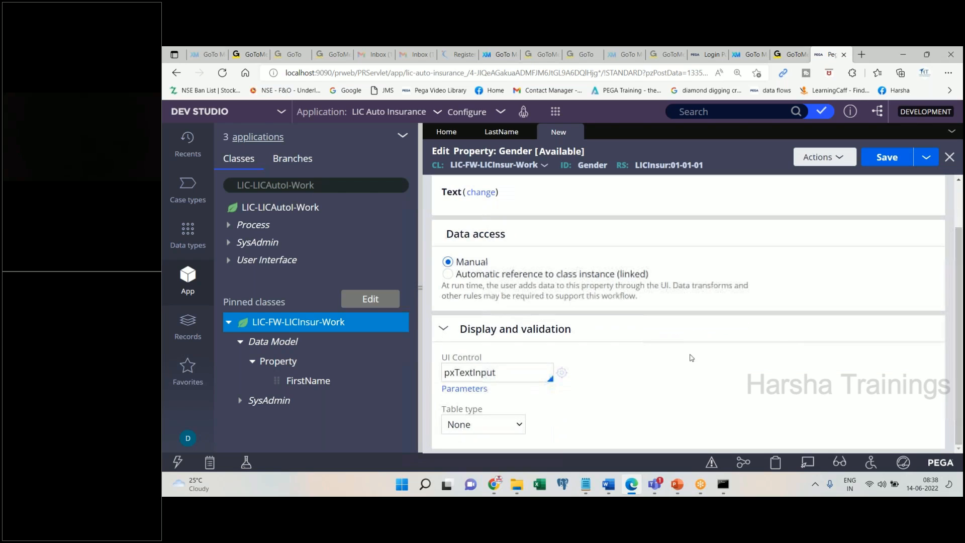
- Note 'Change the UI control from TextInput to Radio button' in Word below the Gender screenshot
left_click(534, 374)
left_click_drag(493, 352, 527, 331)
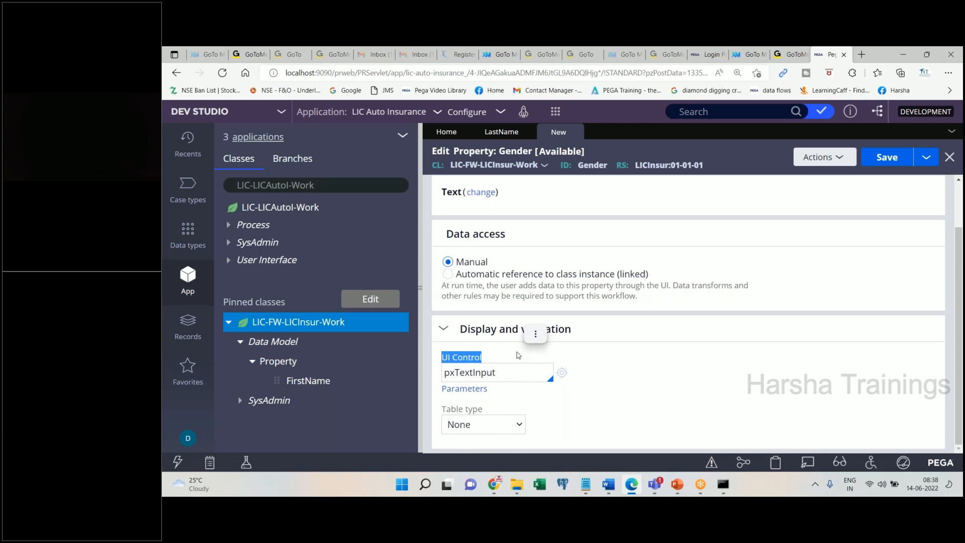
left_click(607, 484)
type("Change the UI c")
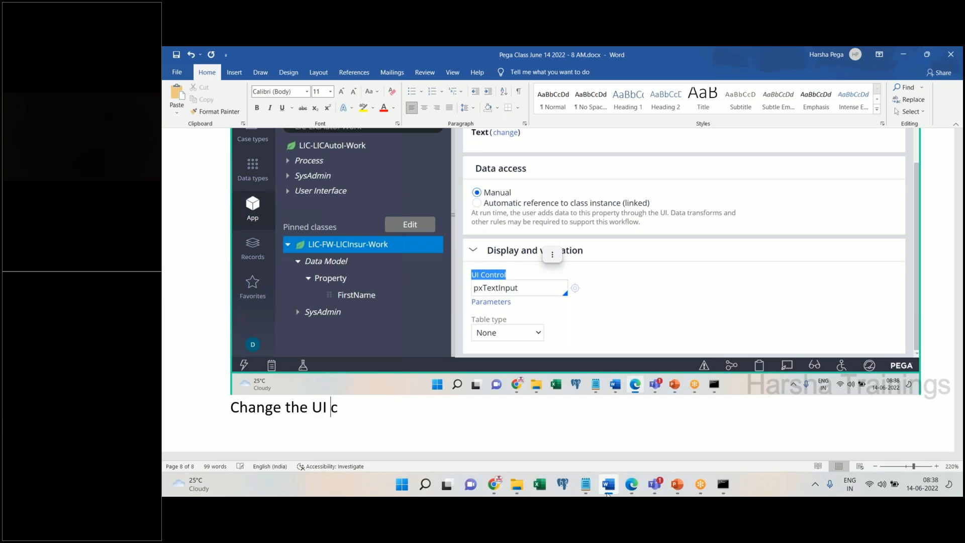
type("ontrol from Tex")
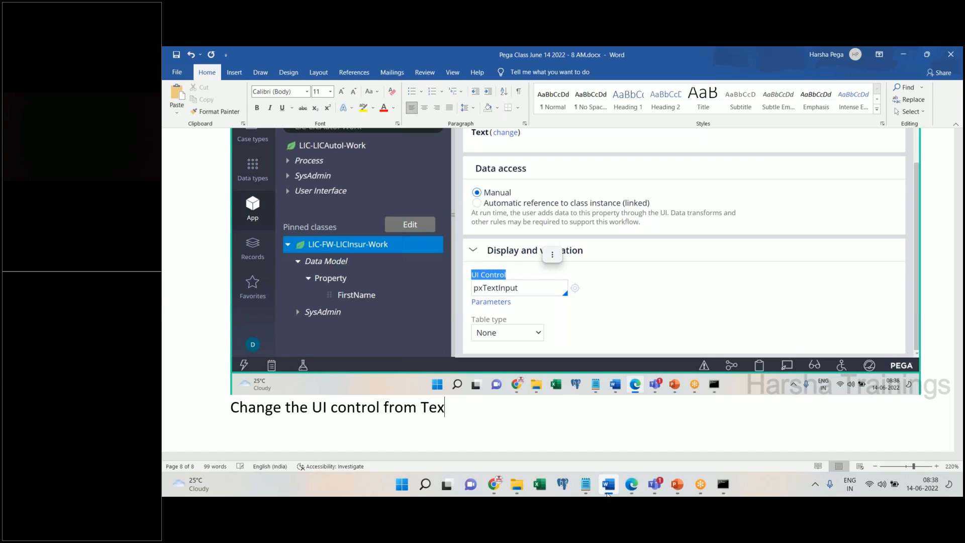
type("tInput to")
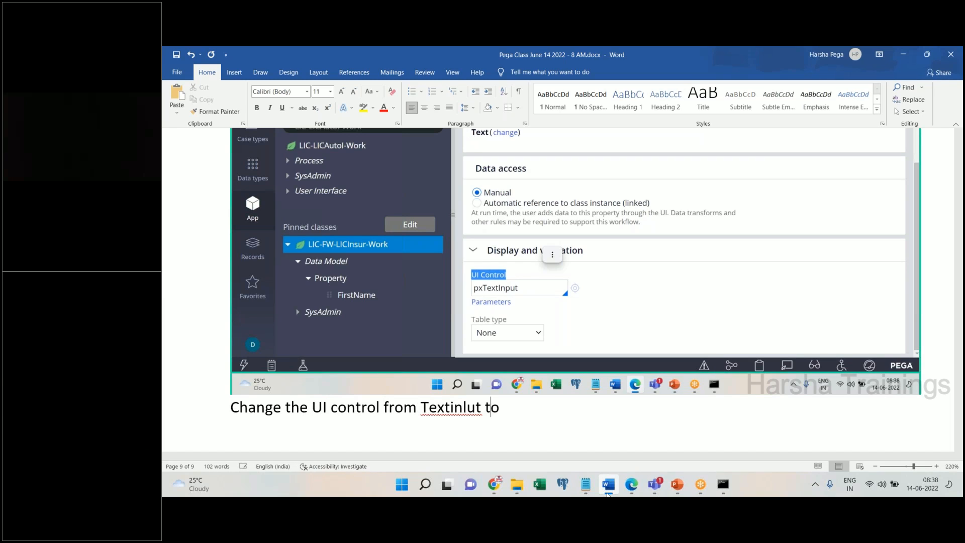
type(" Radio button")
key("Return")
left_click(608, 493)
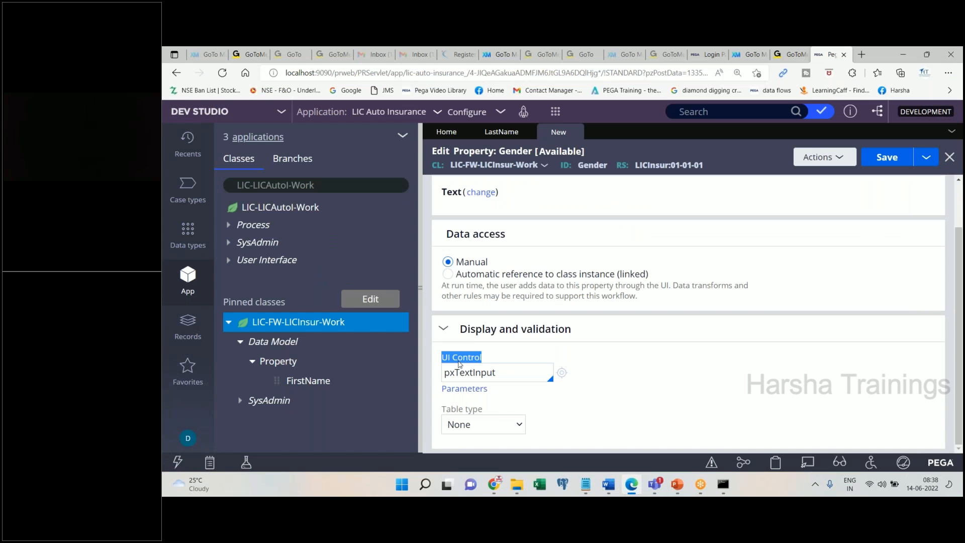
- Replace Gender's pxTextInput UI control with pxRadioButtons and paste a screenshot into the Word notes
left_click_drag(454, 374, 446, 376)
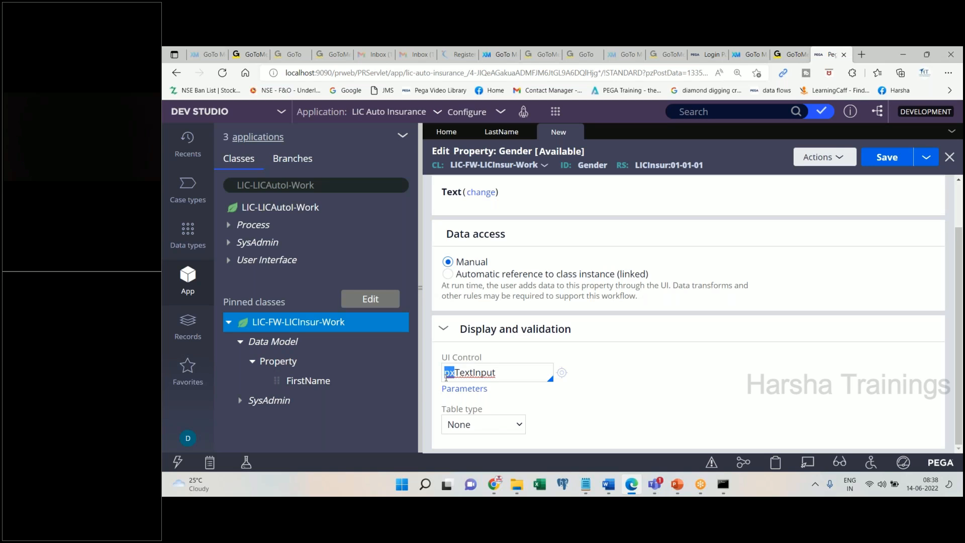
left_click(509, 373)
key("BackSpace")
key("BackSpace")
key("BackSpace")
key("BackSpace")
key("BackSpace")
key("BackSpace")
key("BackSpace")
key("BackSpace")
key("BackSpace")
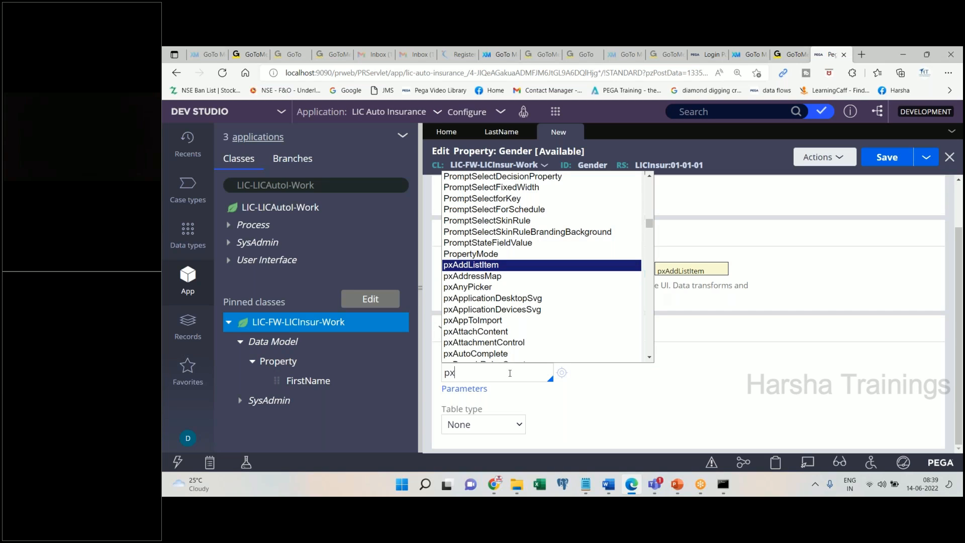
type("r")
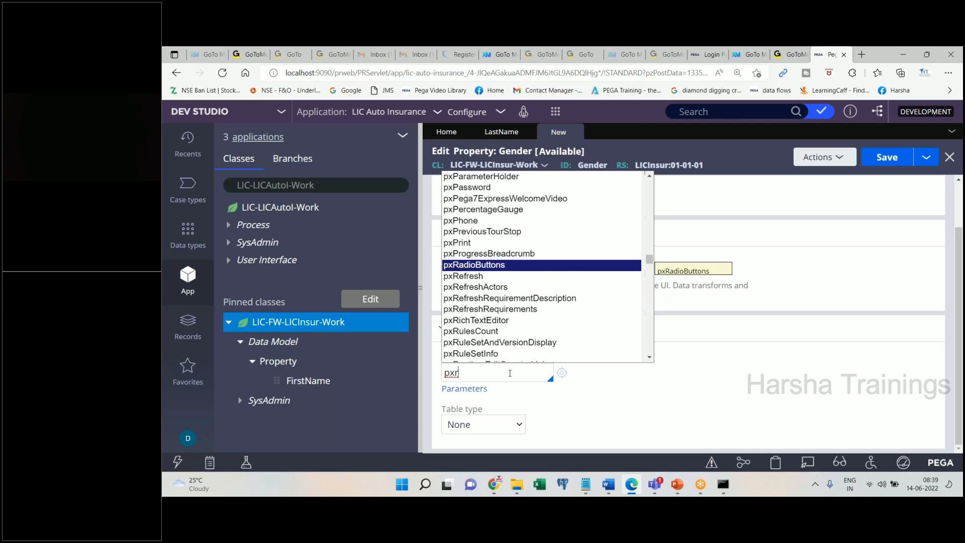
key("Return")
left_click(609, 483)
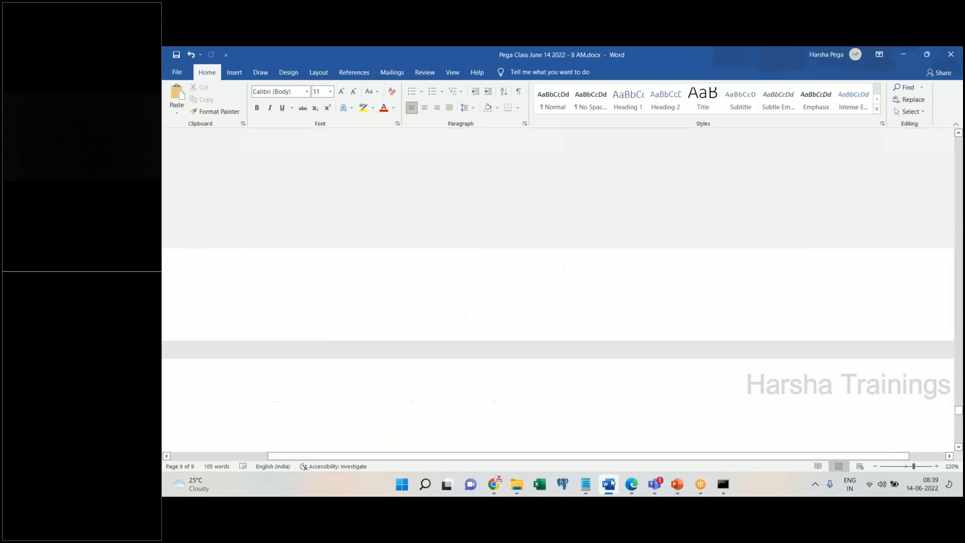
left_click(609, 483)
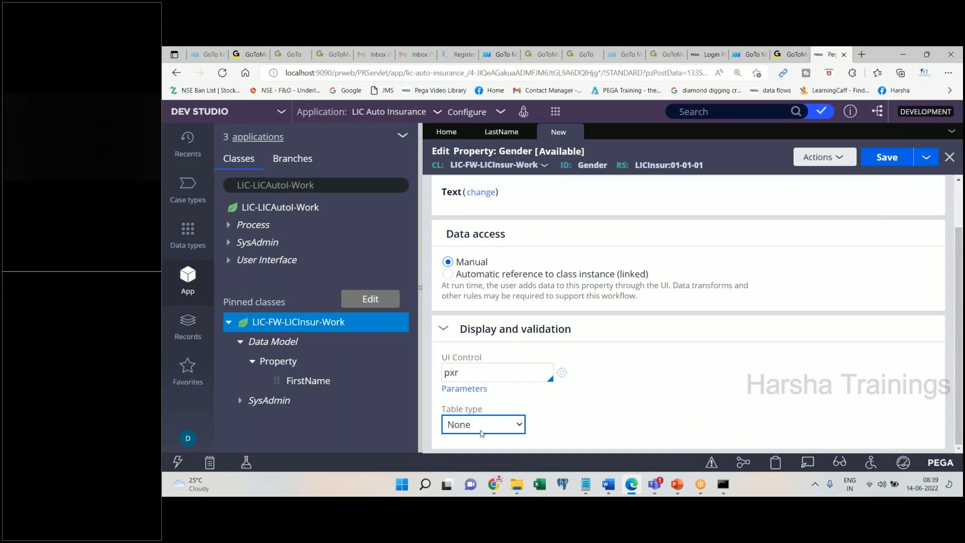
left_click(486, 377)
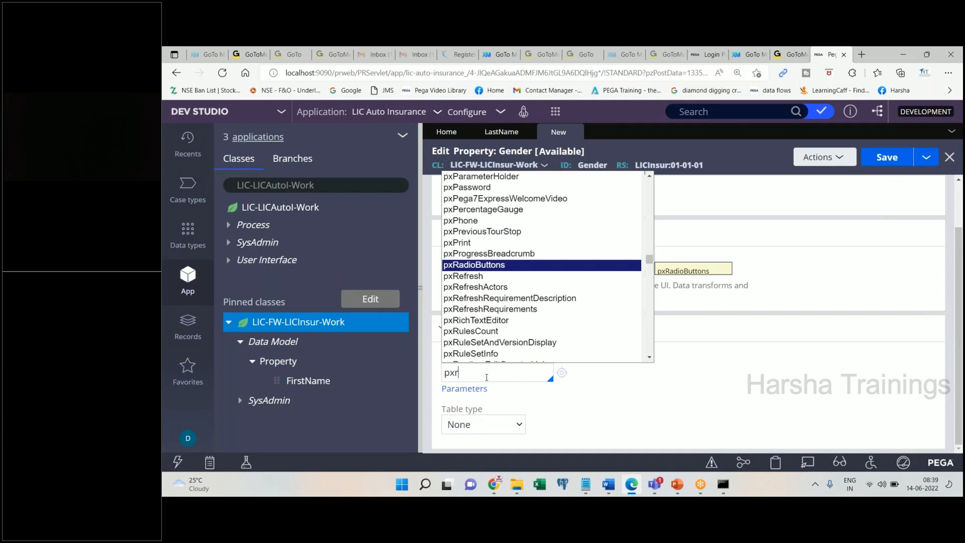
key("Return")
left_click(608, 485)
key("Return")
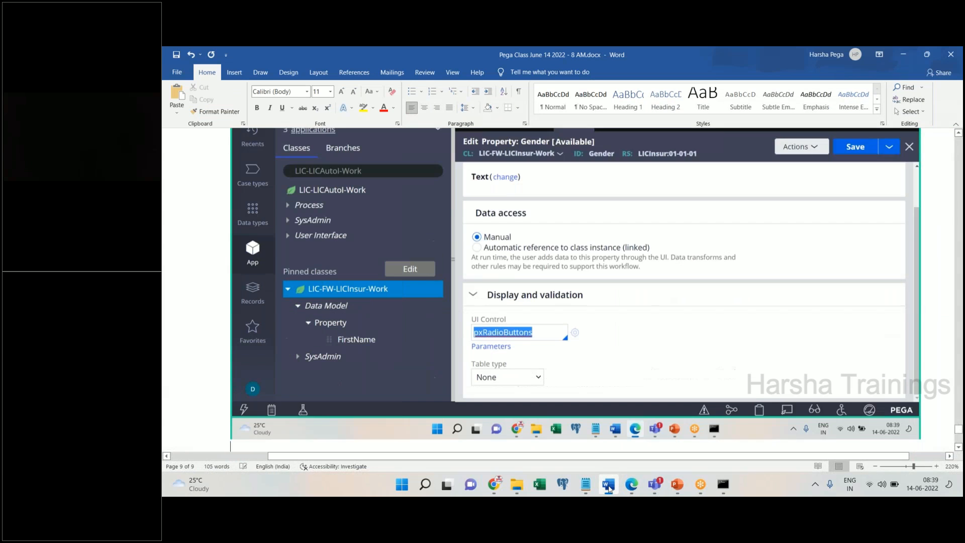
- Note 'Table type = local list' in Word and set Gender's table type to Local List
type("Table tpy")
type("e")
key("BackSpace")
key("BackSpace")
key("BackSpace")
type("ype =")
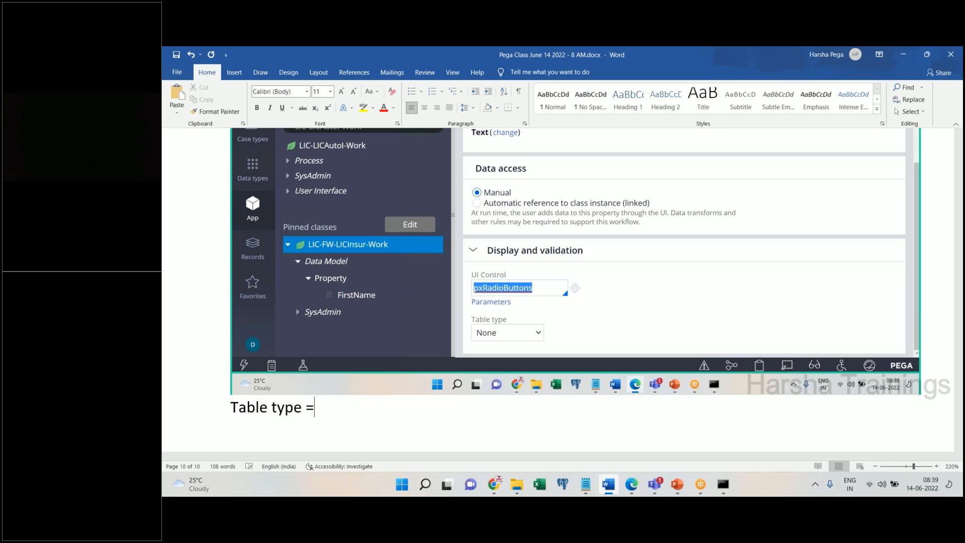
type(" local list")
key("Return")
left_click(608, 484)
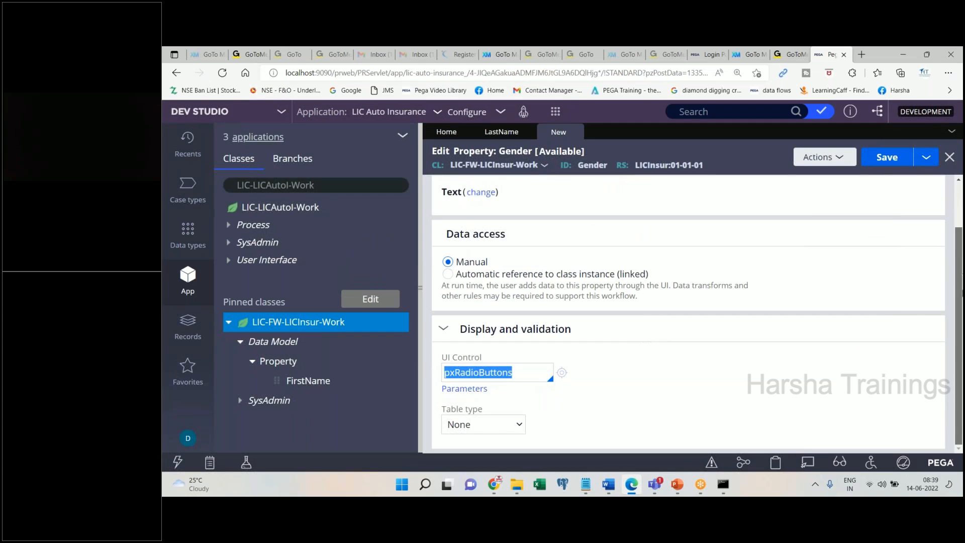
left_click(522, 426)
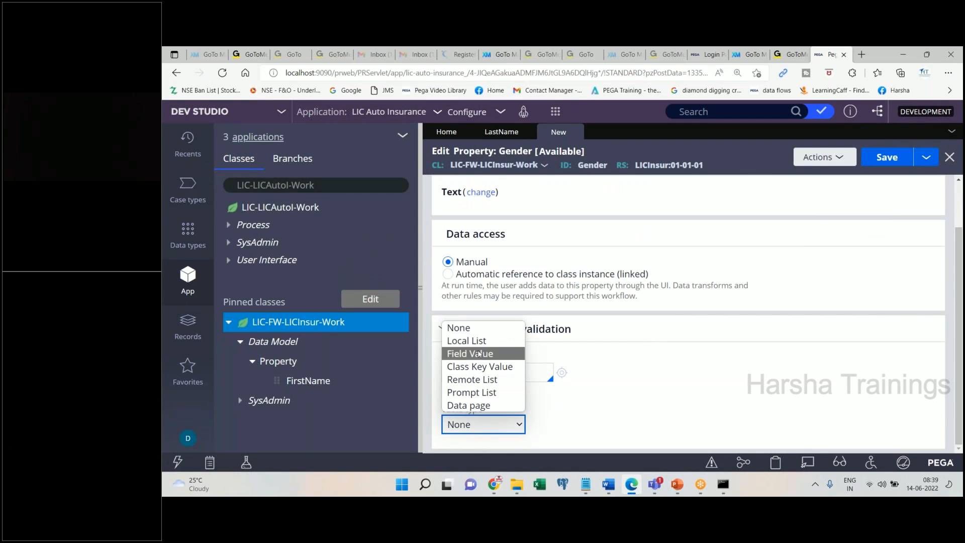
left_click(477, 347)
- Enter Male as the first table value
left_click(608, 484)
left_click(606, 489)
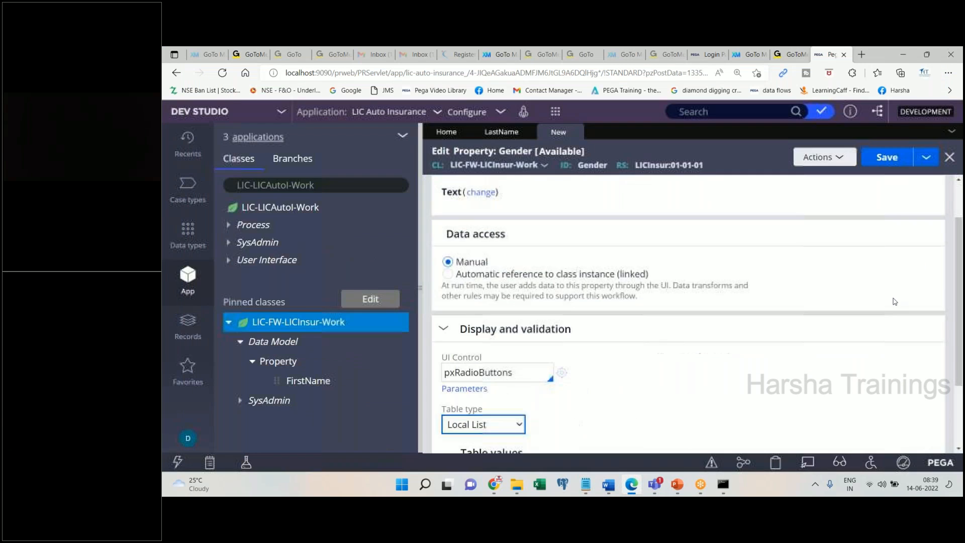
scroll(628, 401, "down", 3)
left_click(542, 390)
type("Male")
key("ctrl+a")
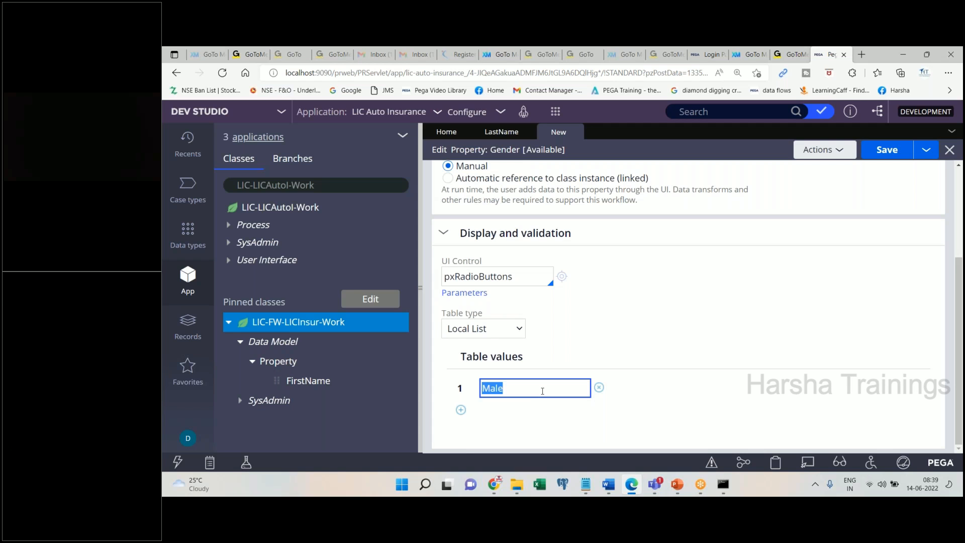
left_click(608, 485)
left_click(608, 485)
- Add Female and Prefer Not To Say as table values and save the Gender property
left_click(460, 430)
type("Female")
left_click(460, 429)
type("Prefer No")
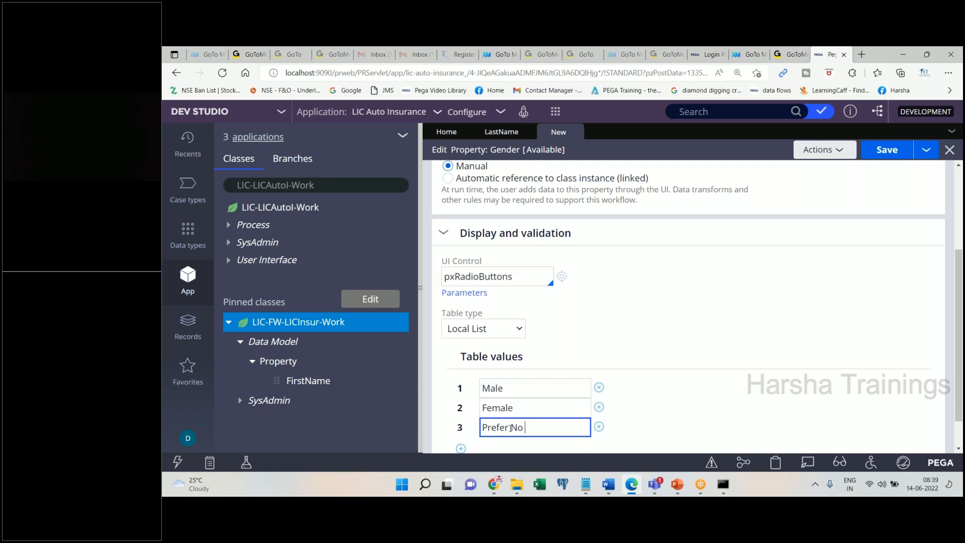
type("t To Day")
key("BackSpace")
key("BackSpace")
key("BackSpace")
type("Say")
left_click(889, 149)
left_click(608, 484)
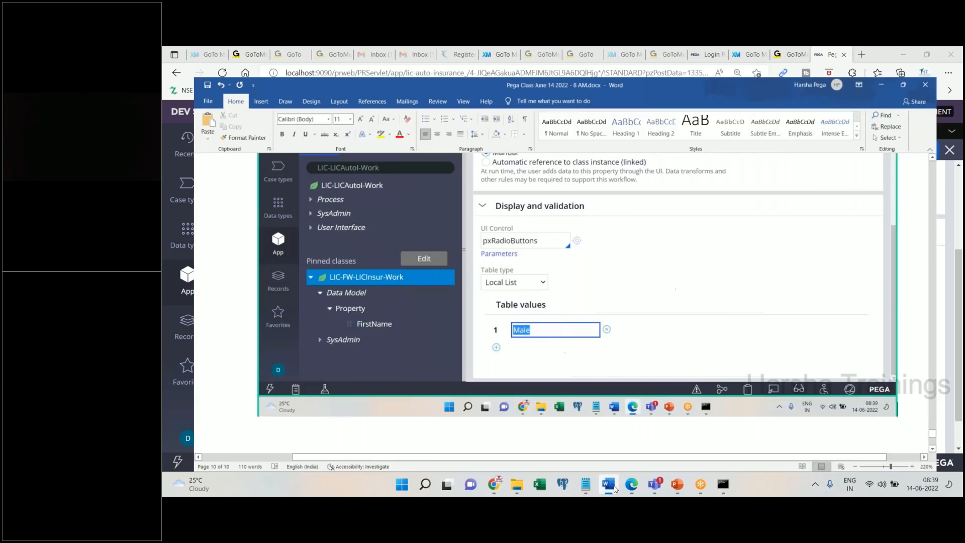
- Add 'Done.' and an 'Age' heading to the Word notes
type("Done.")
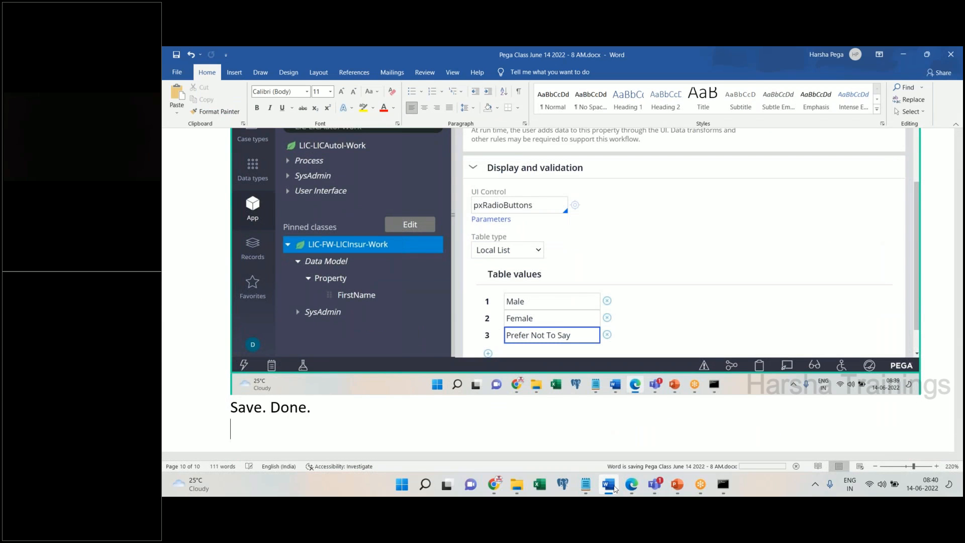
left_click(631, 484)
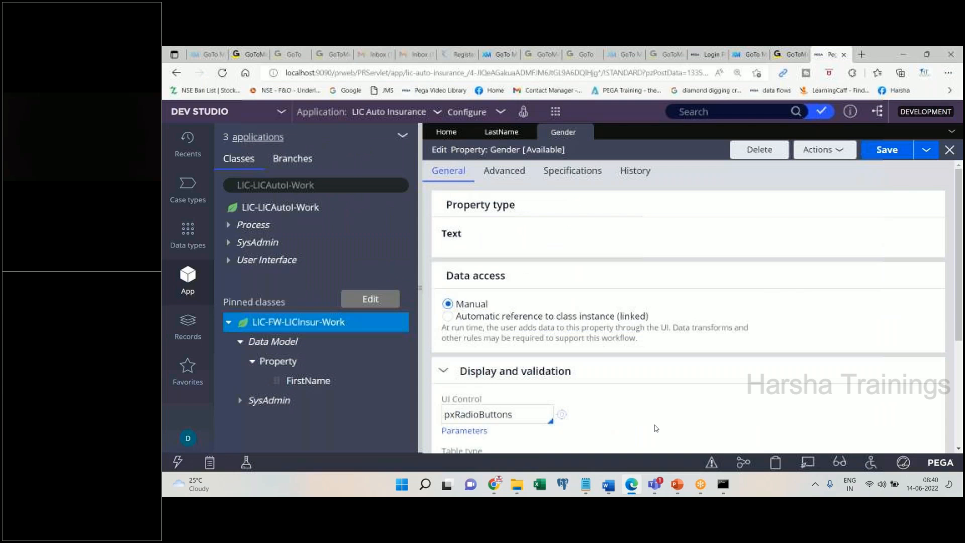
left_click(608, 484)
type("Age")
key("Return")
left_click(612, 481)
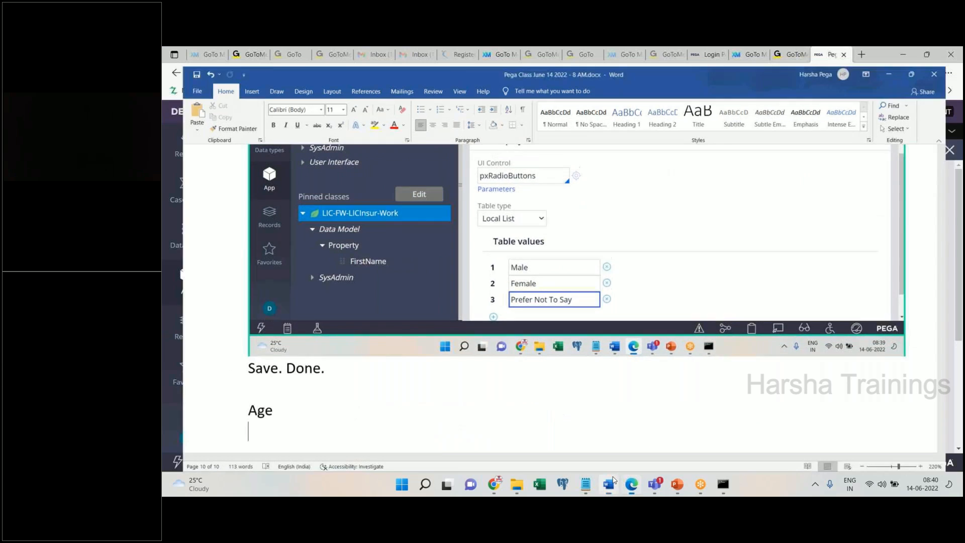
- Create a new property labelled Age via Actions > Create and open it
left_click(824, 150)
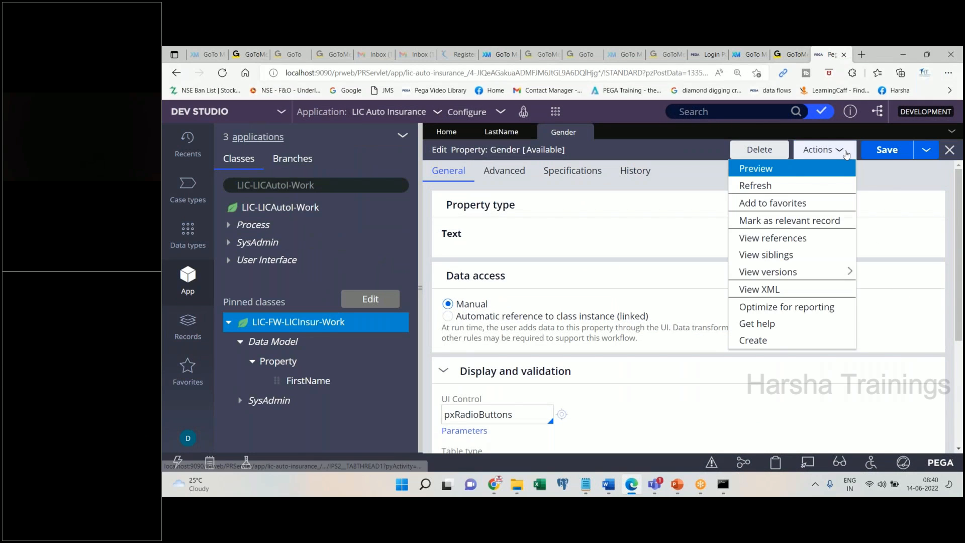
left_click(778, 340)
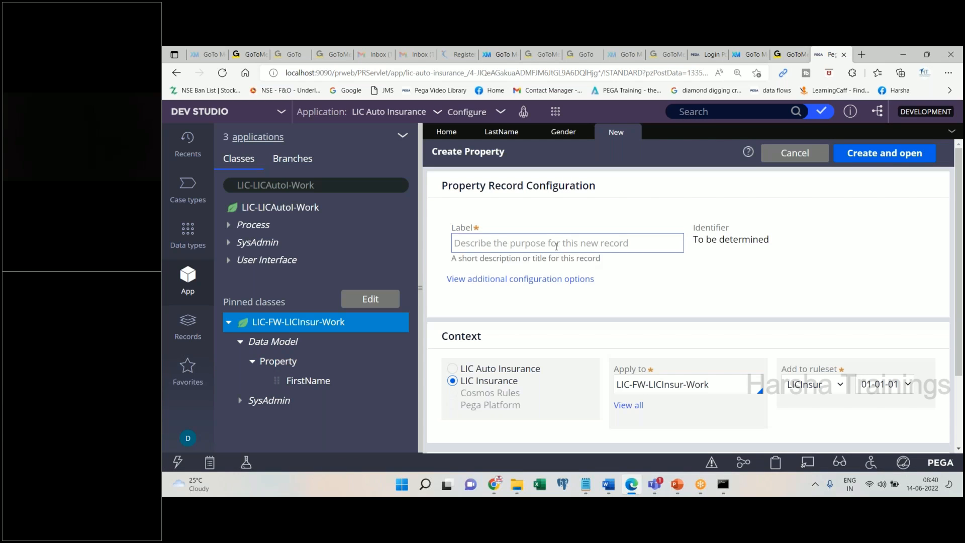
left_click(555, 246)
type("age")
key("BackSpace")
key("BackSpace")
key("BackSpace")
type("Age")
key("Tab")
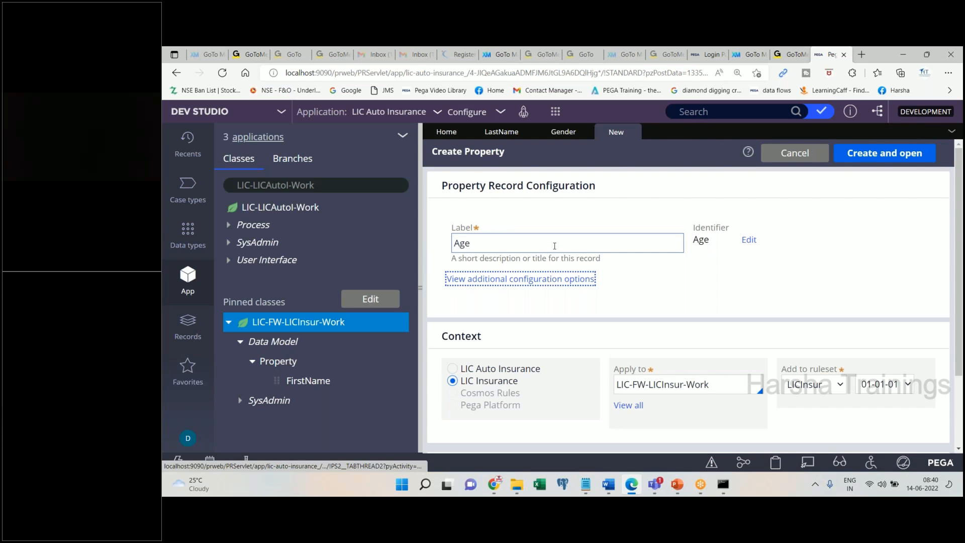
left_click(884, 153)
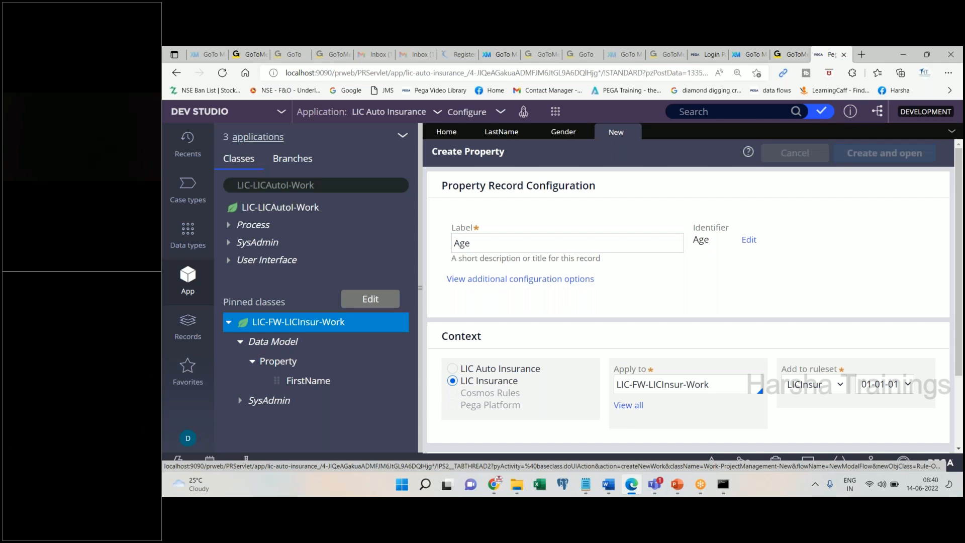
left_click(604, 485)
left_click(605, 485)
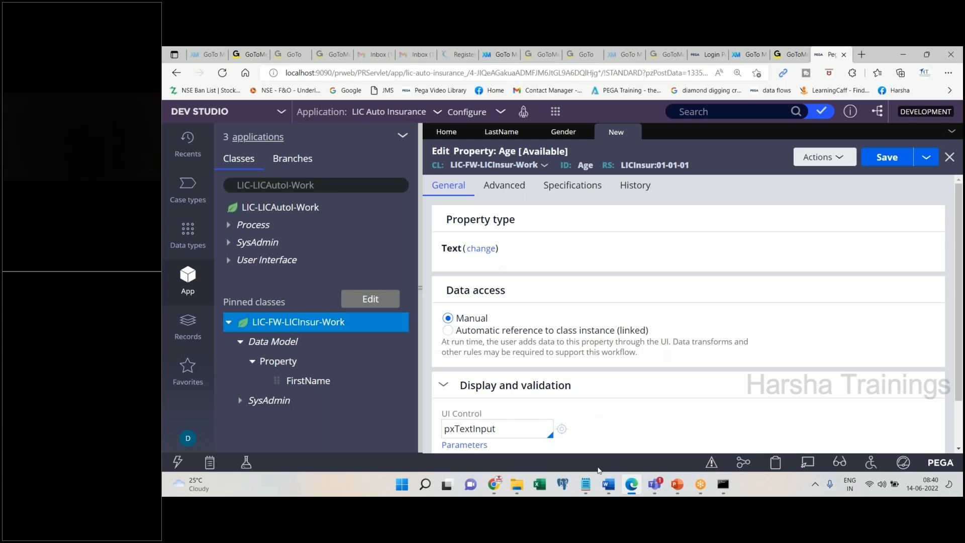
- Paste the Age form screenshot into Word with the note 'Change the property type to integer'
left_click(608, 484)
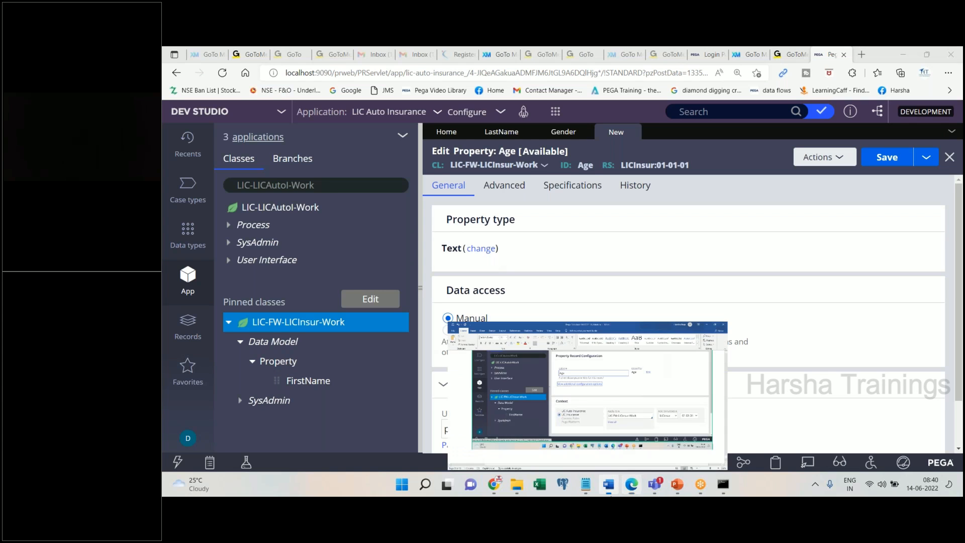
key("ctrl+v")
type("Change the ")
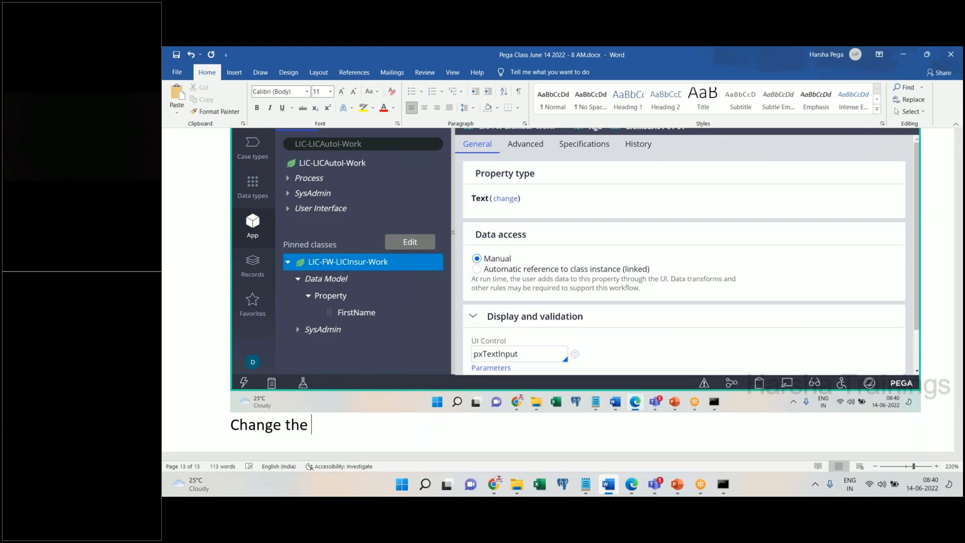
type("property type to n")
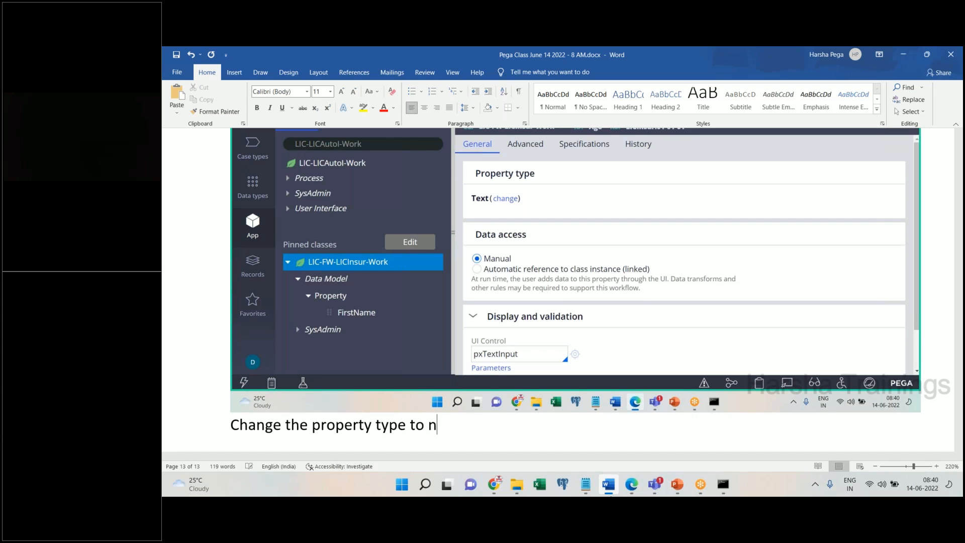
key("BackSpace")
type("integer")
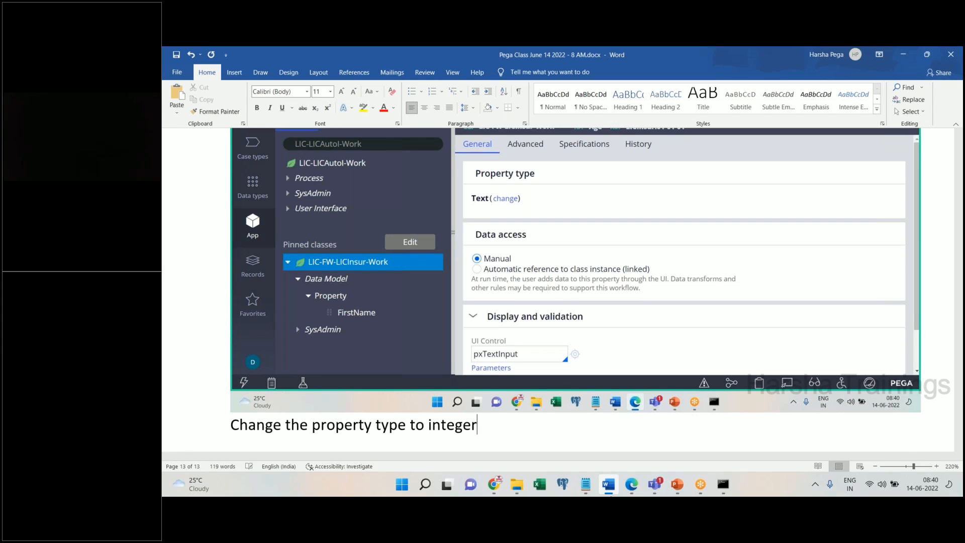
scroll(562, 306, "down", 1)
left_click(608, 484)
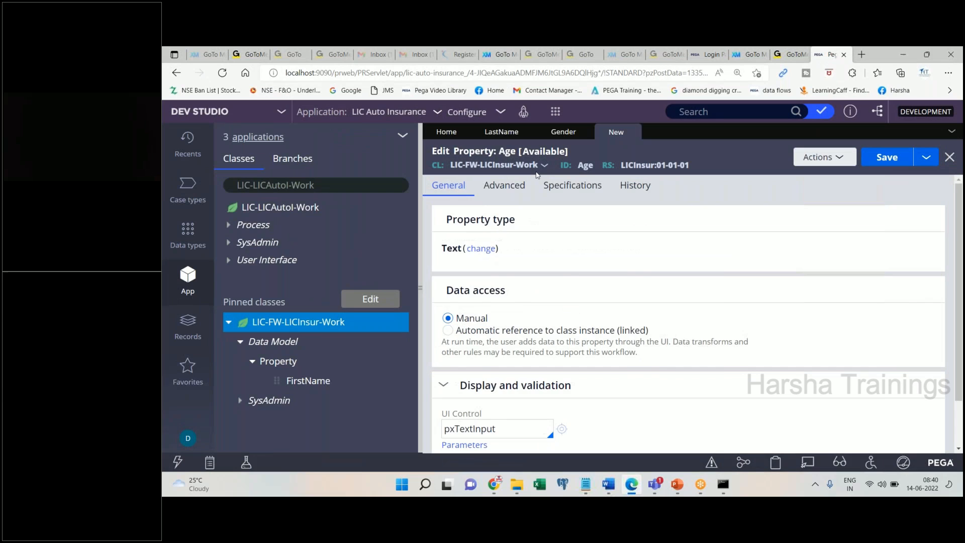
- Capture the property type list with Integer marked into the Word notes
left_click(490, 249)
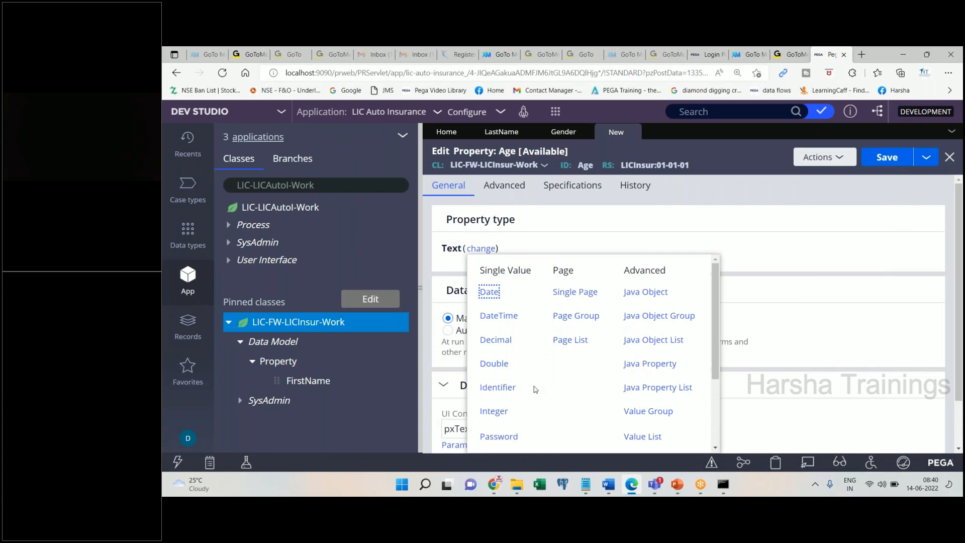
left_click_drag(520, 408, 481, 419)
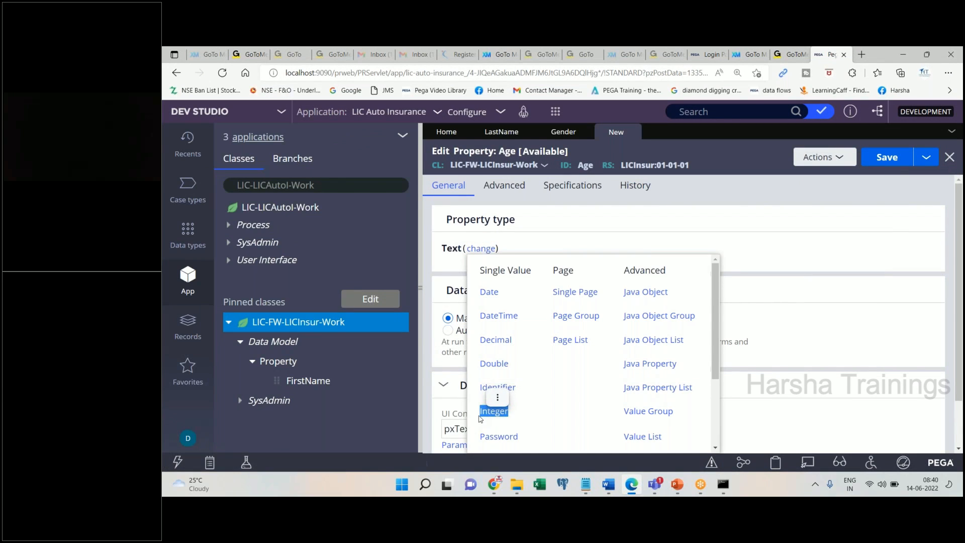
left_click(608, 485)
key("ctrl+v")
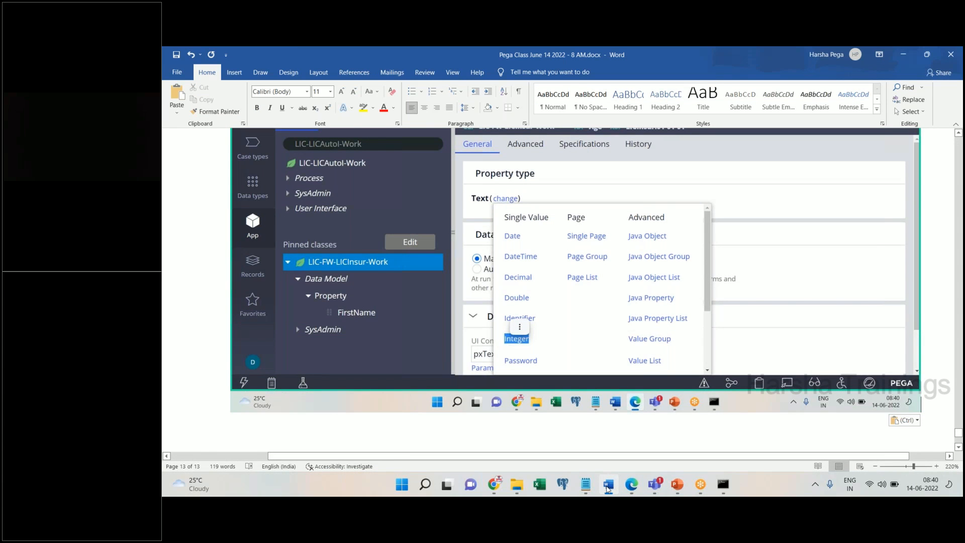
left_click(608, 484)
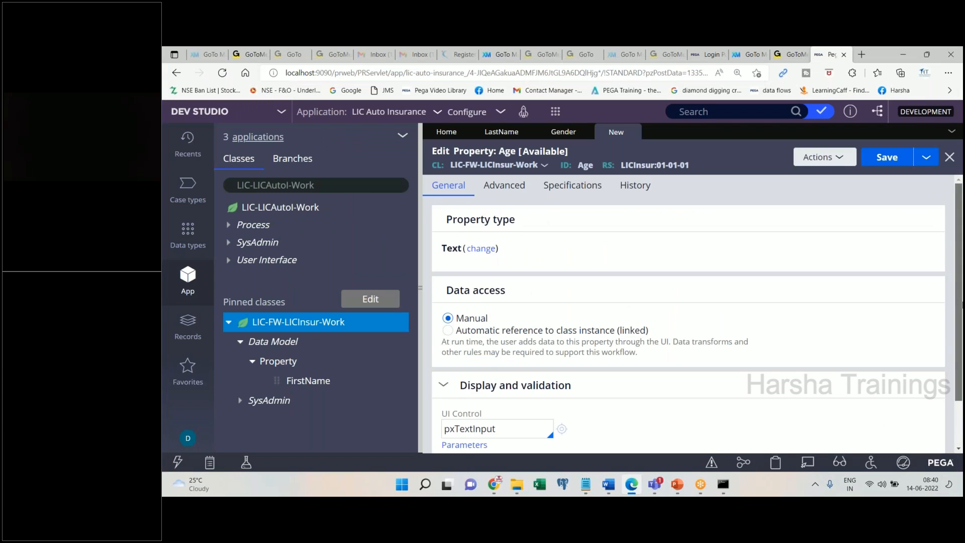
- Change the Age property type from Text to Integer
scroll(693, 312, "down", 1)
double_click(506, 389)
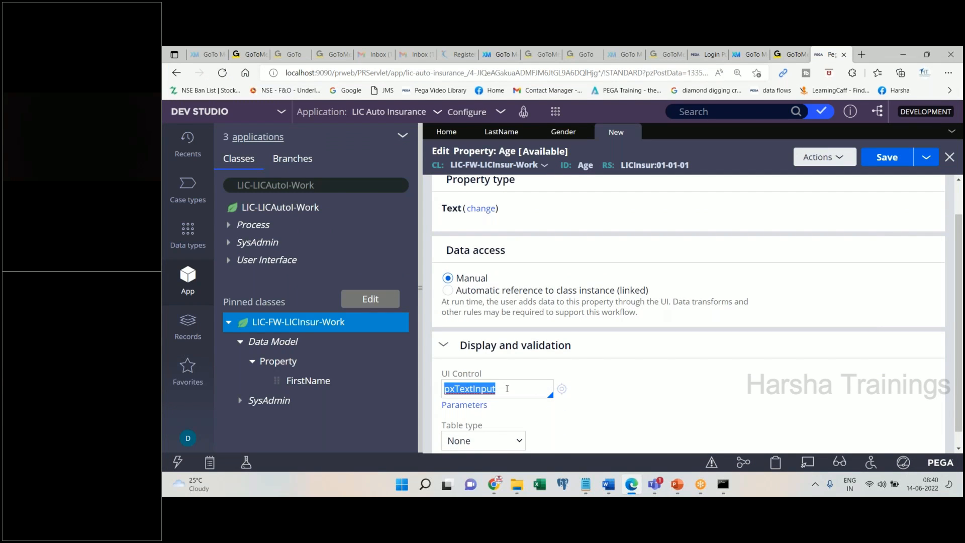
left_click(480, 208)
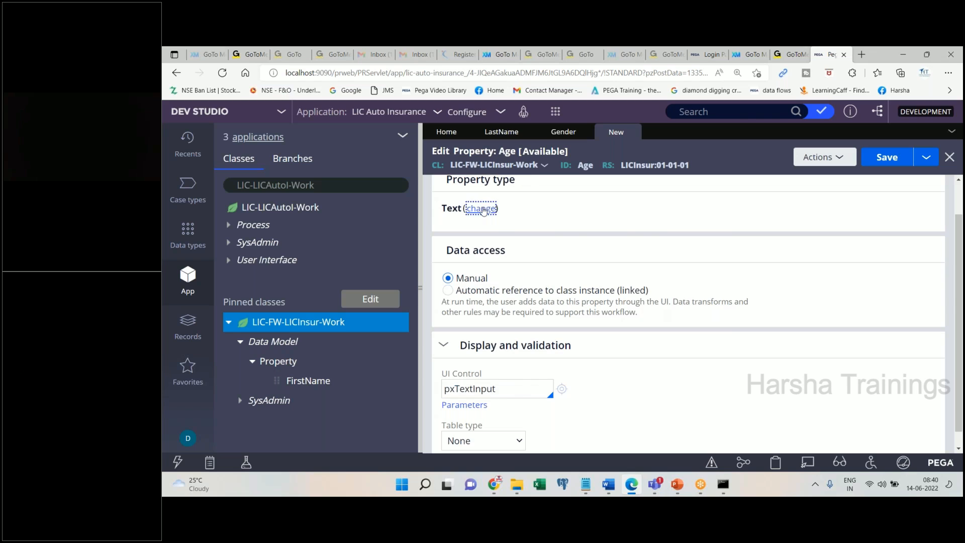
left_click(493, 372)
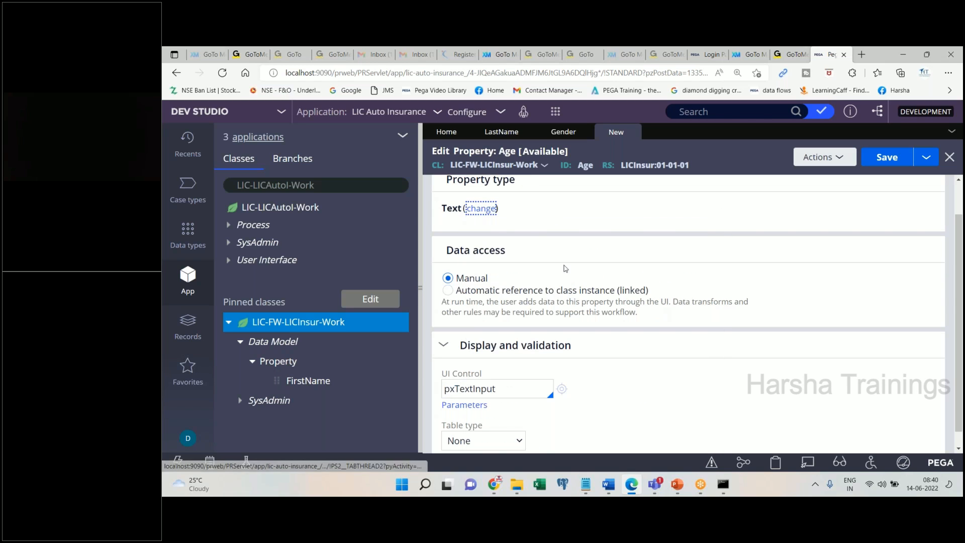
double_click(446, 210)
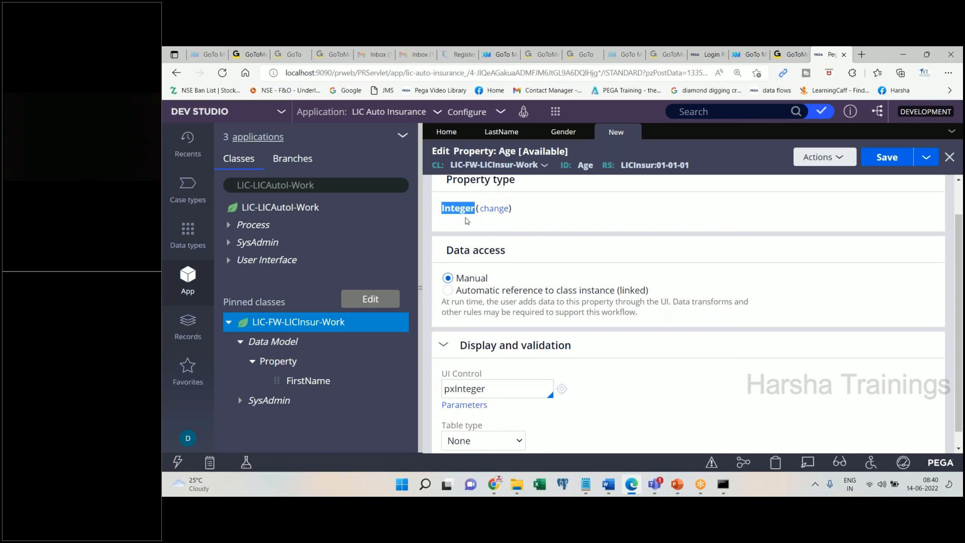
left_click(603, 486)
left_click(604, 485)
- Paste a screenshot of the pxInteger UI control into Word and note 'Save. Done.'
double_click(519, 394)
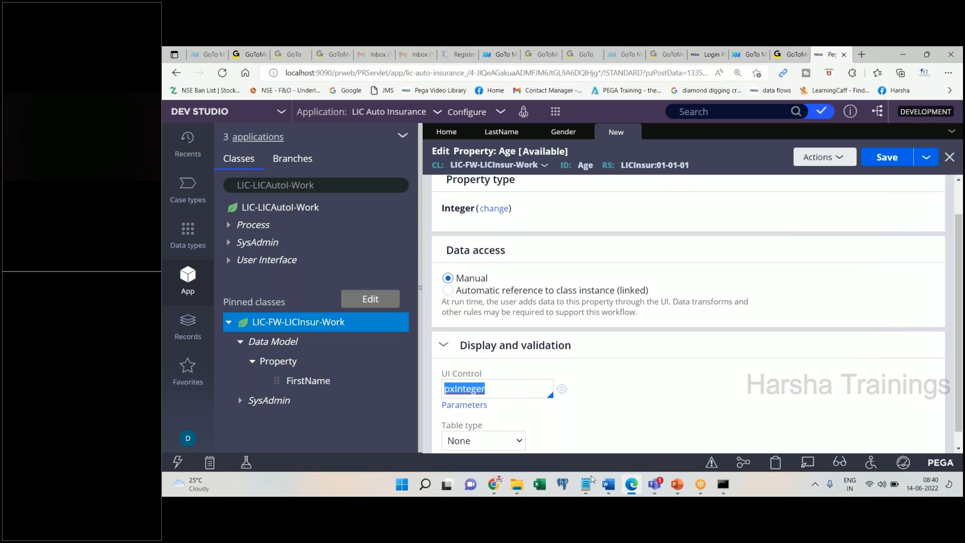
left_click(608, 485)
key("ctrl+v")
type("Save.")
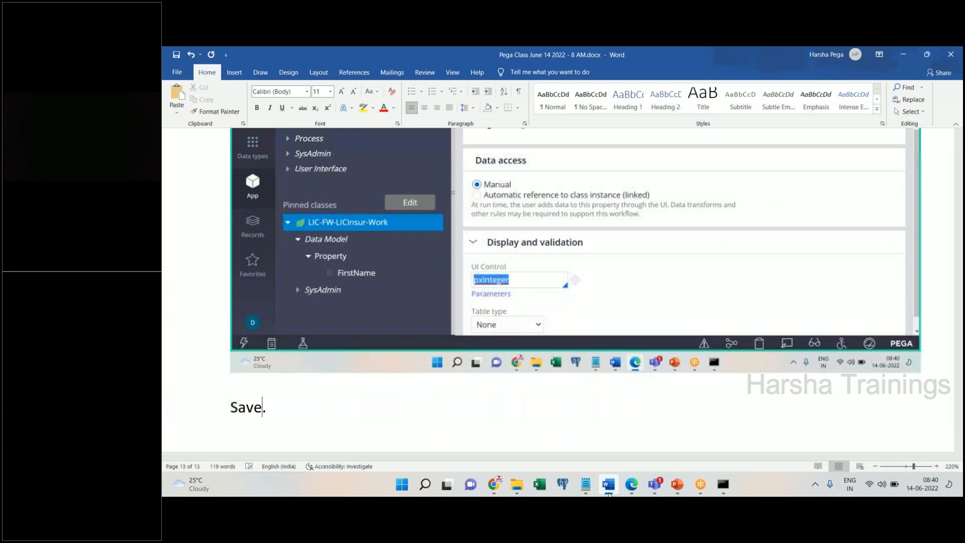
type(" Done.")
key("Return")
left_click(608, 486)
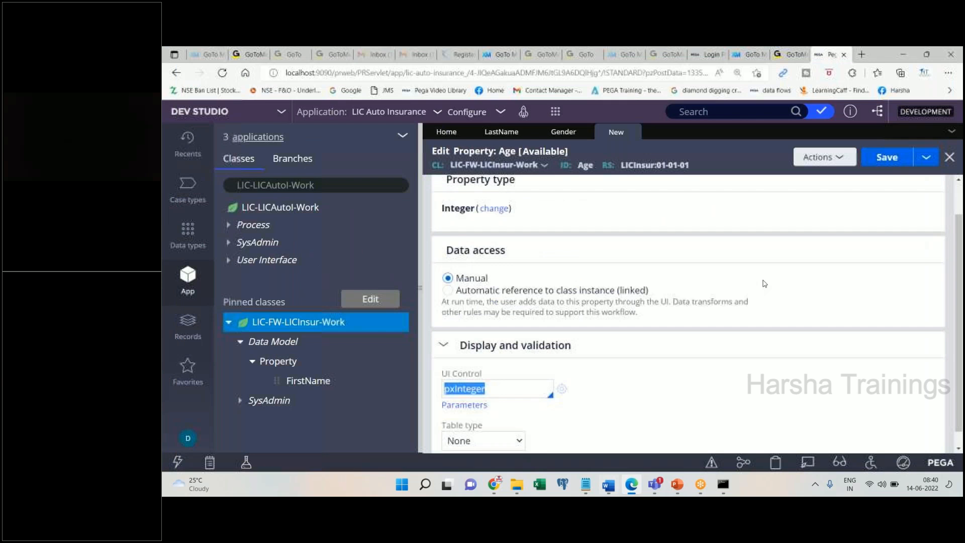
- Save the Age property and start a new property via Actions > Create
left_click(889, 158)
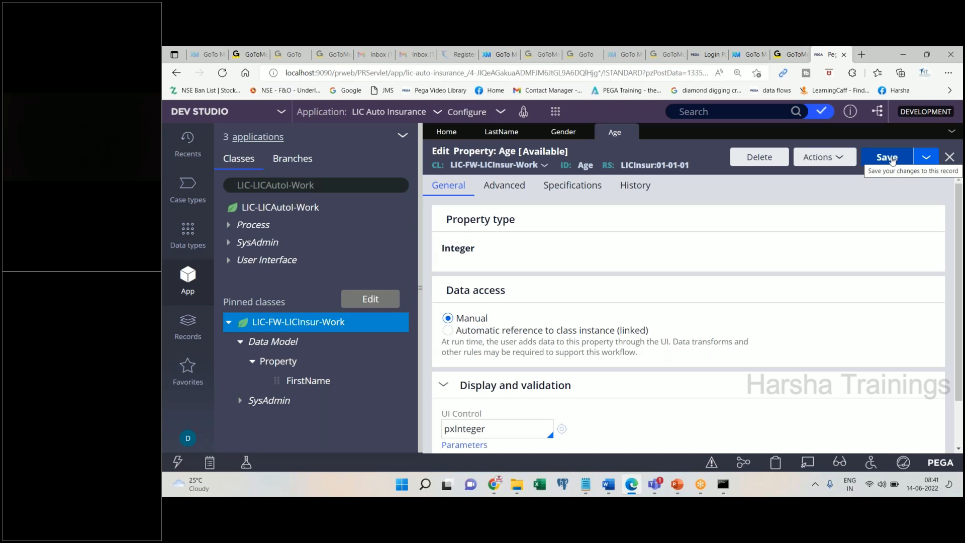
mouse_move(614, 494)
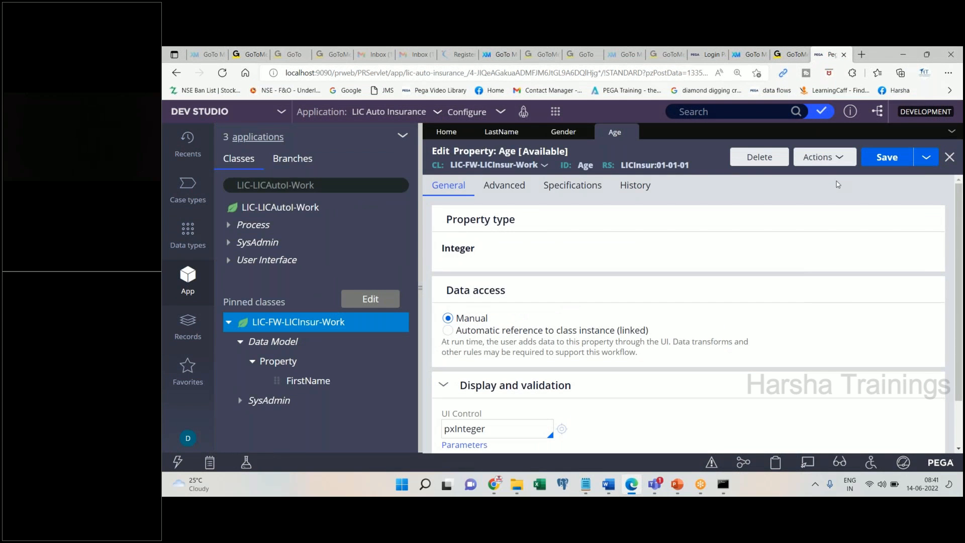
left_click(822, 157)
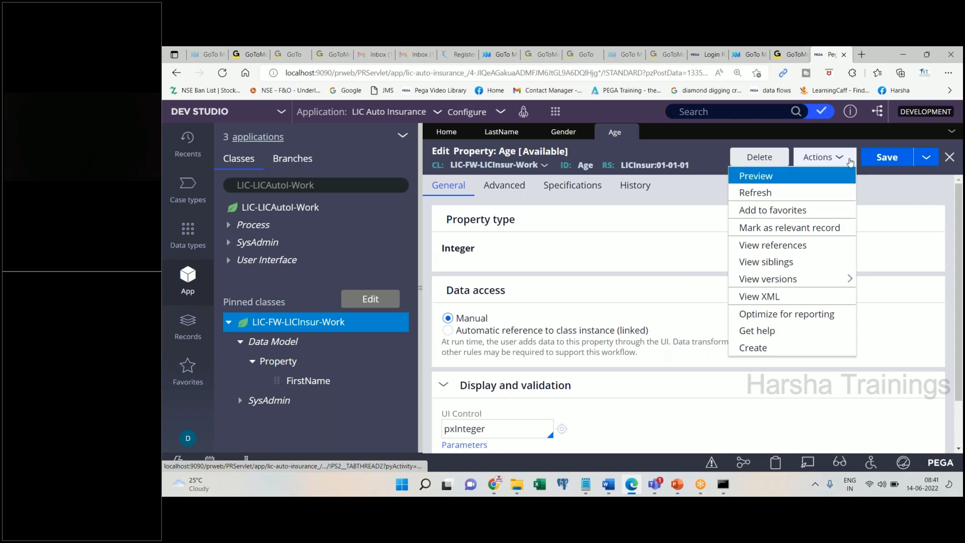
left_click(885, 166)
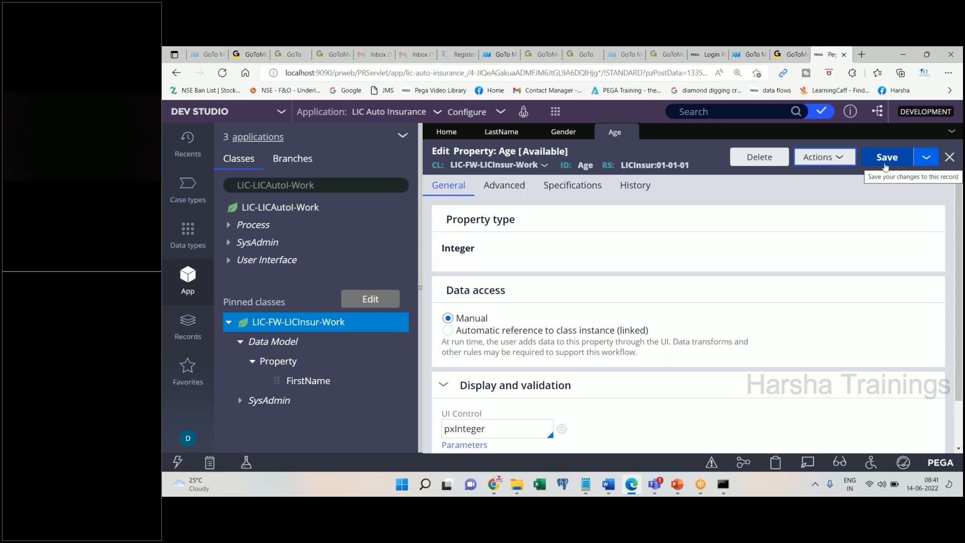
left_click(824, 157)
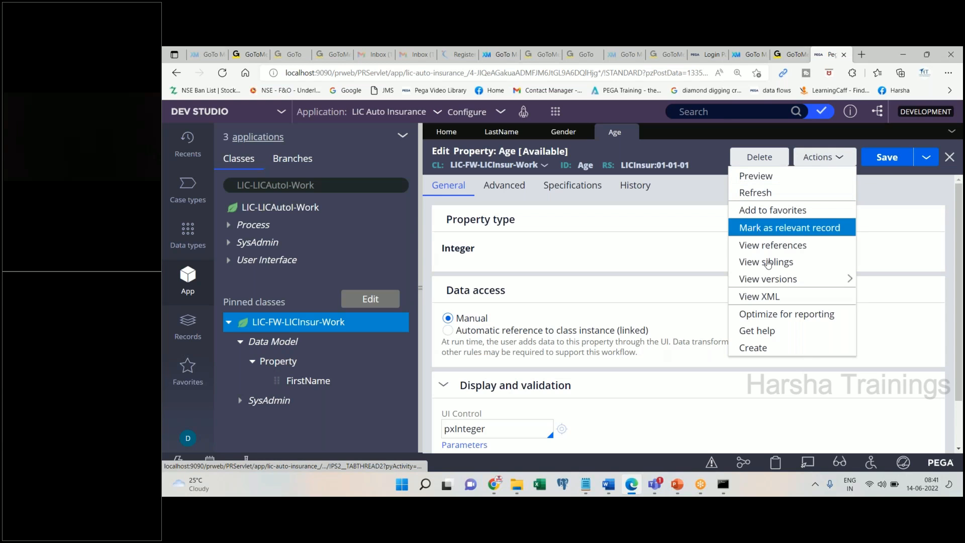
left_click(754, 347)
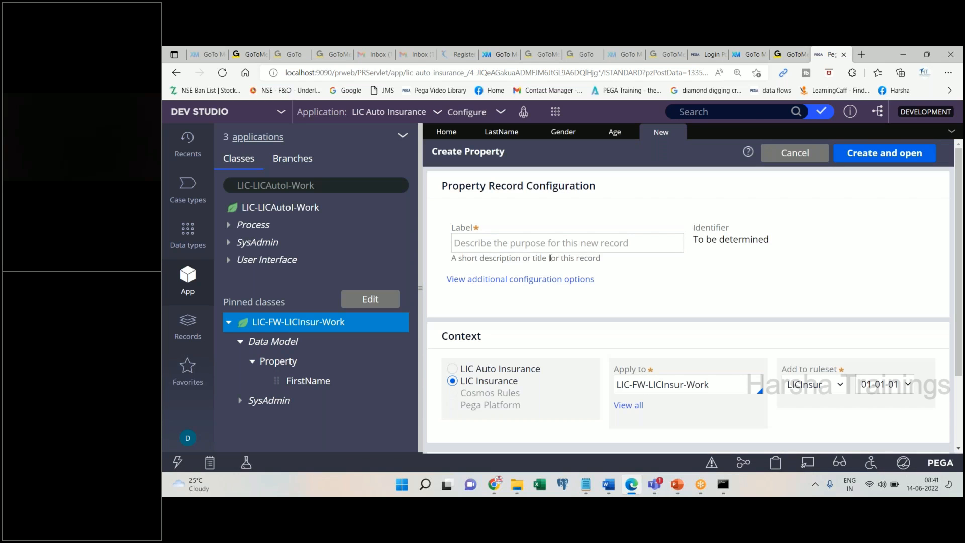
- Create a new property labelled Country and open it
left_click(525, 246)
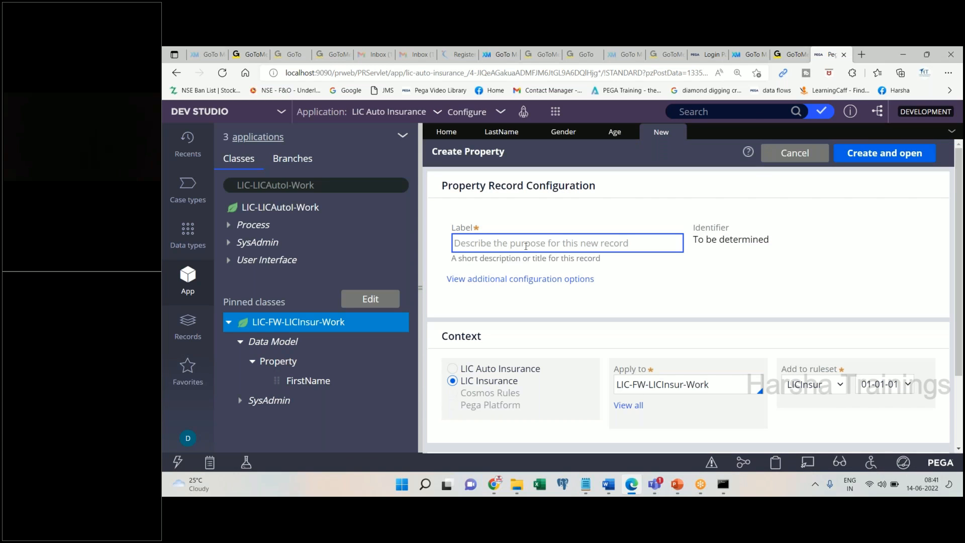
type("Country")
key("Tab")
left_click(885, 153)
- Paste the Country form screenshot into Word and select the pxTextInput UI control value
left_click(611, 491)
key("ctrl+v")
key("Return")
key("alt+Tab")
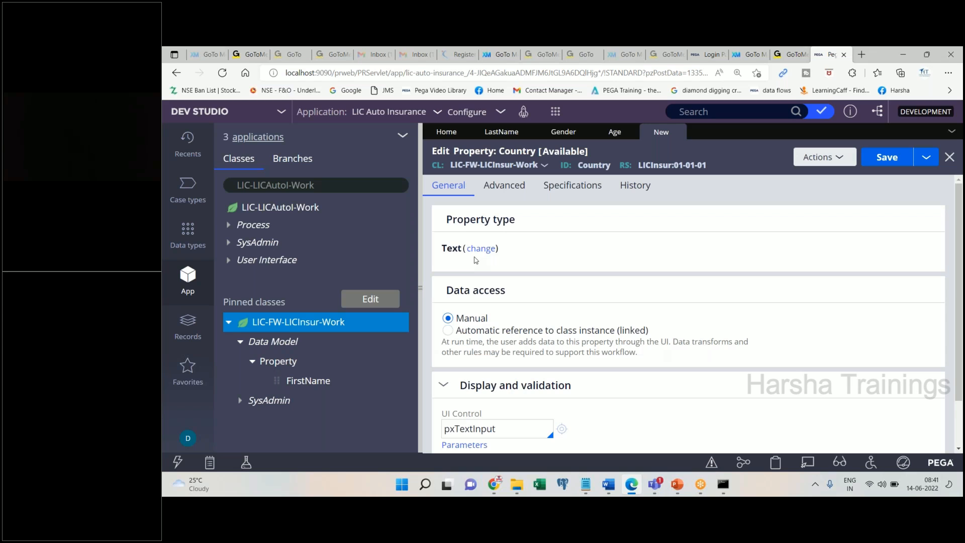
scroll(764, 327, "down", 1)
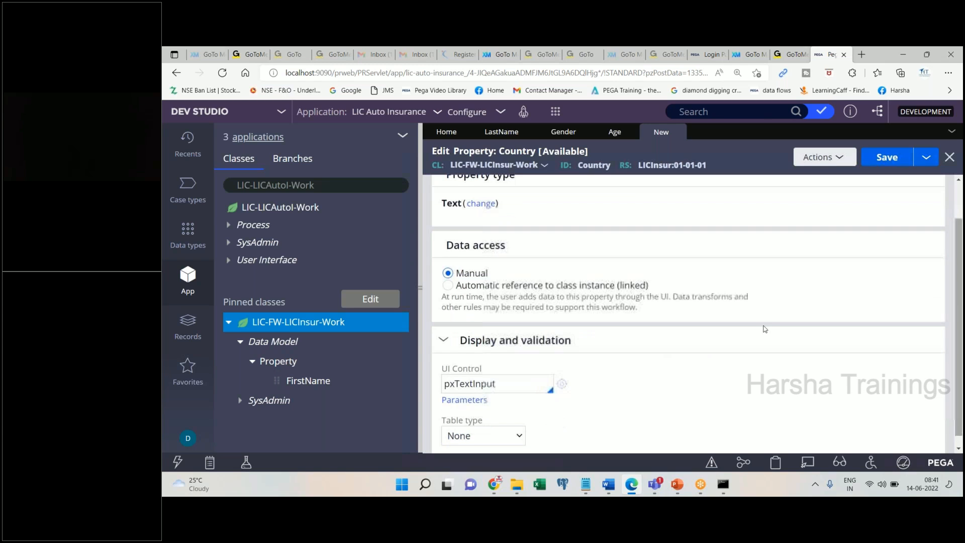
double_click(514, 385)
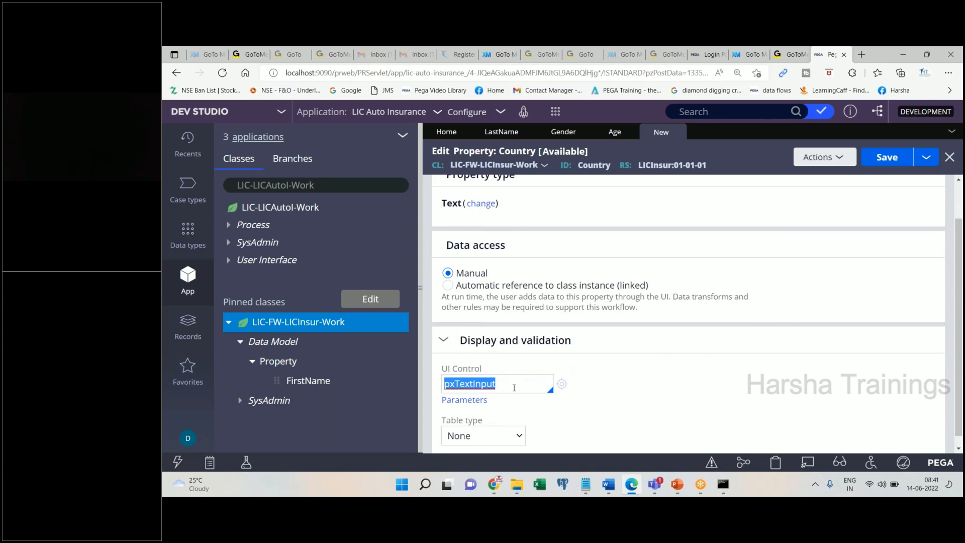
- Note 'Choose the control to be dropdown' in Word
left_click(609, 490)
type("Ch")
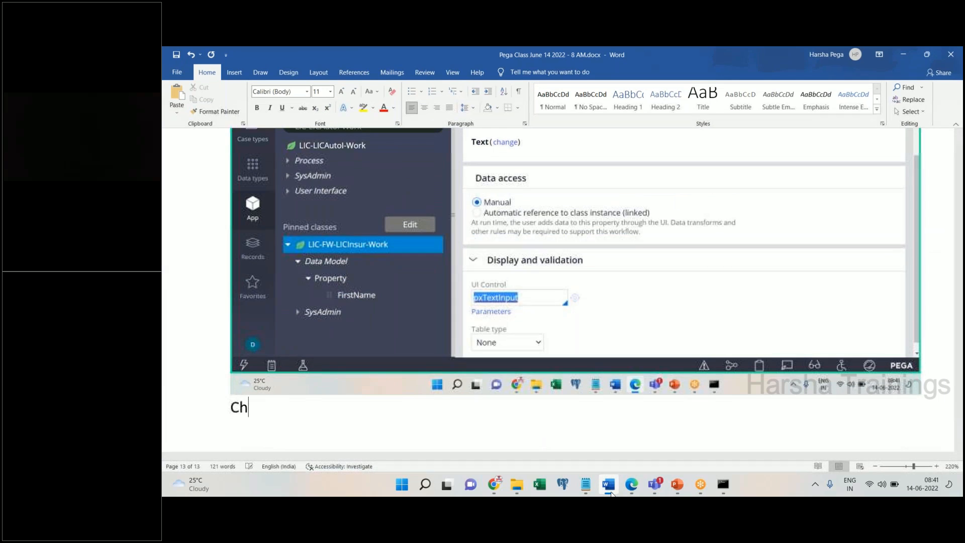
type("oose the contrl")
key("BackSpace")
type("ol to ")
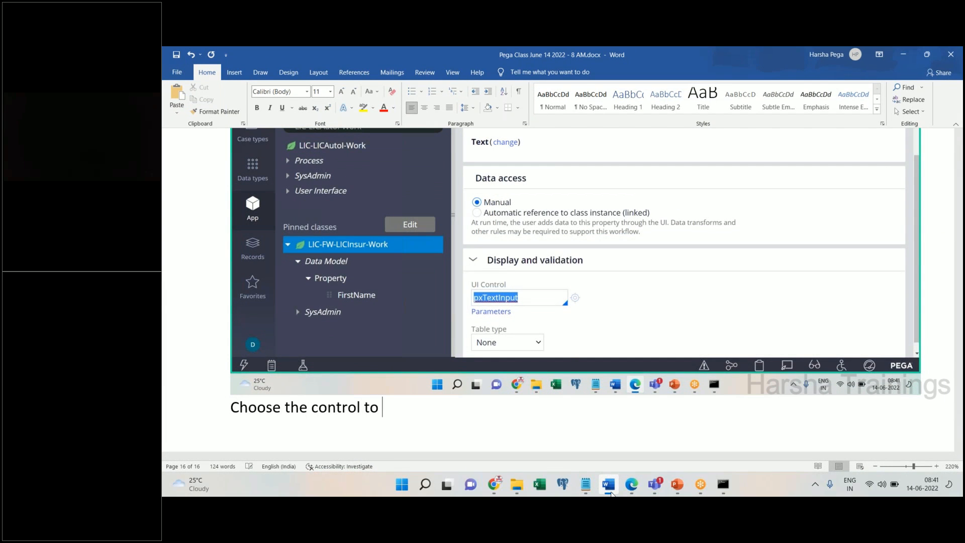
type("be dropdown")
key("Return")
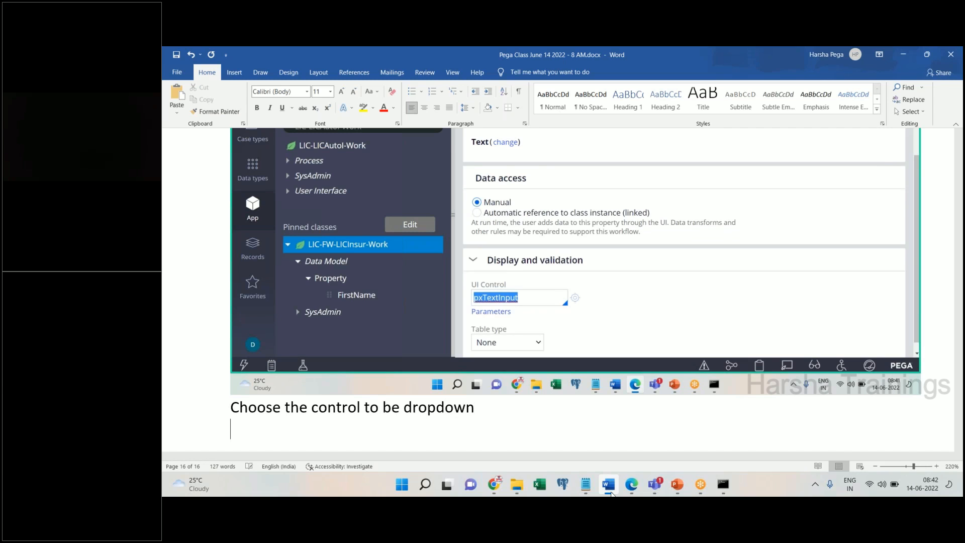
- Change Country's UI control from pxTextInput to pxDropdown and save
left_click(610, 487)
left_click(522, 385)
key("BackSpace")
key("BackSpace")
key("BackSpace")
key("BackSpace")
key("BackSpace")
key("BackSpace")
key("BackSpace")
key("BackSpace")
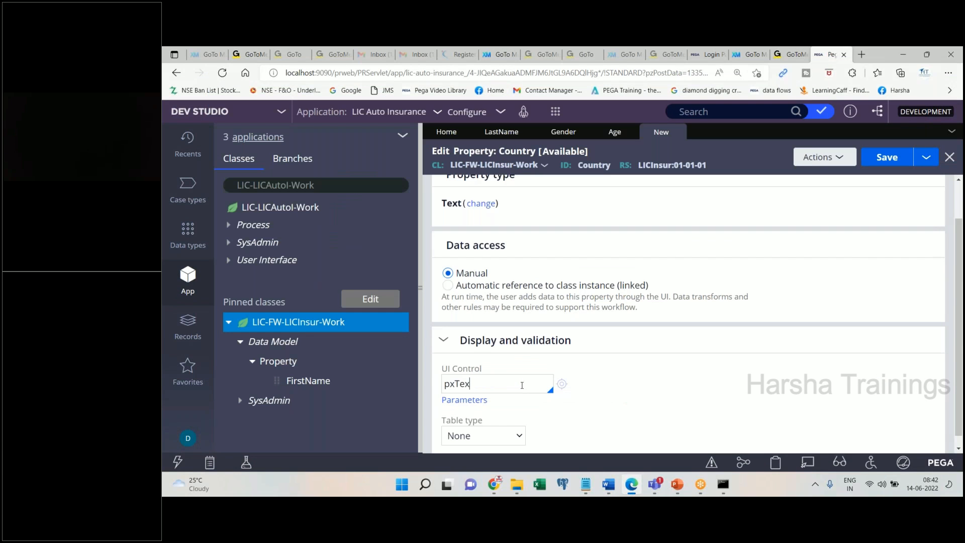
key("BackSpace")
type("Dropdown")
key("Return")
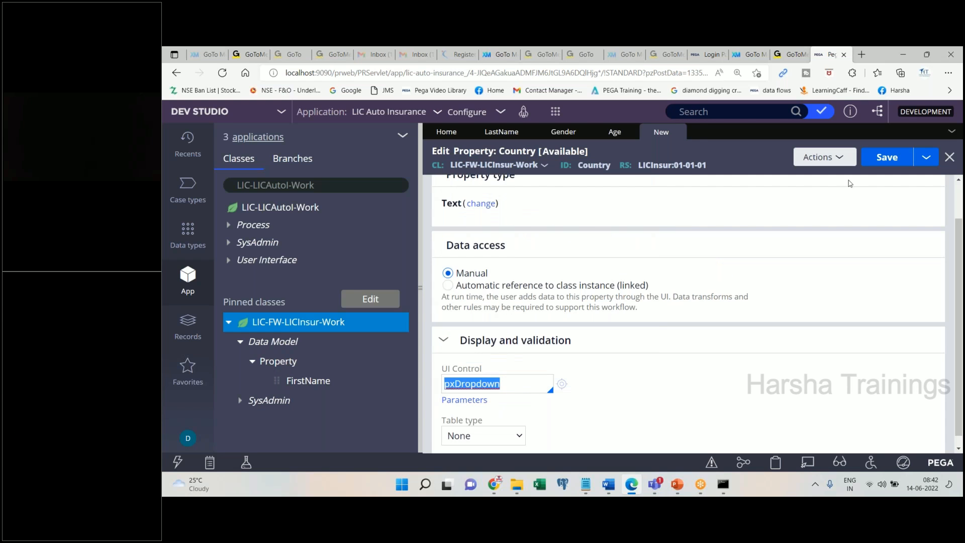
key("ctrl+s")
- Paste the pxDropdown screenshot into Word and save the Country property again
left_click(608, 483)
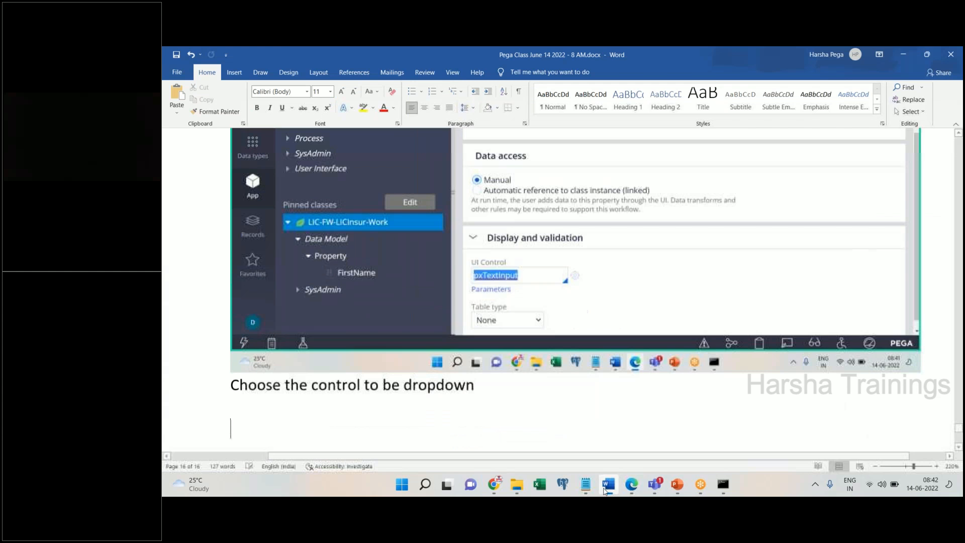
key("ctrl+v")
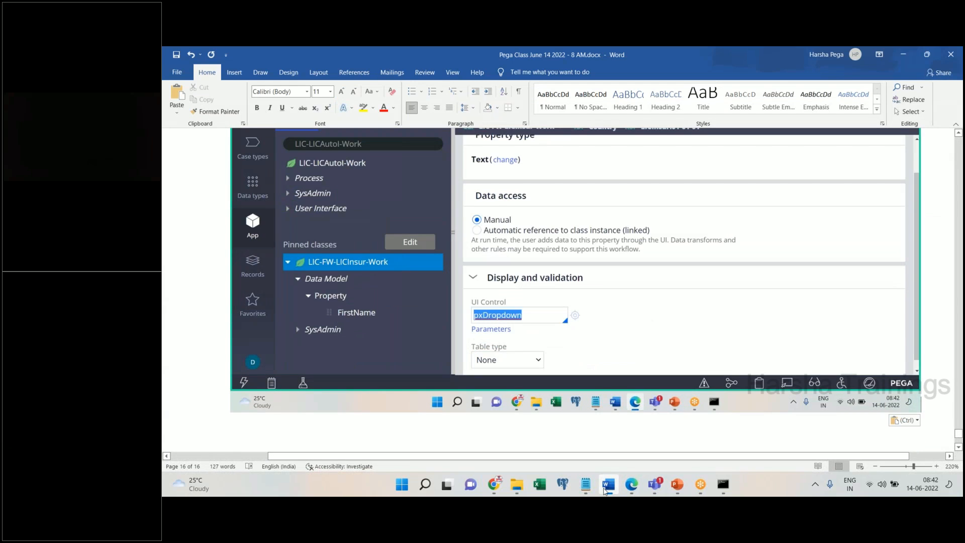
left_click(604, 487)
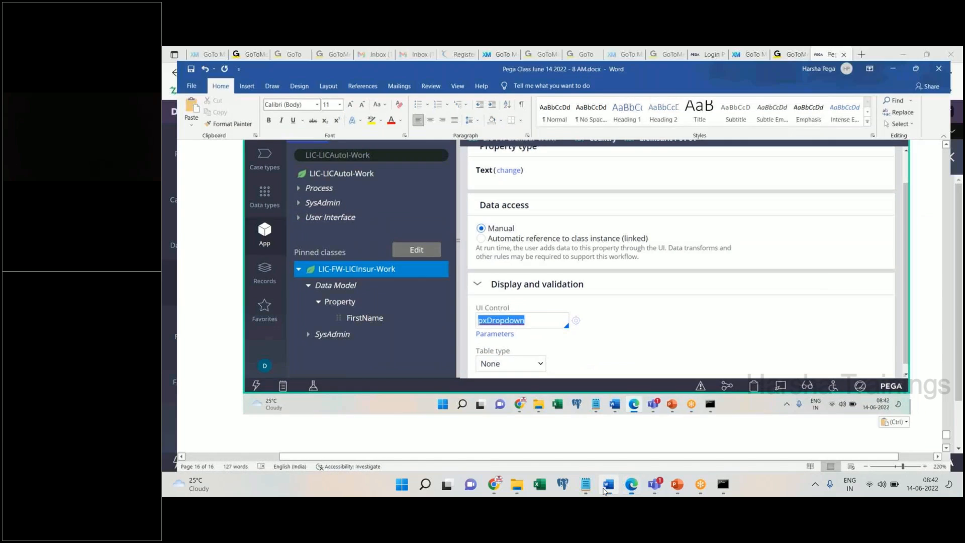
key("ctrl+s")
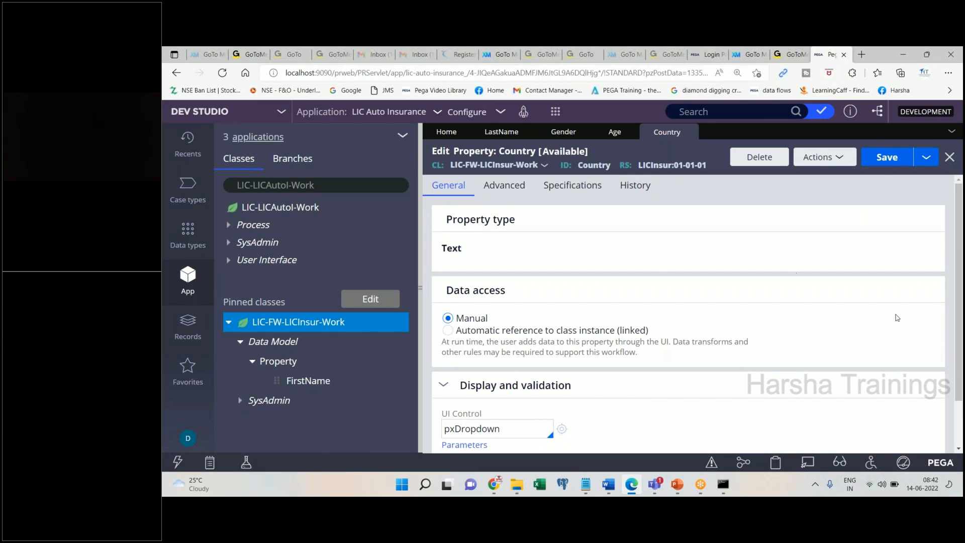
- Re-select pxDropdown from the UI control suggestions and save Country
scroll(703, 327, "down", 1)
left_click_drag(455, 374, 585, 374)
key("BackSpace")
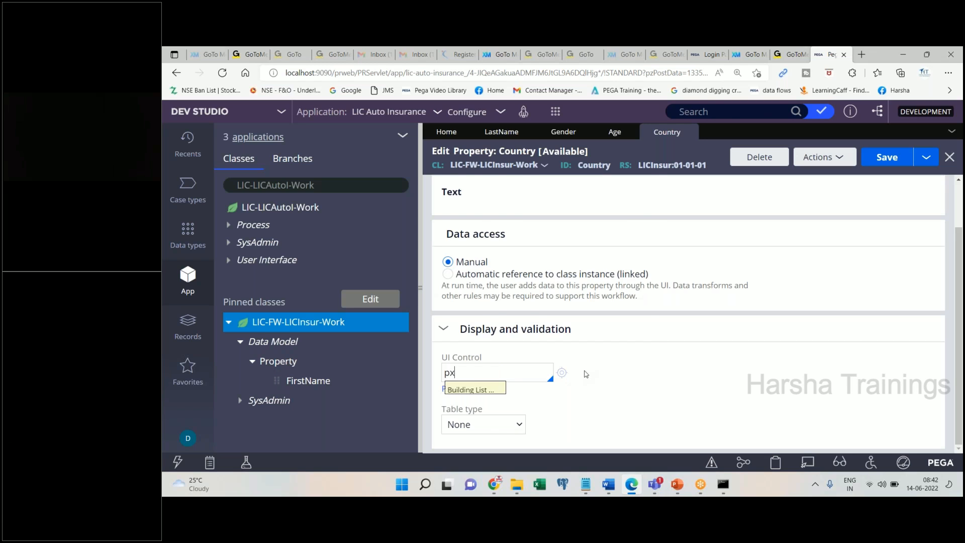
type("dr")
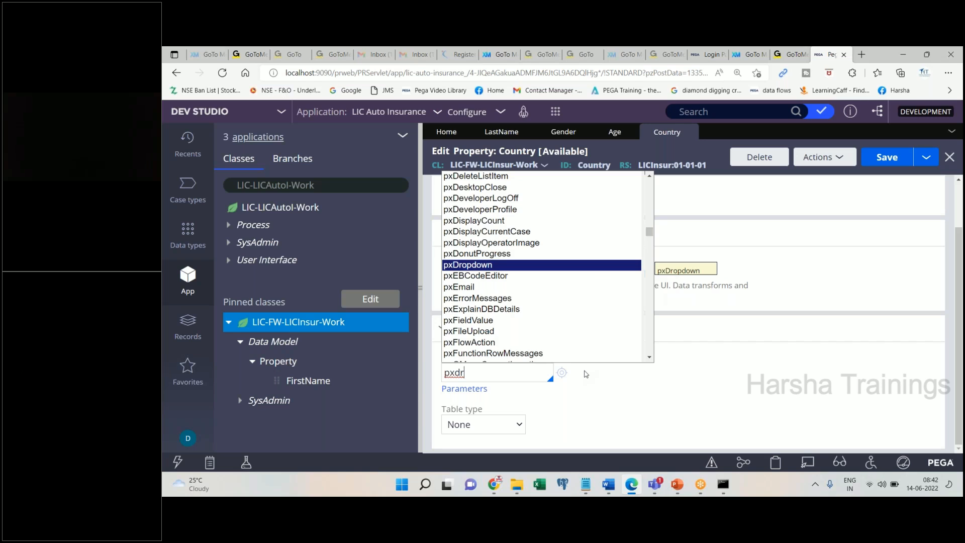
key("Return")
left_click(871, 159)
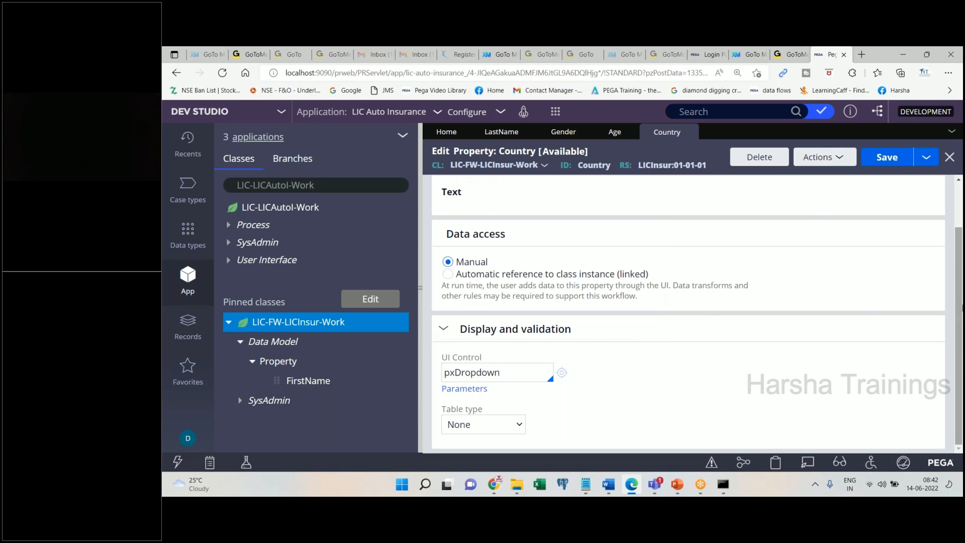
- Set Country's table type to Local List and paste the table-type options screenshot into Word
left_click(520, 424)
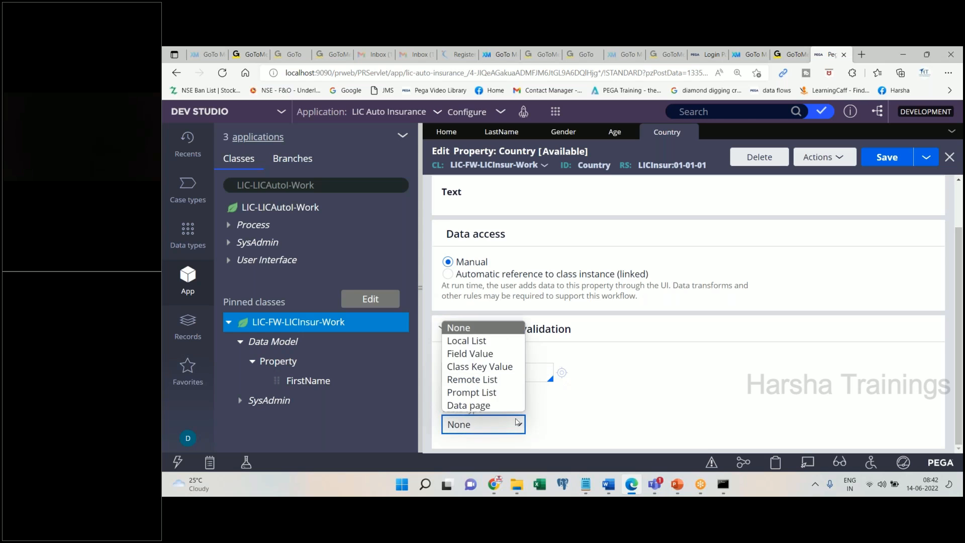
left_click(490, 340)
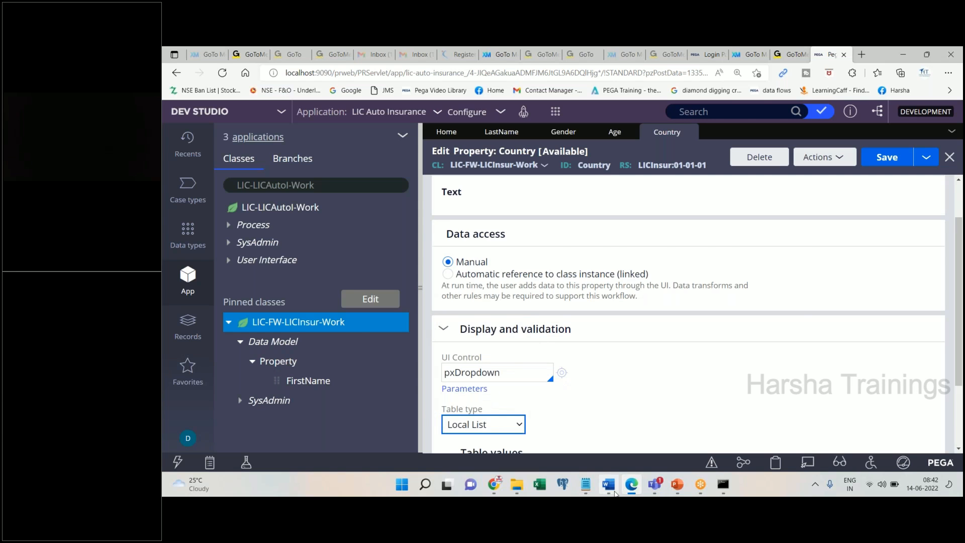
left_click(608, 484)
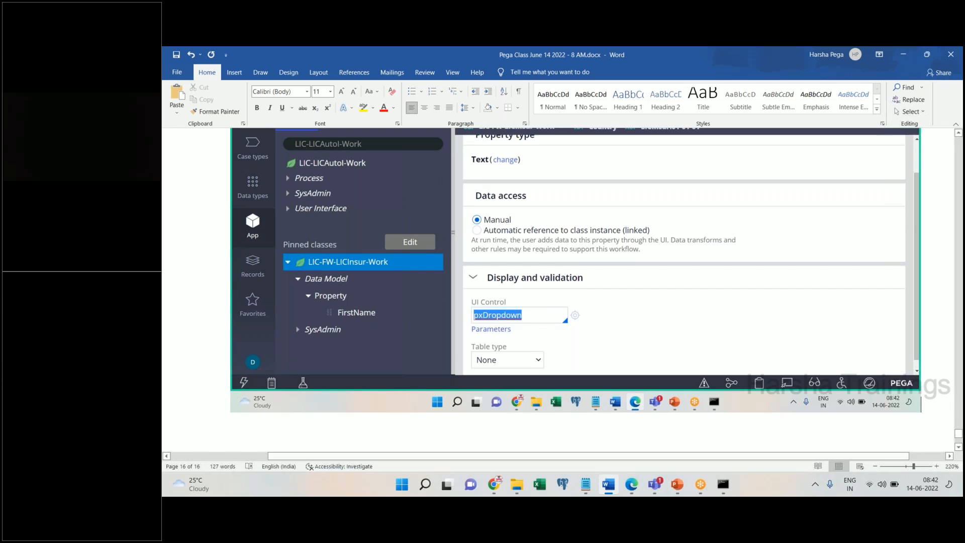
key("ctrl+v")
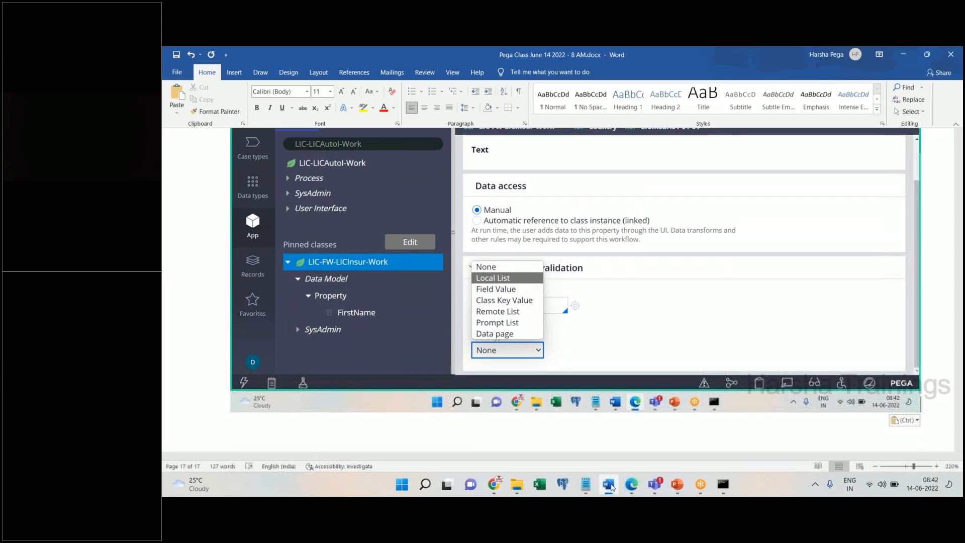
left_click(610, 486)
left_click(610, 485)
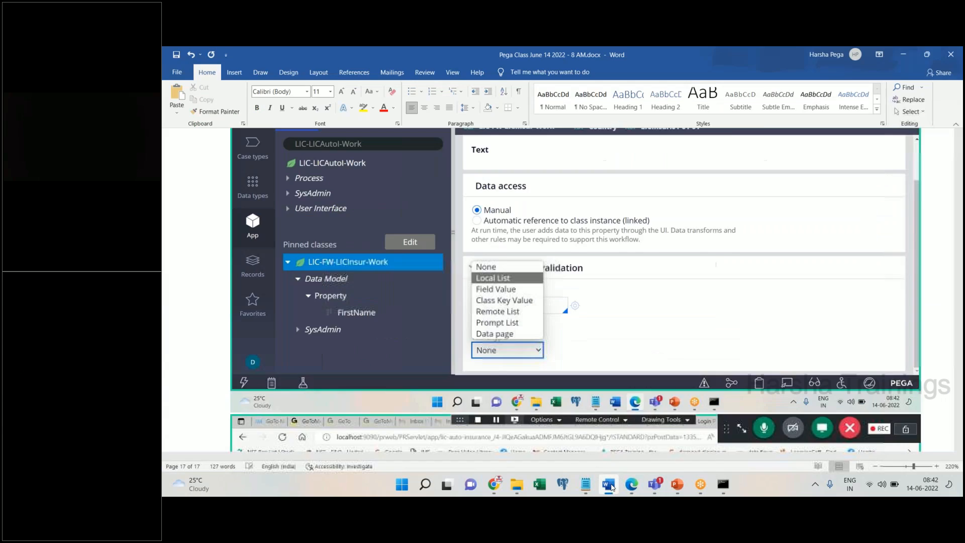
left_click(610, 485)
left_click_drag(961, 270, 961, 332)
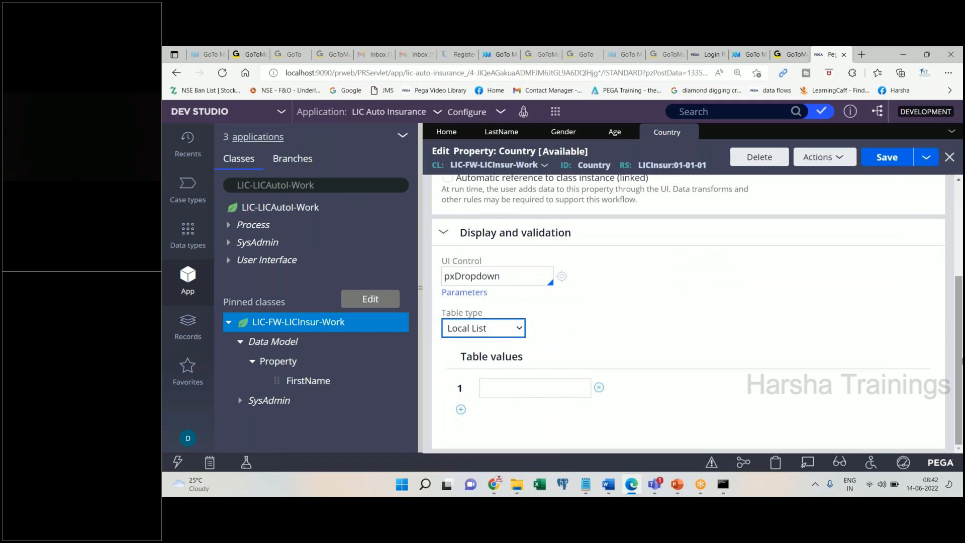
- Enter INDIA, USA, AUS and UK as the Country list values and save the property
left_click(520, 388)
type("INDIA")
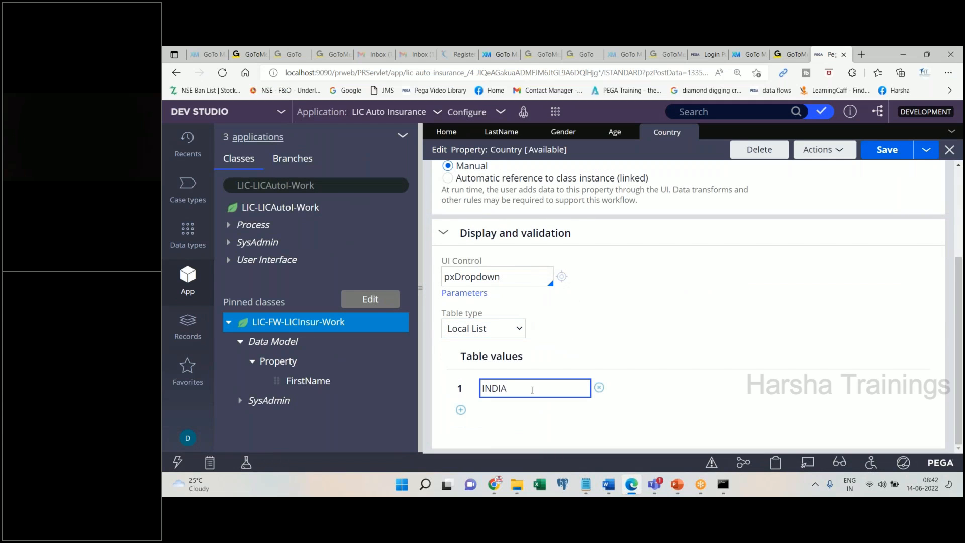
left_click(461, 410)
type("USA")
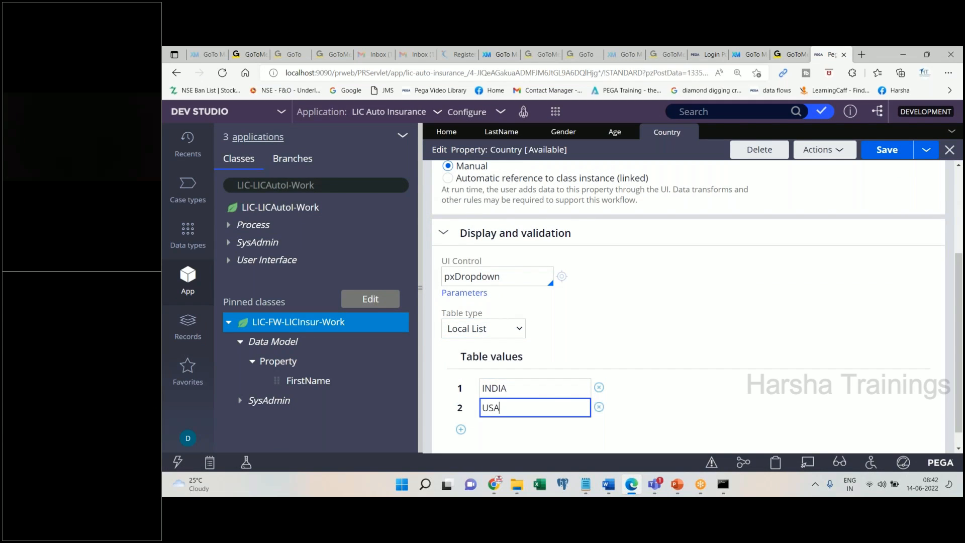
left_click(460, 429)
type("AUS")
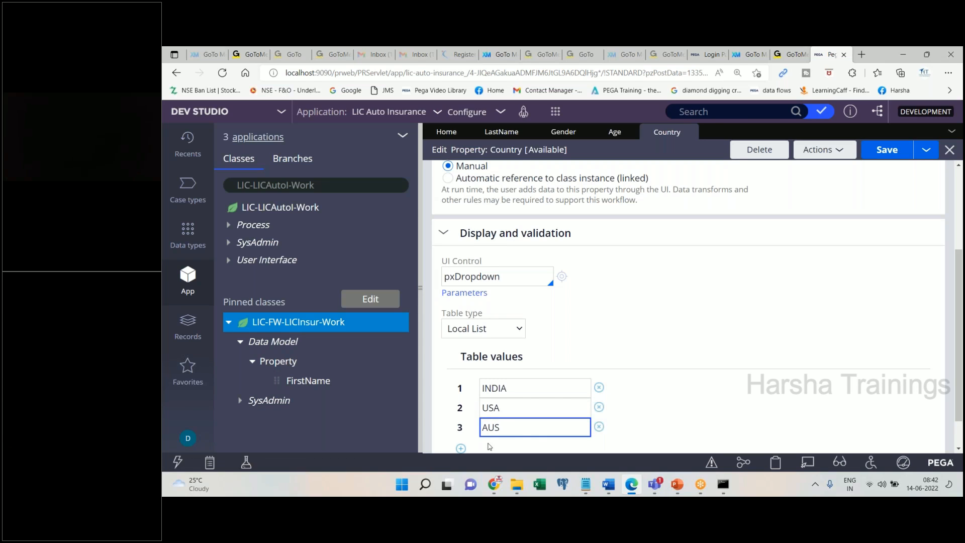
left_click(460, 447)
type("UK")
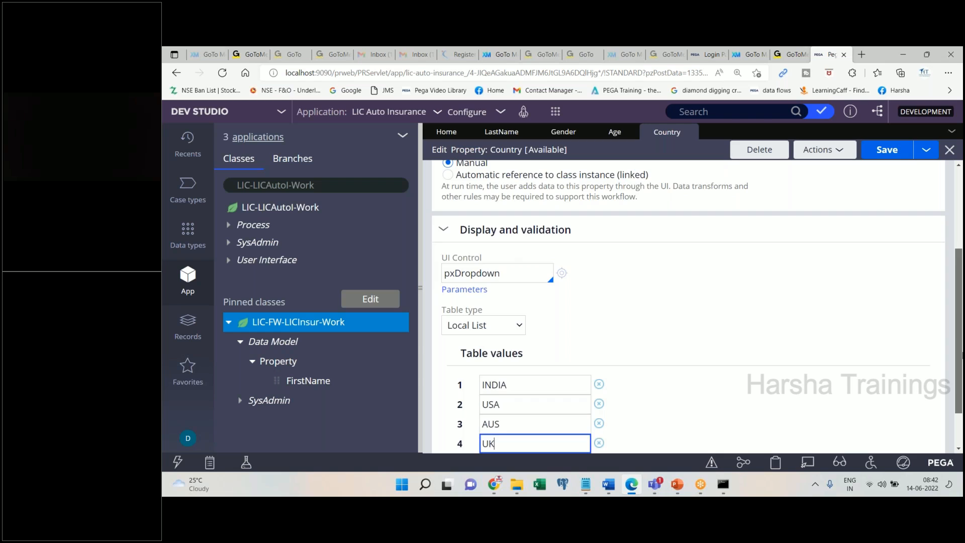
scroll(913, 330, "down", 1)
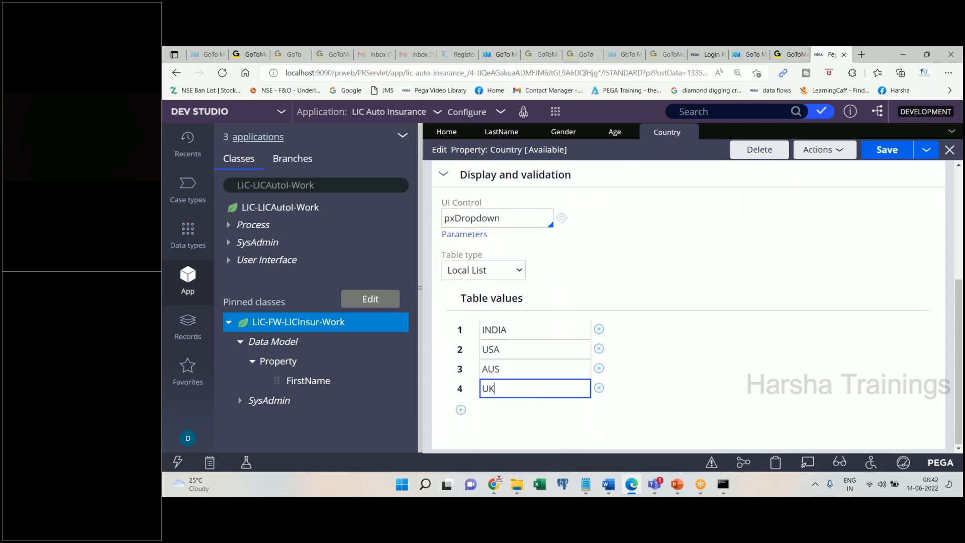
left_click(887, 149)
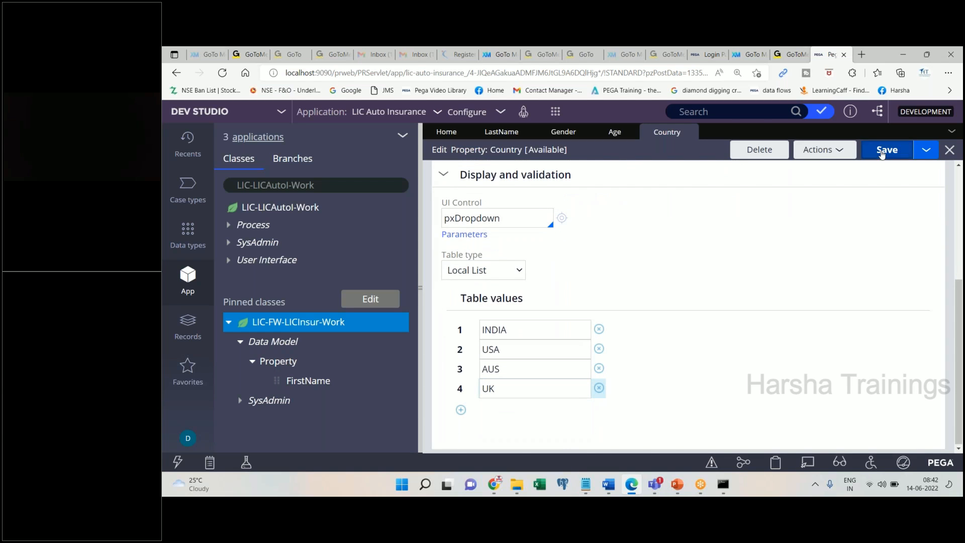
- Add 'Save. Done.' and a 'State' heading to the Word notes
left_click(608, 484)
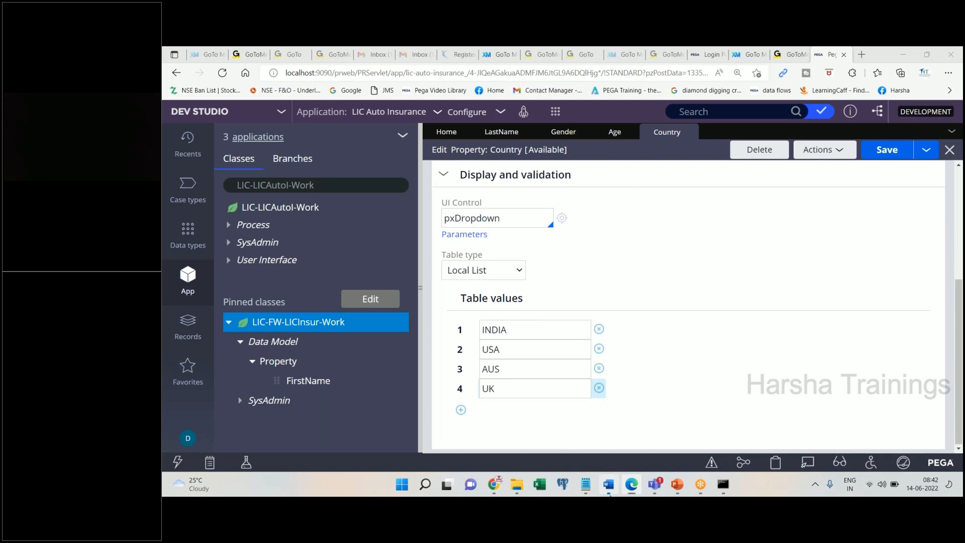
type("Save. Done.")
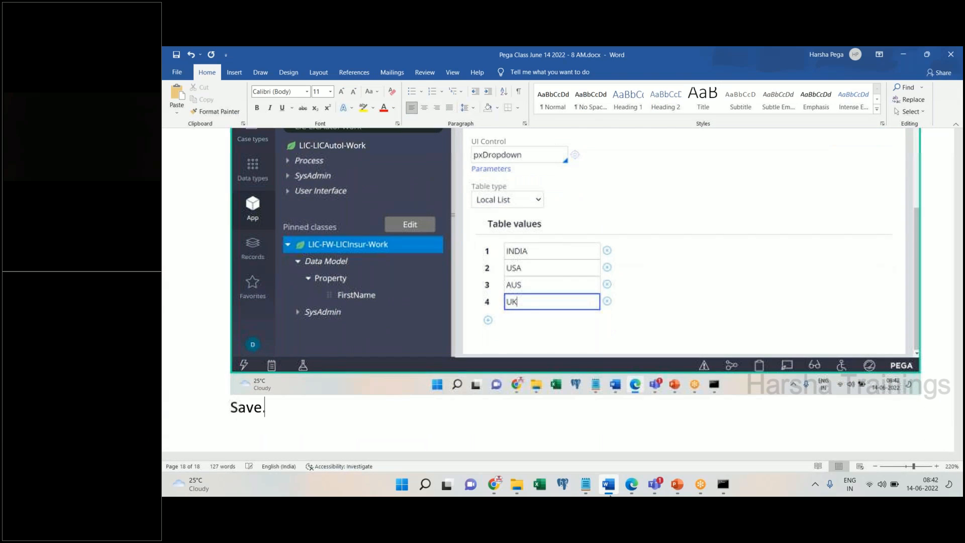
key("Return")
key("Return")
key("Return")
type("State")
key("Return")
left_click(631, 484)
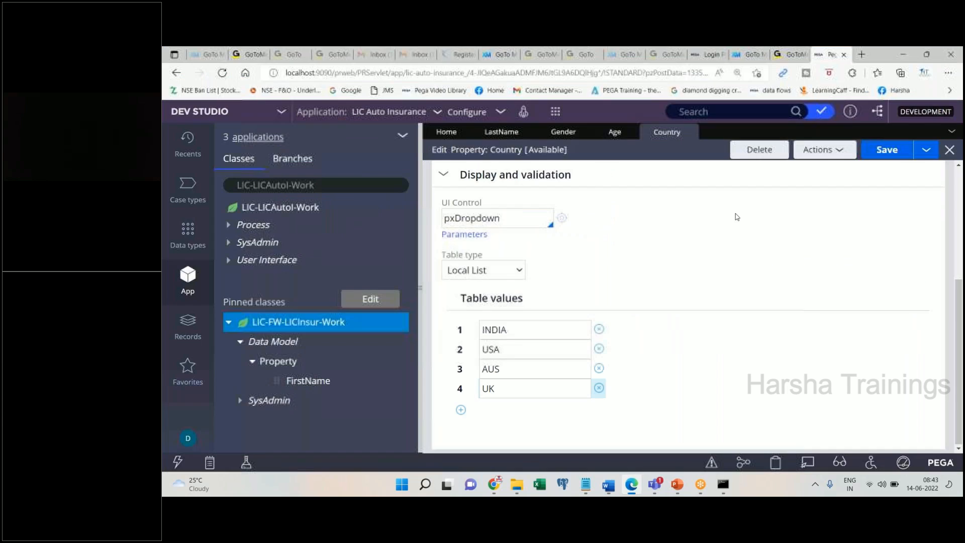
- Choose Save as from the Country property's save options
left_click(921, 156)
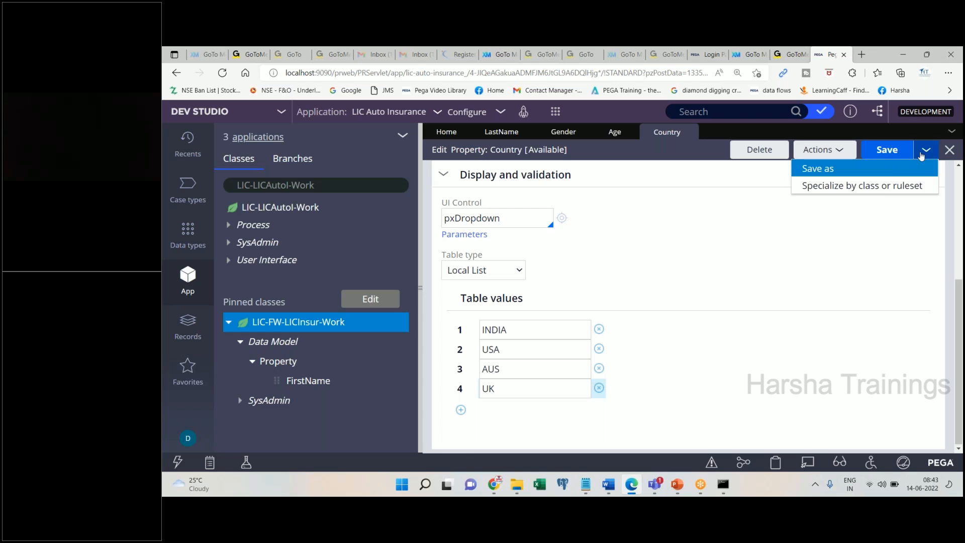
left_click(827, 174)
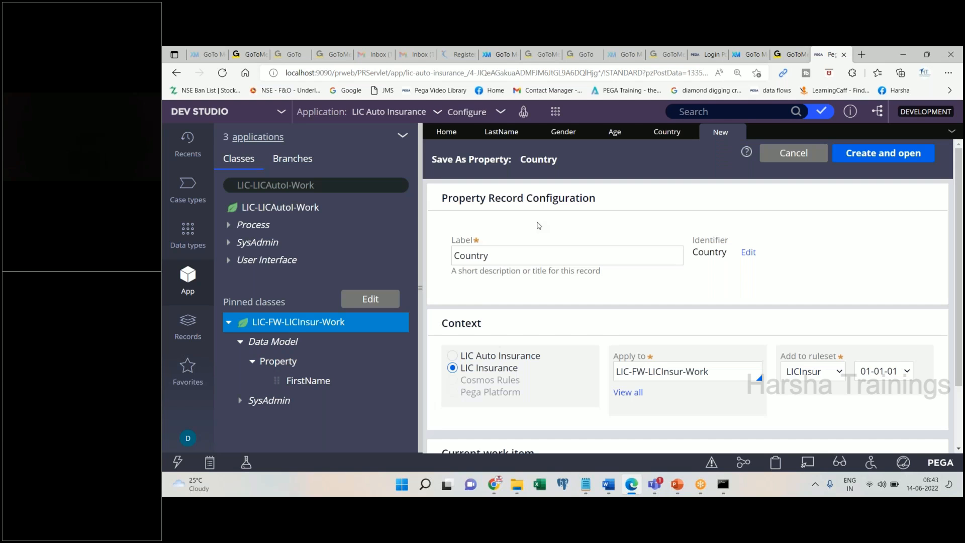
- Relabel the copy as State and create the new property
double_click(514, 256)
type("State")
key("Tab")
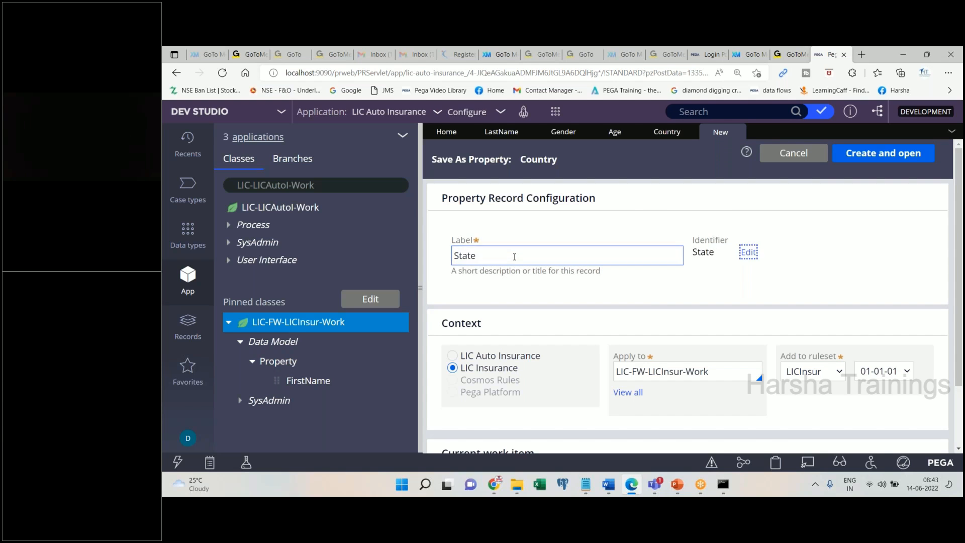
left_click(879, 152)
- Paste the Pega form screenshot into the Word notes
left_click(608, 484)
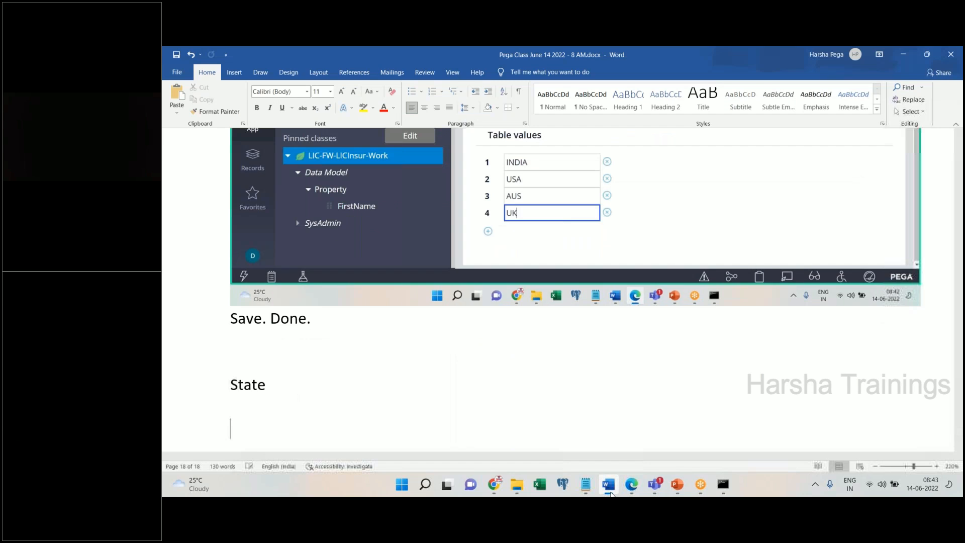
key("ctrl+v")
left_click(631, 484)
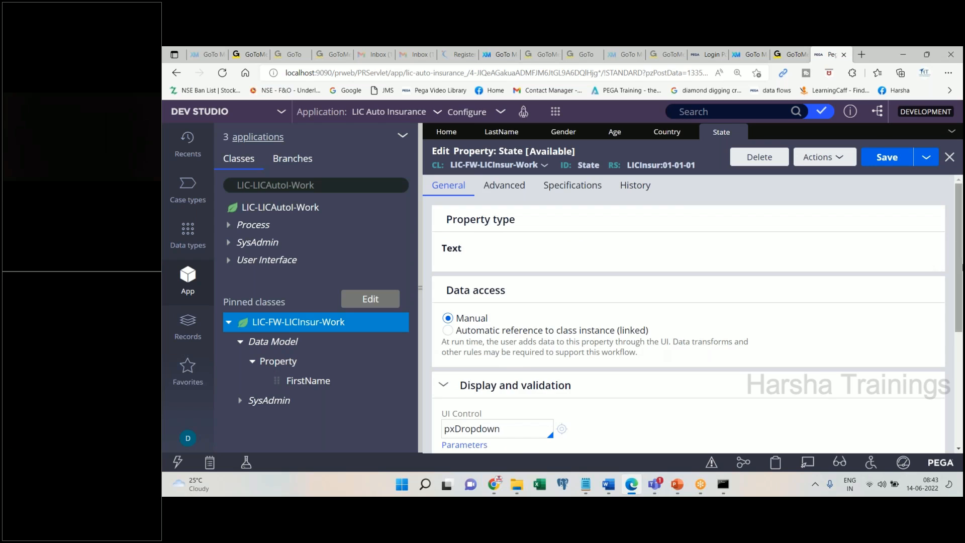
- Replace INDIA, USA, AUS and UK with AP, TS, NY and NJ in the State table values
left_click_drag(959, 267, 962, 337)
scroll(682, 370, "down", 1)
scroll(682, 369, "down", 1)
left_click(518, 332)
double_click(518, 333)
type("AP")
left_click(511, 352)
double_click(510, 352)
type("TS")
left_click(510, 371)
double_click(510, 370)
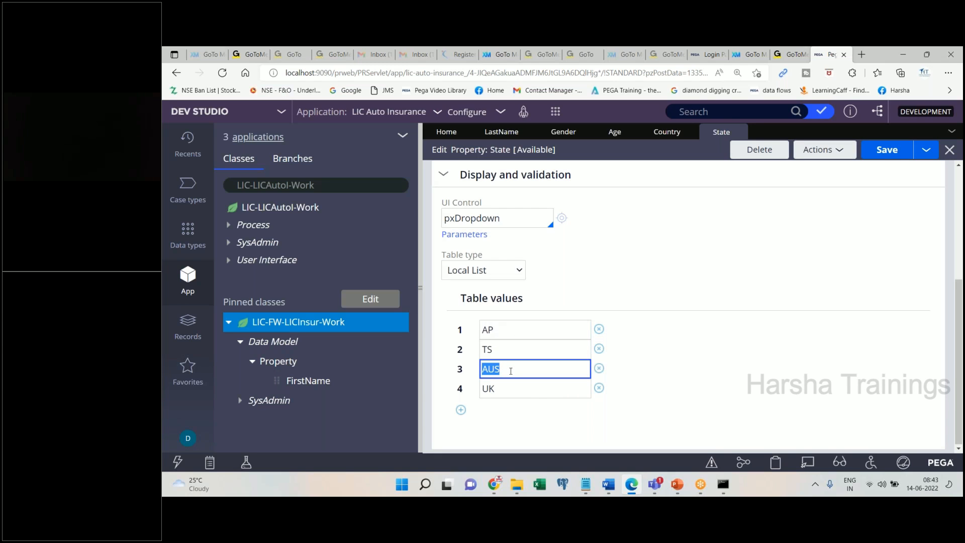
type("NY")
double_click(505, 388)
type("NJ")
key("Tab")
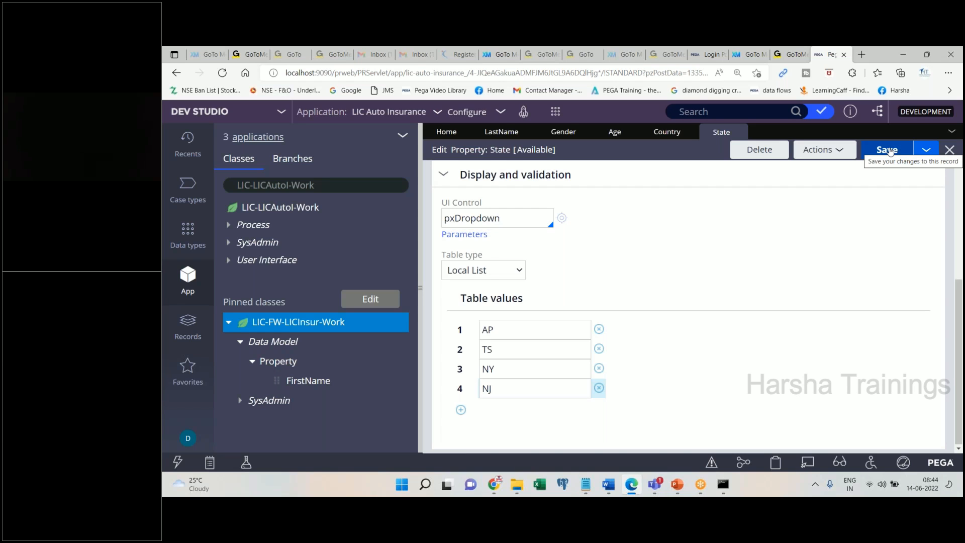
- Add 'Save. Done.' to the Word notes
left_click(603, 484)
type("Save. Done.")
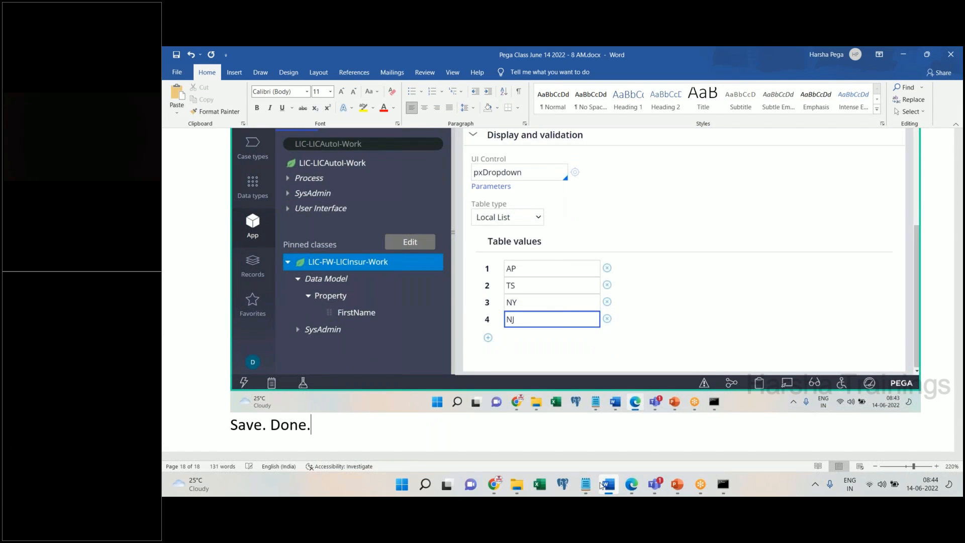
key("Return")
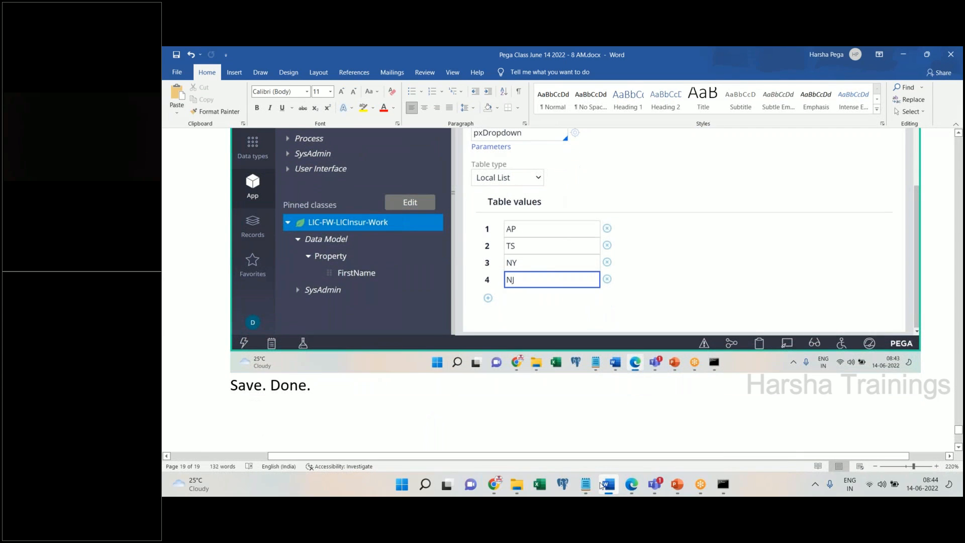
left_click(603, 484)
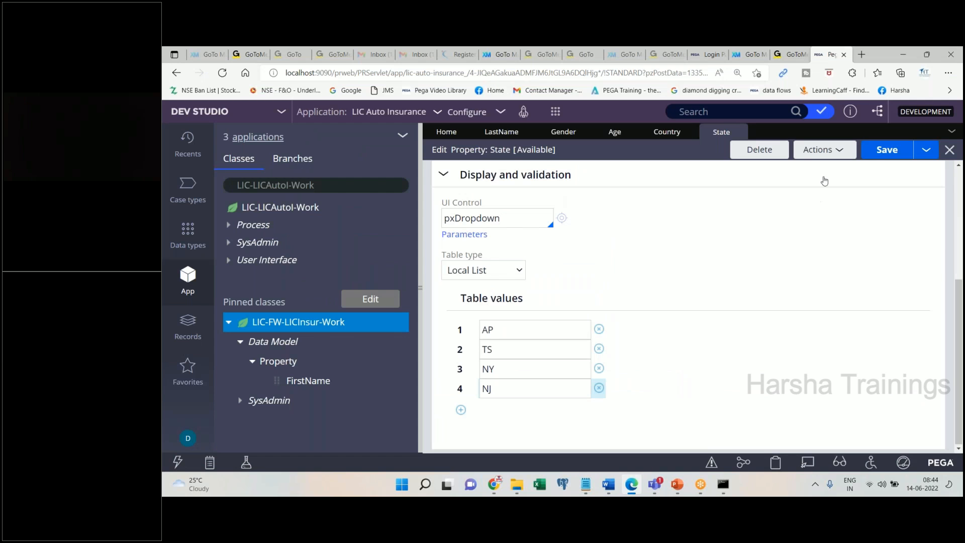
- Create a new property labelled City in LIC-FW-LICInsur-Work
left_click(829, 150)
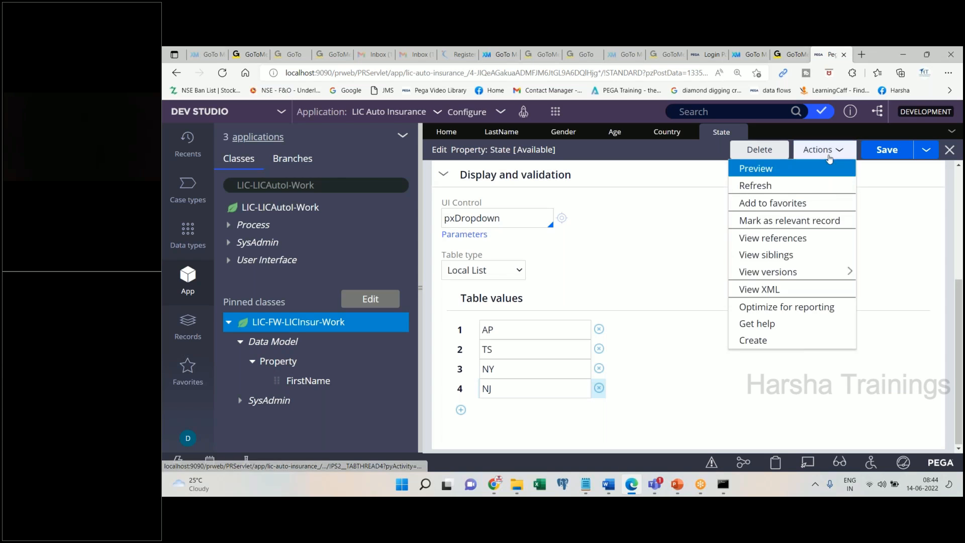
left_click(819, 338)
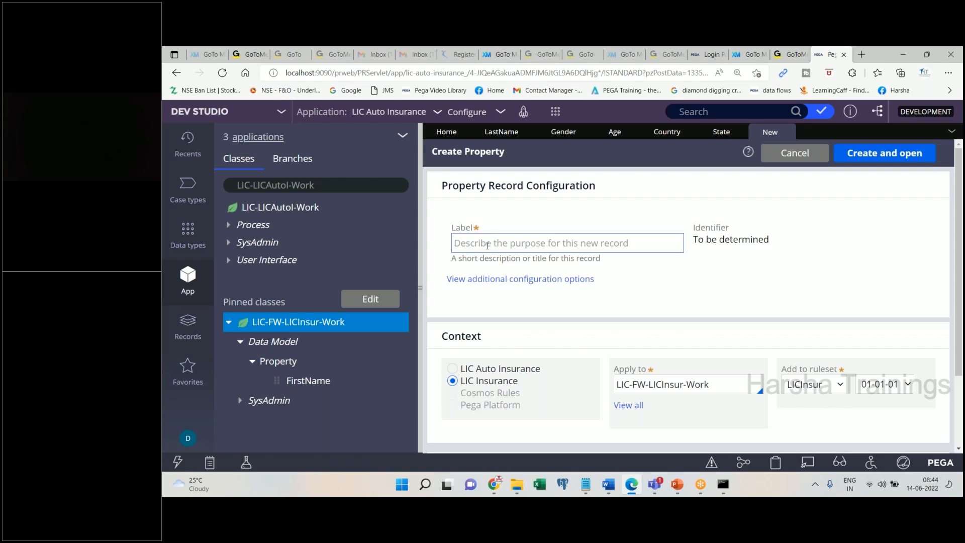
left_click(487, 245)
type("City")
key("Tab")
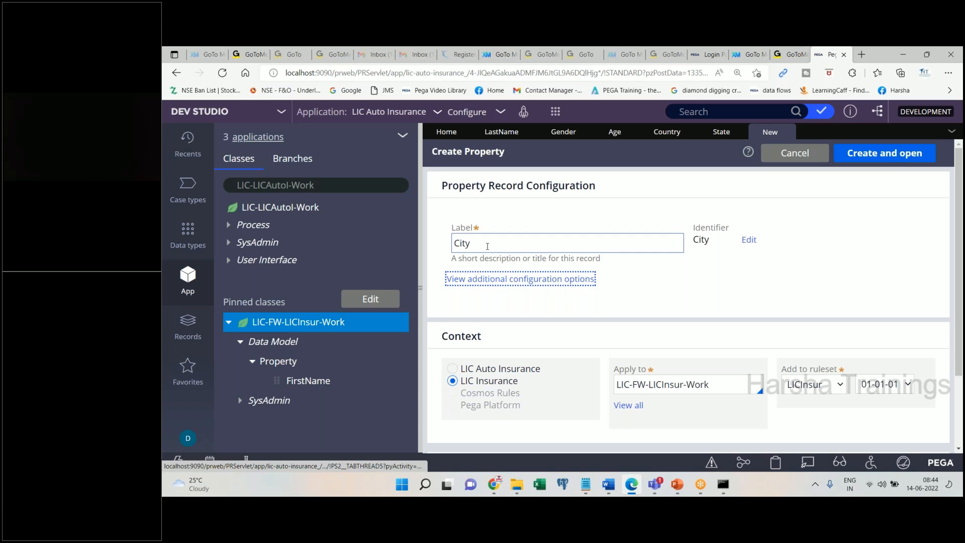
left_click(885, 153)
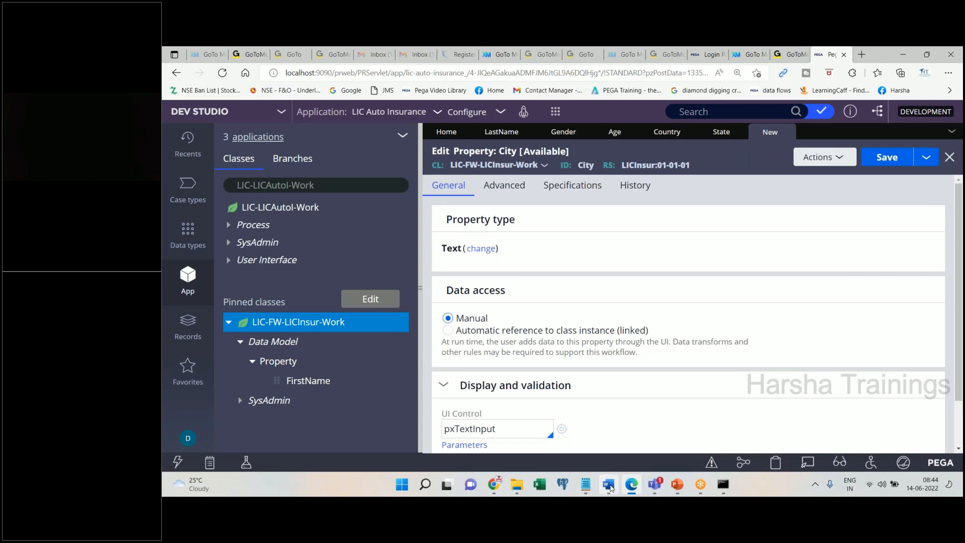
left_click(610, 488)
- Switch the City control to pxDropdown with table type Local List
left_click(610, 488)
left_click(481, 248)
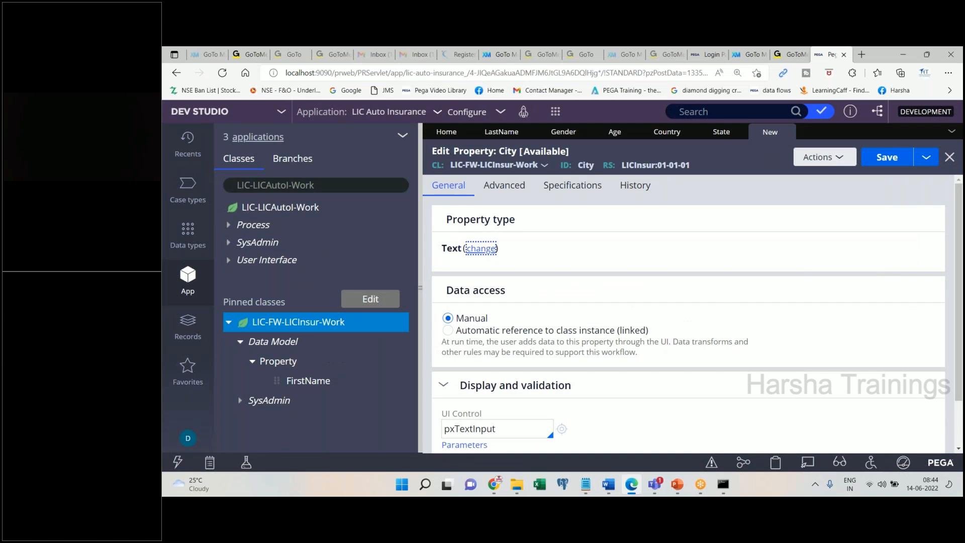
scroll(902, 425, "down", 1)
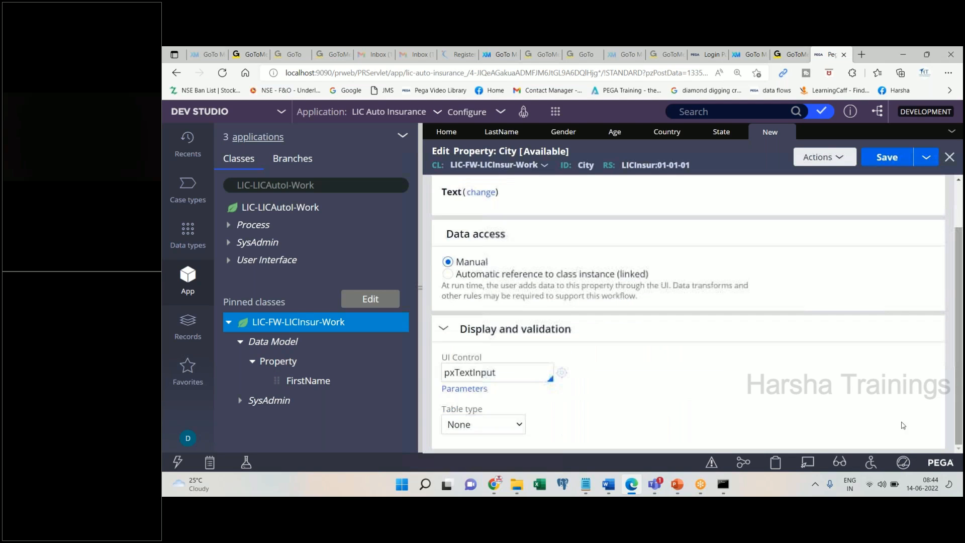
double_click(472, 373)
type("pxDropdown")
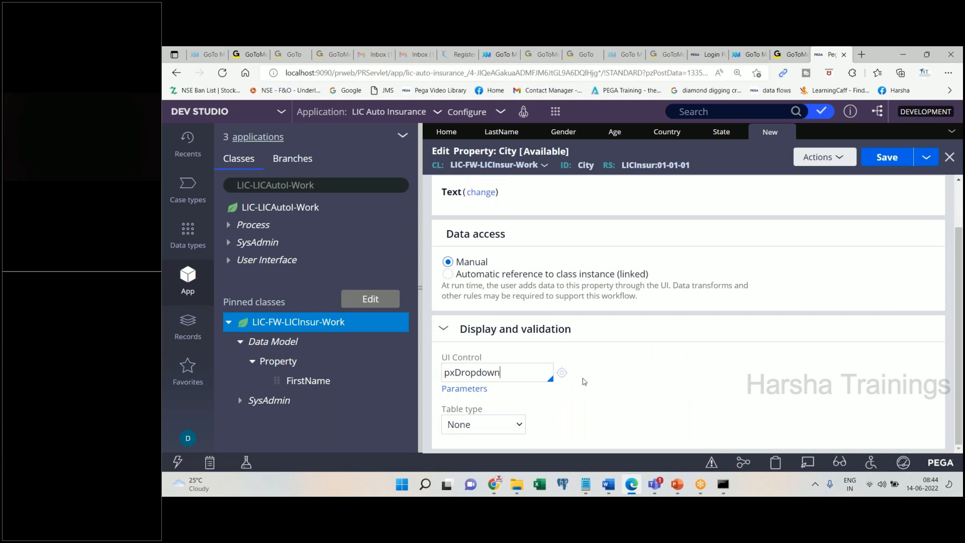
left_click(523, 416)
left_click(523, 417)
left_click(465, 342)
- Enter BZA, HYD, KDP and WRNGL as the four City list values
scroll(625, 394, "down", 2)
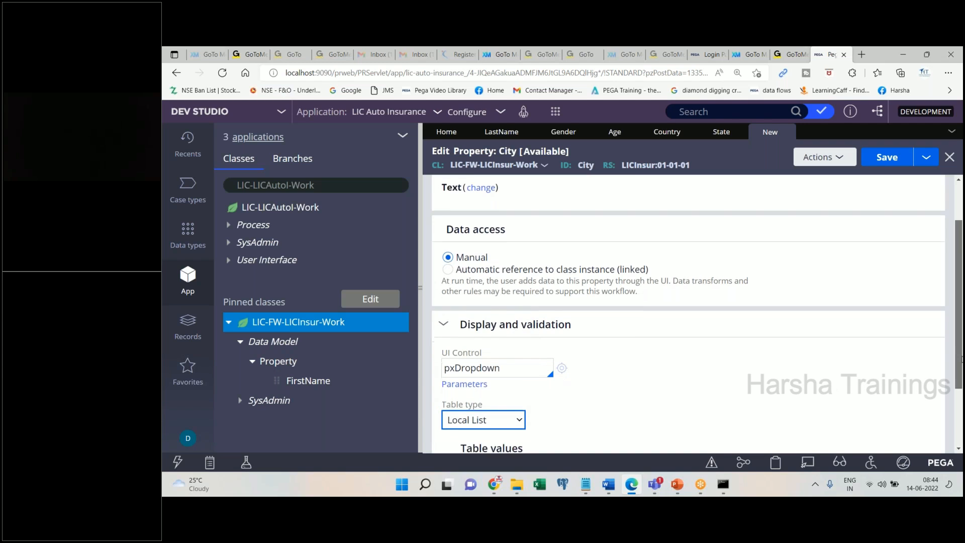
left_click(549, 389)
type("B")
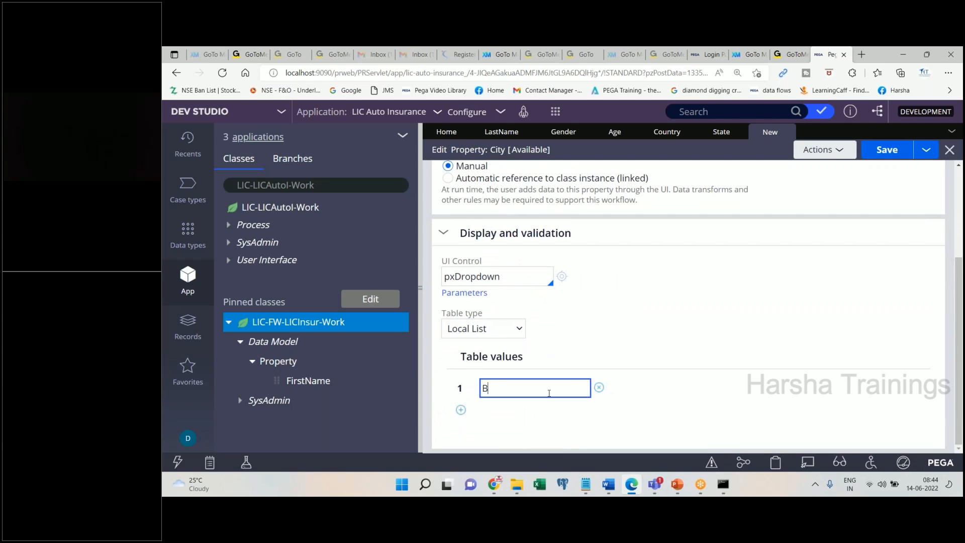
type("ZA")
left_click(461, 410)
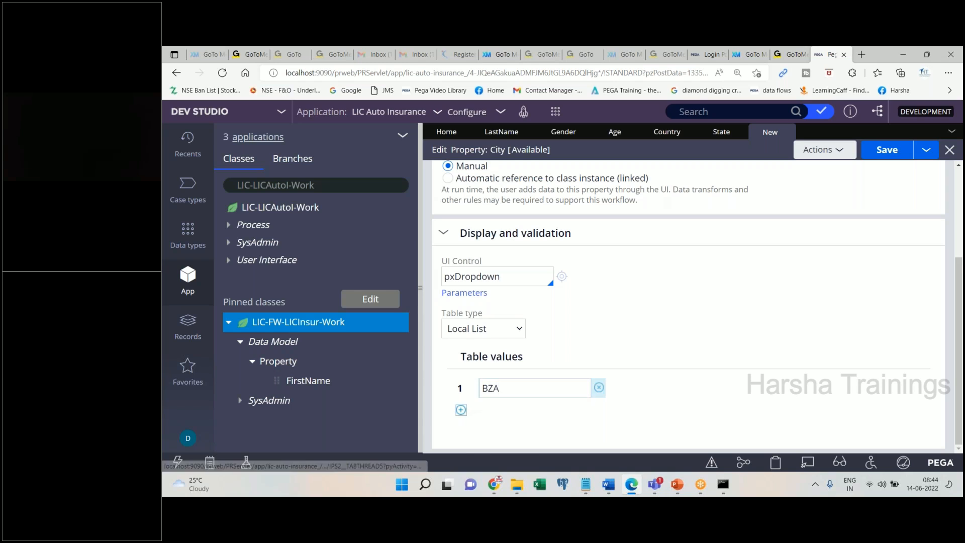
type("HYD")
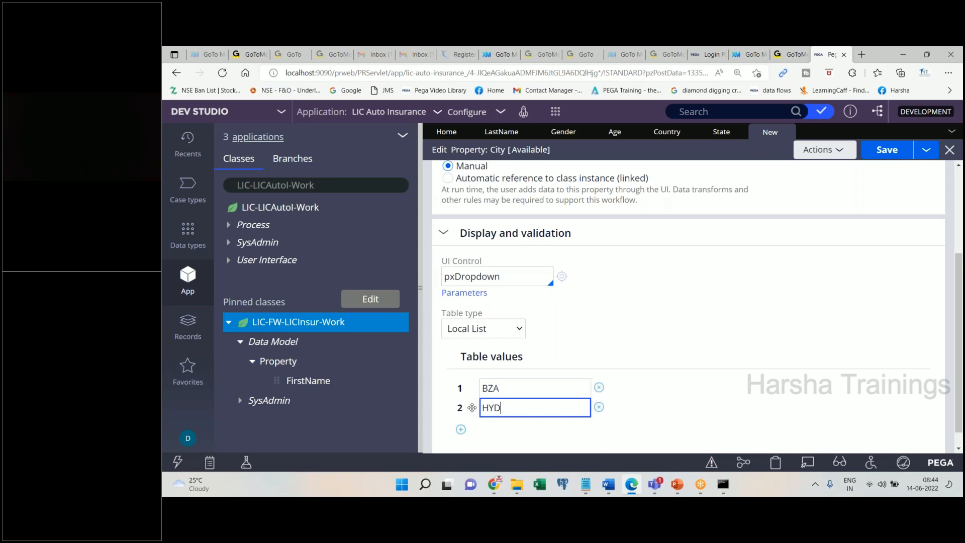
left_click(461, 429)
type("KDP")
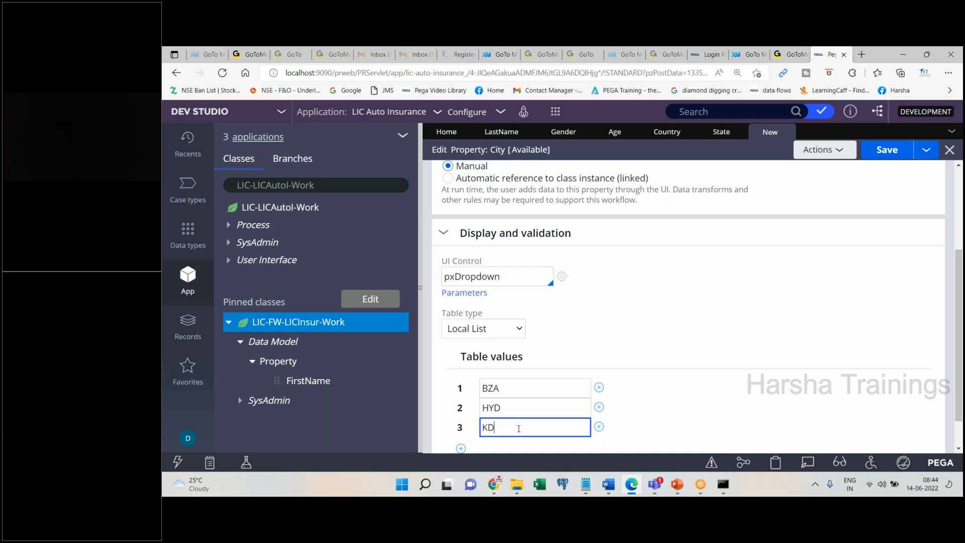
left_click(461, 448)
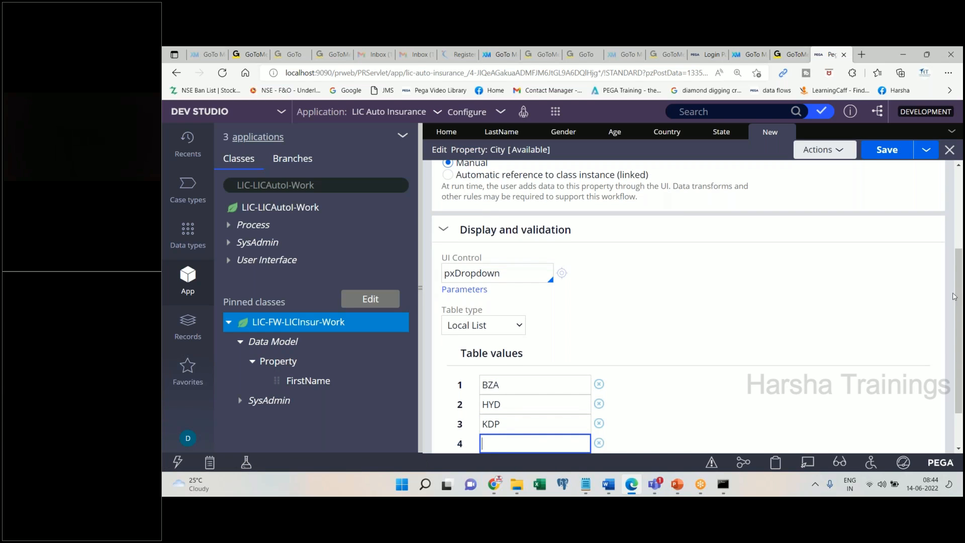
left_click_drag(955, 296, 960, 330)
type("WRNGL")
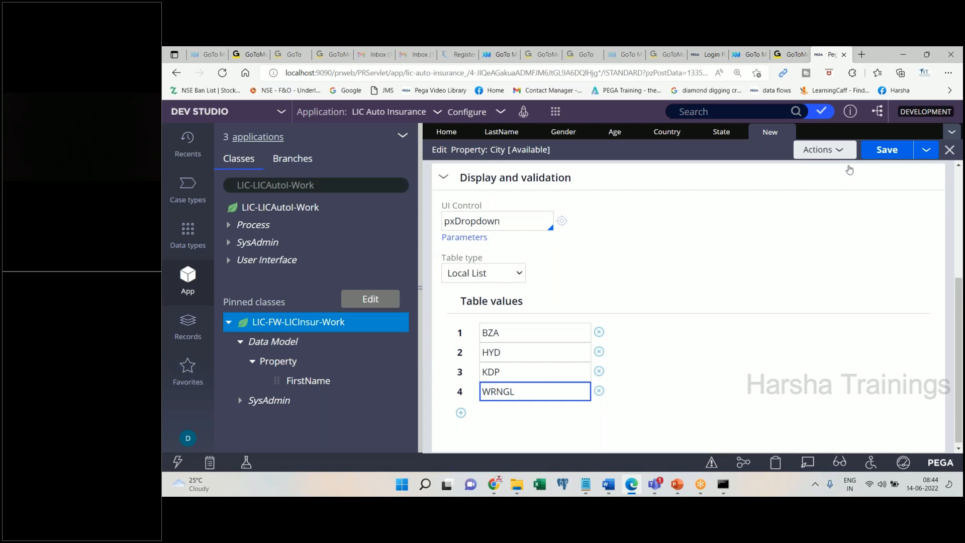
- Rename the values to Bezawada, Hyderabad, Kadapa and Warangal and save the property
double_click(506, 333)
type("Hyder")
key("BackSpace")
key("BackSpace")
key("BackSpace")
key("BackSpace")
key("BackSpace")
type("Bezawada")
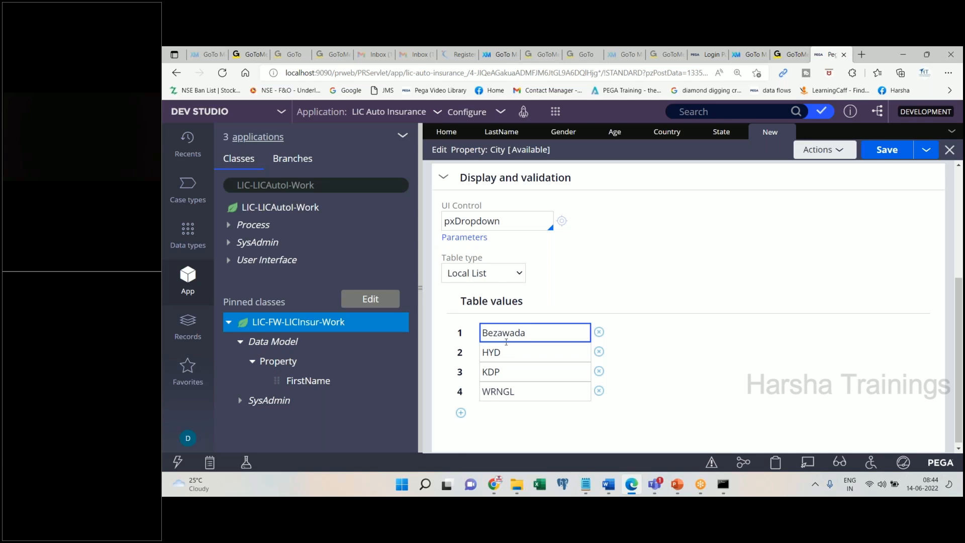
double_click(504, 350)
type("Hyderabad")
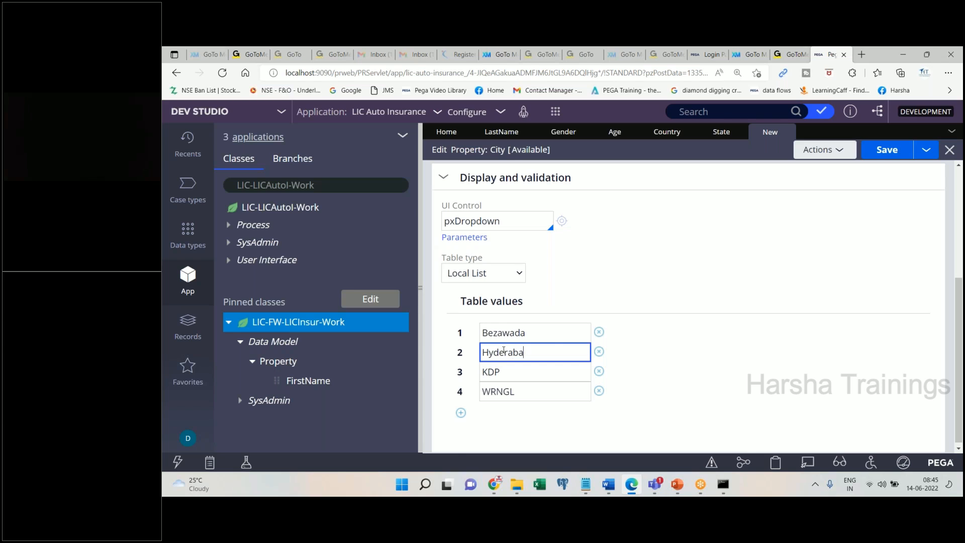
double_click(504, 370)
type("Kadapa")
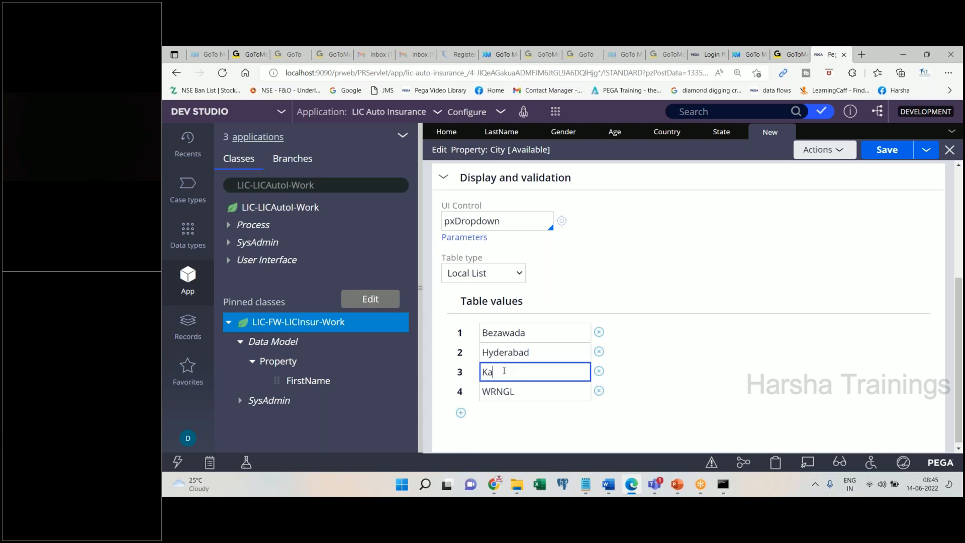
double_click(518, 391)
type("W")
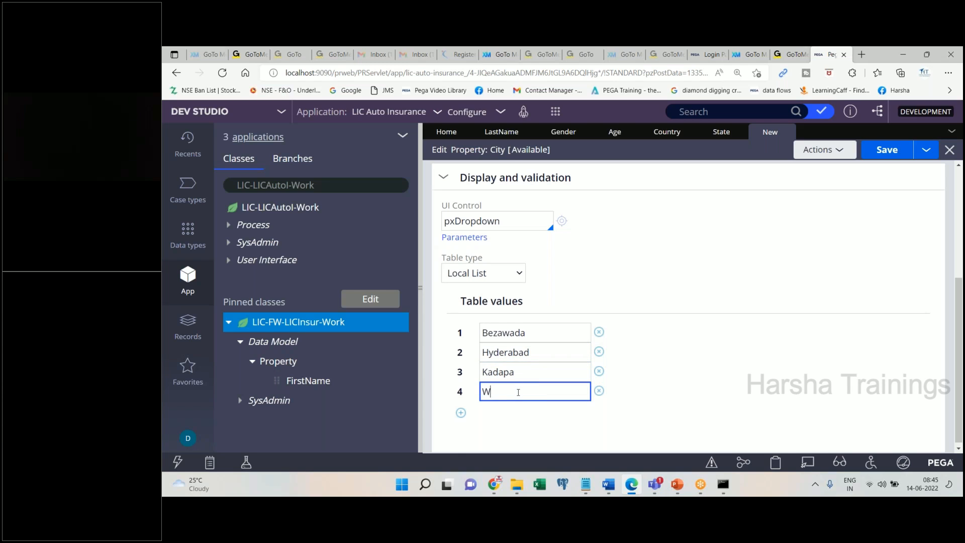
type("arangal")
key("ctrl+s")
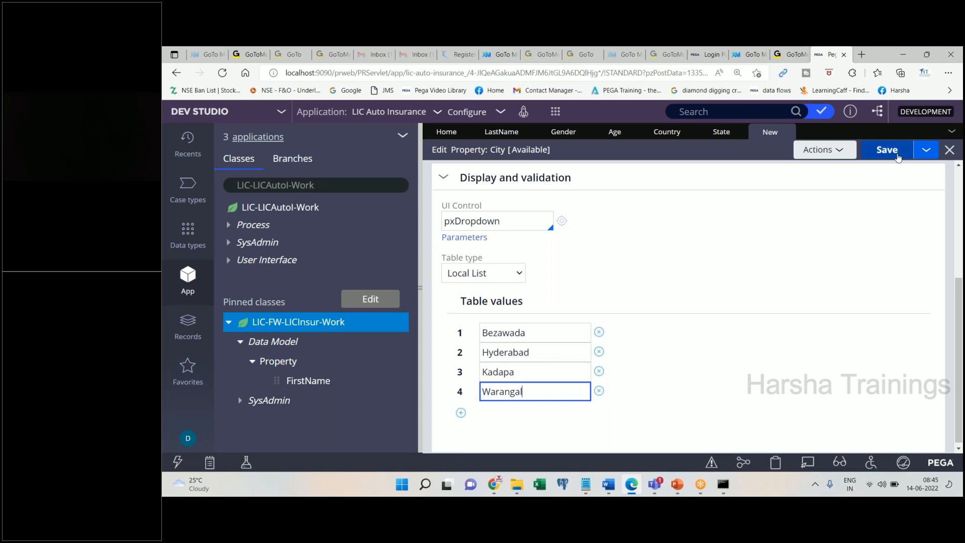
- Save the Word notes and add a 'Zip Code' line below 'Save. Done.'
left_click(608, 485)
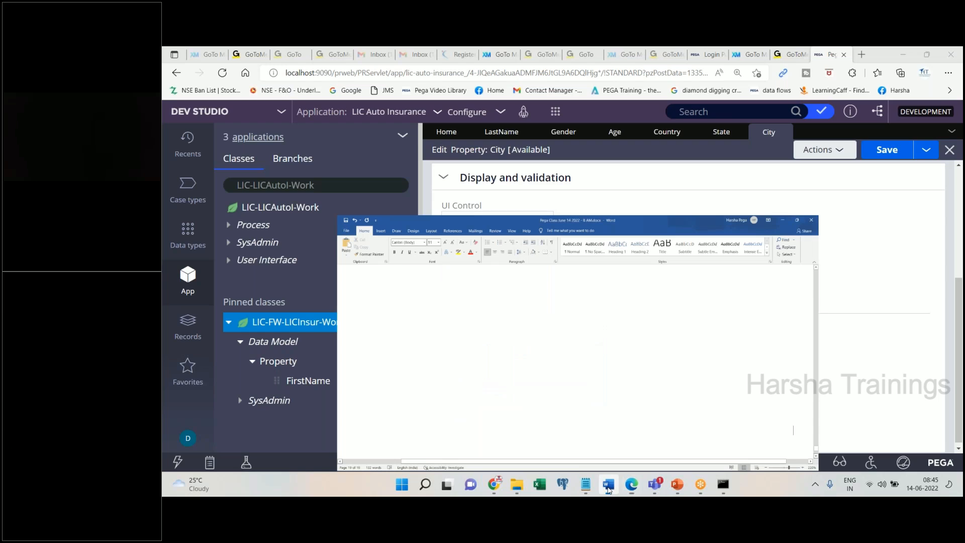
key("Return")
key("ctrl+s")
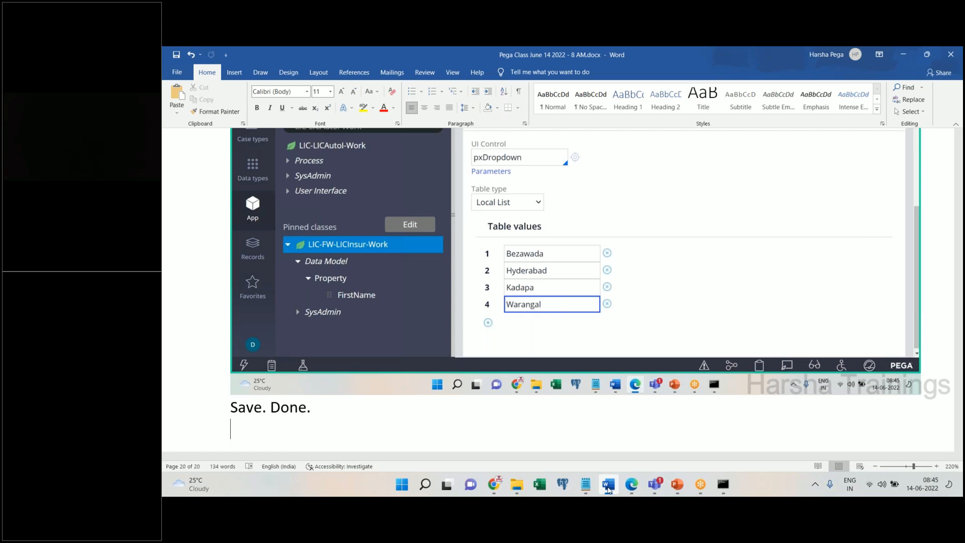
left_click(608, 485)
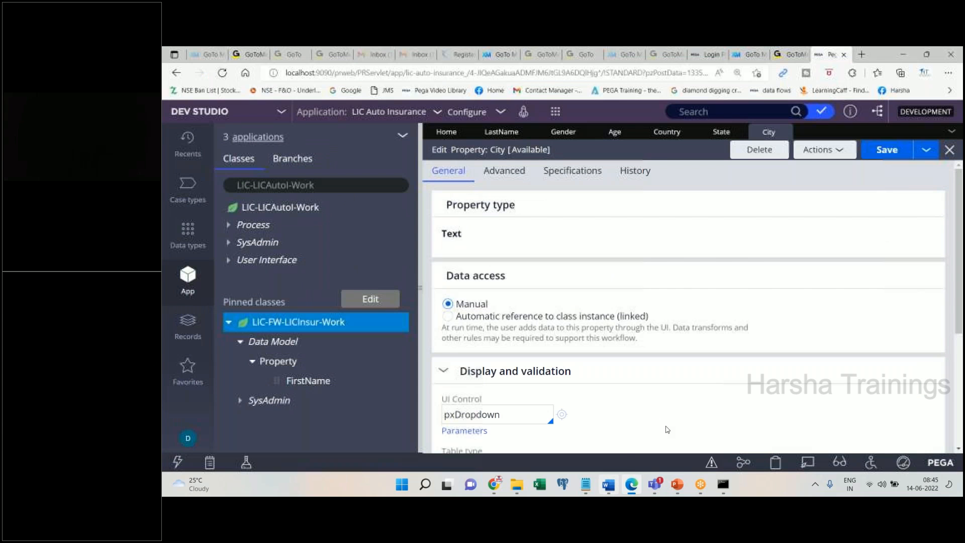
left_click(608, 485)
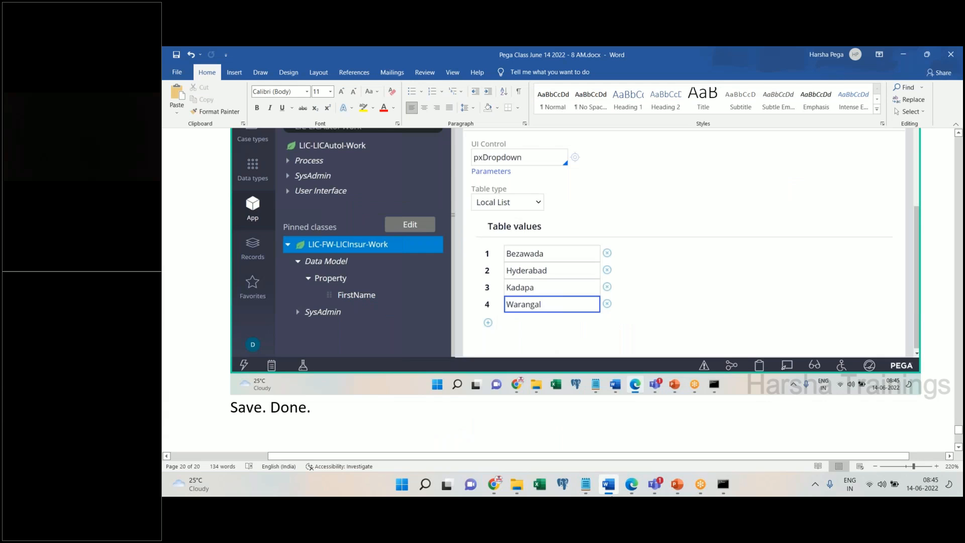
scroll(558, 251, "down", 2)
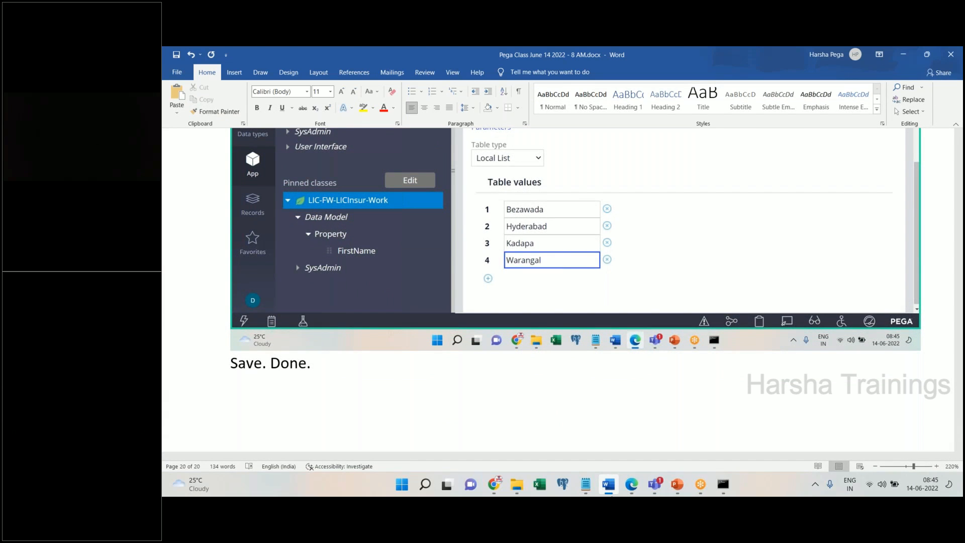
type("Zip Code")
key("Return")
- Save City as a copy labelled Zip Code, identifier ZipCode, and create it
key("alt+Tab")
left_click(822, 149)
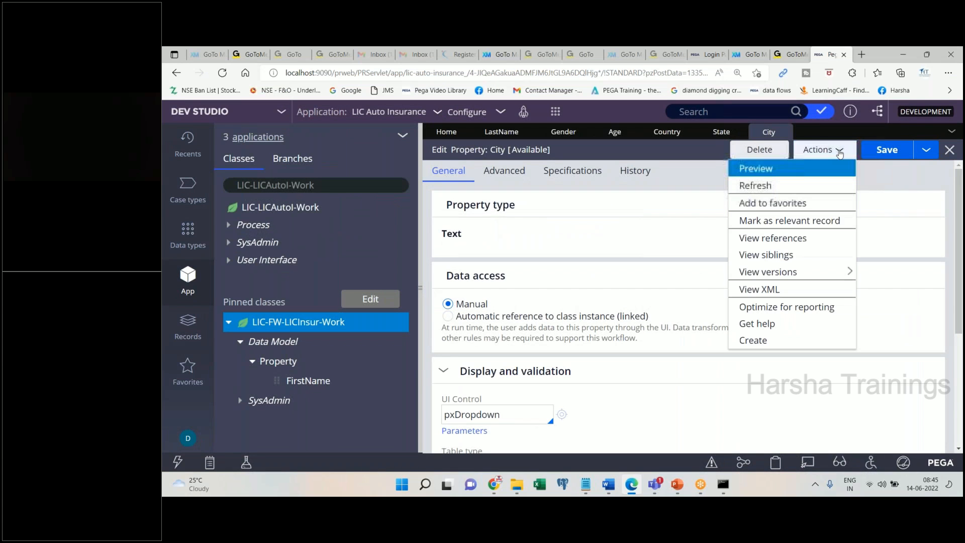
left_click(925, 149)
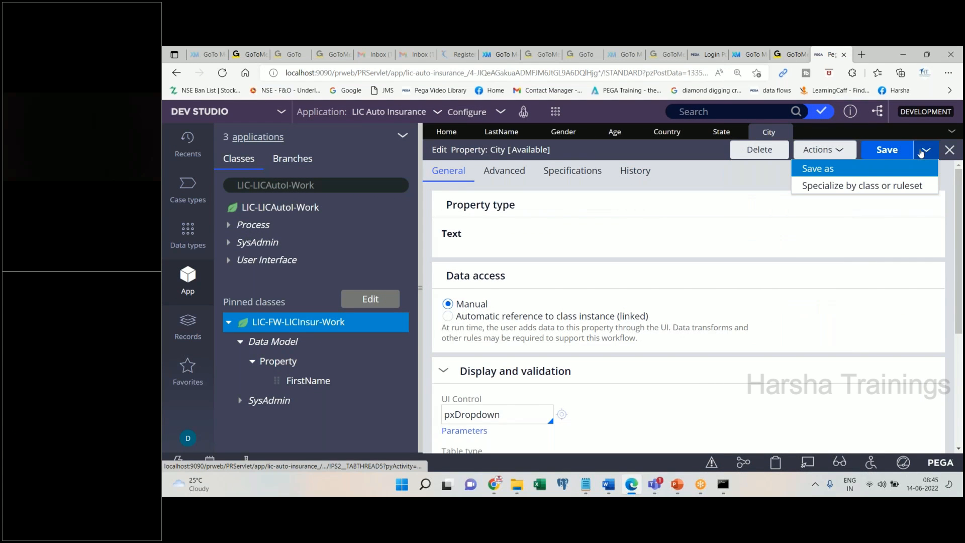
left_click(854, 169)
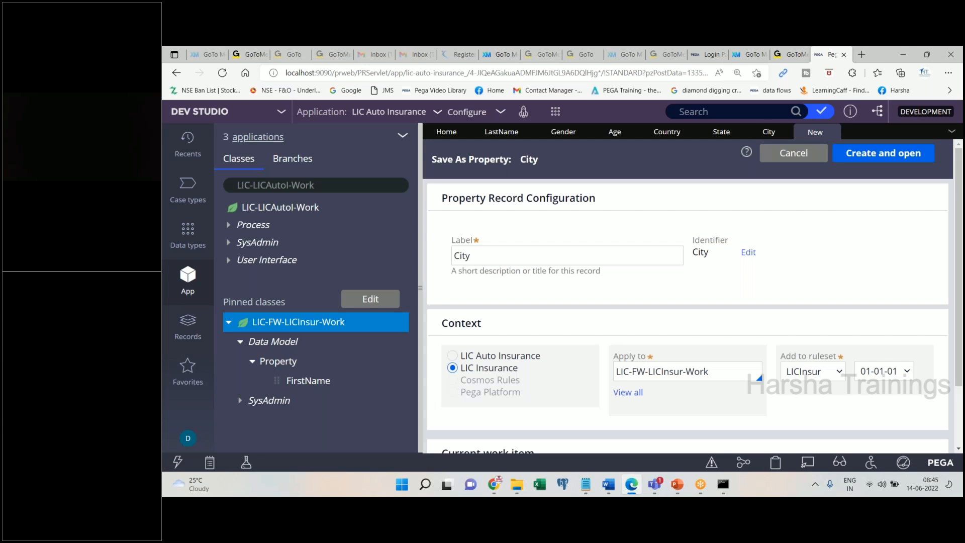
double_click(565, 252)
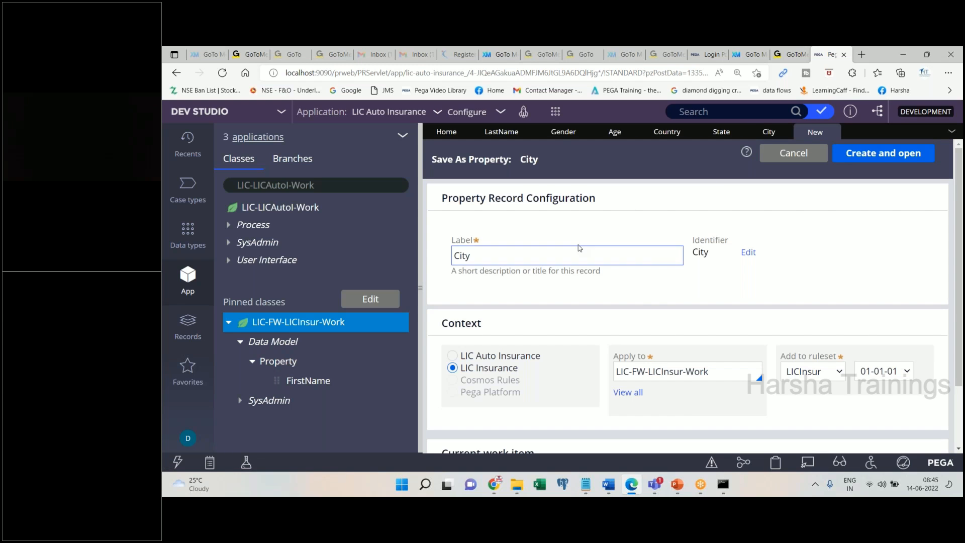
type("ZipCode")
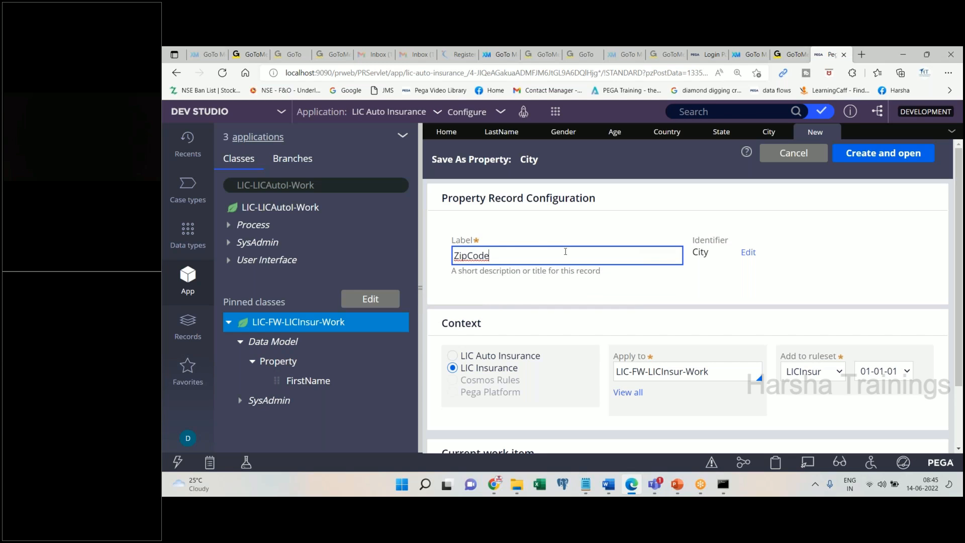
left_click(471, 255)
key("Tab")
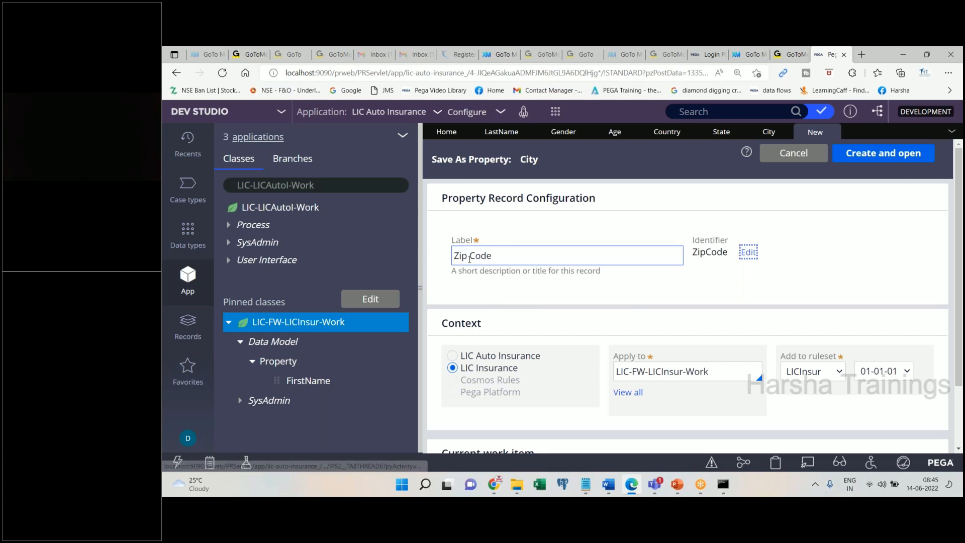
left_click(883, 153)
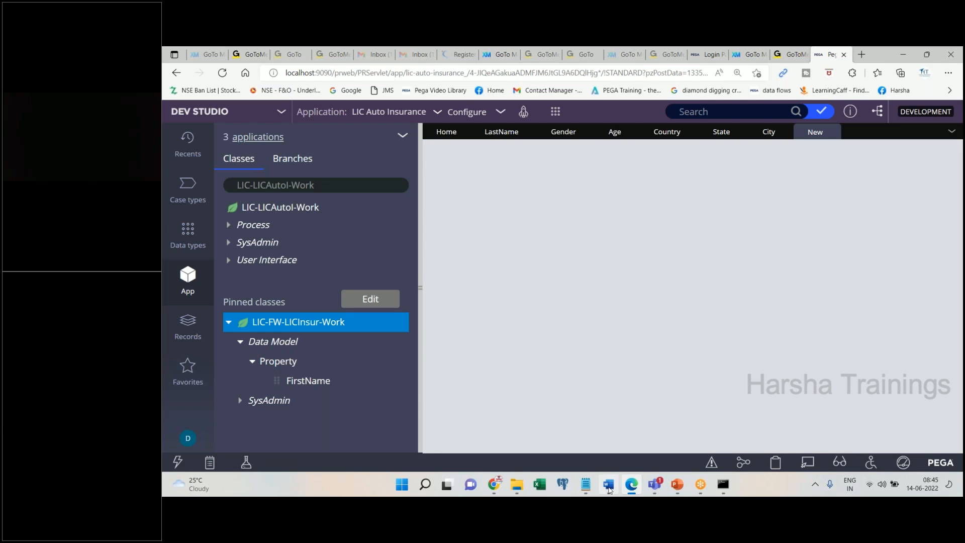
- Check the Word notes, then minimise Word to show the Zip Code property
left_click(608, 485)
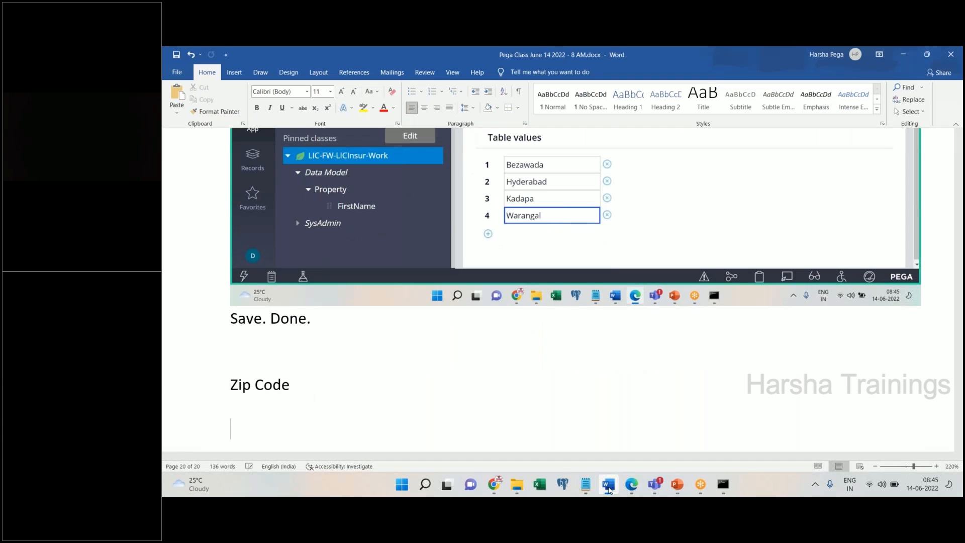
left_click(608, 485)
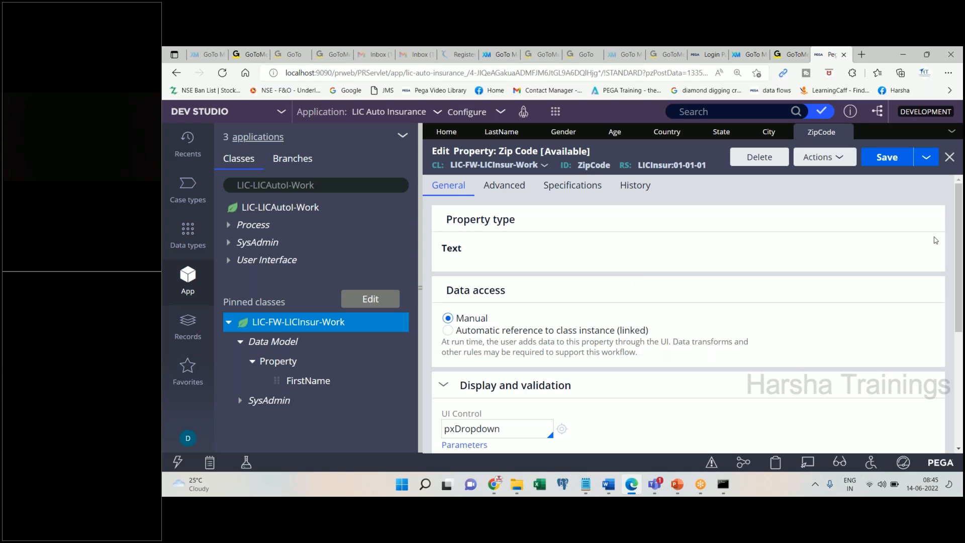
- Change the Zip Code UI control from pxDropdown to pxTextInput
left_click_drag(960, 225, 939, 232)
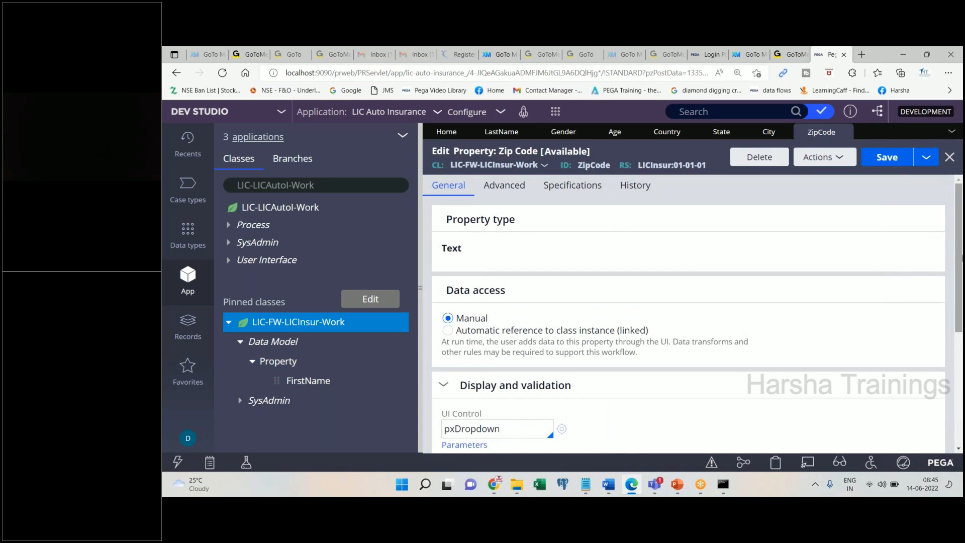
scroll(955, 248, "down", 2)
left_click_drag(455, 328, 533, 331)
type("Text")
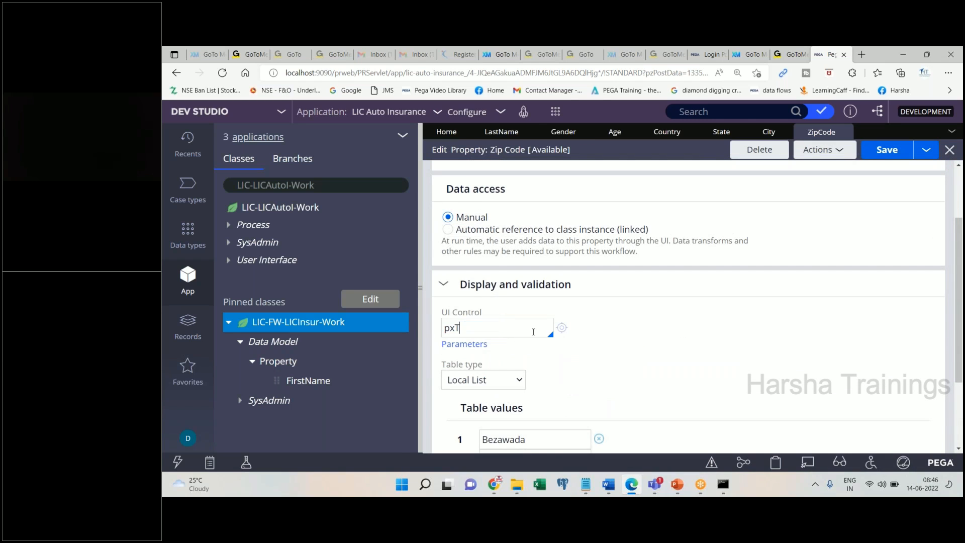
key("Return")
key("BackSpace")
key("BackSpace")
key("BackSpace")
key("BackSpace")
key("BackSpace")
key("BackSpace")
key("BackSpace")
type("inpu")
key("Return")
- Remove the copied city values and set the table type to None
left_click(598, 439)
left_click(598, 438)
left_click(517, 380)
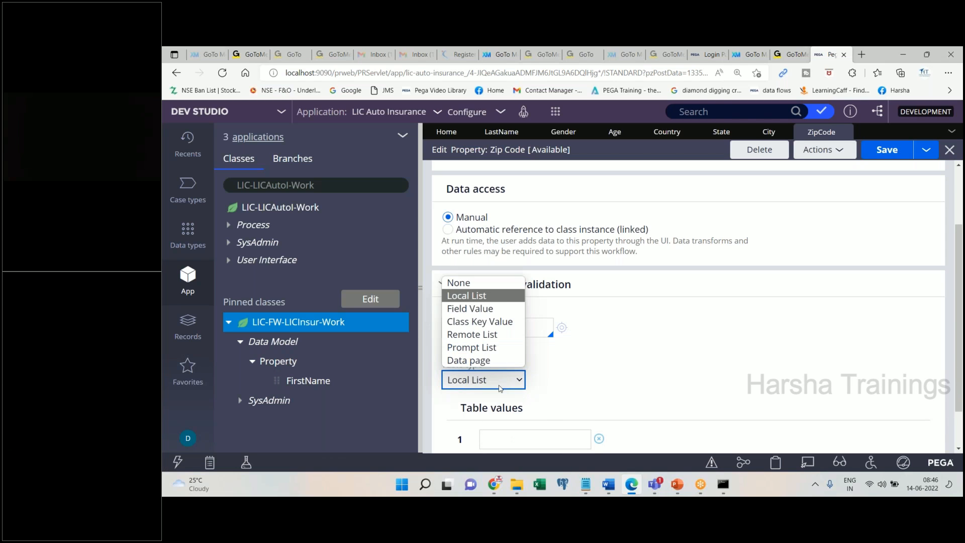
left_click(467, 286)
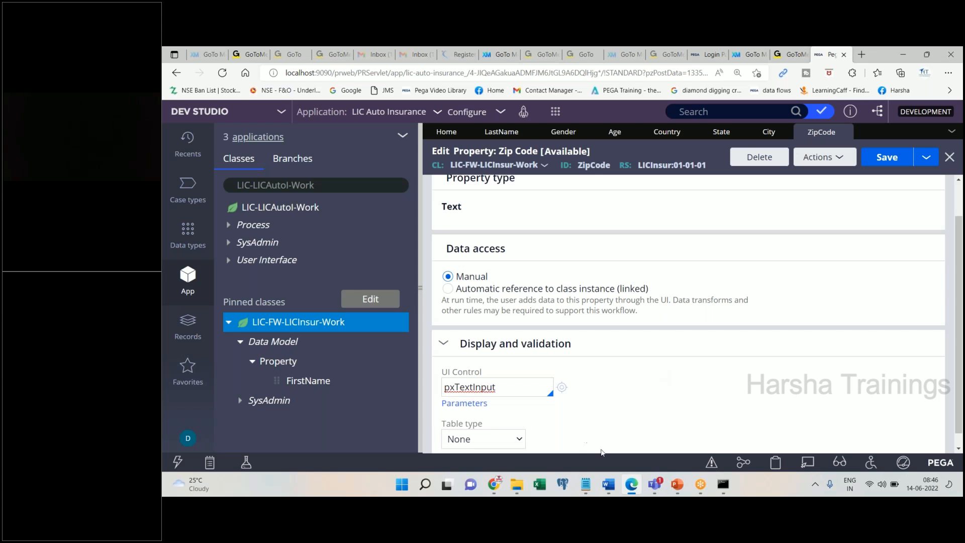
- Note 'Save. Done.' in Word and save the Zip Code property
left_click(608, 489)
type("Save. Done.")
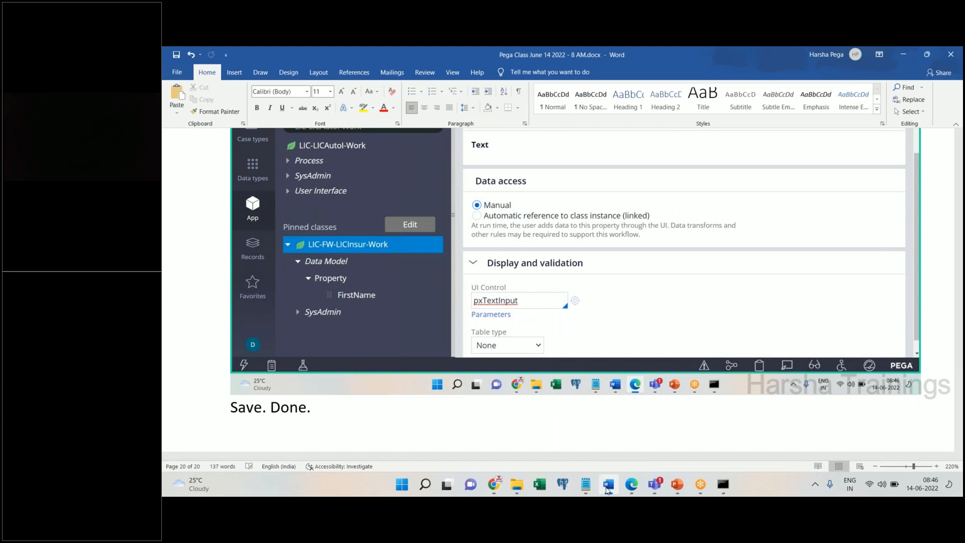
left_click(608, 489)
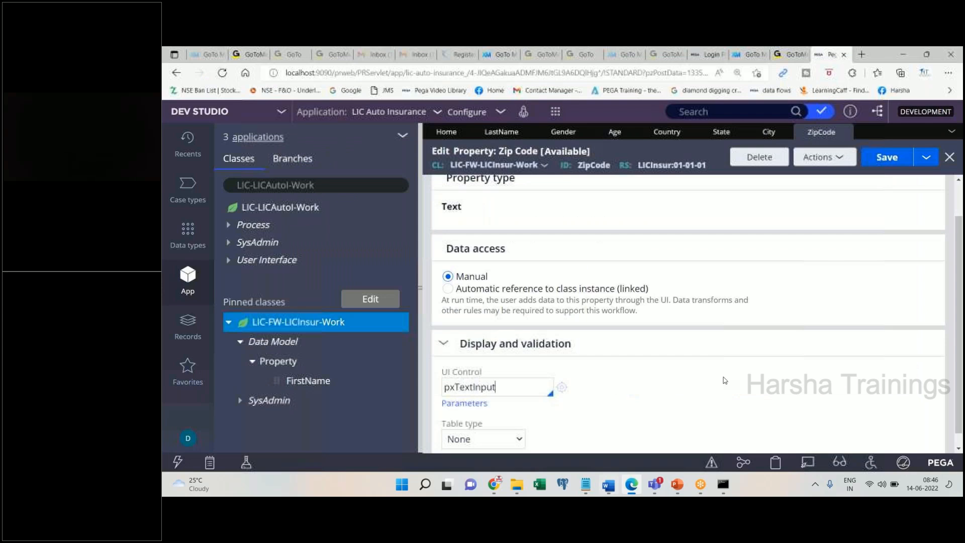
left_click(888, 162)
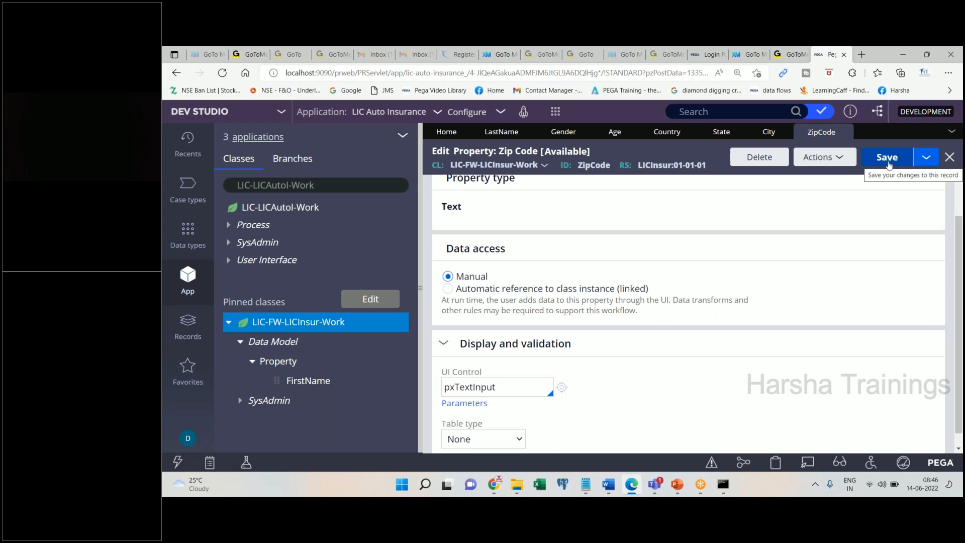
- Save the Zip Code property and add the heading 'Step 2: Creating Section' to the Word notes
left_click(888, 164)
left_click(616, 491)
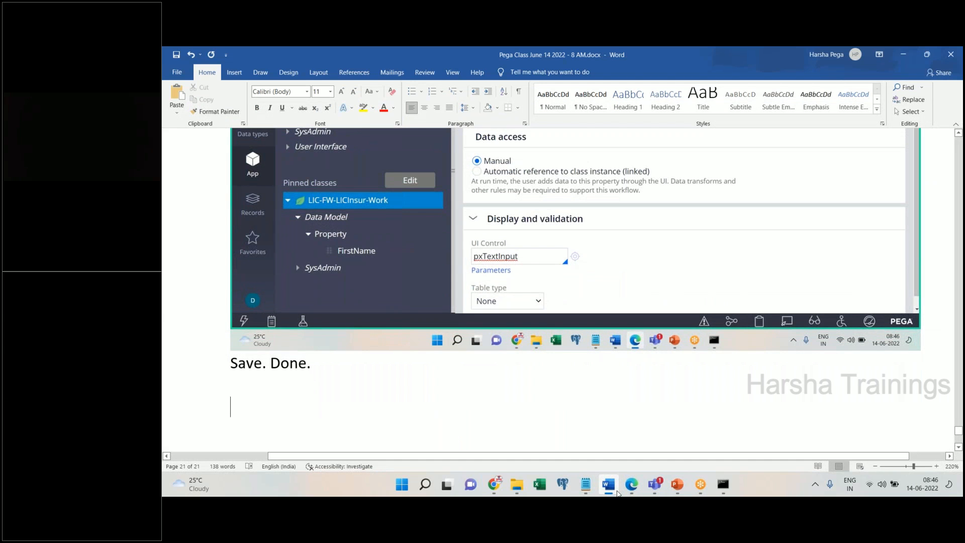
type("Ste2")
key("BackSpace")
key("BackSpace")
type("p 2:")
key("Return")
type("reat")
key("BackSpace")
key("BackSpace")
key("BackSpace")
key("BackSpace")
type("Creating Section")
key("Return")
left_click(374, 328)
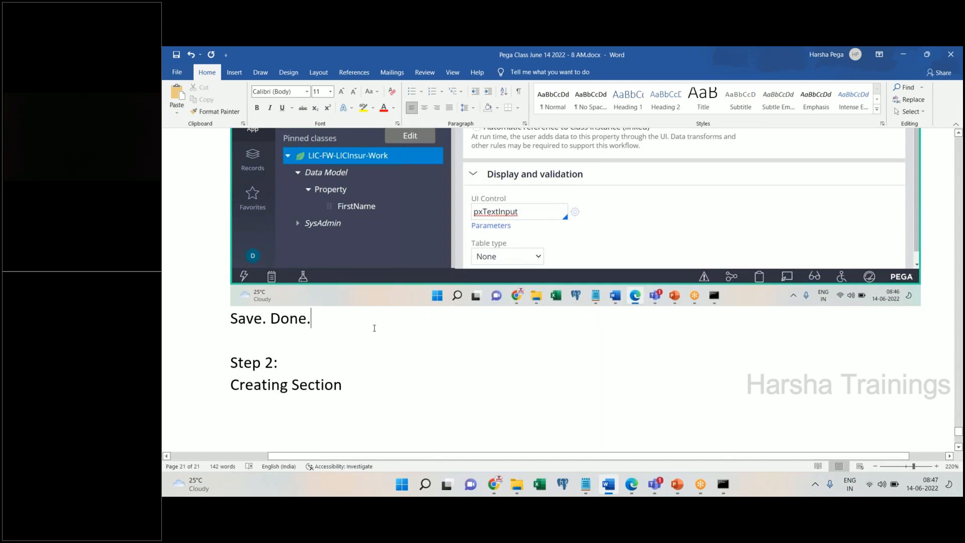
key("Return")
left_click(630, 488)
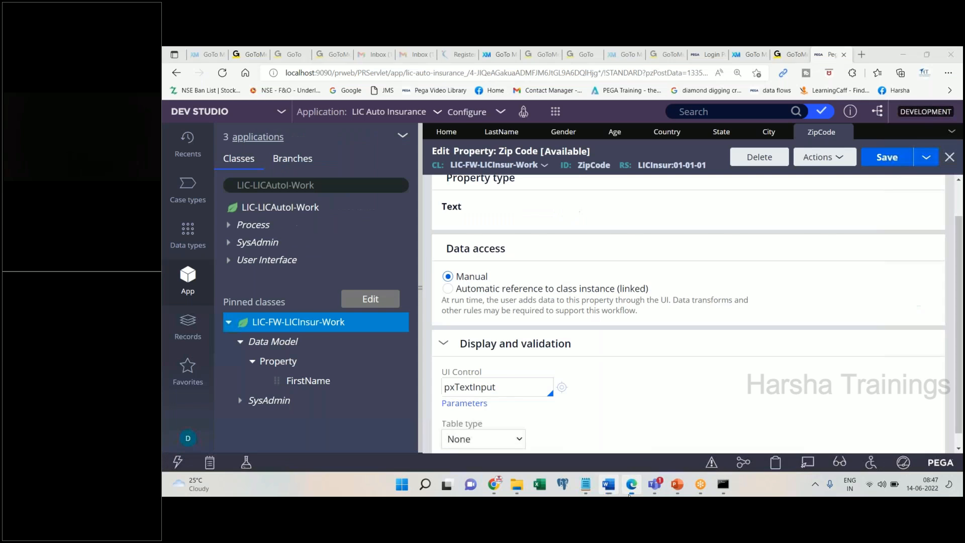
- Refresh the LIC-FW-LICInsur-Work class, expand its properties and close all open rule editors
right_click(294, 330)
left_click(279, 291)
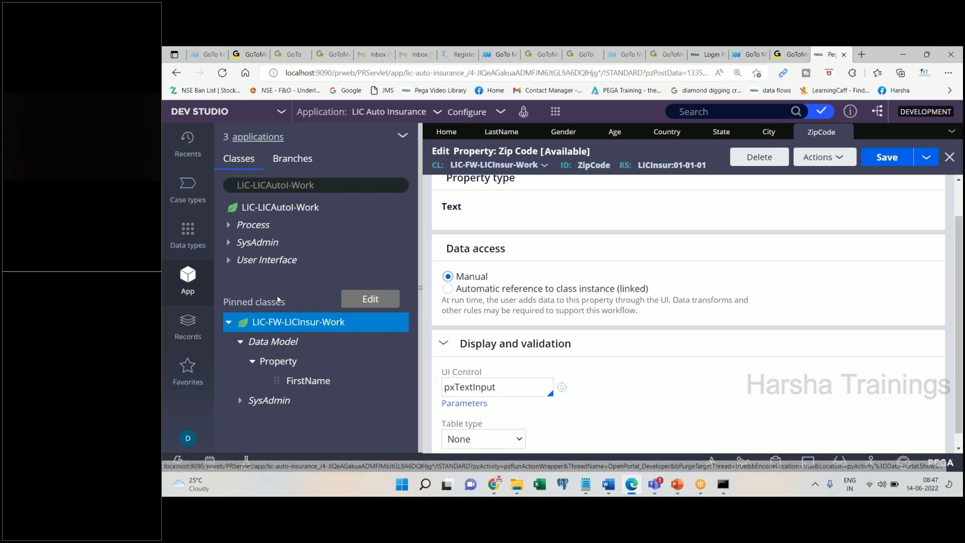
left_click(252, 338)
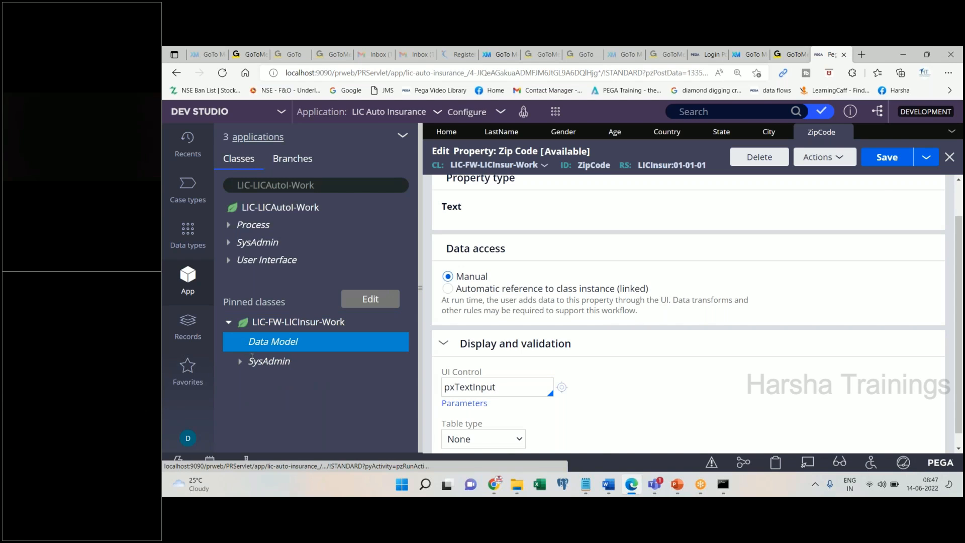
left_click(252, 361)
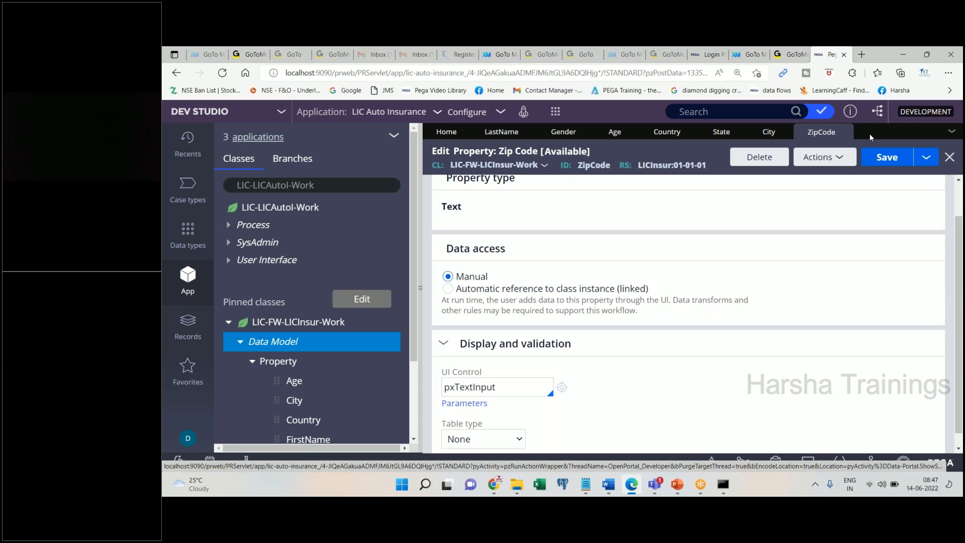
left_click(951, 131)
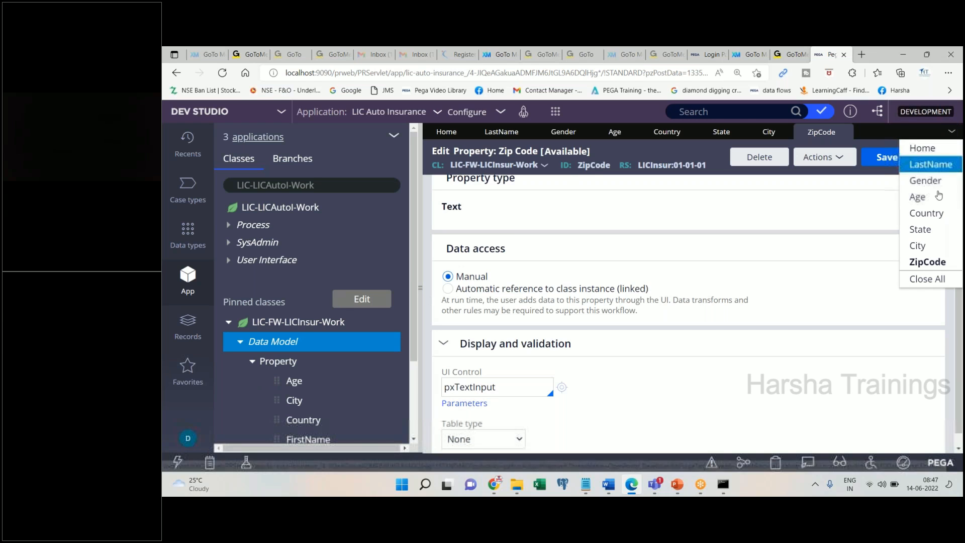
left_click(926, 280)
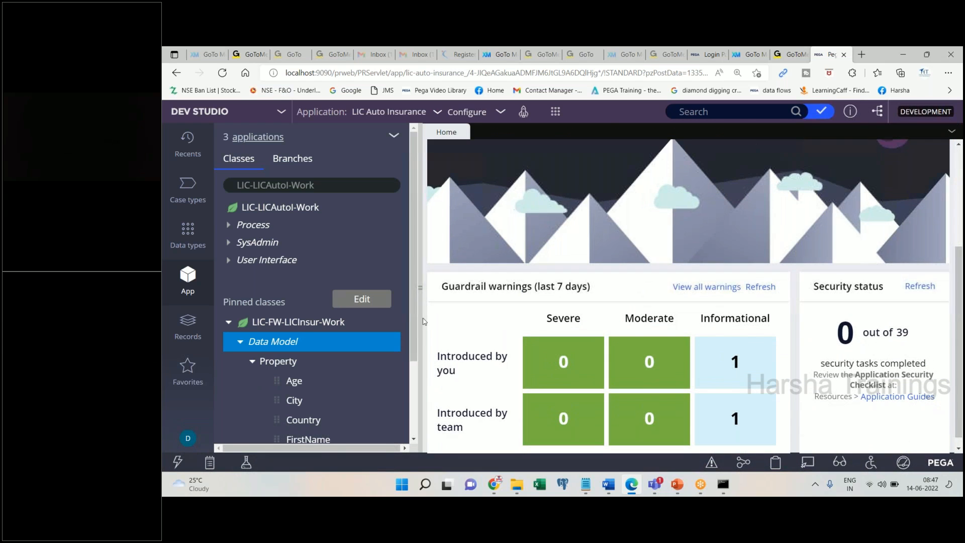
- Paste the class property-list screenshot into the Word notes, then collapse Data Model
left_click_drag(414, 322, 417, 413)
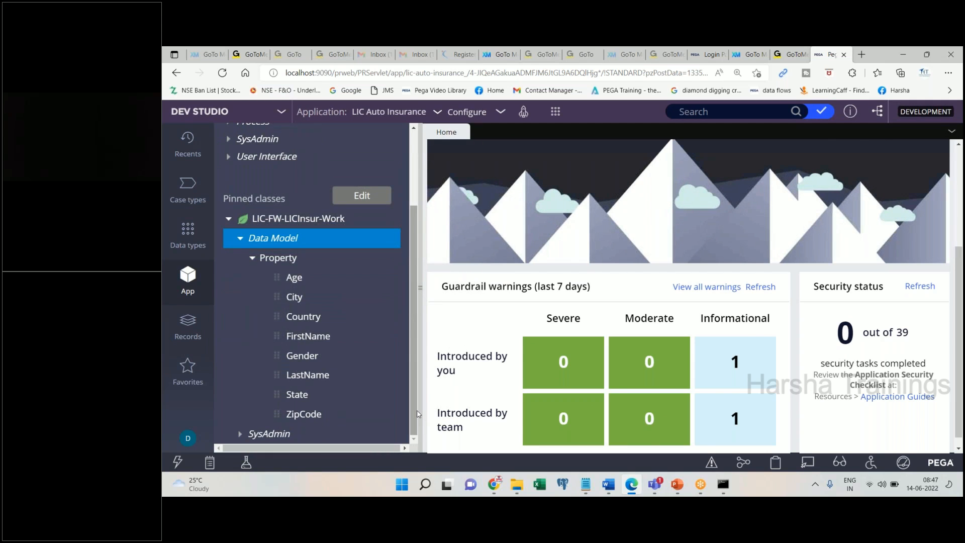
left_click(606, 486)
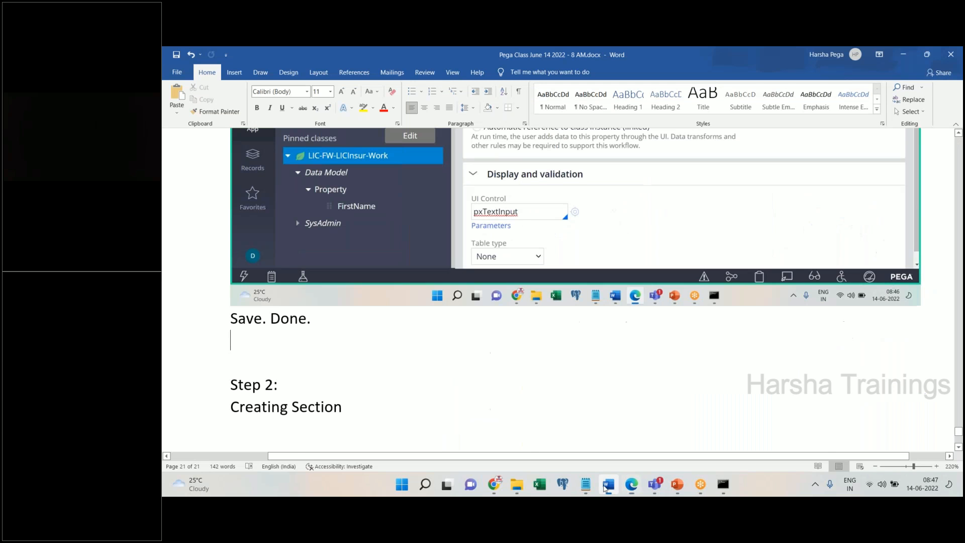
key("ctrl+v")
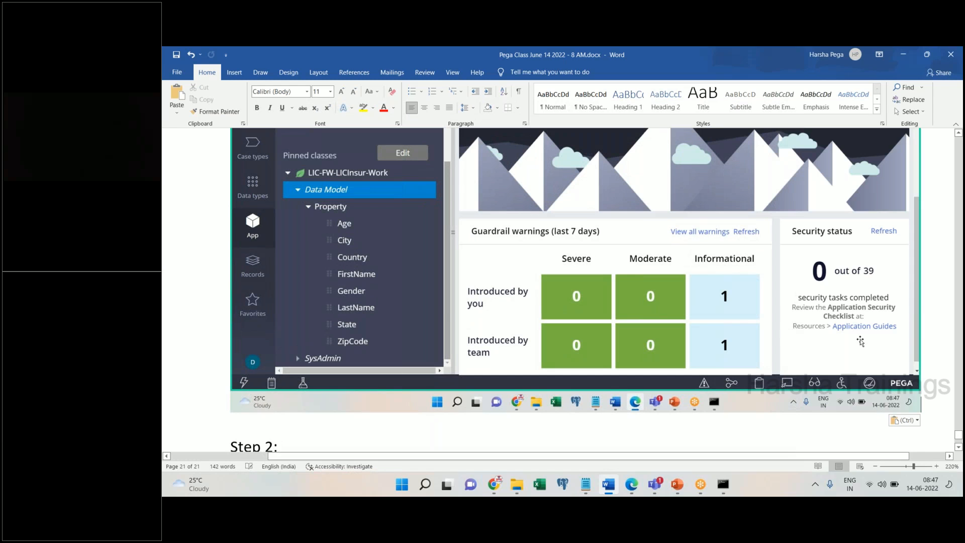
left_click(958, 446)
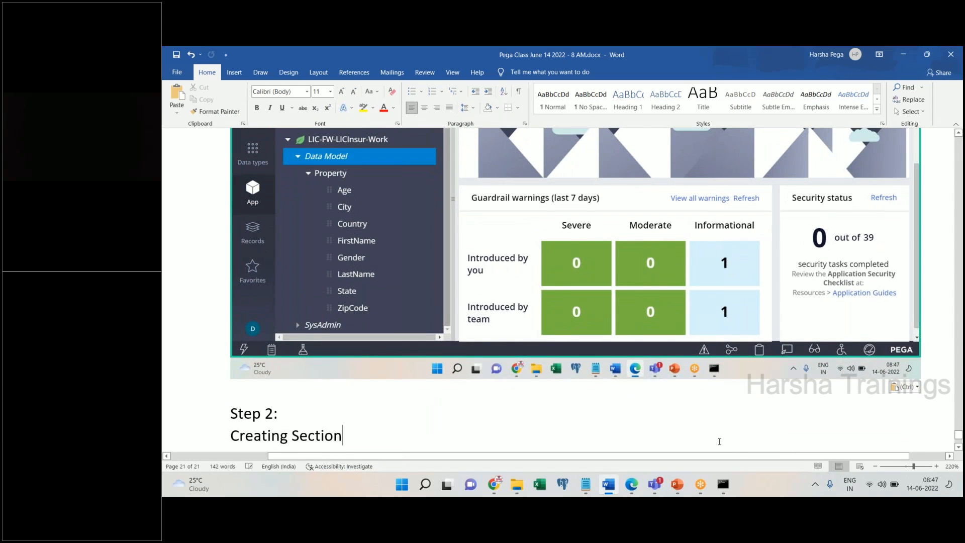
key("Return")
key("alt+Tab")
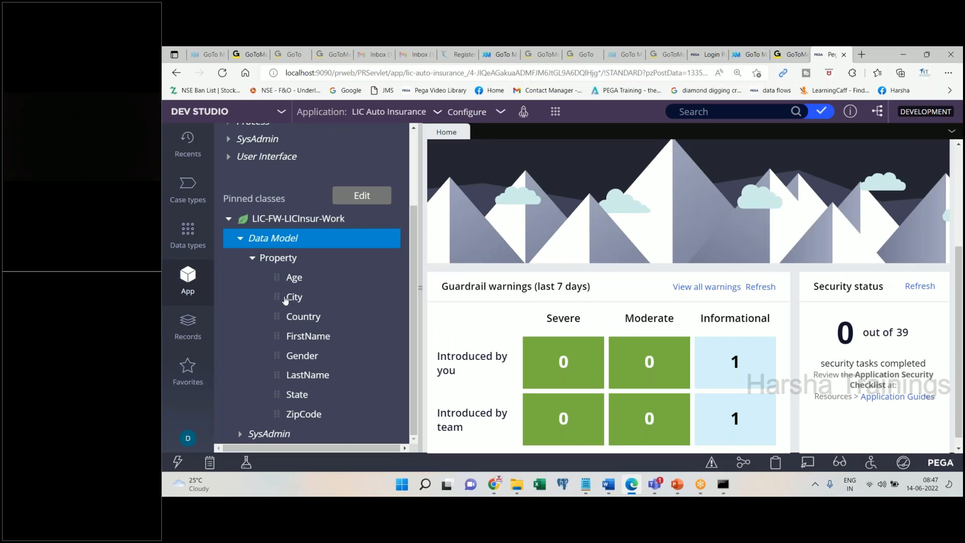
left_click(241, 238)
left_click(287, 324)
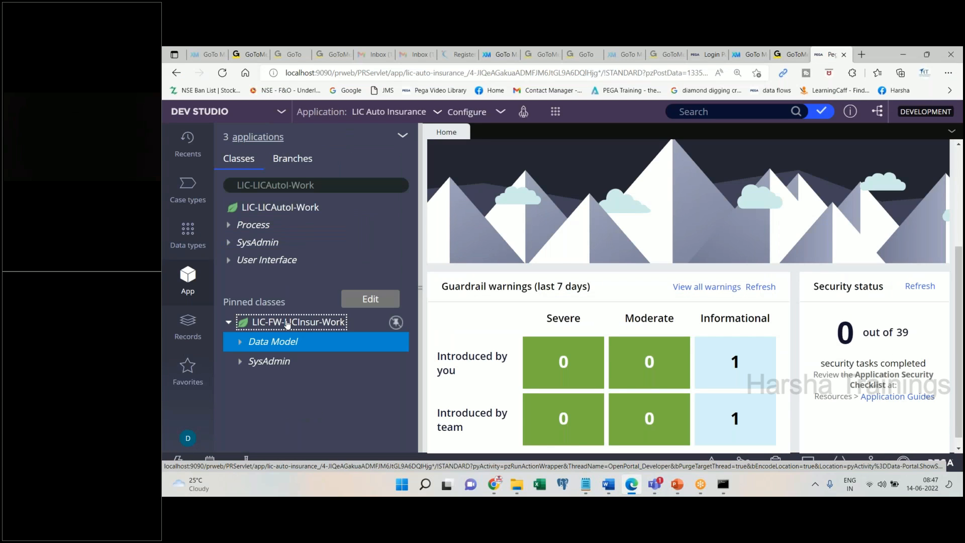
- Start a new section on LIC-FW-LICInsur-Work via Create > User Interface > Section
right_click(287, 324)
mouse_move(300, 178)
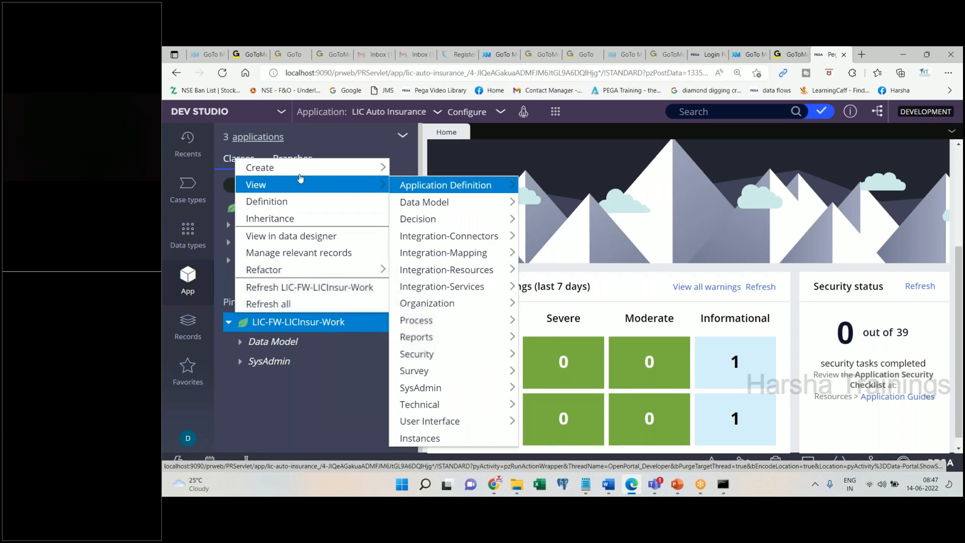
mouse_move(422, 318)
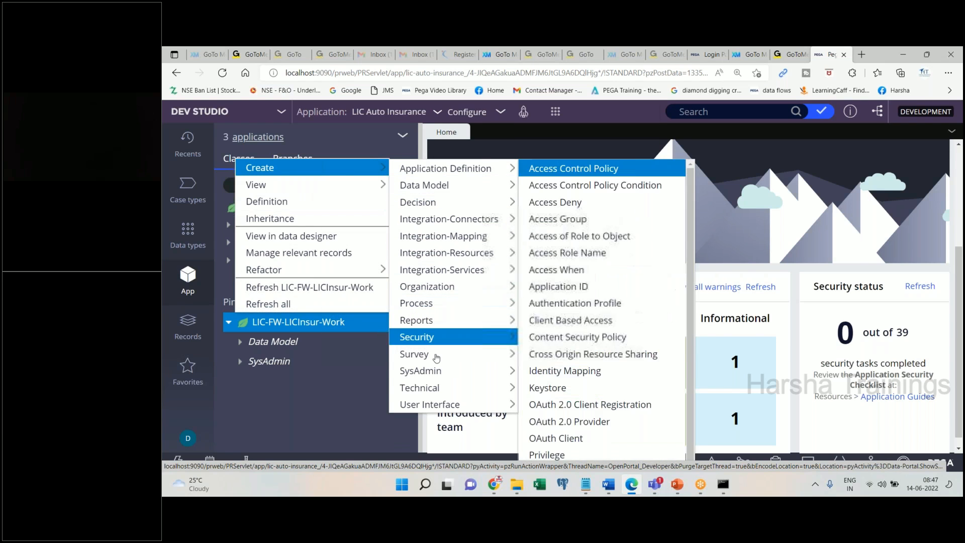
mouse_move(434, 404)
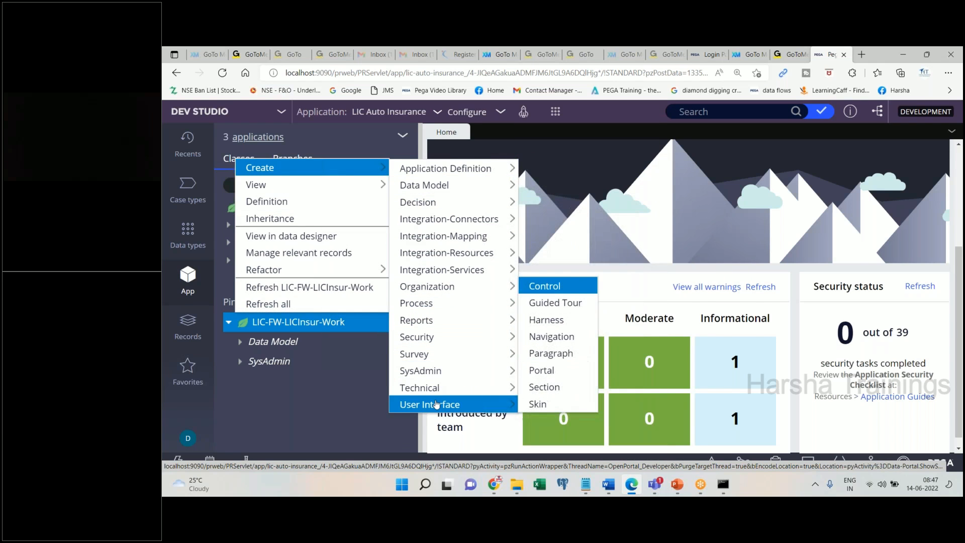
left_click(527, 387)
left_click(608, 484)
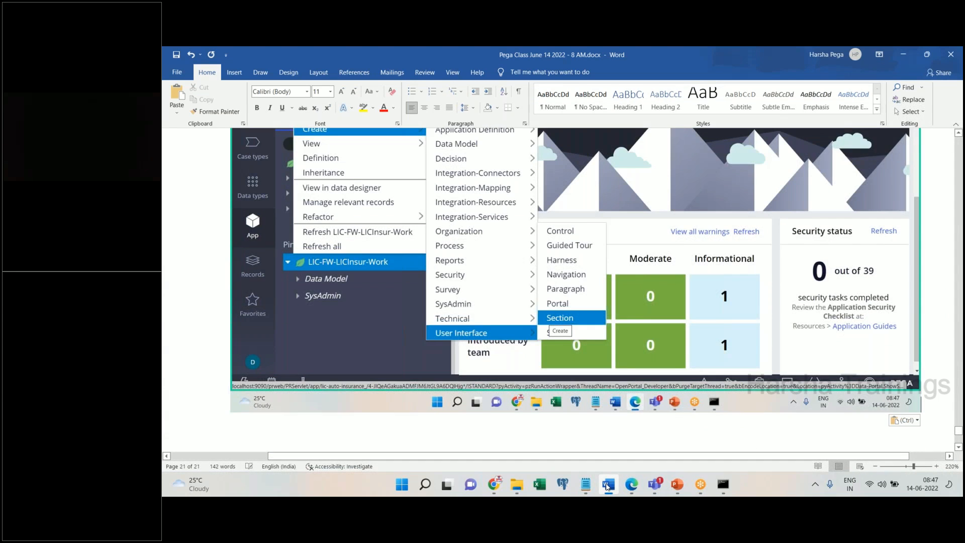
left_click(608, 484)
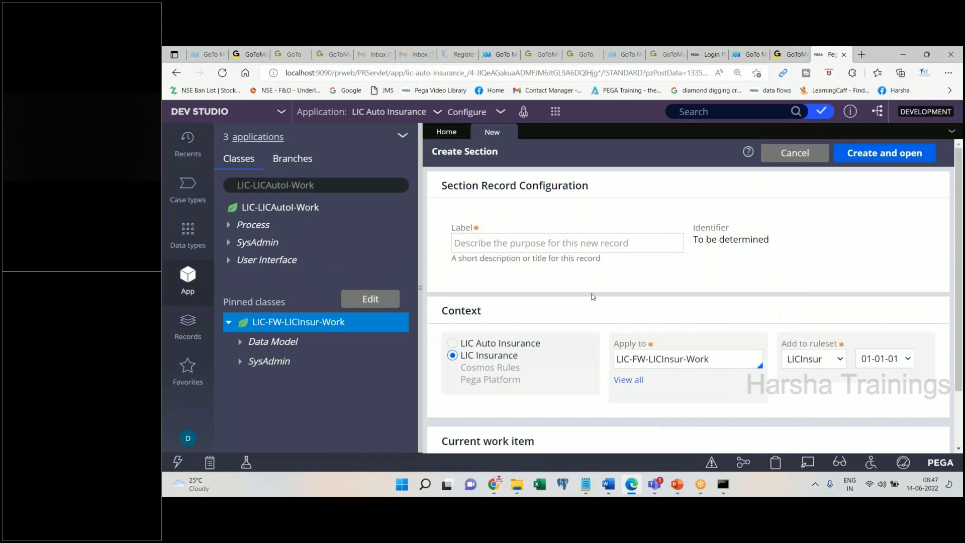
left_click(607, 484)
left_click(607, 484)
- Label the section CustomerDetailsSec, capture the form in Word, and create and open it
left_click(508, 243)
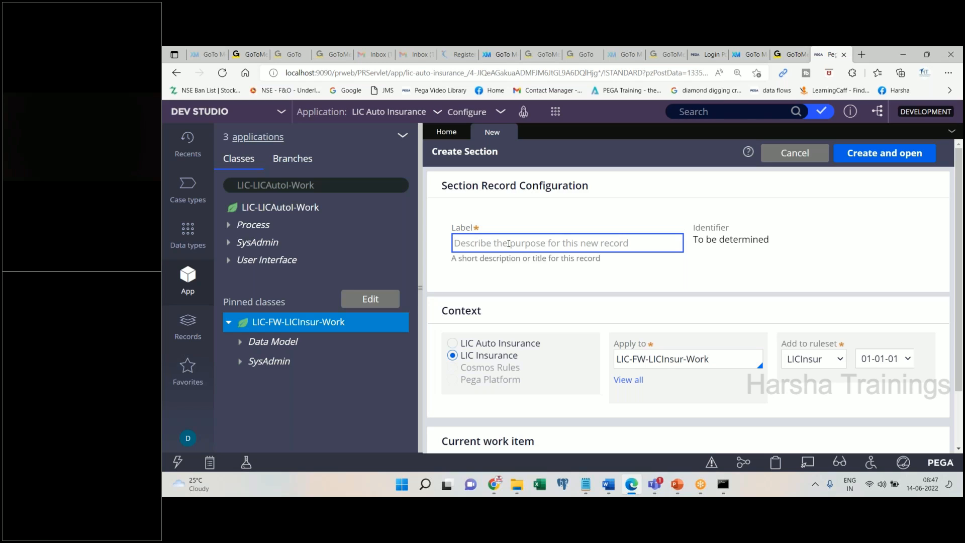
type("Customer")
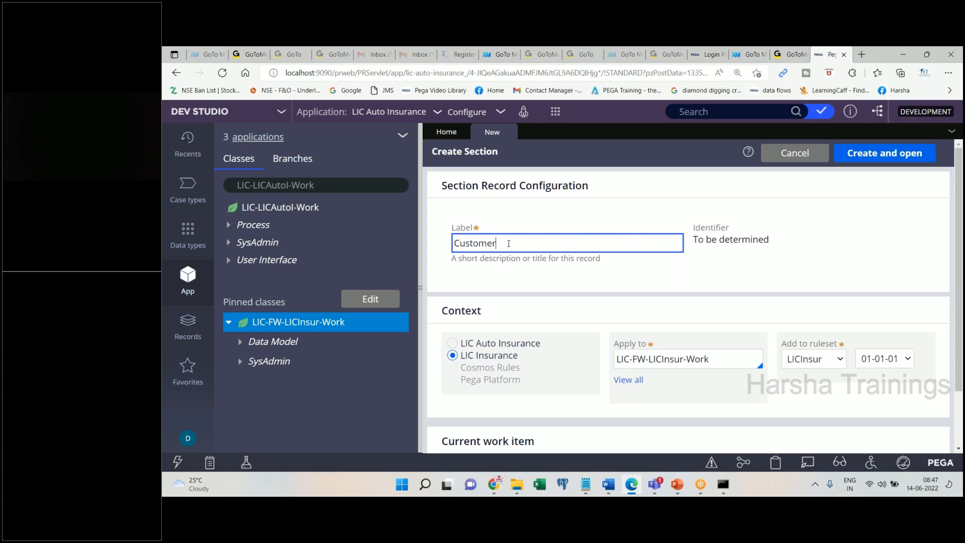
type("DetailsSec")
key("Tab")
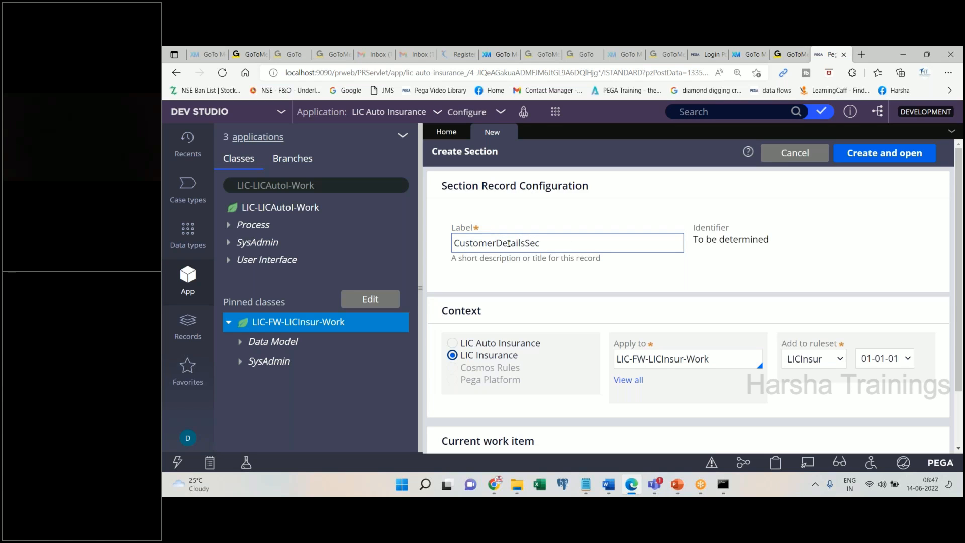
left_click(608, 485)
key("ctrl+v")
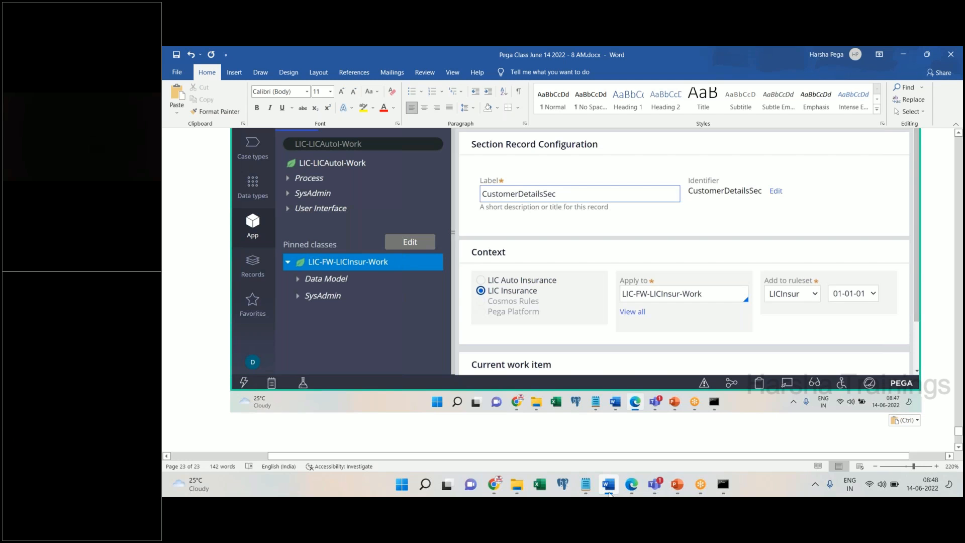
left_click(608, 485)
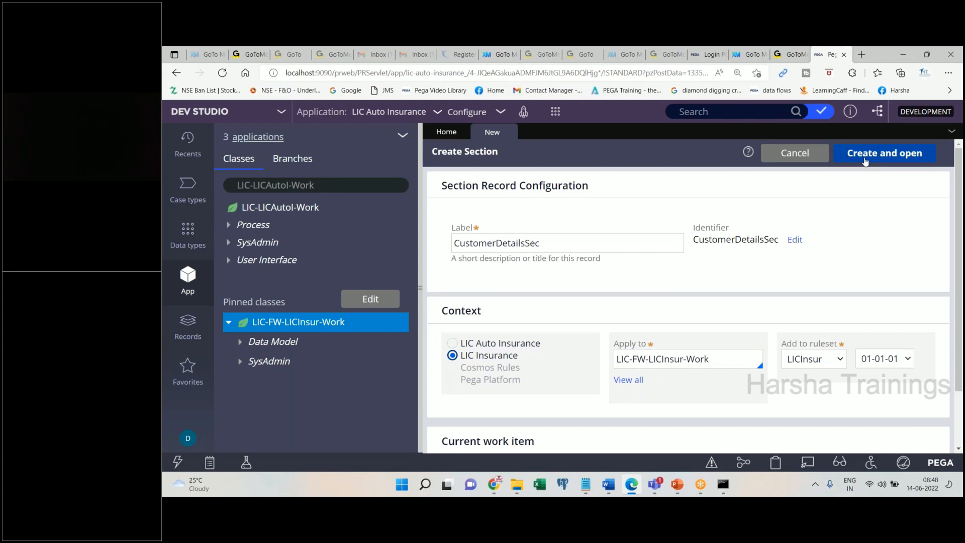
left_click(607, 248)
key("shift+Left")
key("shift+Left")
key("shift+Left")
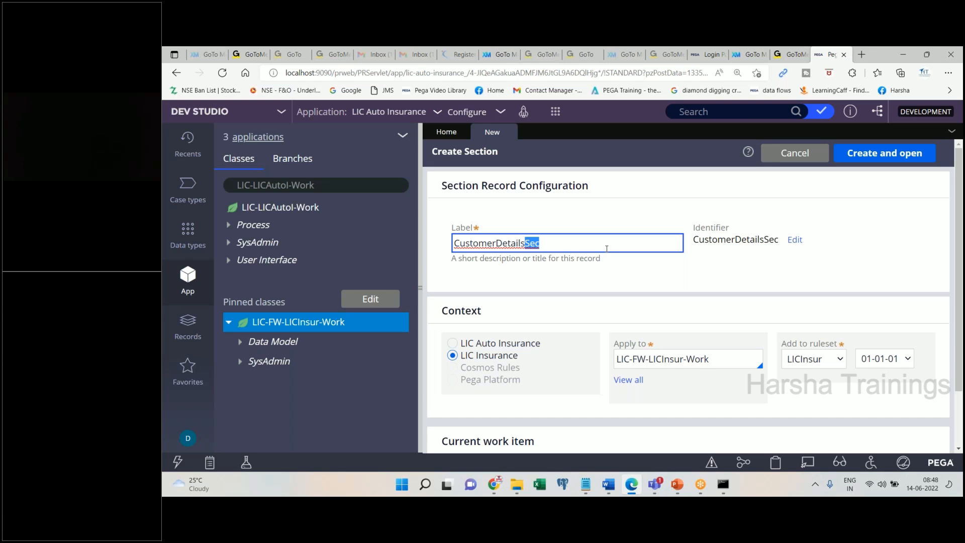
key("Return")
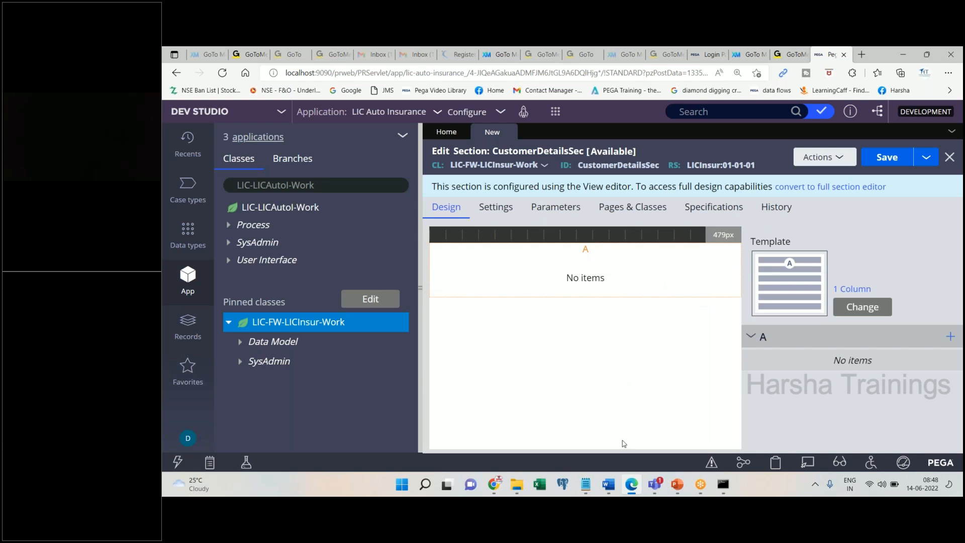
- Note 'Create and open' in Word and paste the new section editor screenshot
left_click(608, 485)
type("Create and open")
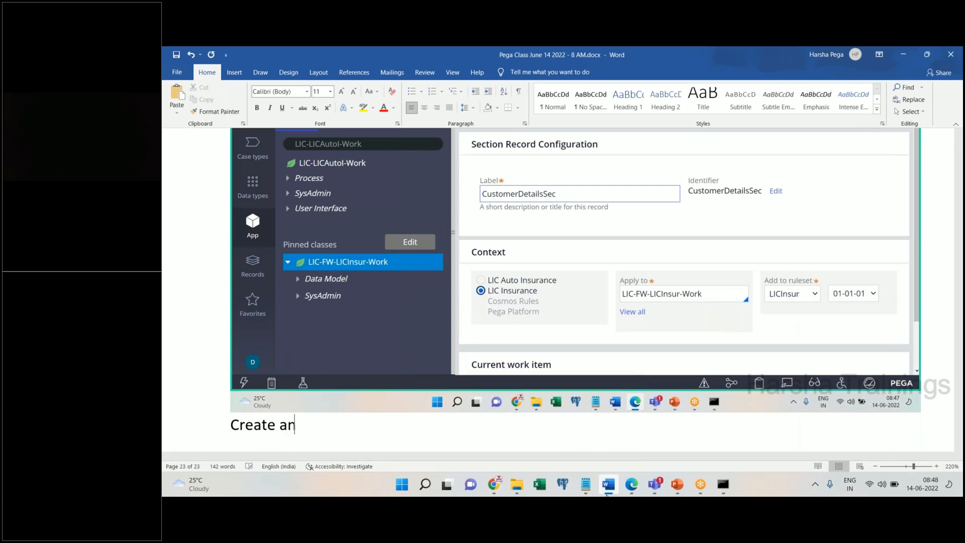
key("Return")
key("ctrl+v")
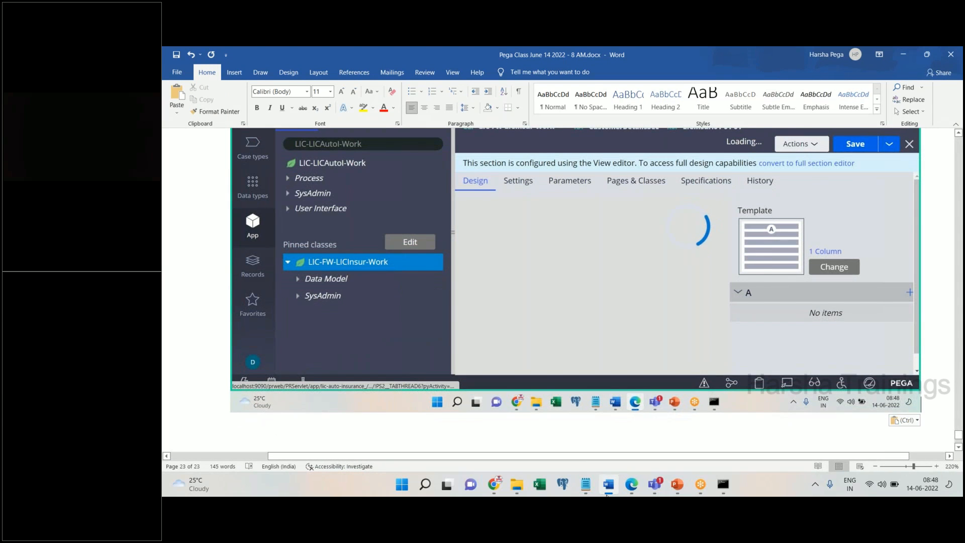
left_click(608, 485)
left_click(608, 484)
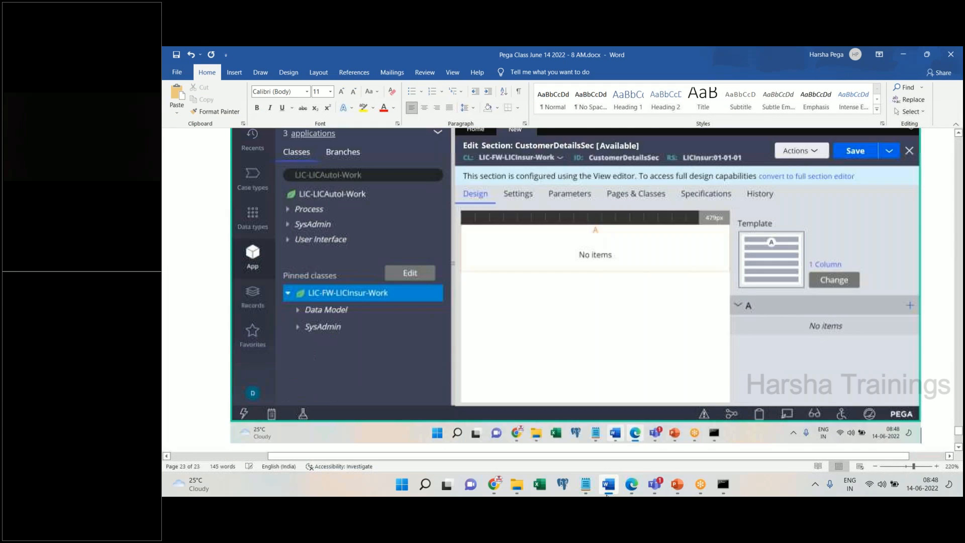
- Add the line 'Click on the link “covert to full section editor”' below the screenshot
key("Return")
type("Click on the")
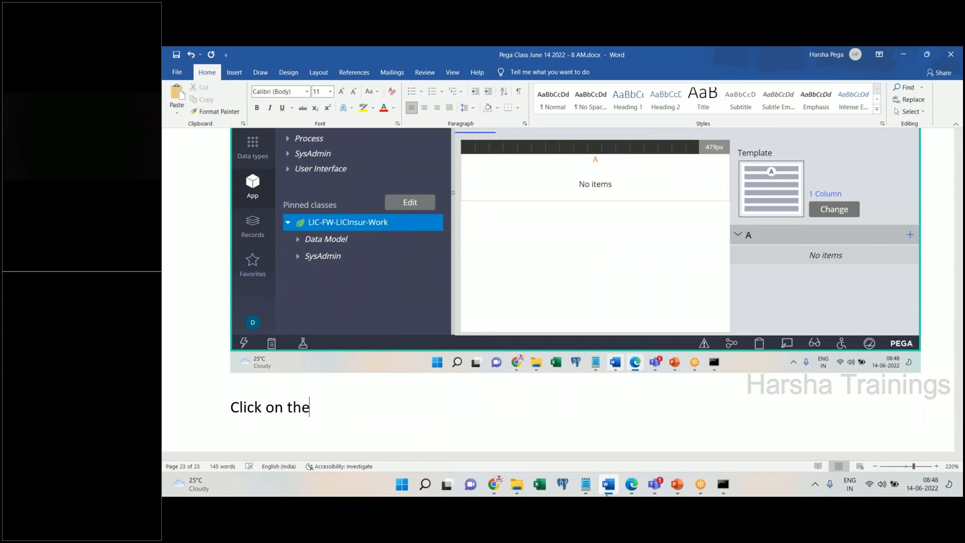
type(" link covert to full section editi")
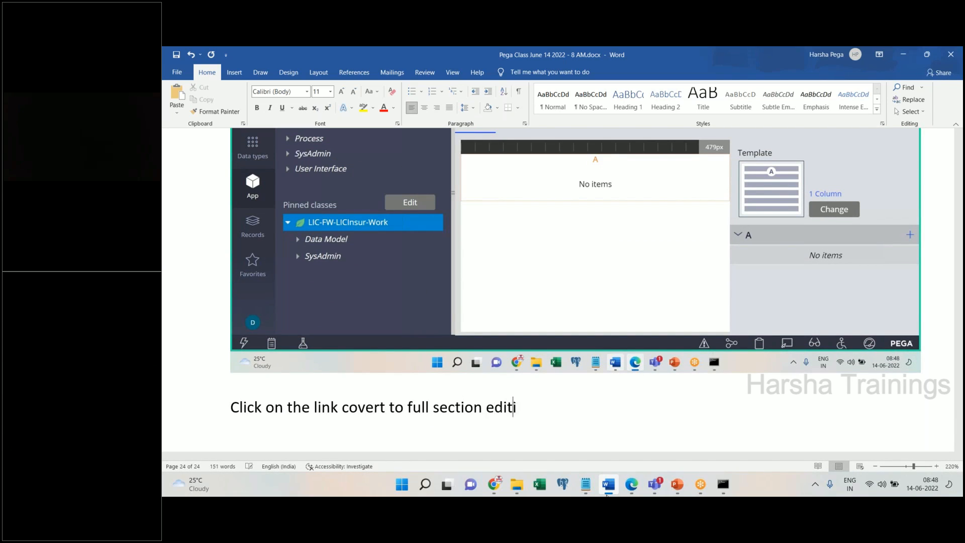
key("BackSpace")
type("or\"")
left_click(339, 413)
key("Right")
type("\"")
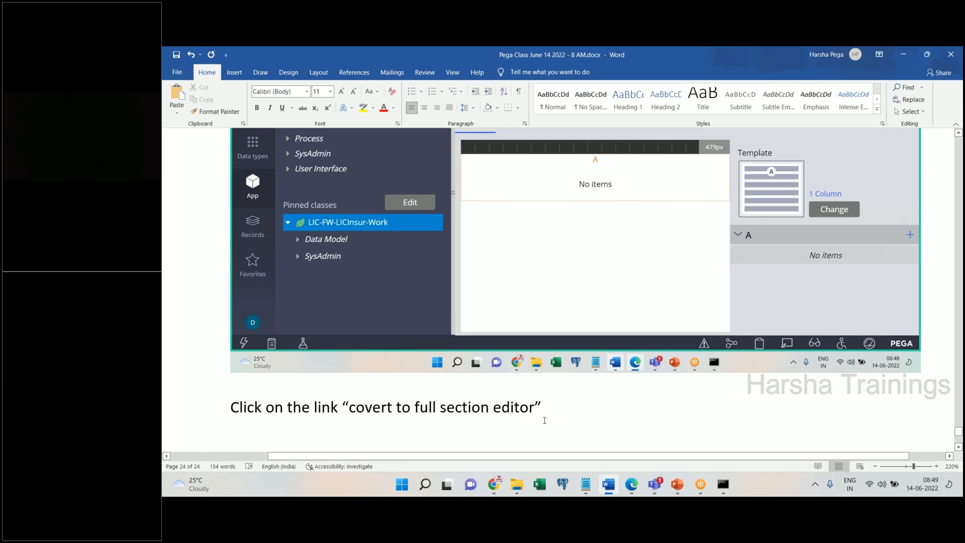
key("alt+Tab")
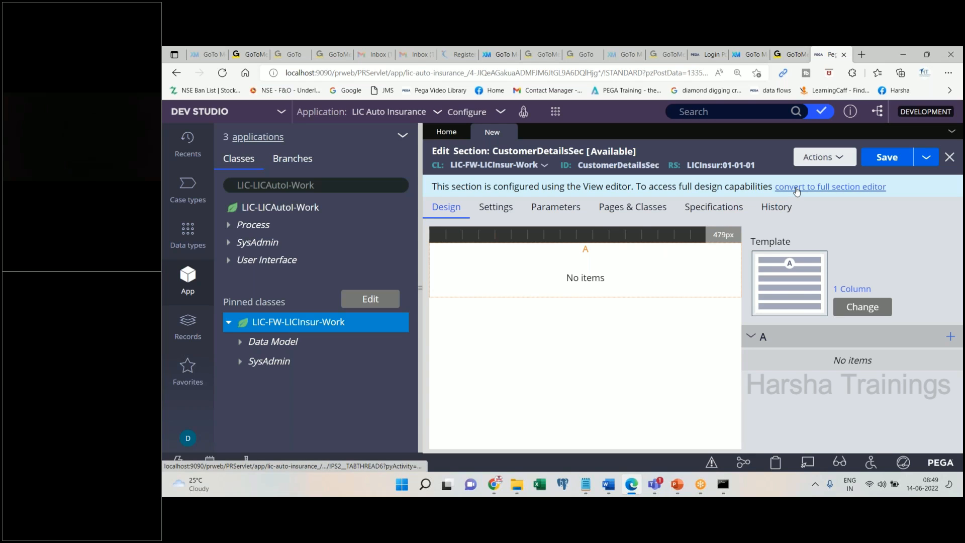
- Convert CustomerDetailsSec to a full section, confirming with Submit in the conversion dialog
left_click_drag(899, 188, 777, 190)
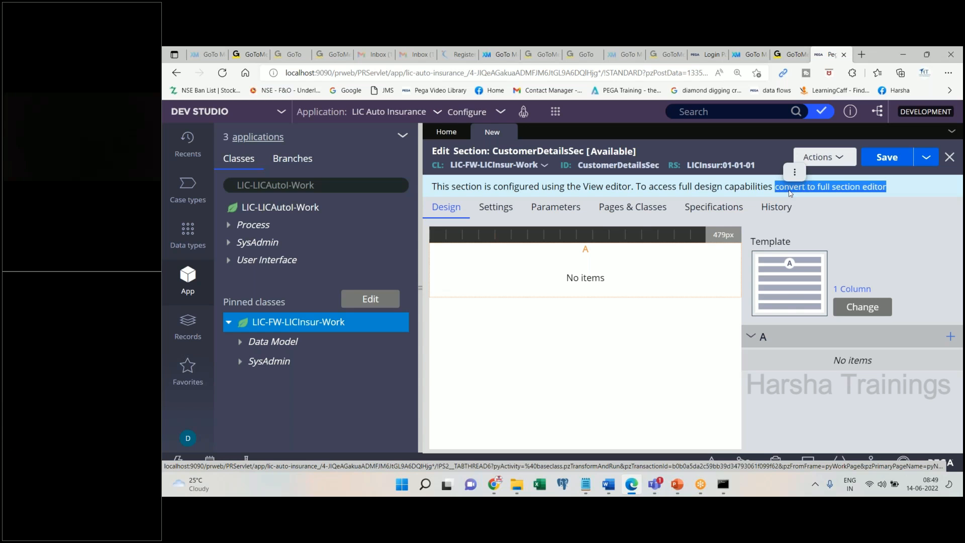
left_click(607, 485)
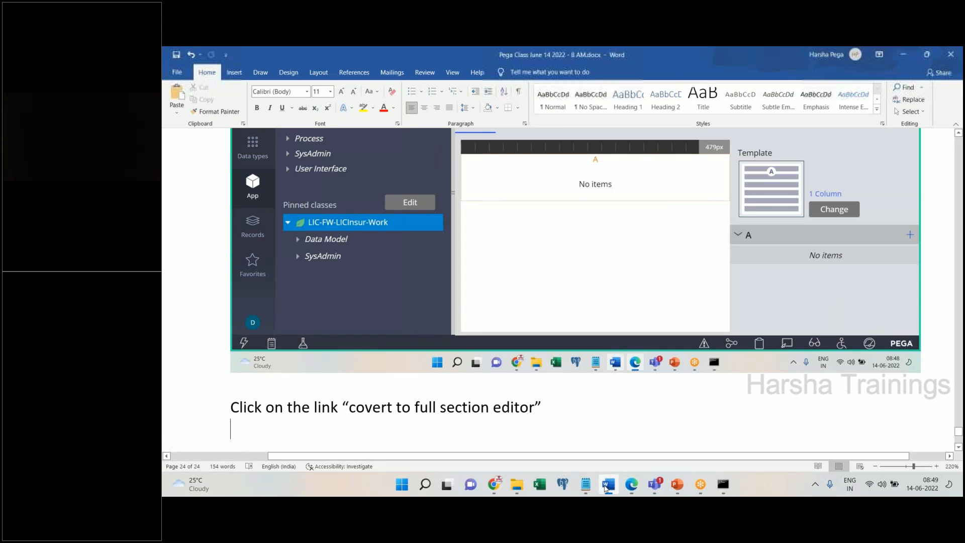
left_click(607, 485)
left_click(854, 186)
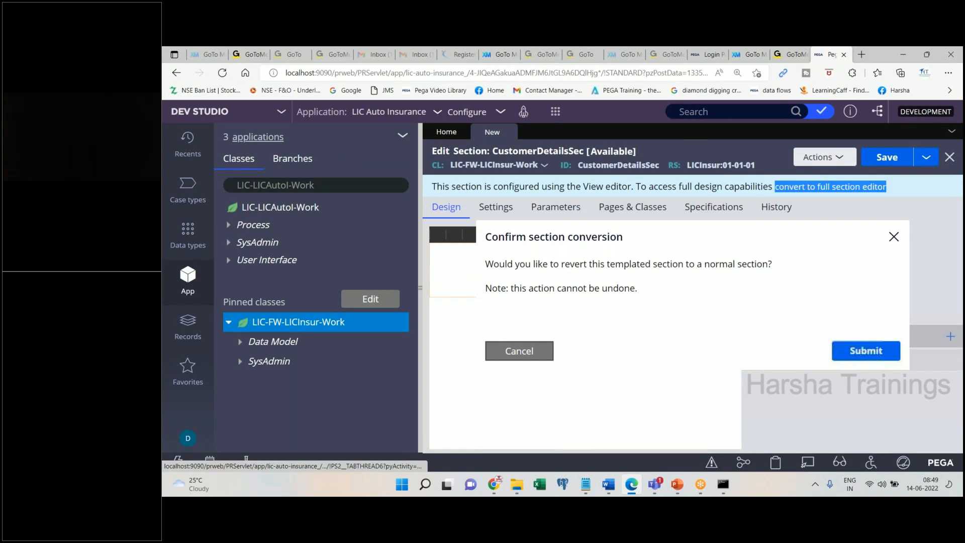
left_click(863, 351)
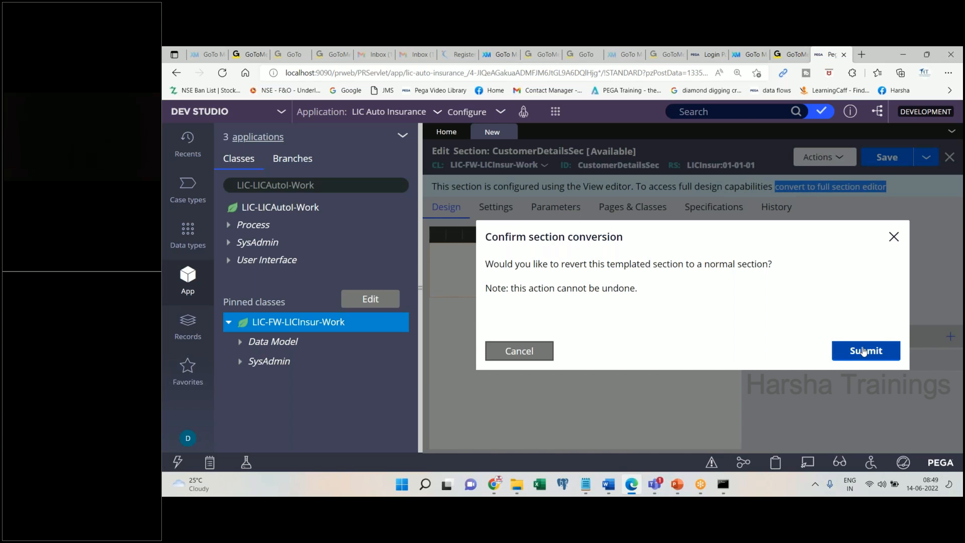
left_click(608, 485)
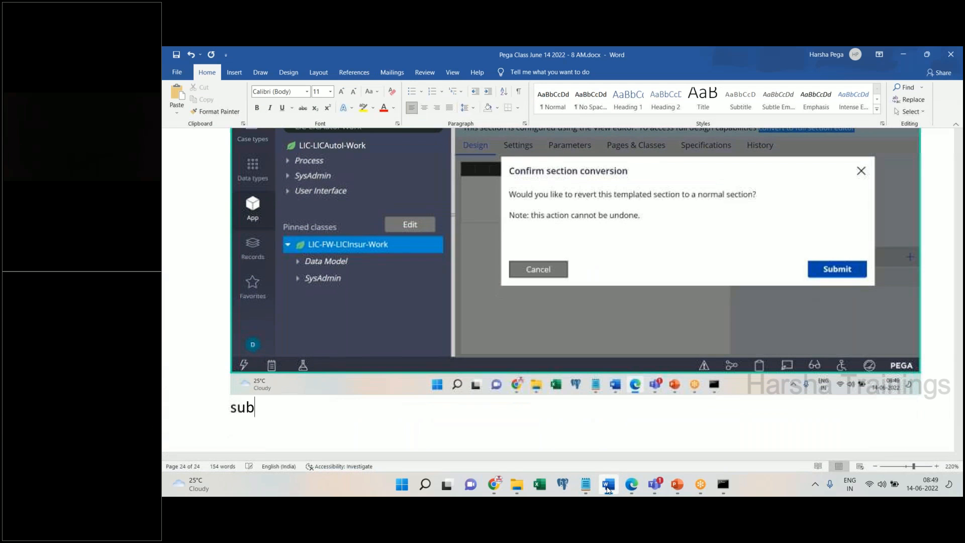
type("mit")
left_click(608, 485)
left_click(863, 351)
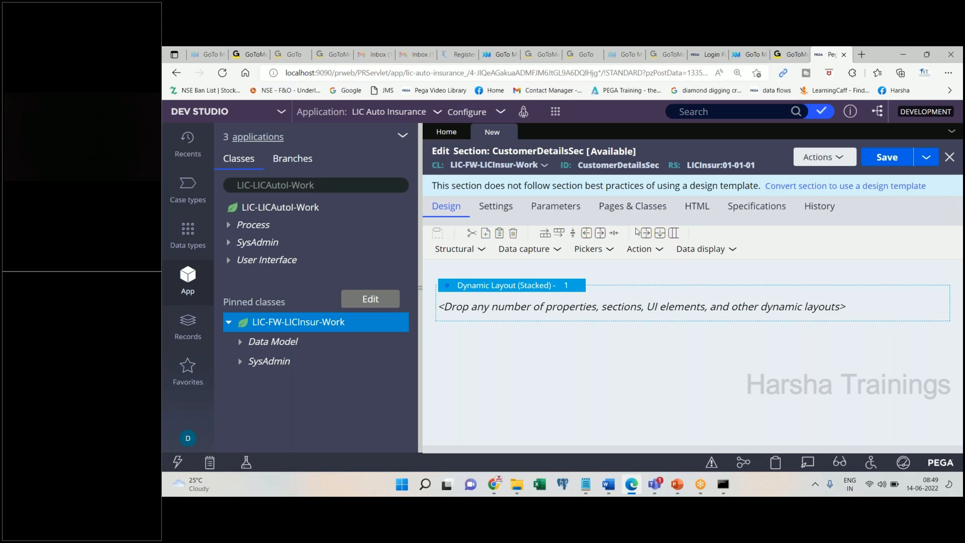
- Paste the converted section screenshot into the Word notes
left_click(609, 486)
key("ctrl+v")
left_click(609, 485)
- Browse the Structural, Data capture, Pickers, Action and Data display menus, ending on Data capture
left_click(474, 256)
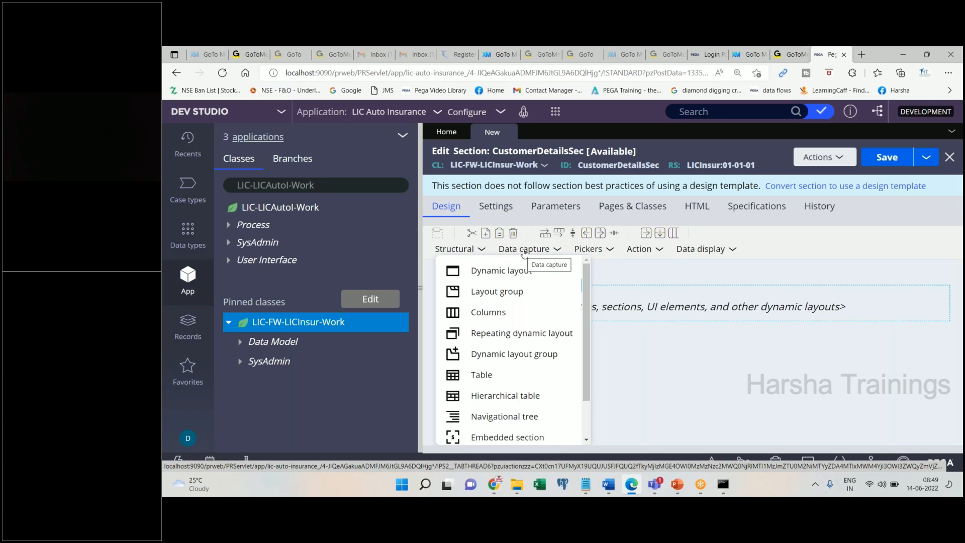
left_click(524, 250)
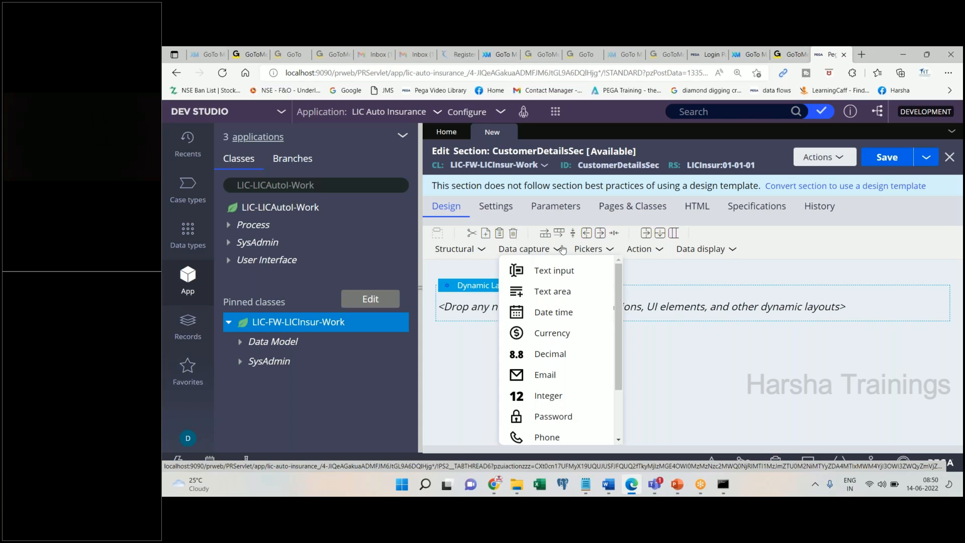
left_click(589, 250)
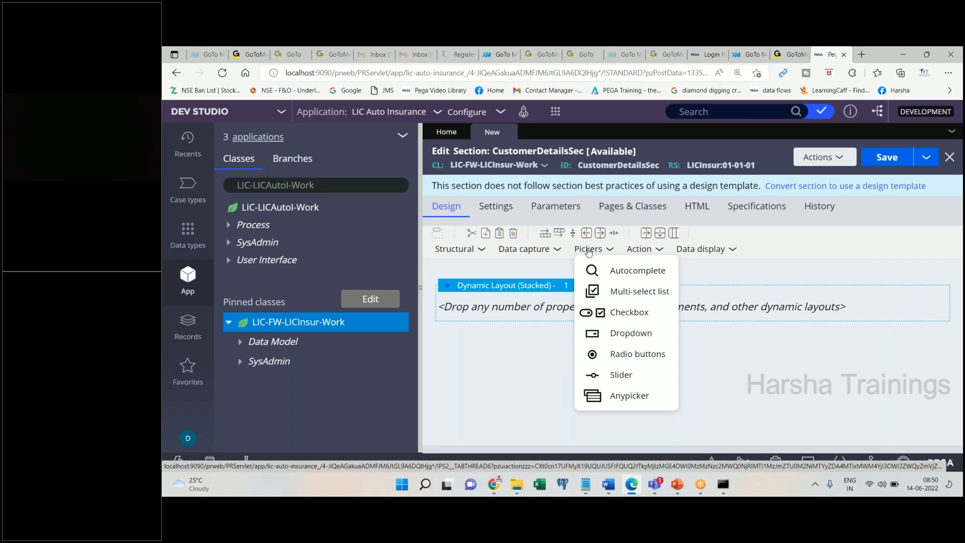
left_click(637, 250)
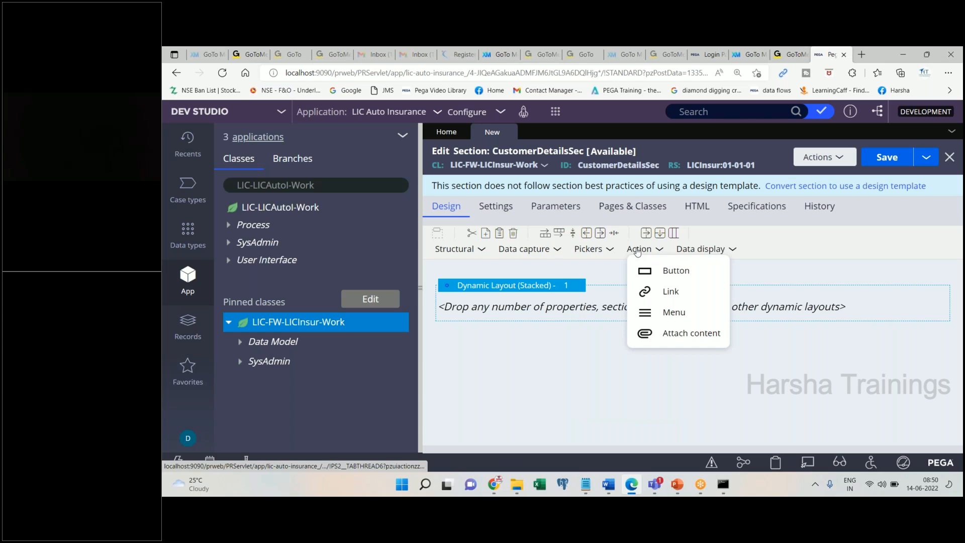
left_click(719, 254)
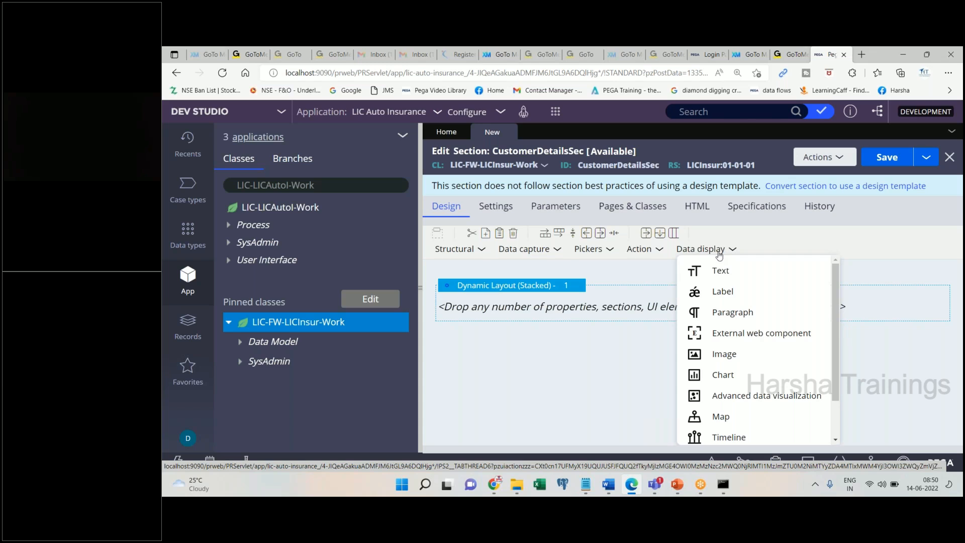
left_click(544, 255)
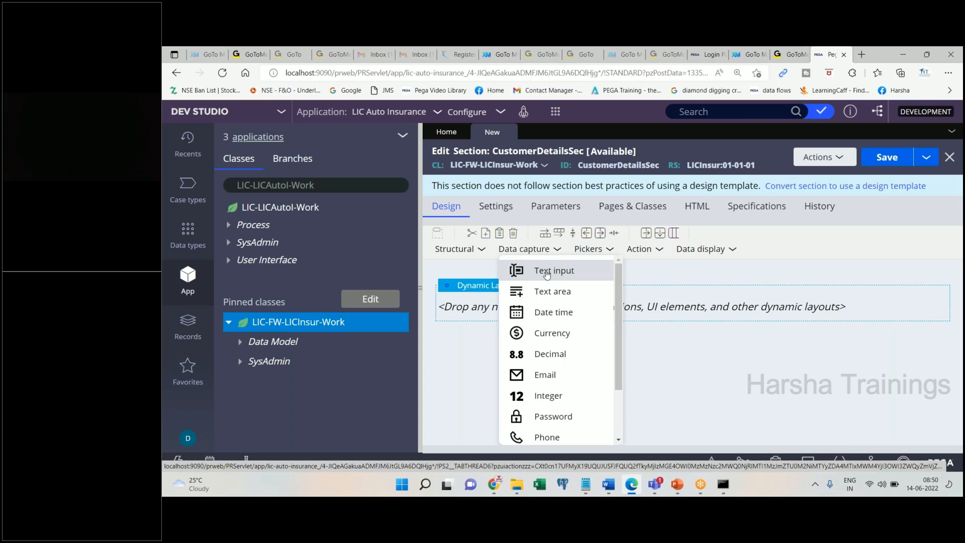
left_click(608, 484)
- Write 'Drag and drop the respective control into the layout' and paste the data capture list screenshot
type("Rag and")
key("BackSpace")
key("BackSpace")
key("BackSpace")
key("BackSpace")
key("BackSpace")
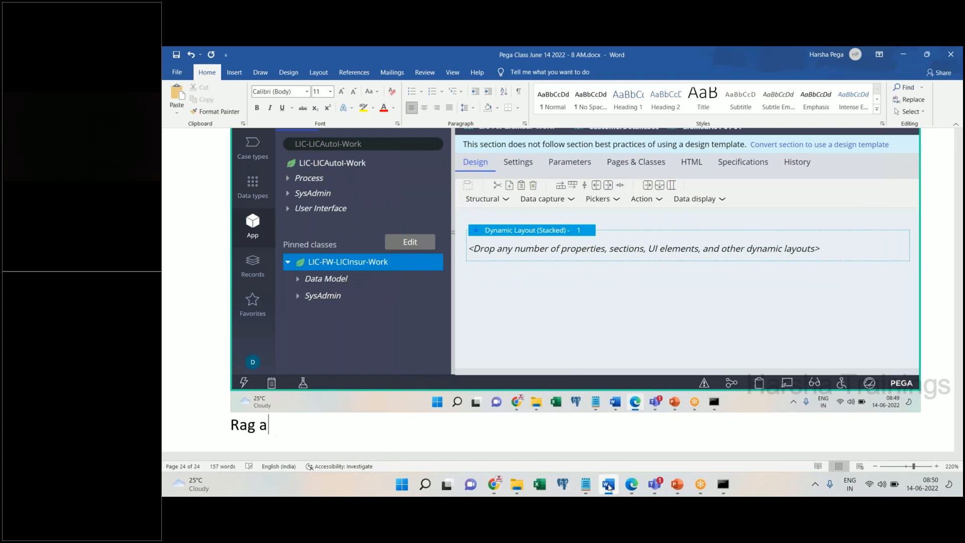
key("BackSpace")
key("BackSpace")
type("Drag and drop th")
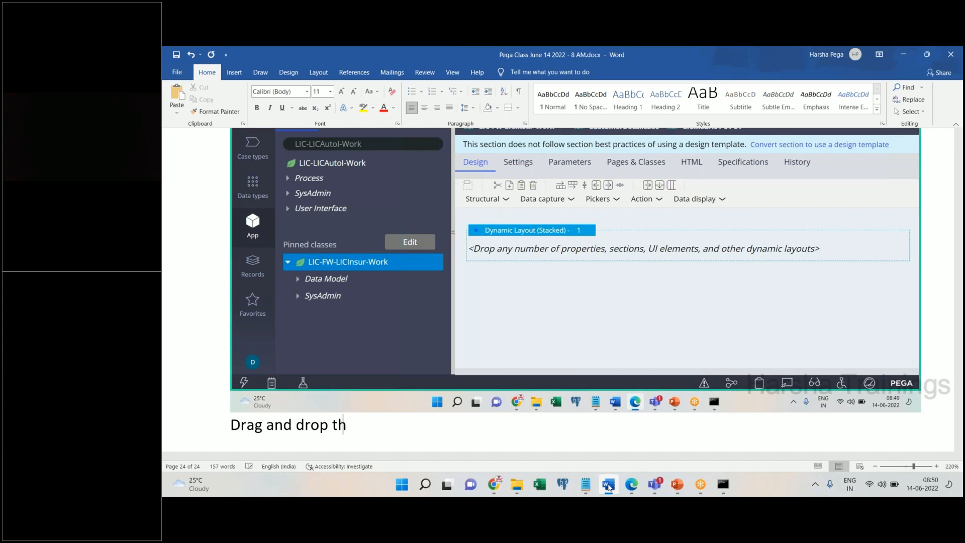
type("e respective co")
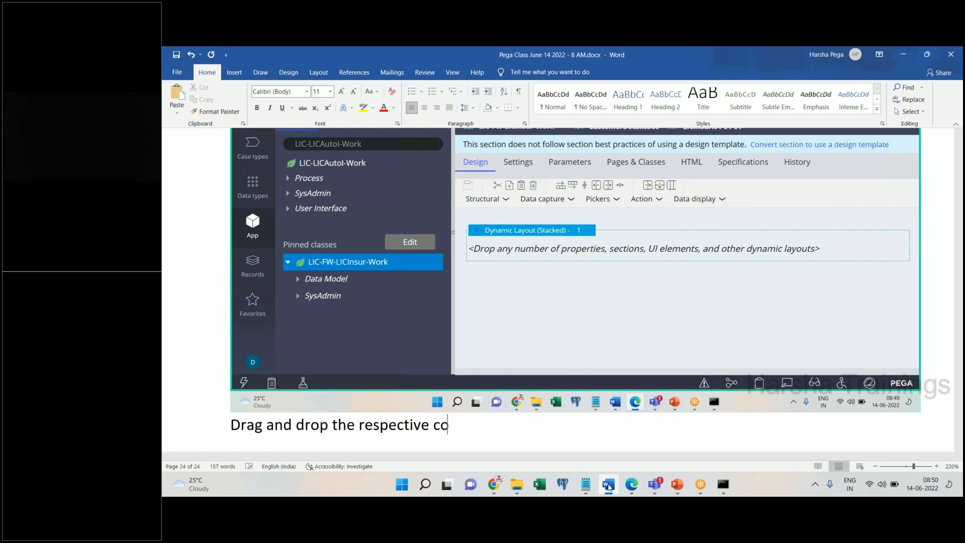
type("ntrol into the ")
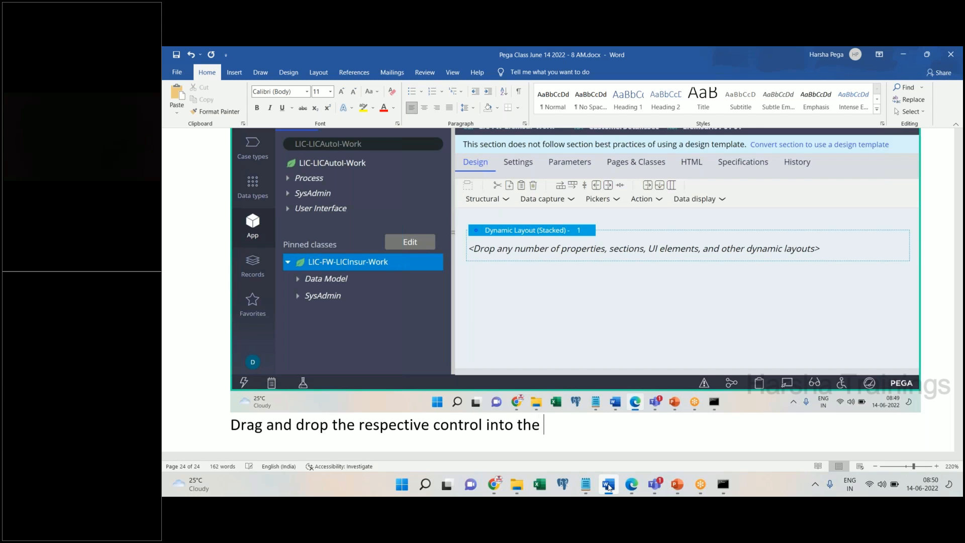
type("layout")
key("Return")
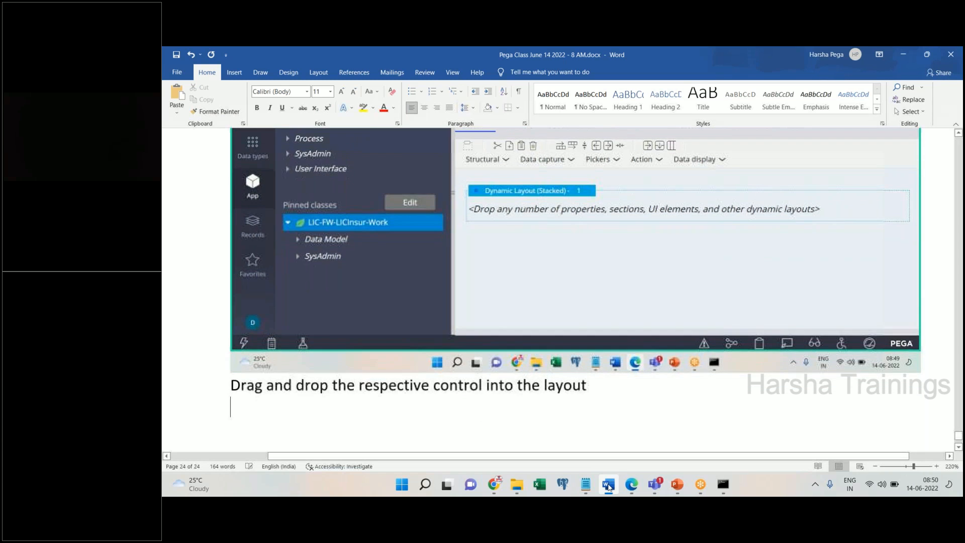
key("ctrl+v")
- Drag a Text input control into the section's dynamic layout
left_click(608, 486)
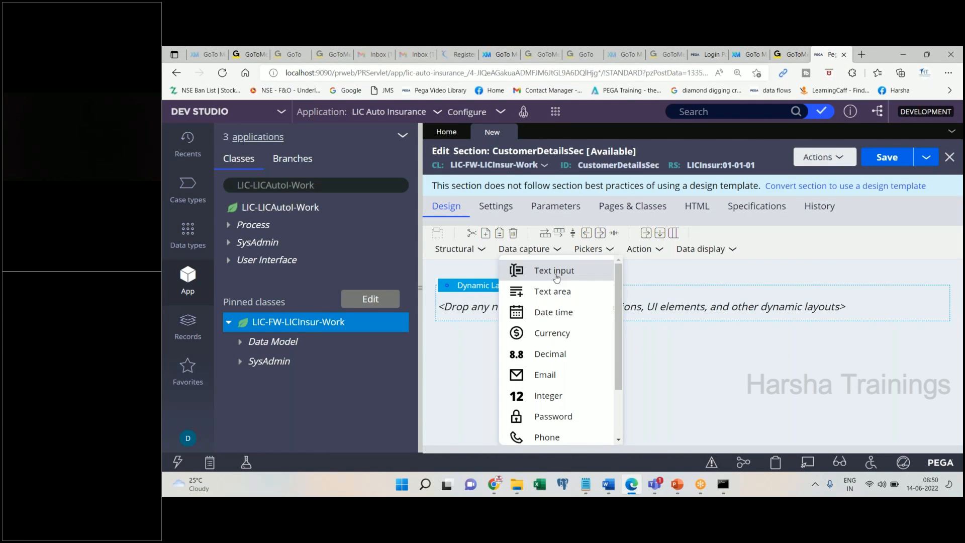
left_click_drag(555, 276, 513, 311)
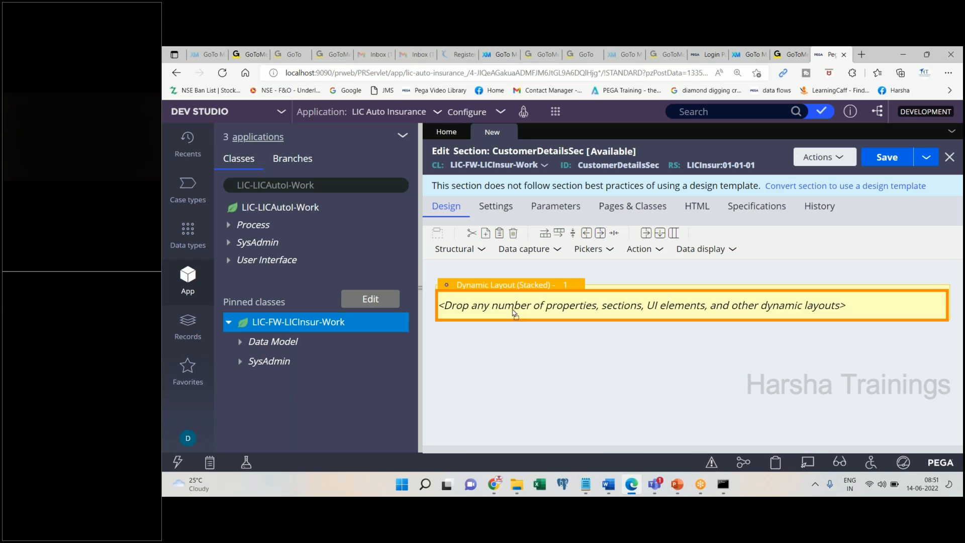
left_click_drag(514, 315, 514, 315)
- Paste the Text input screenshot into Word and add the line 'add all other controls'
left_click(608, 484)
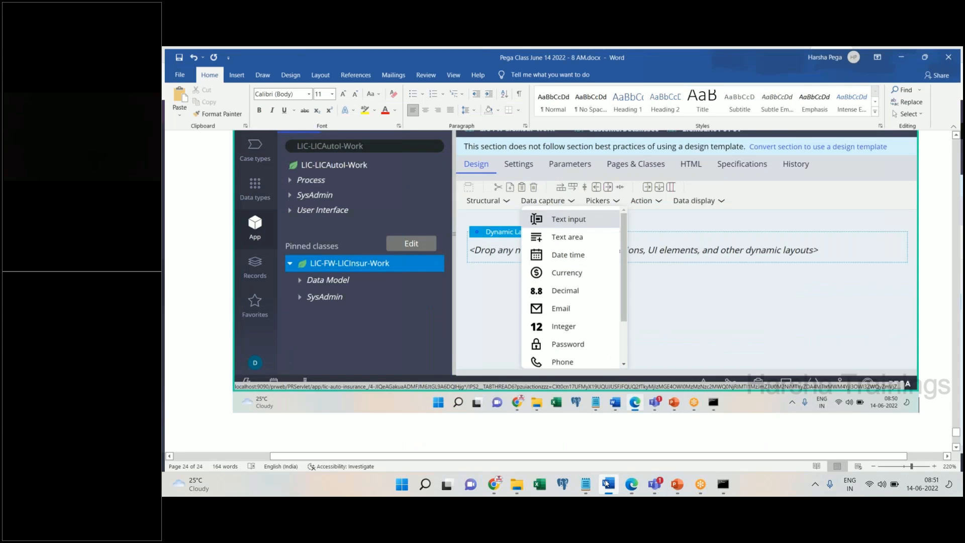
left_click(608, 484)
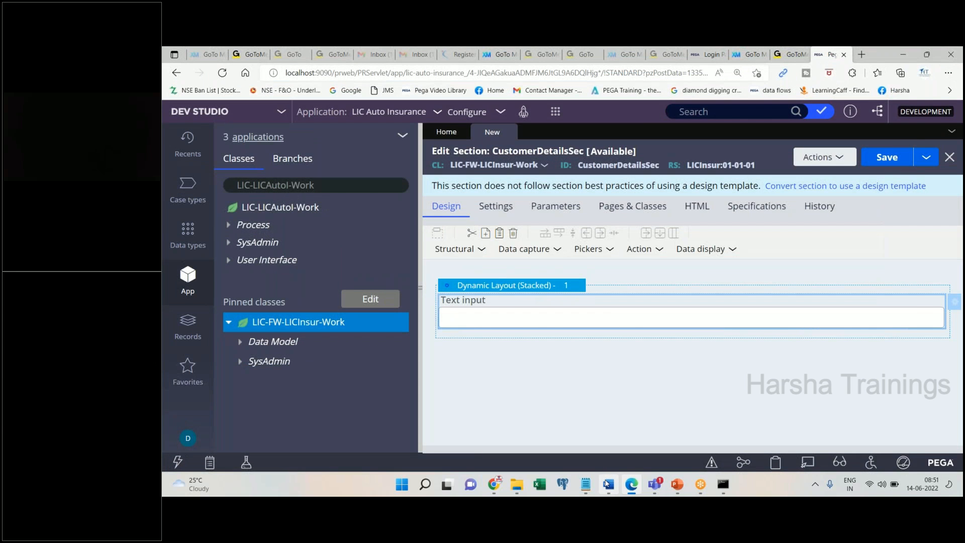
left_click(608, 484)
key("ctrl+v")
key("Return")
type("Double click")
key("BackSpace")
key("BackSpace")
key("BackSpace")
key("BackSpace")
key("BackSpace")
key("BackSpace")
key("BackSpace")
key("BackSpace")
key("BackSpace")
key("BackSpace")
key("BackSpace")
key("BackSpace")
type("add allother")
key("BackSpace")
key("BackSpace")
key("BackSpace")
key("BackSpace")
key("BackSpace")
type("other controls")
key("Return")
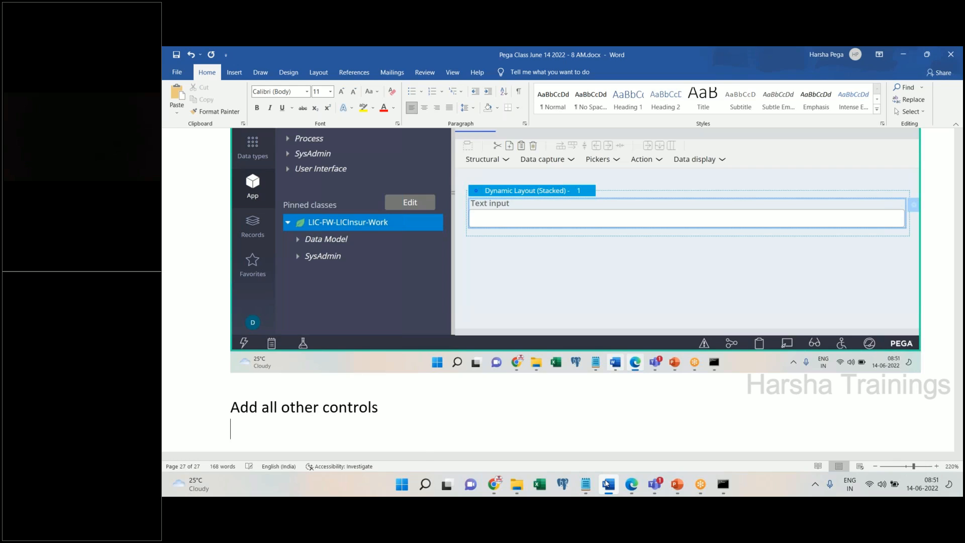
left_click(606, 484)
- Add a second Text input and an Integer field to the dynamic layout
left_click(555, 250)
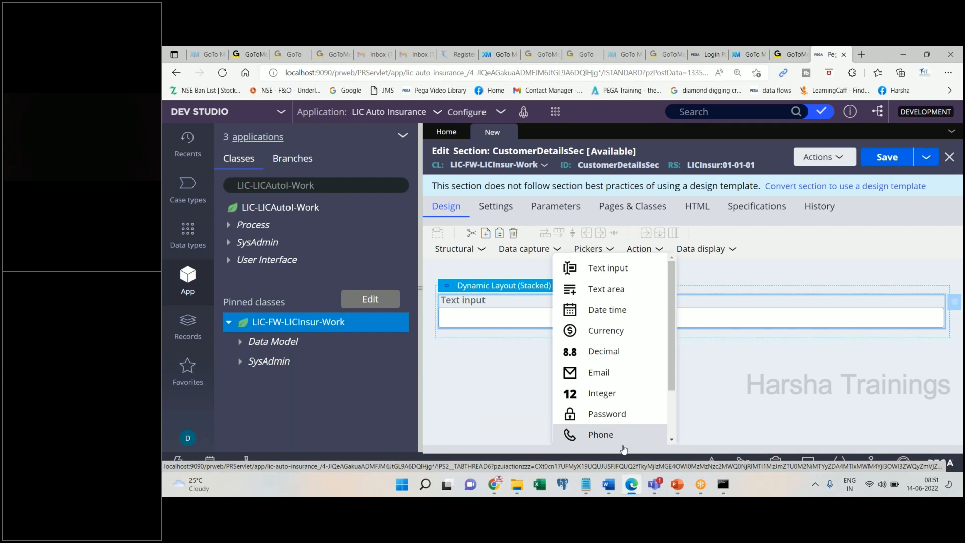
left_click(609, 484)
left_click(608, 484)
left_click_drag(607, 317, 491, 347)
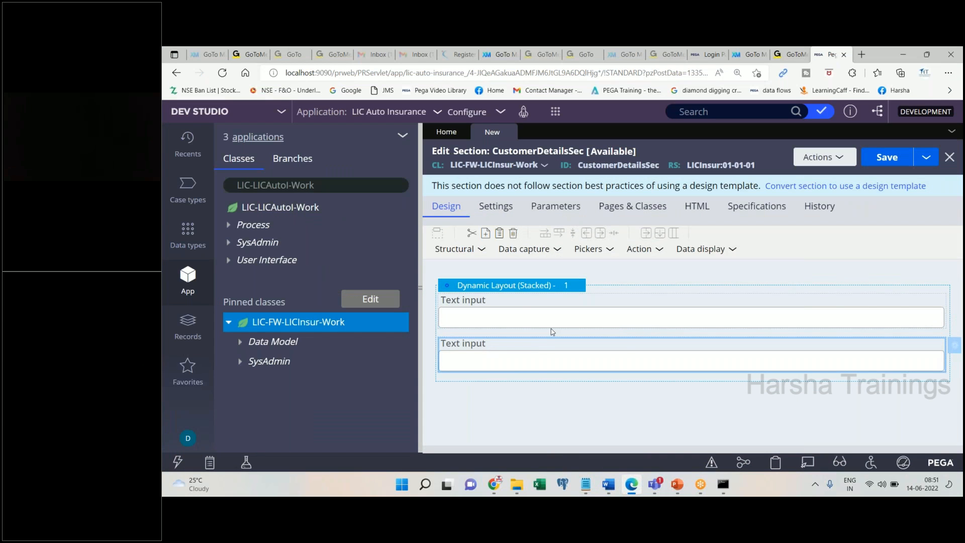
left_click(552, 248)
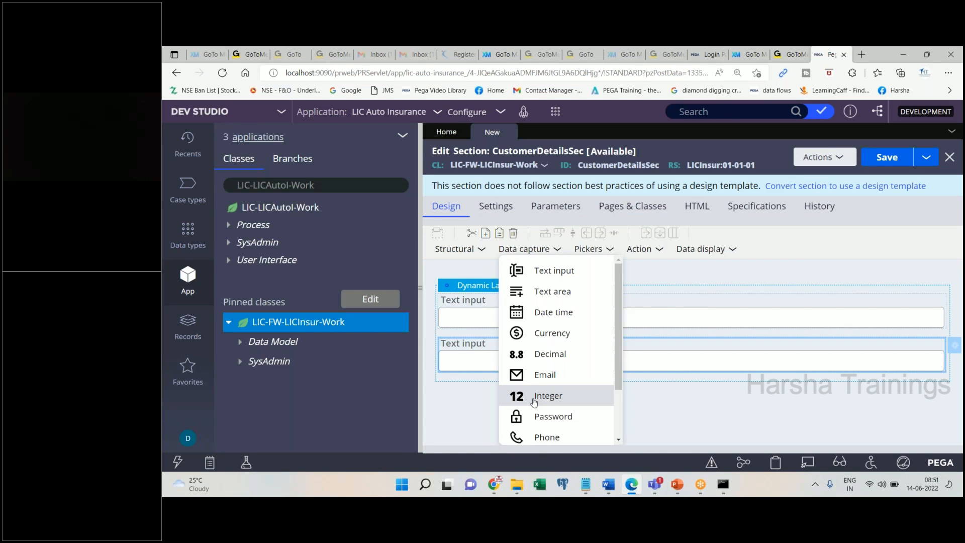
left_click(608, 489)
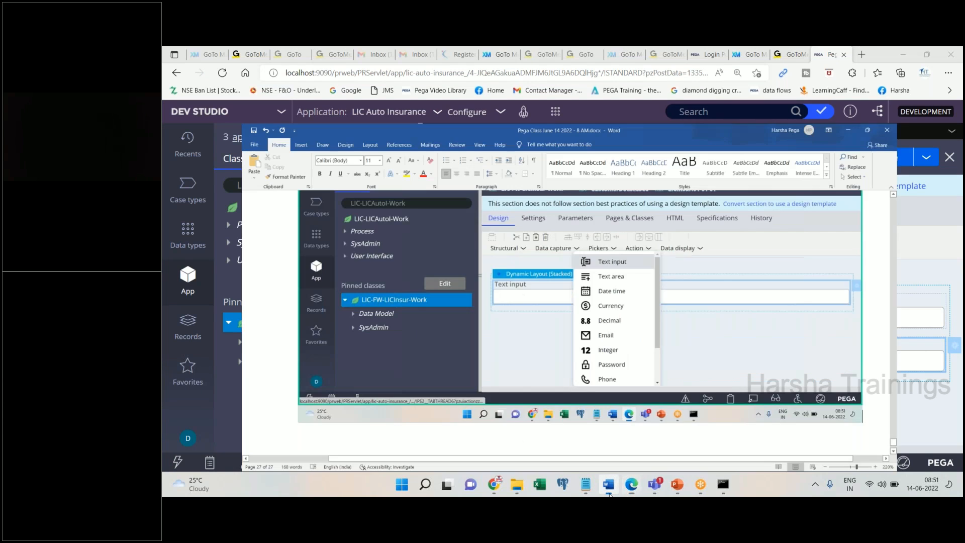
left_click(609, 490)
left_click(571, 262)
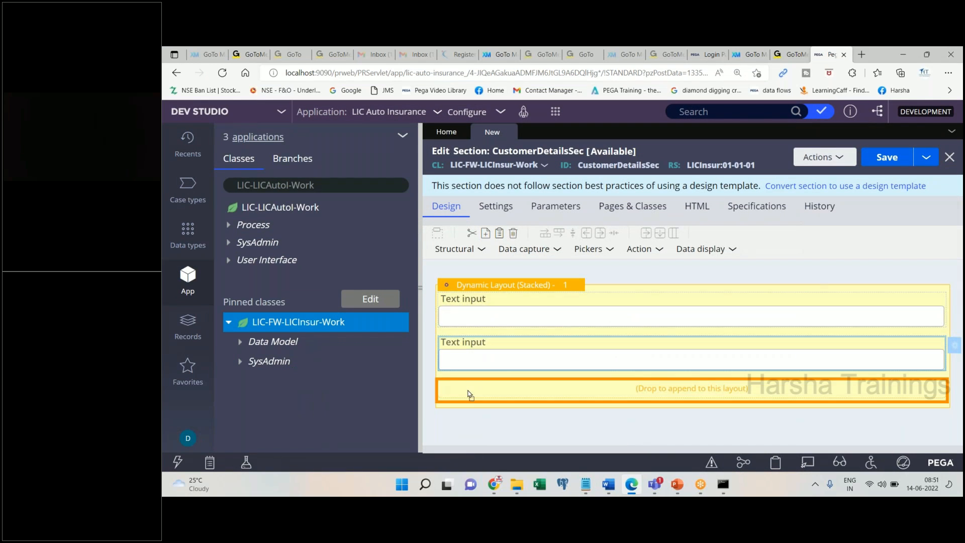
left_click_drag(469, 395, 470, 395)
- Add a Radio buttons control with Options A, B and C above the Integer field
left_click(553, 249)
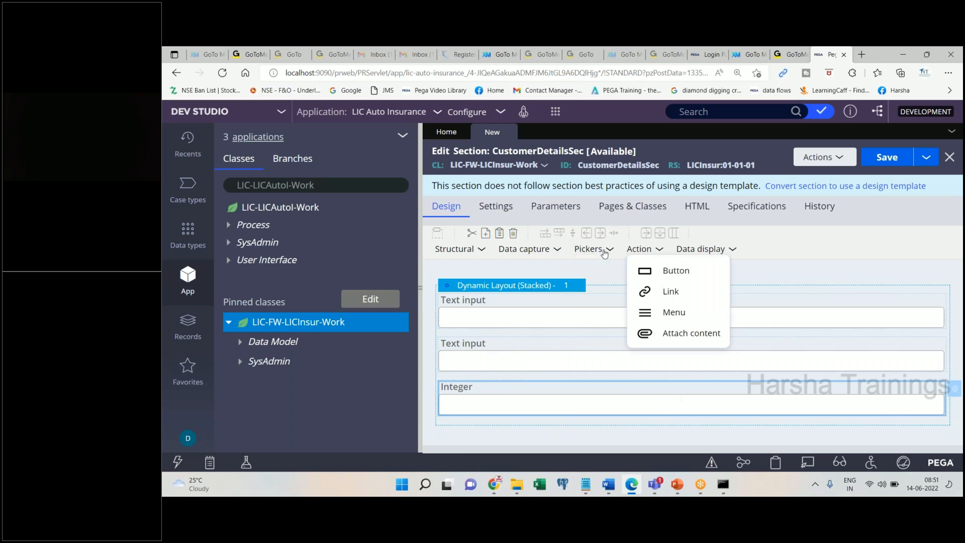
mouse_move(603, 252)
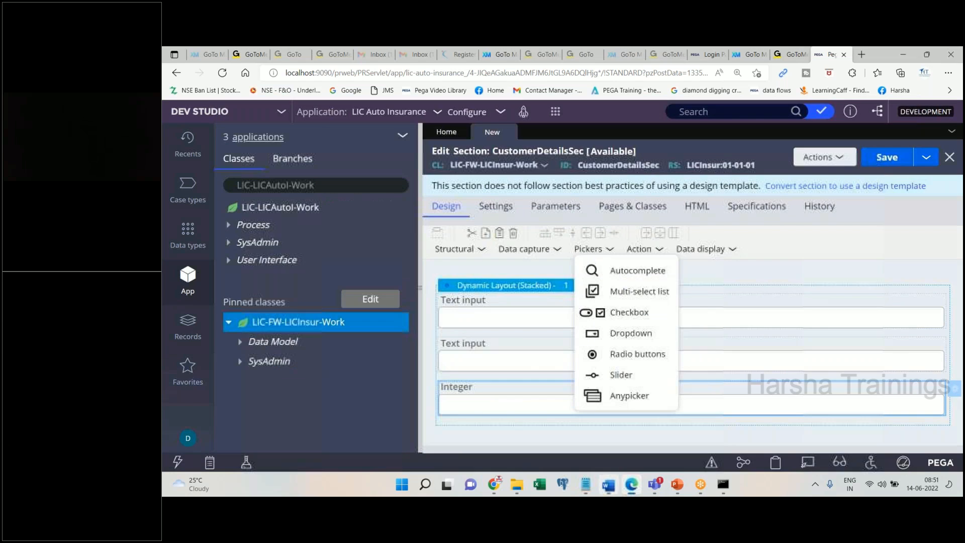
mouse_move(622, 357)
left_mouse_down()
mouse_move(547, 381)
mouse_move(509, 420)
mouse_move(539, 417)
left_mouse_up()
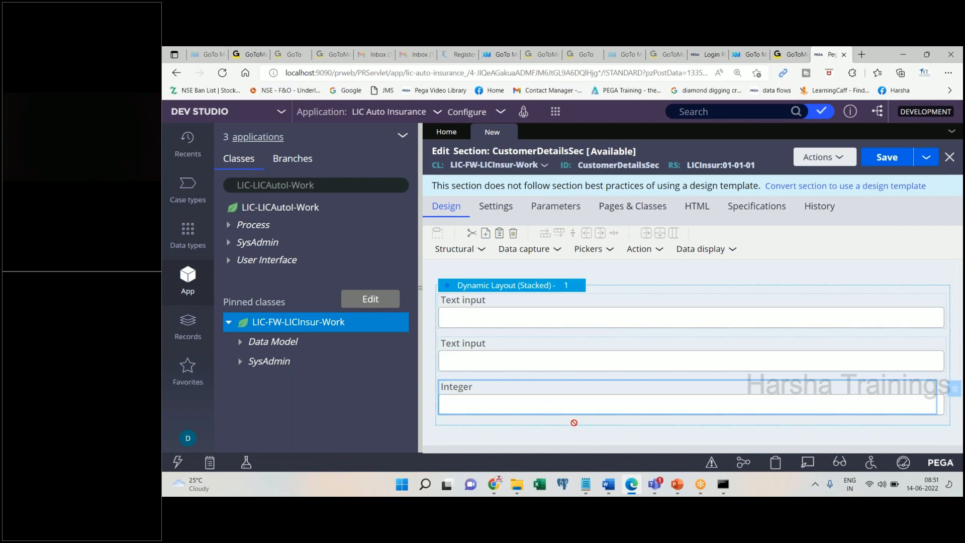
left_click_drag(545, 395, 545, 397)
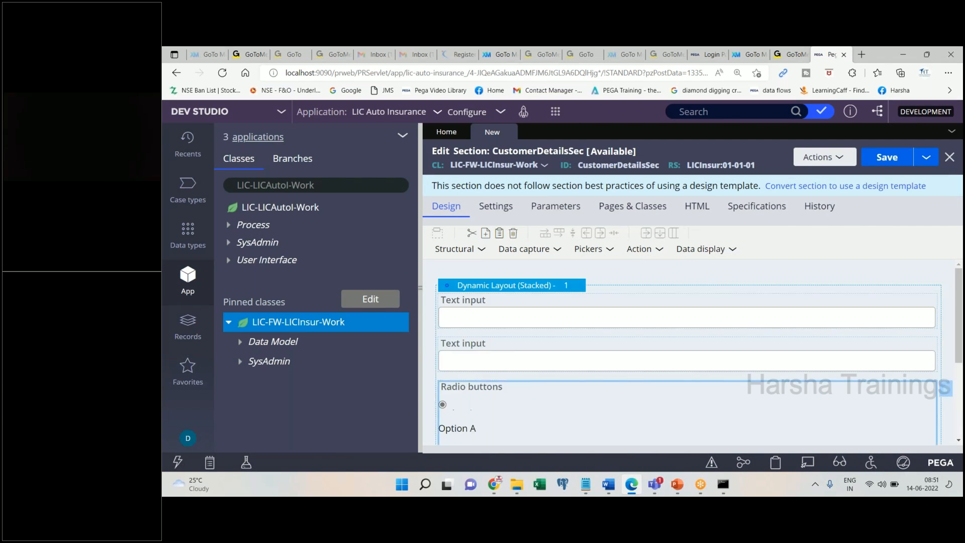
left_click_drag(960, 303, 962, 389)
scroll(797, 298, "up", 2)
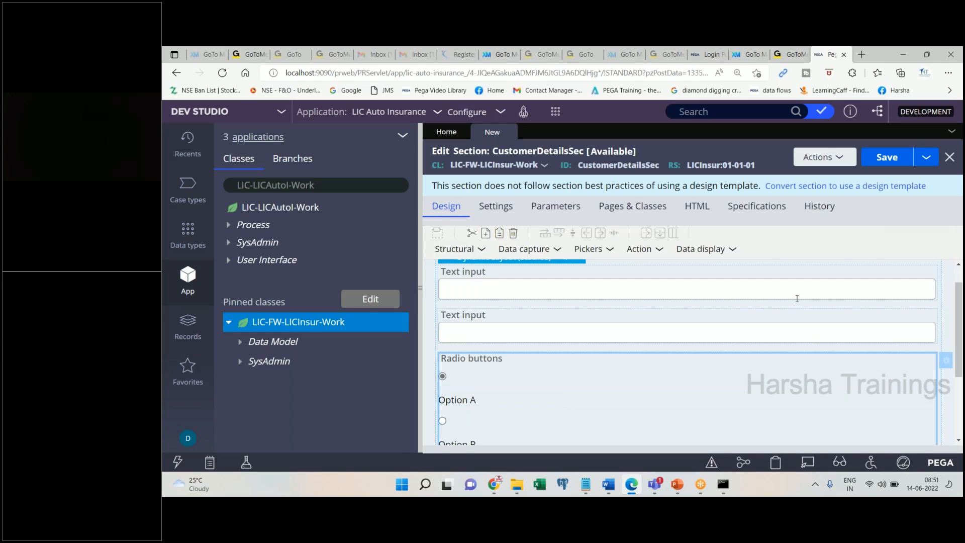
- Hide the class explorer and paste the section and Pickers list screenshots into Word
left_click(418, 289)
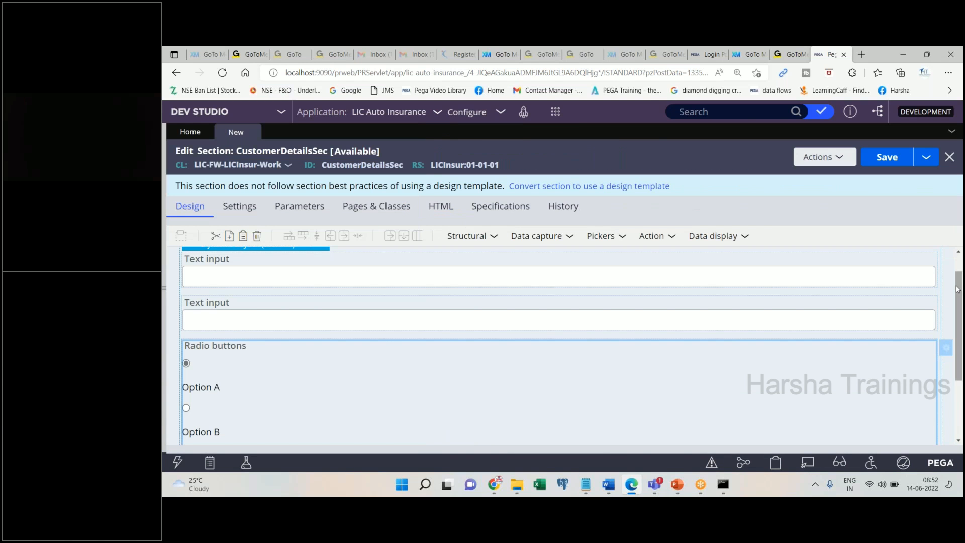
left_click(608, 483)
key("ctrl+v")
left_click(608, 484)
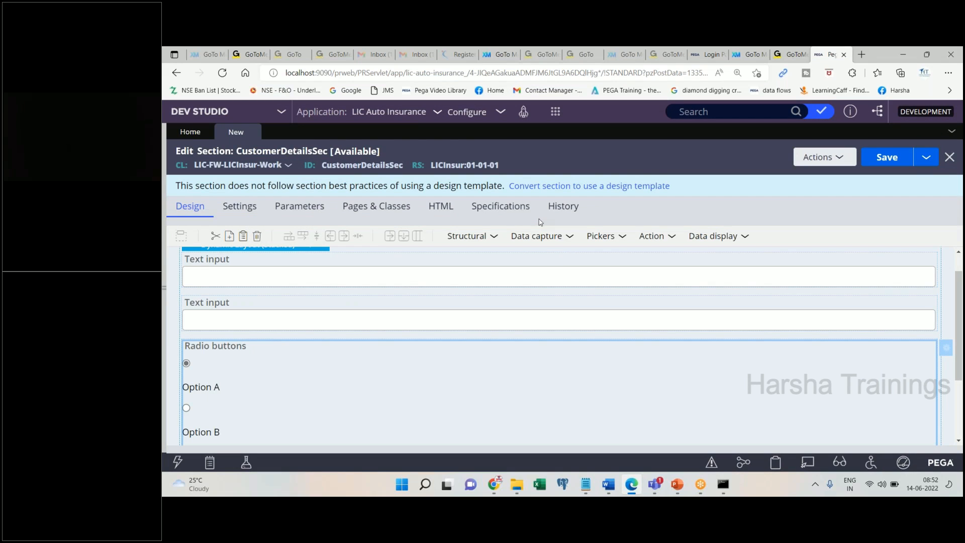
left_click(609, 238)
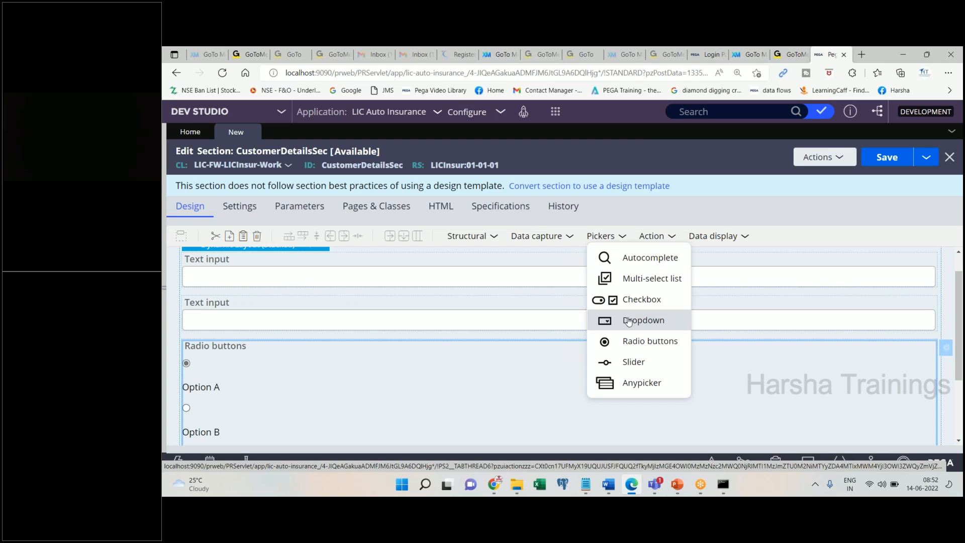
left_click(608, 484)
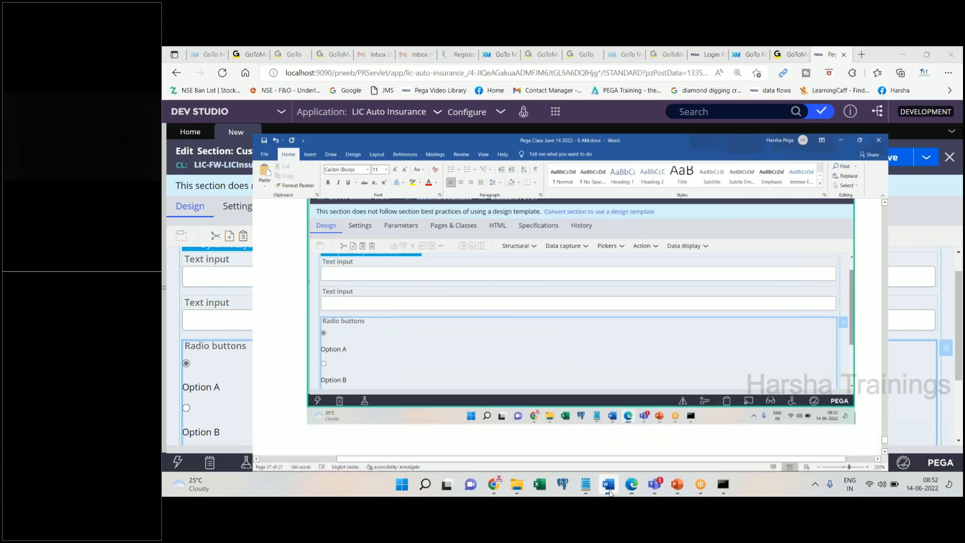
key("ctrl+v")
left_click(903, 55)
- Add a Dropdown from Pickers below the Integer field
scroll(841, 341, "down", 2)
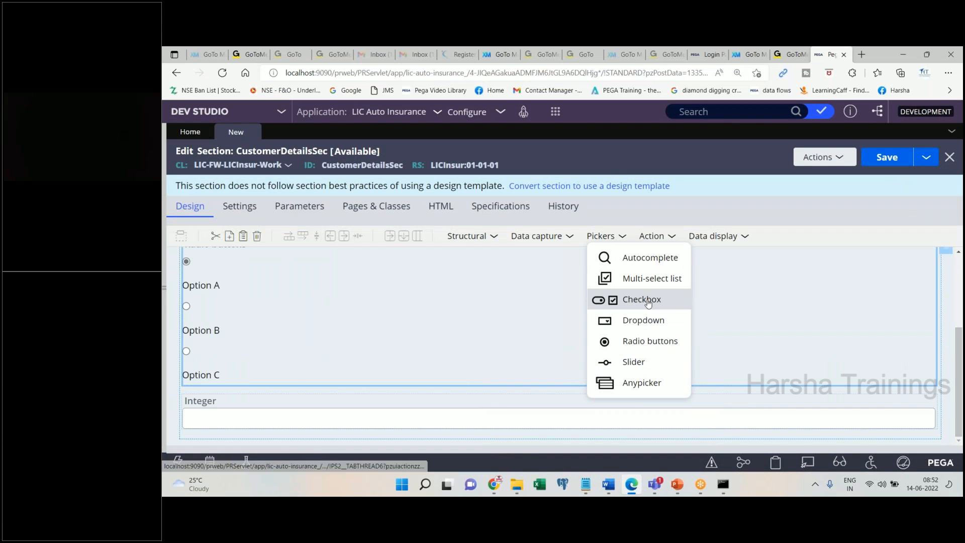
left_click_drag(609, 326, 580, 421)
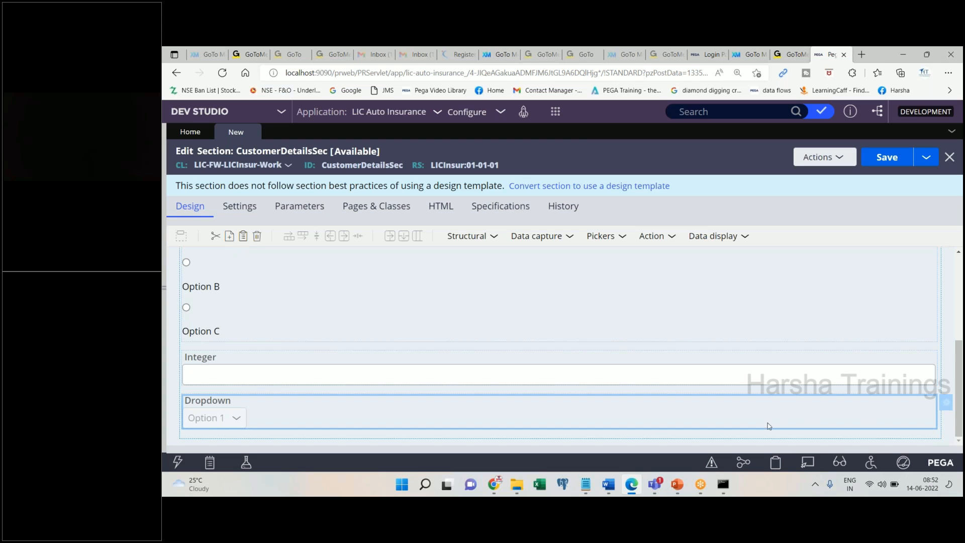
left_click(617, 484)
left_click(617, 484)
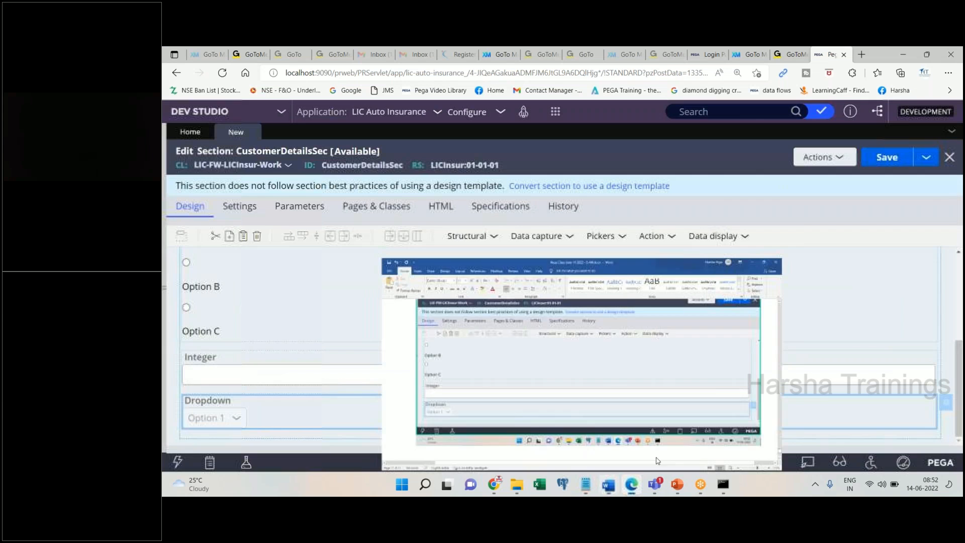
- Copy the Dropdown cell and paste it twice, giving two extra Label dropdowns
right_click(792, 414)
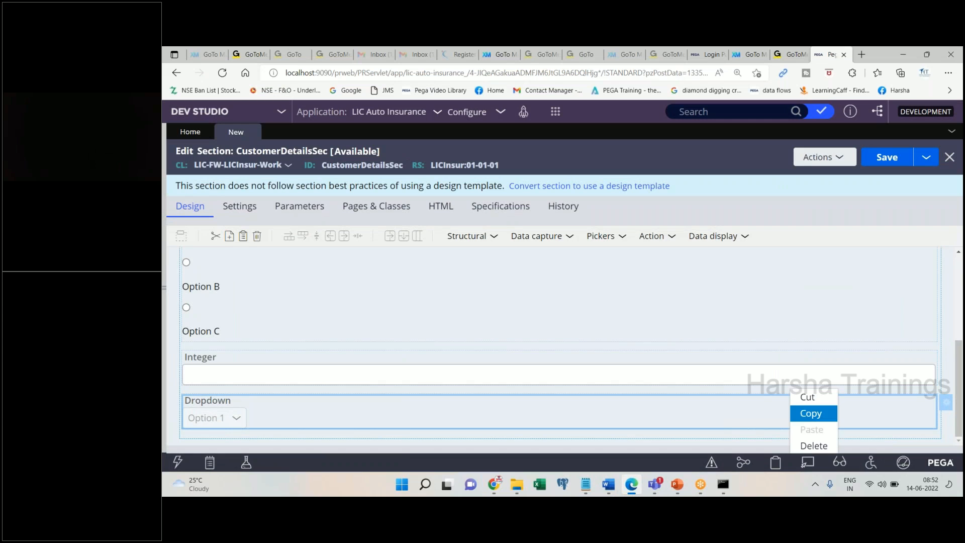
left_click(801, 413)
right_click(809, 413)
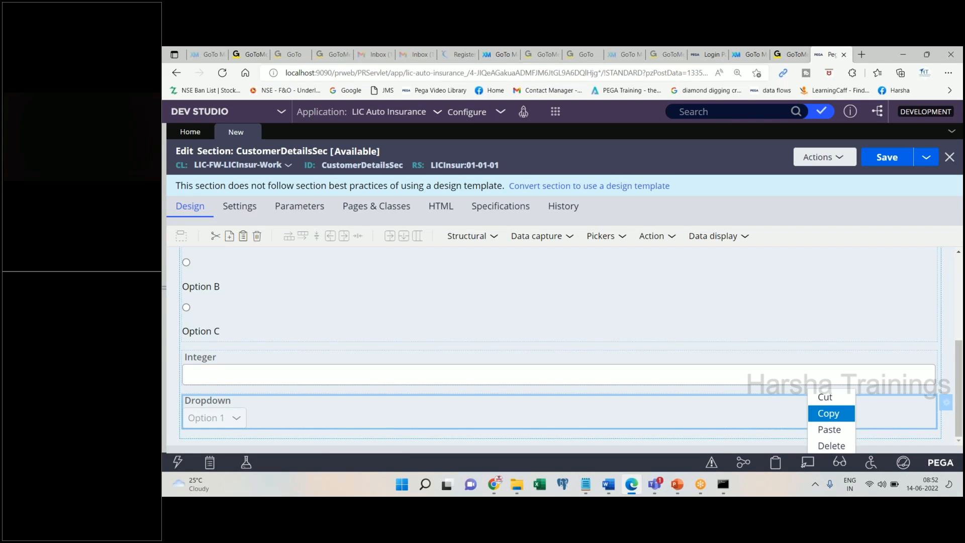
left_click(824, 421)
right_click(798, 417)
left_click(818, 429)
left_click_drag(958, 385, 958, 418)
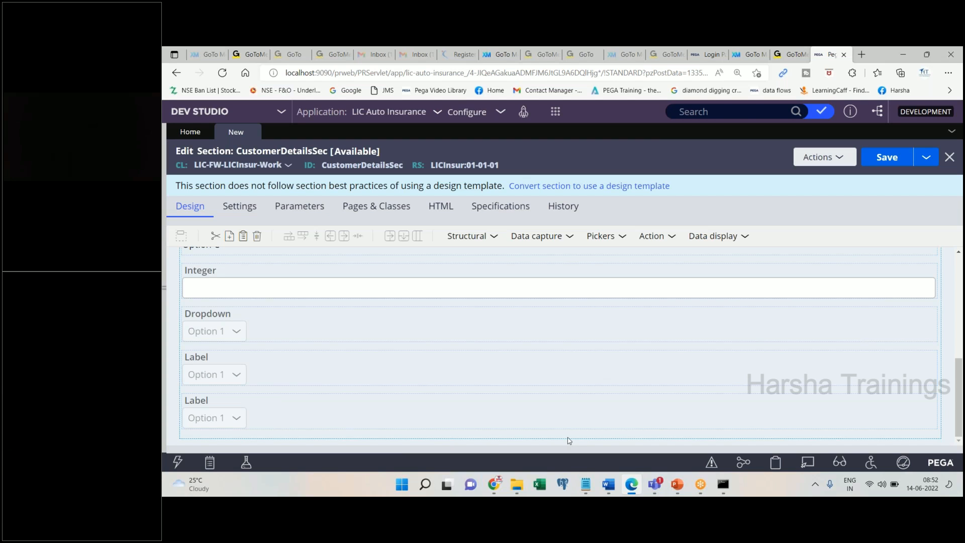
left_click(608, 485)
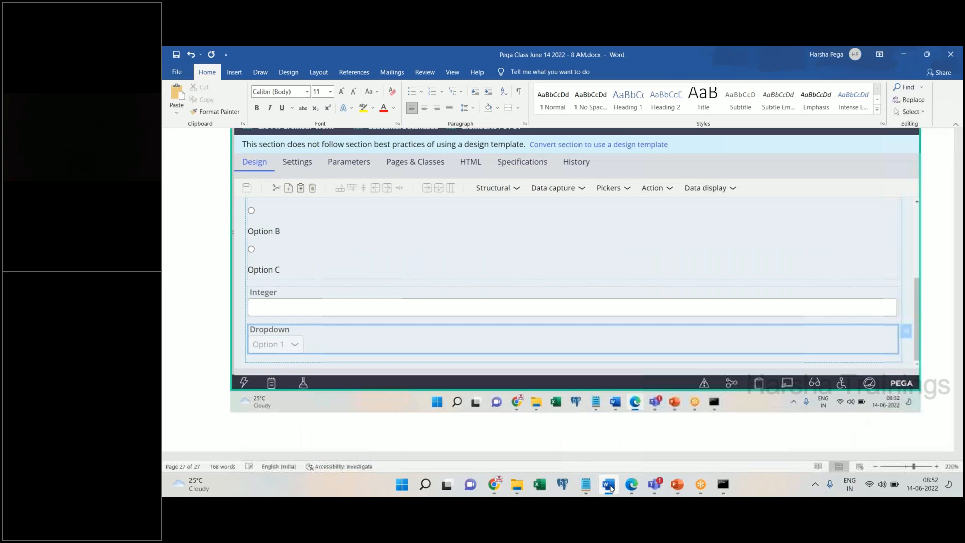
left_click(609, 485)
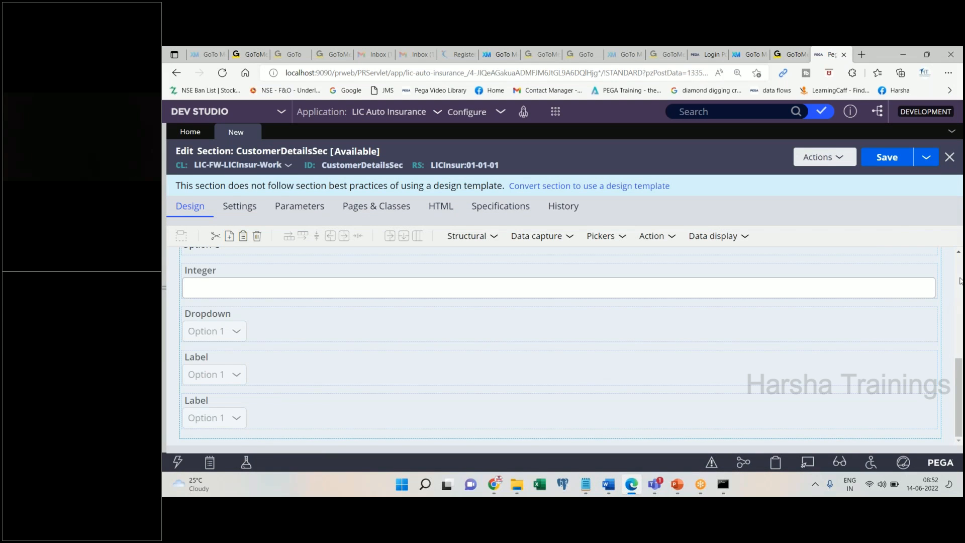
- Cut a Text input field and paste it below the last dropdown
scroll(959, 280, "up", 5)
right_click(572, 303)
left_click(590, 310)
right_click(614, 420)
left_click(648, 434)
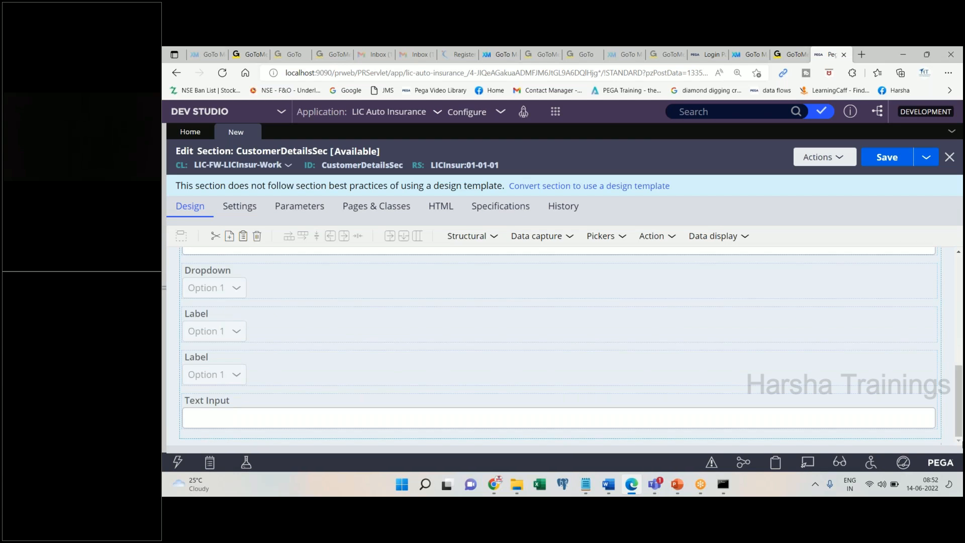
- Paste the section screenshot into Word, add 'Map each control, back to properties.' and 'Double click on first control -> Which opens properties panel', then save
left_click(615, 484)
key("ctrl+v")
type("Ma")
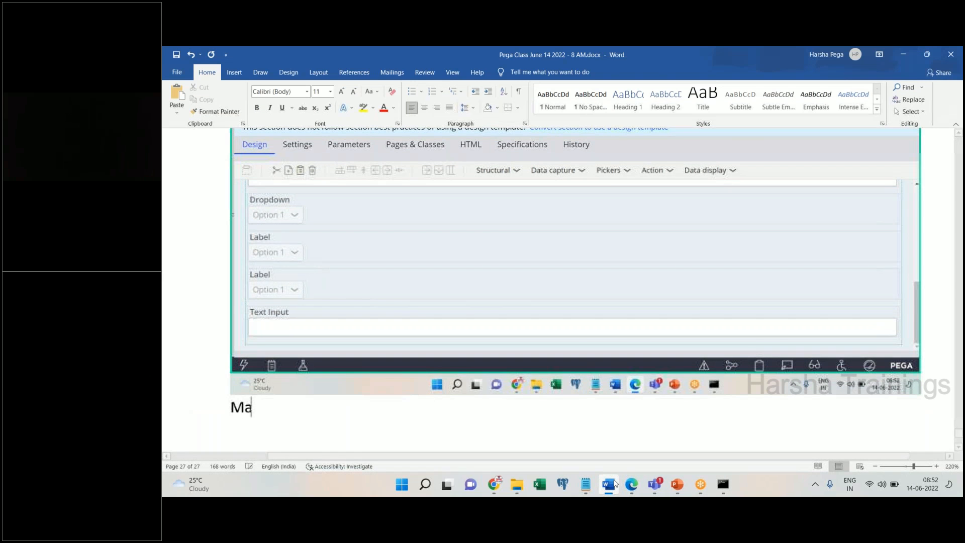
type("p each control")
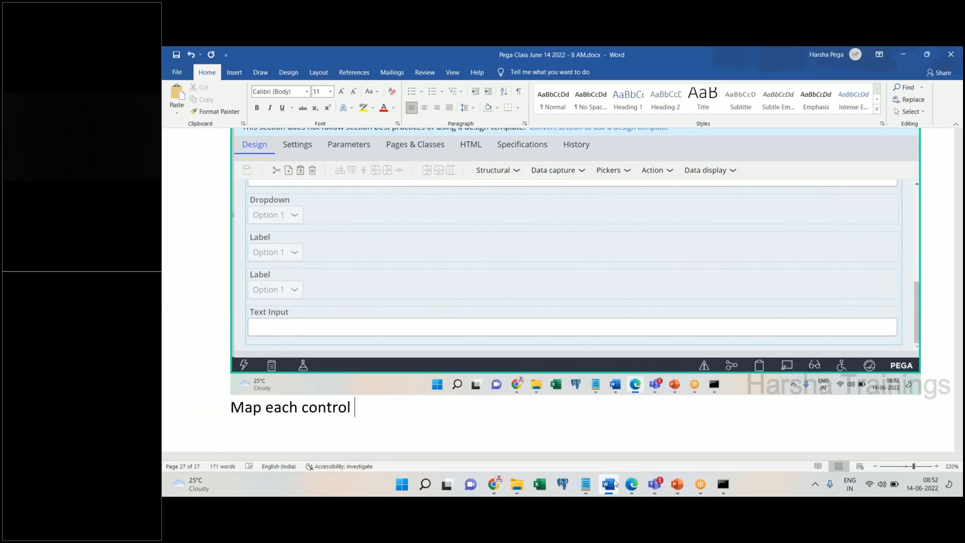
type(", back to properties.")
key("Return")
key("Return")
type("Dou")
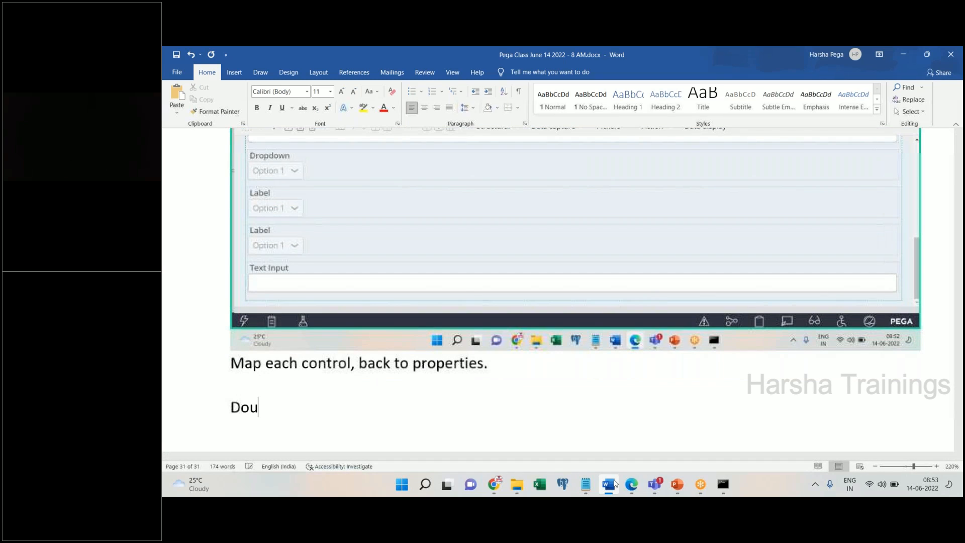
type("ble click on ")
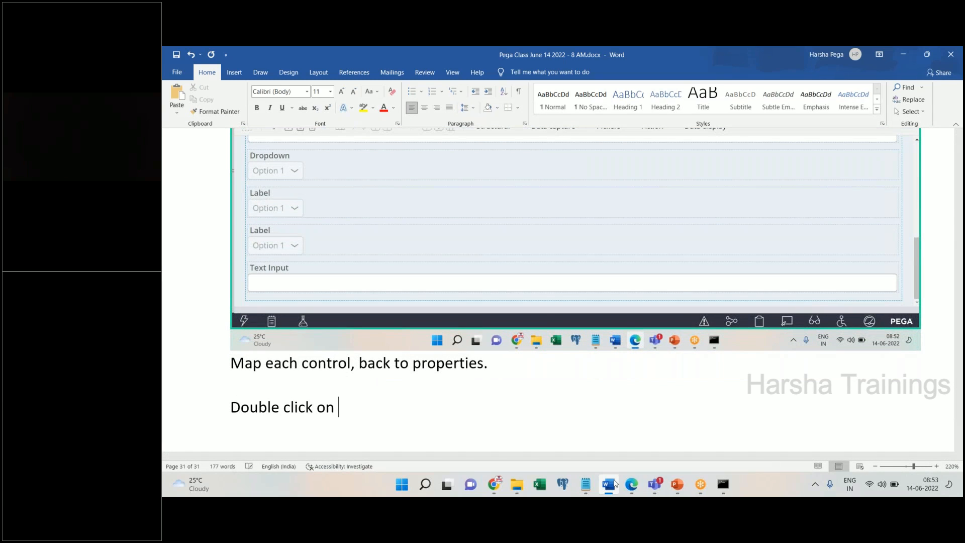
type("first contr")
type("ol -> Whic")
type("h opens pro")
type("perties pane")
type("l")
key("Return")
key("ctrl+s")
- Select the section's first Text input field in Pega
left_click(631, 484)
scroll(904, 284, "up", 7)
left_click(420, 304)
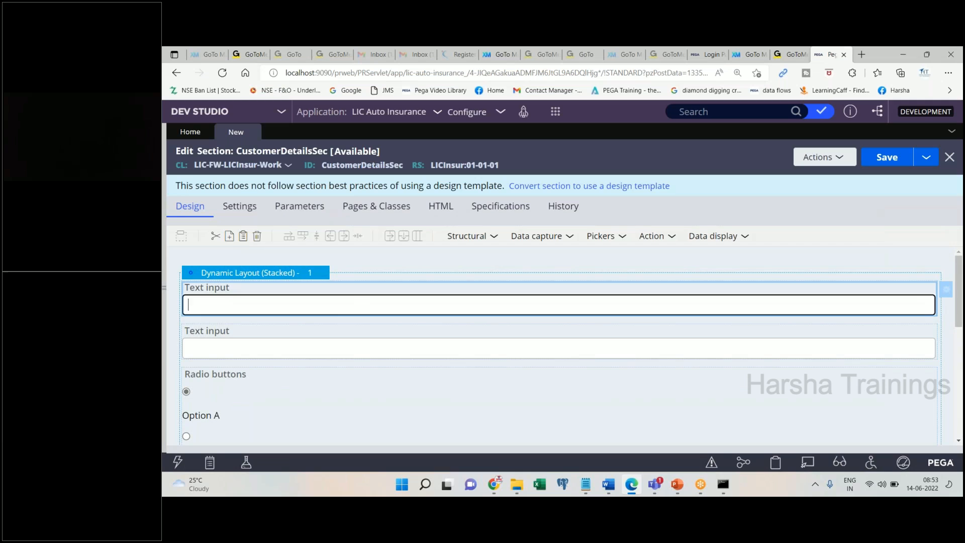
- Select the first Text input's cell and choose FirstName as its Property
left_click(945, 289)
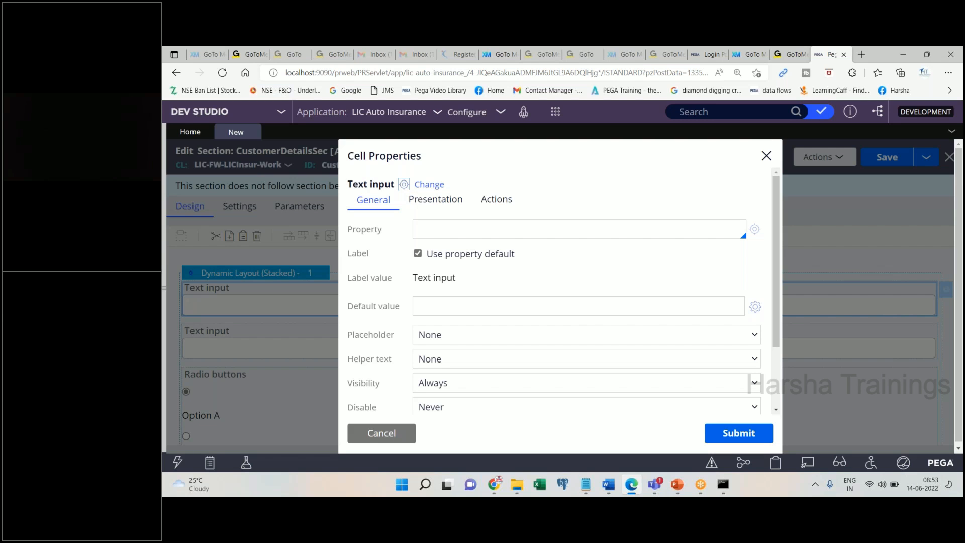
left_click(607, 484)
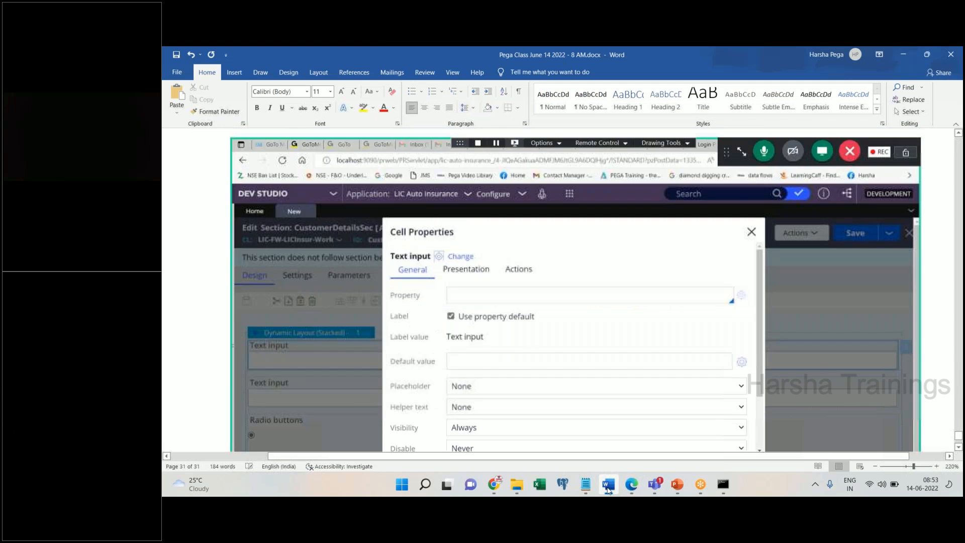
left_click(608, 484)
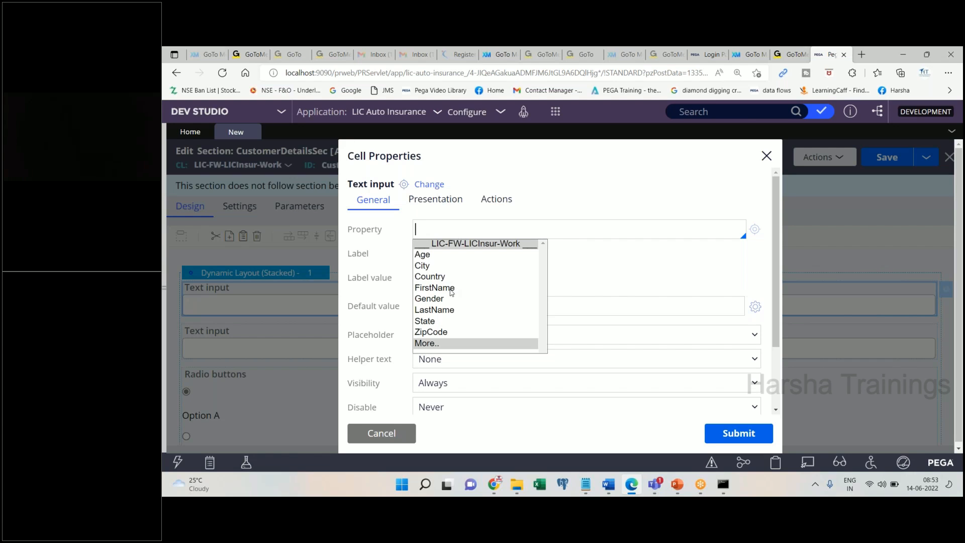
key("Escape")
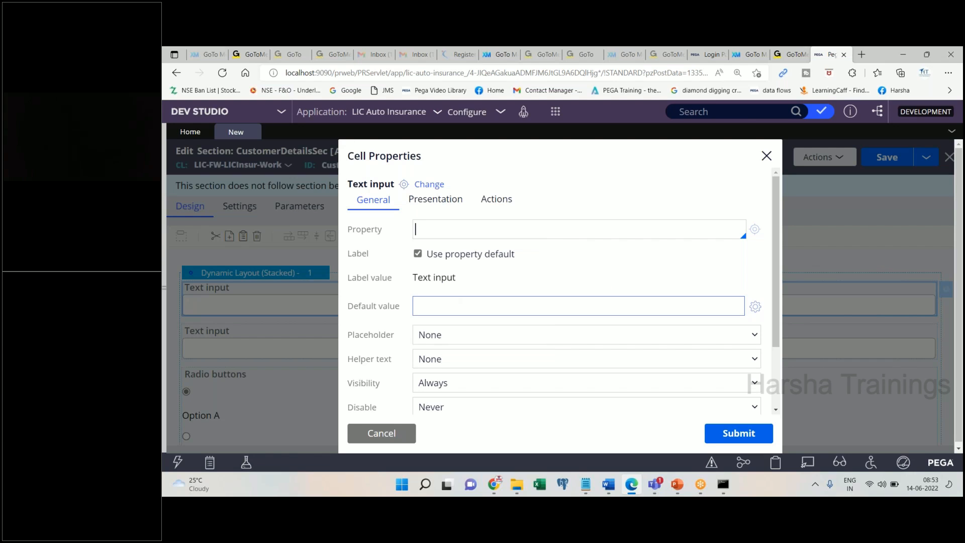
left_click(606, 487)
left_click(607, 487)
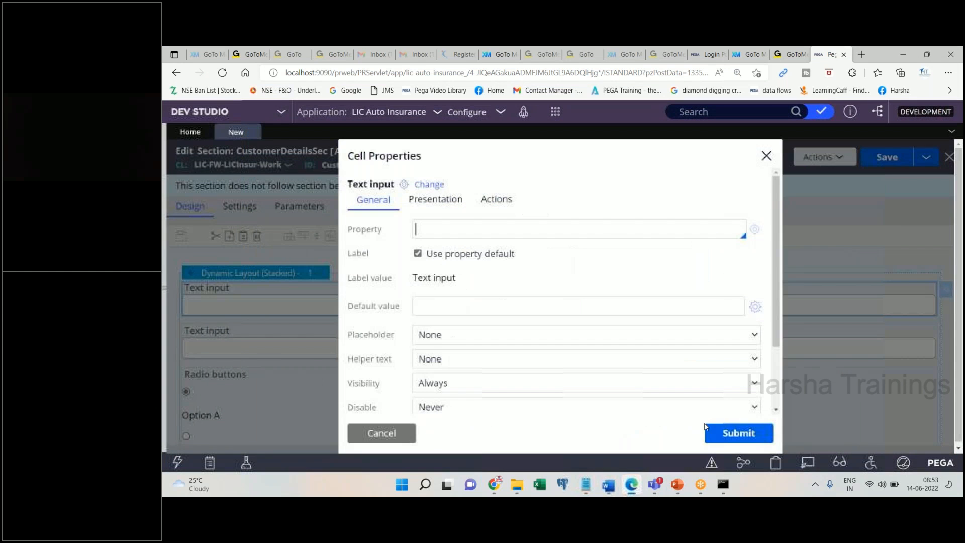
key("Down")
key("Down")
key("Down")
key("Down")
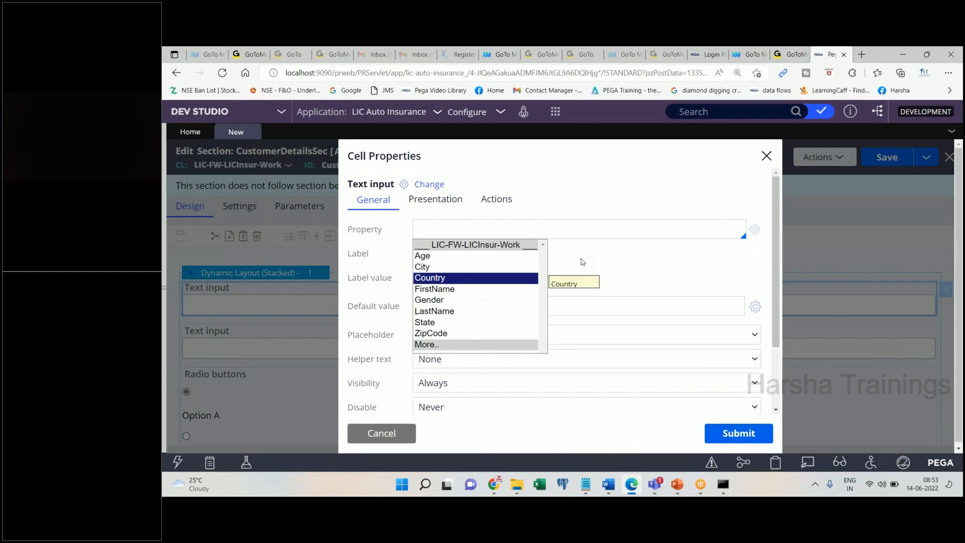
key("Down")
key("Return")
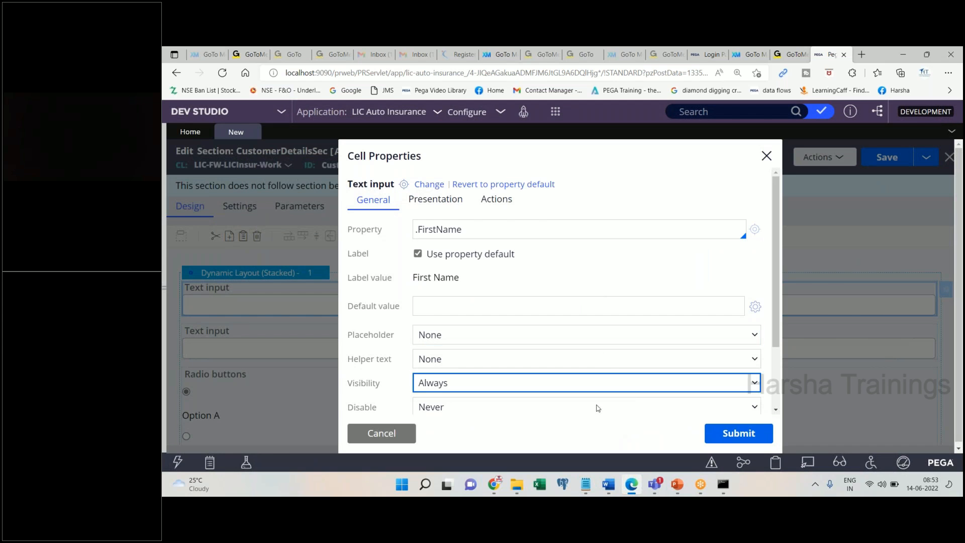
- Clear the Property field and pick FirstName again from the work properties
left_click(608, 485)
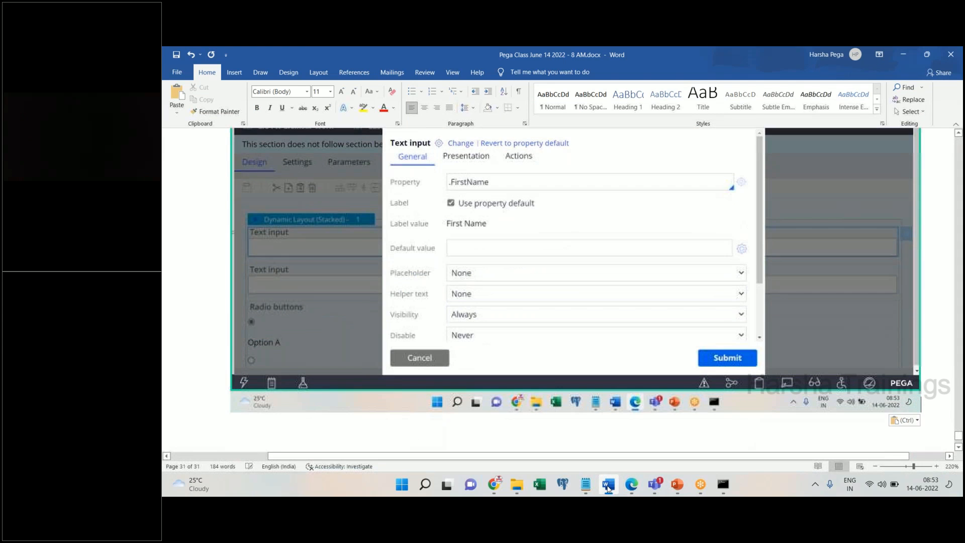
left_click(607, 485)
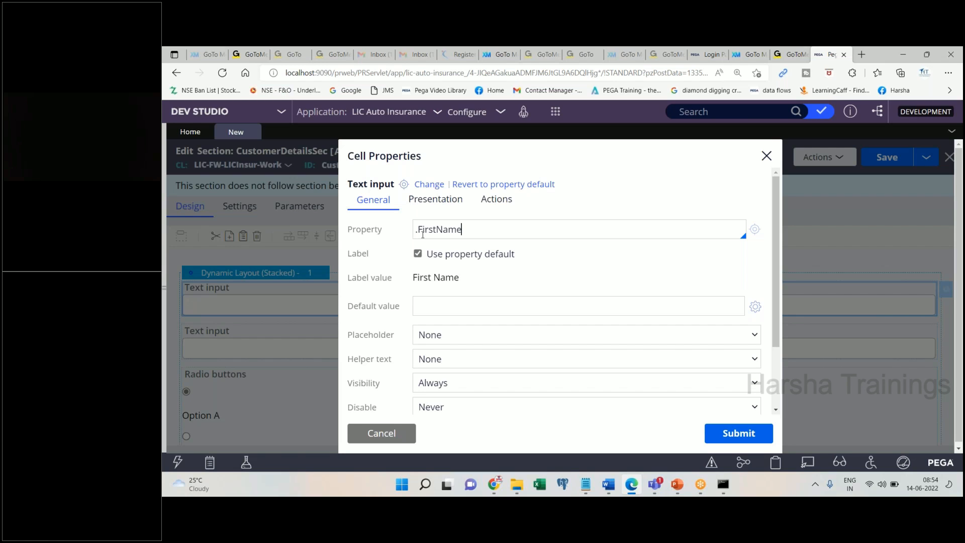
key("ctrl+a")
key("BackSpace")
left_click(422, 235)
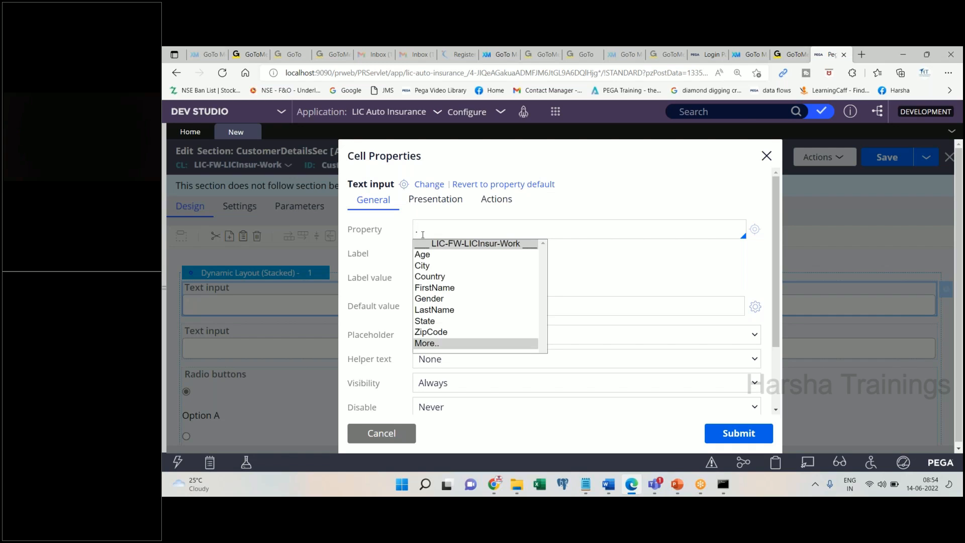
key("Down")
key("Down")
key("Down")
key("Down")
key("Return")
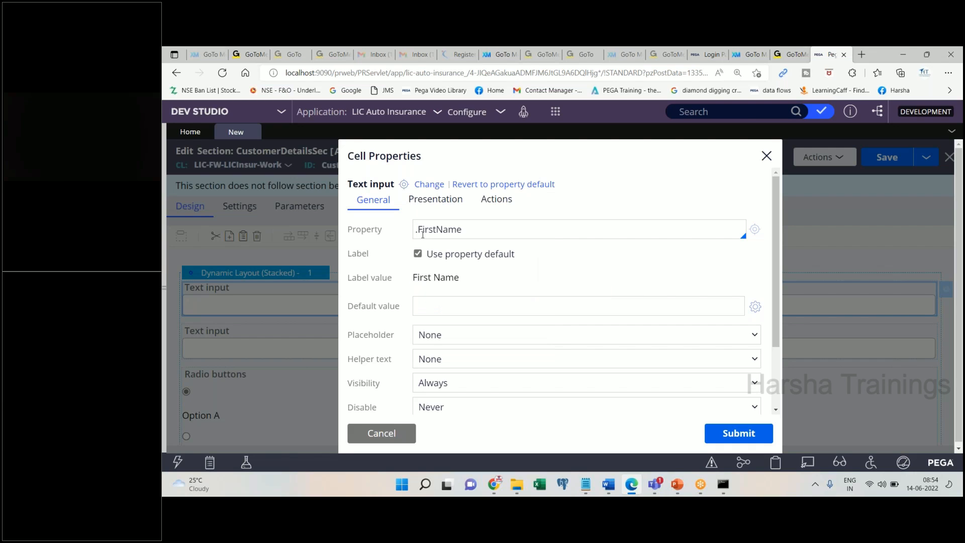
- Note 'Submit' in Word and submit the FirstName binding for the field
left_click(608, 485)
type("Submit")
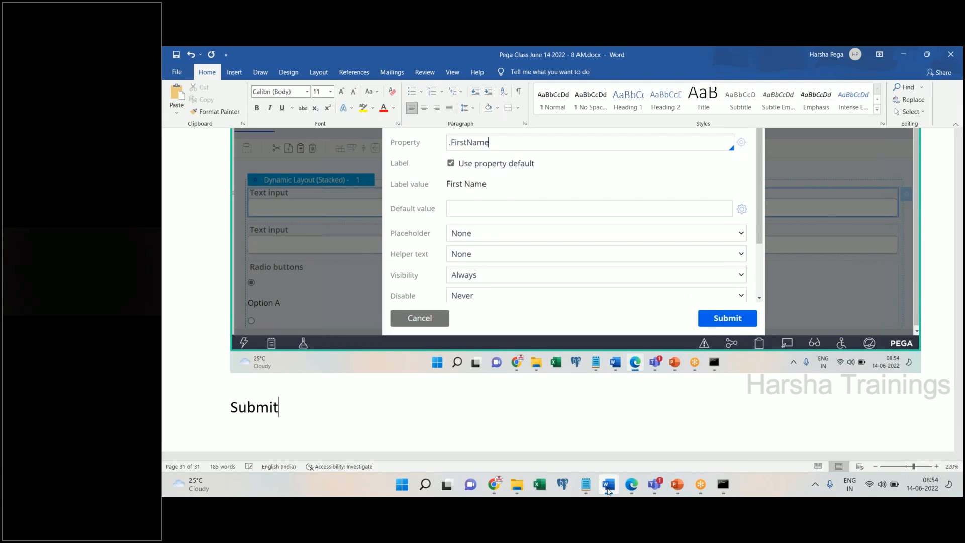
key("Return")
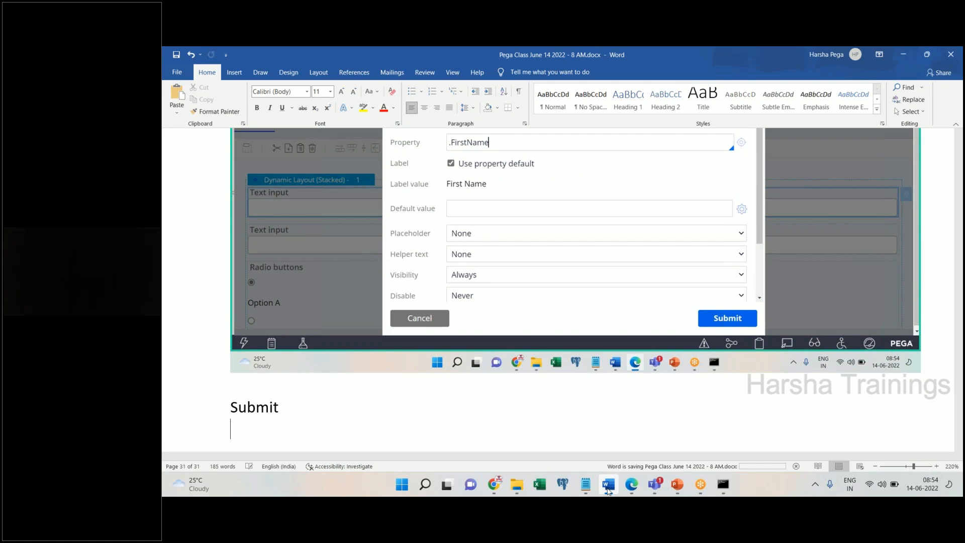
left_click(608, 485)
left_click(767, 432)
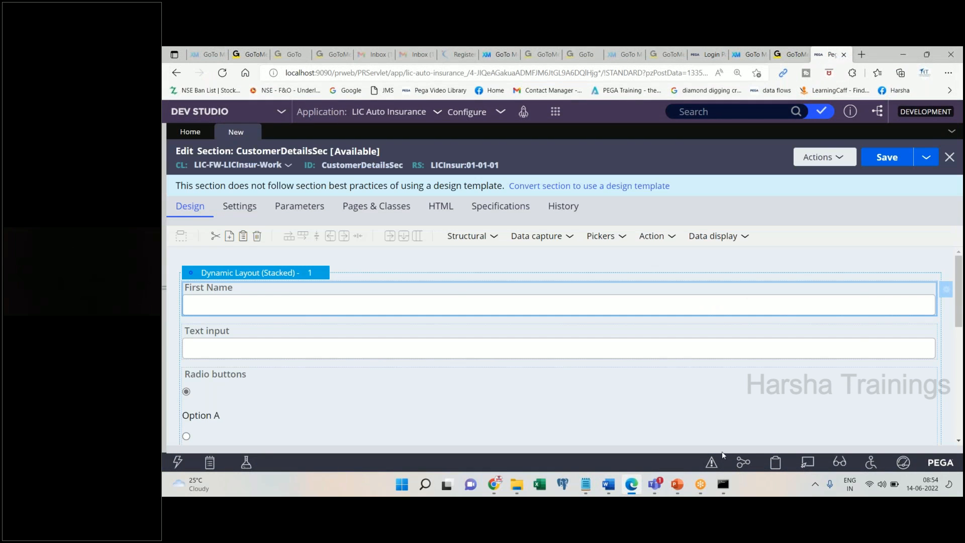
- Paste the section screenshot into Word and note 'Repeat the same for all other controls'
left_click(612, 492)
key("ctrl+v")
key("Return")
type("Repea")
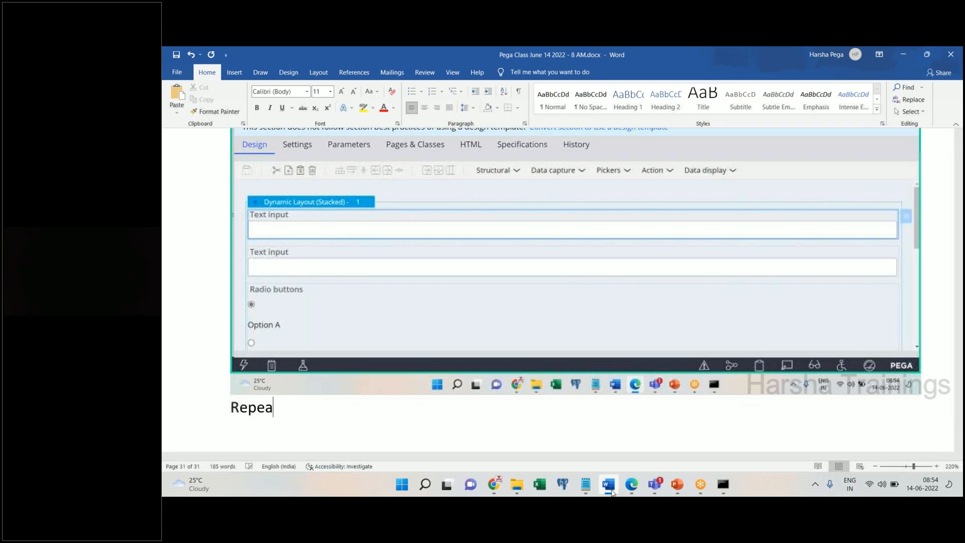
type("t the same for all ot")
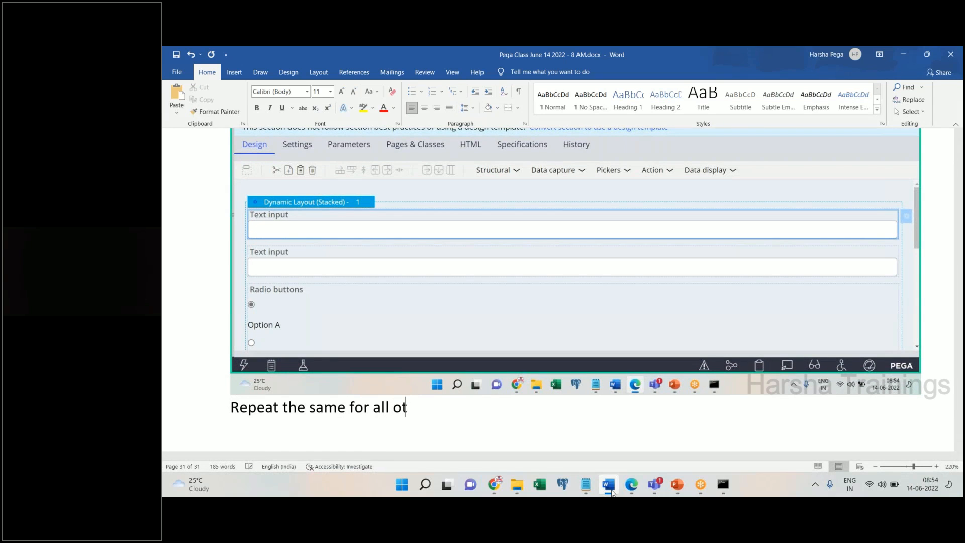
type("her controls")
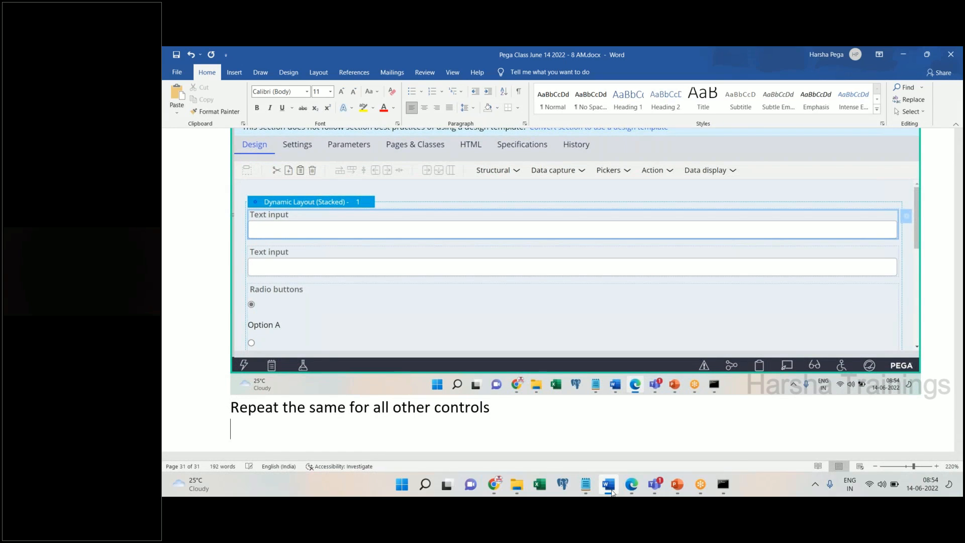
left_click(612, 491)
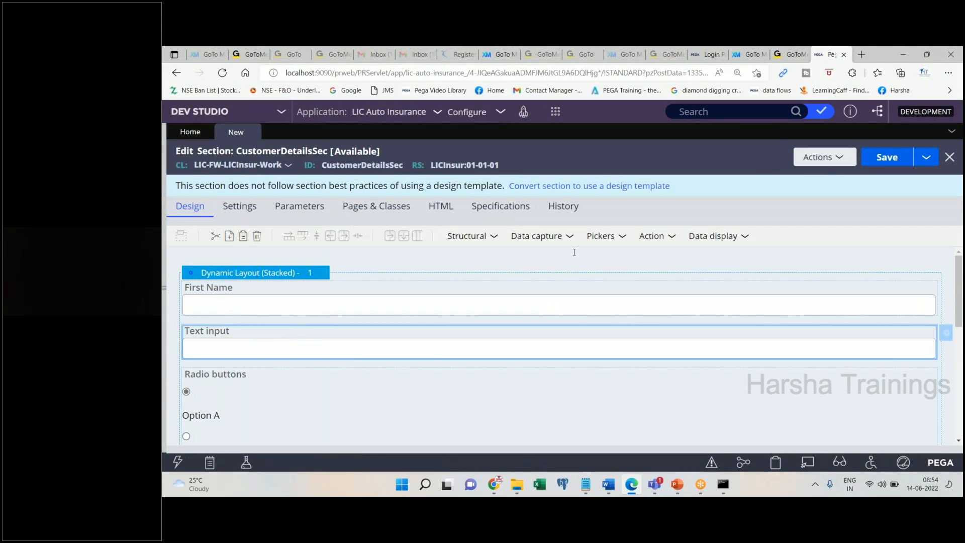
- Bind the second text field to .LastName, submit, and paste the dialog screenshot into Word
double_click(280, 339)
type(".La")
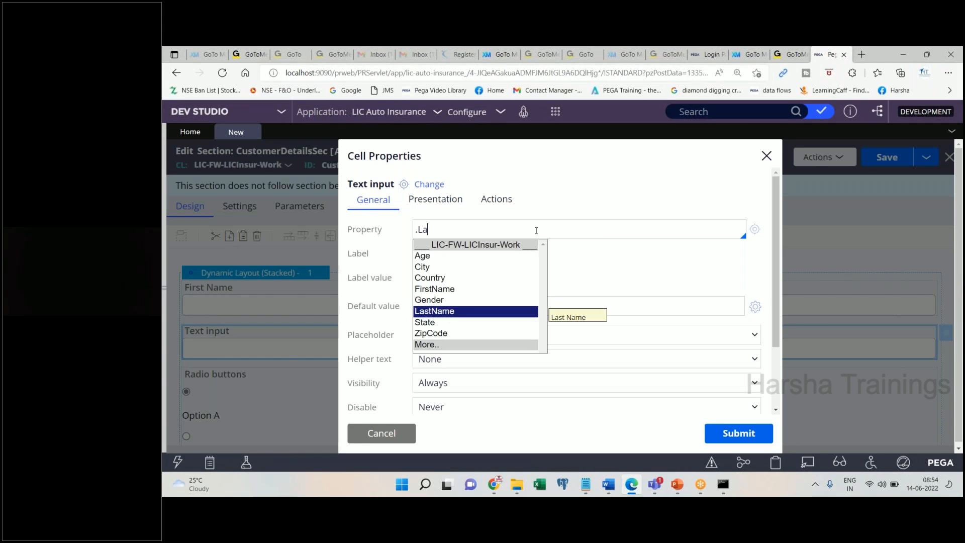
key("Return")
triple_click(536, 230)
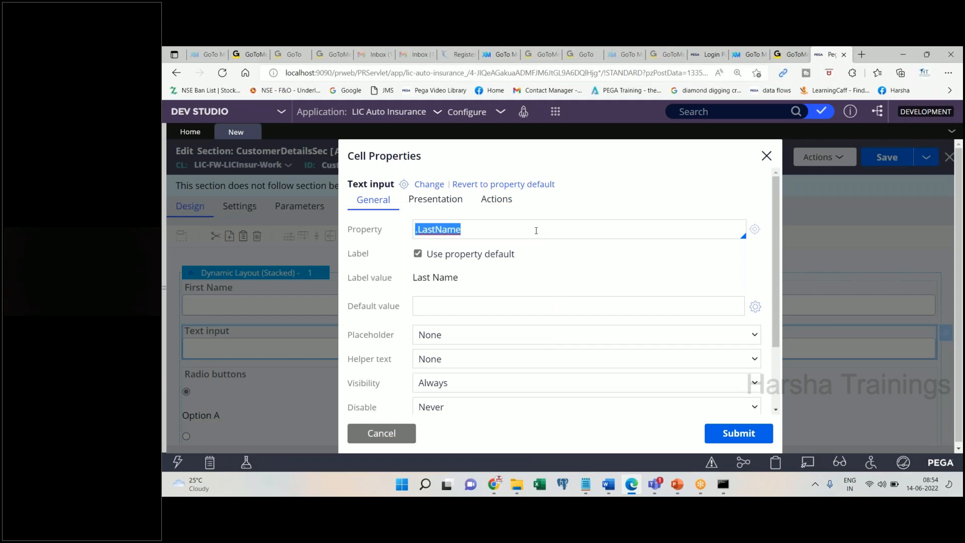
left_click(738, 433)
left_click(607, 489)
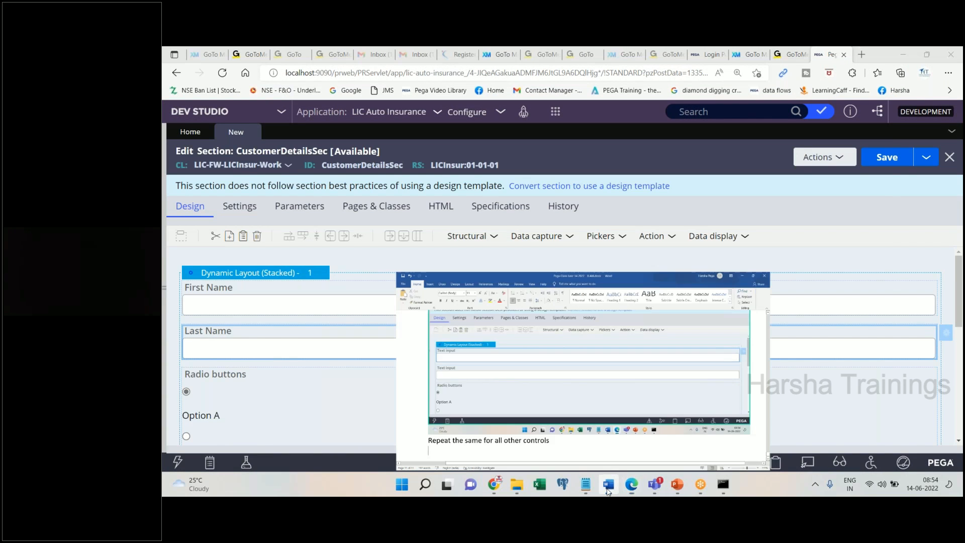
key("ctrl+v")
key("Return")
left_click(607, 488)
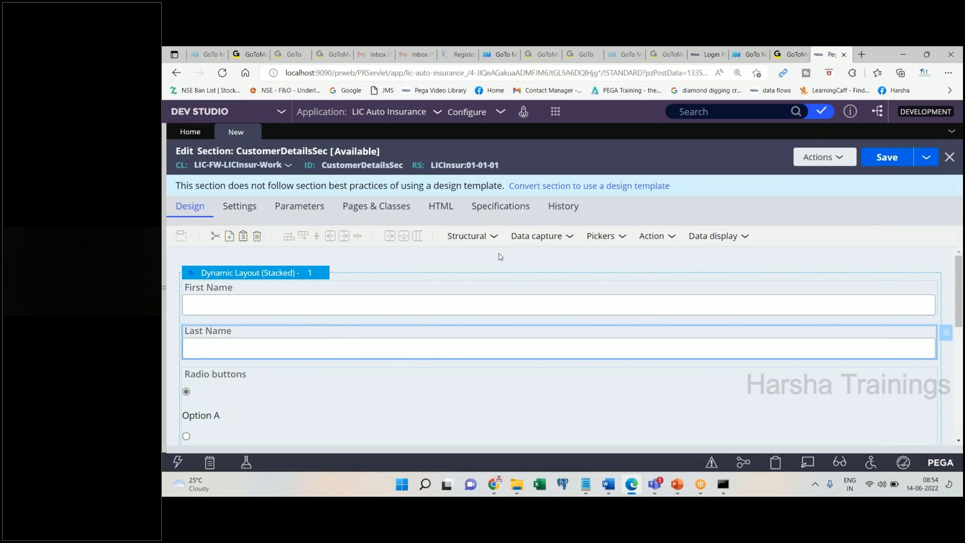
- Bind the radio buttons group to the .Gender property and apply it
left_click(305, 384)
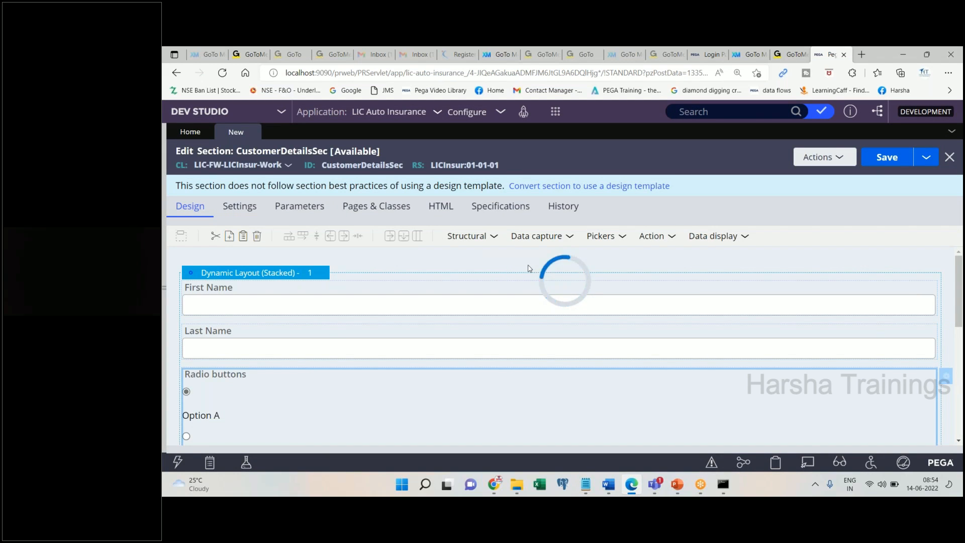
type(".Gender")
key("Tab")
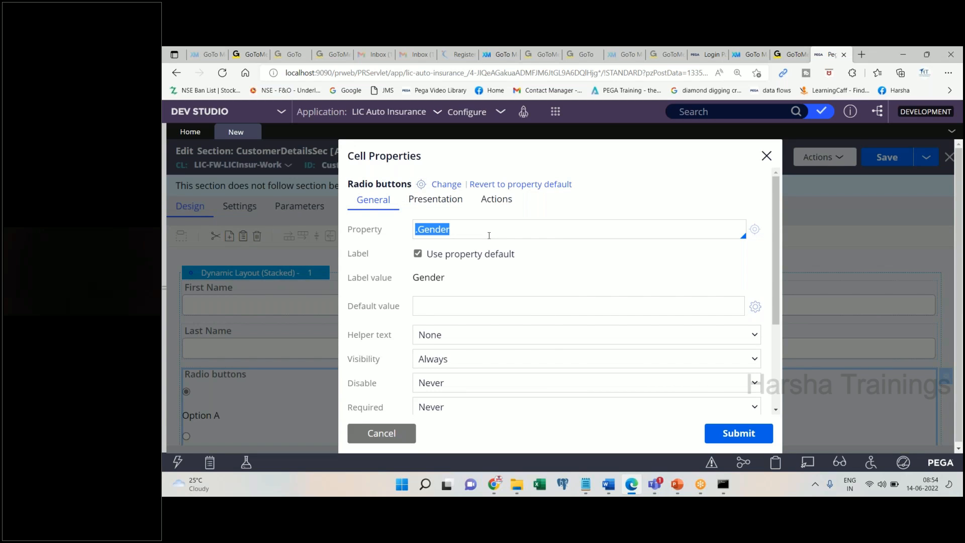
key("Return")
left_click(607, 486)
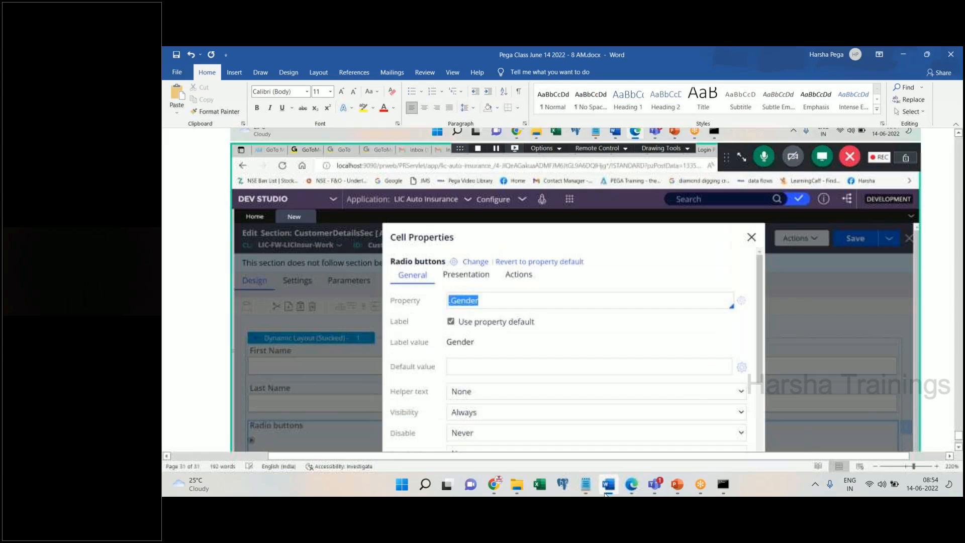
left_click(632, 484)
- Bind the Integer field to the .Age property and submit it
scroll(360, 342, "down", 3)
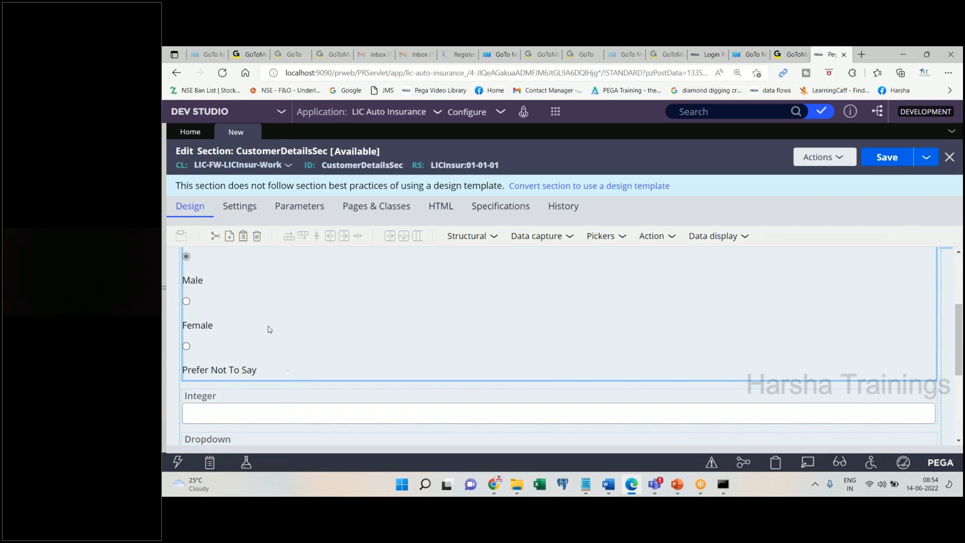
left_click(274, 413)
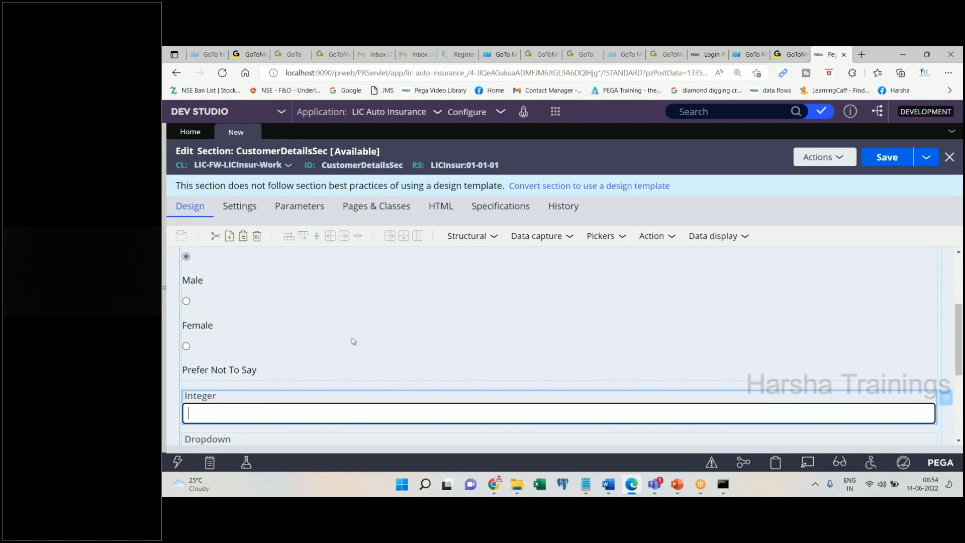
left_click(360, 416)
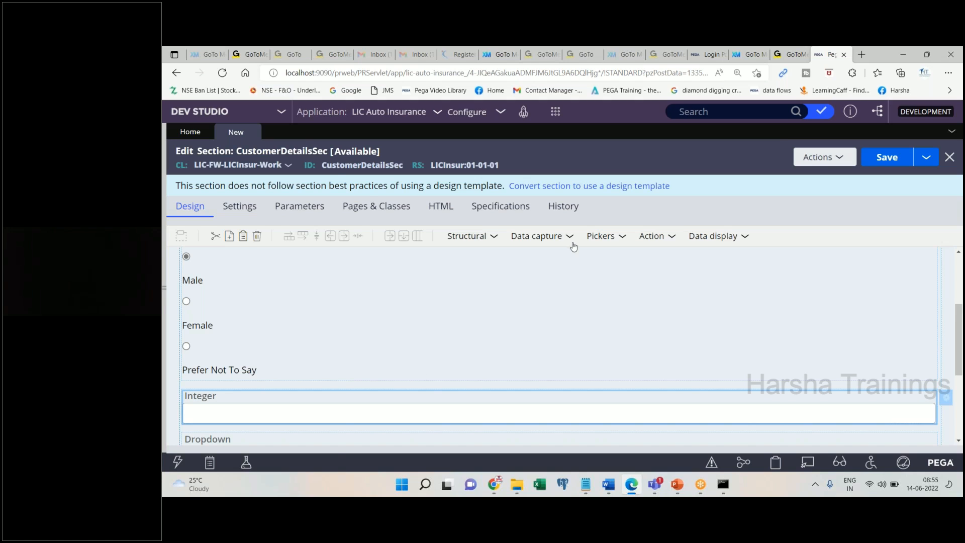
left_click(504, 223)
type(".Age")
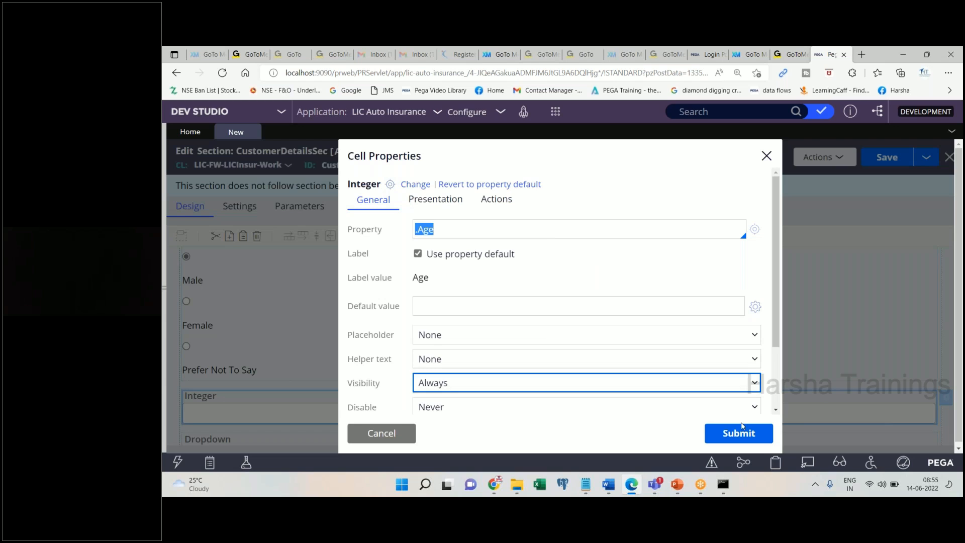
left_click(742, 430)
left_click(608, 485)
left_click(608, 485)
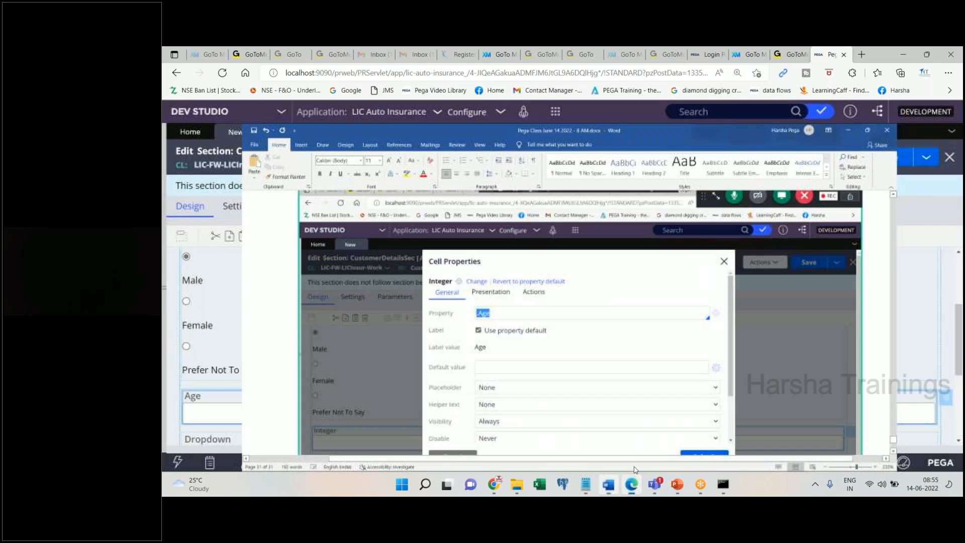
scroll(414, 282, "down", 5)
left_click(389, 282)
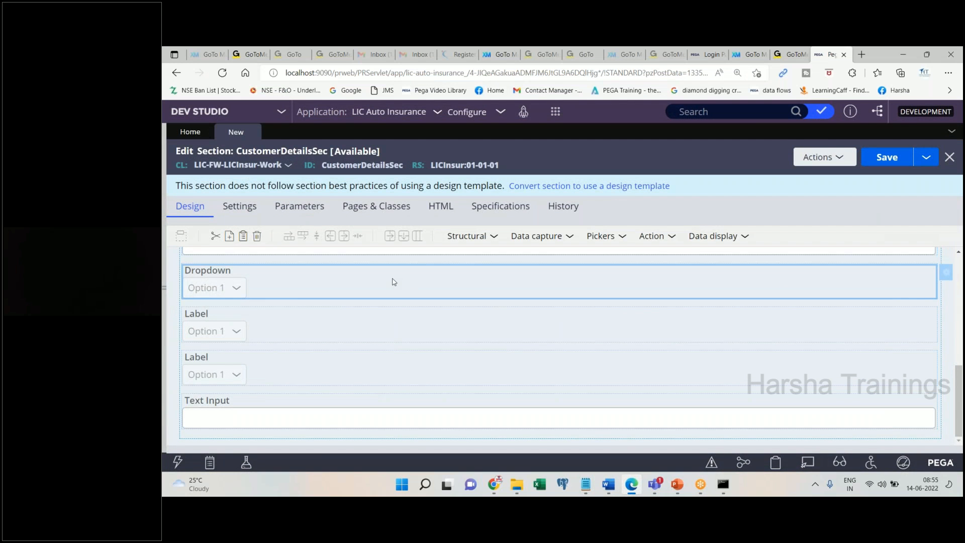
- Bind the first dropdown to .Country, submit, and paste the screenshot into Word
double_click(607, 289)
type(".Cou")
key("Return")
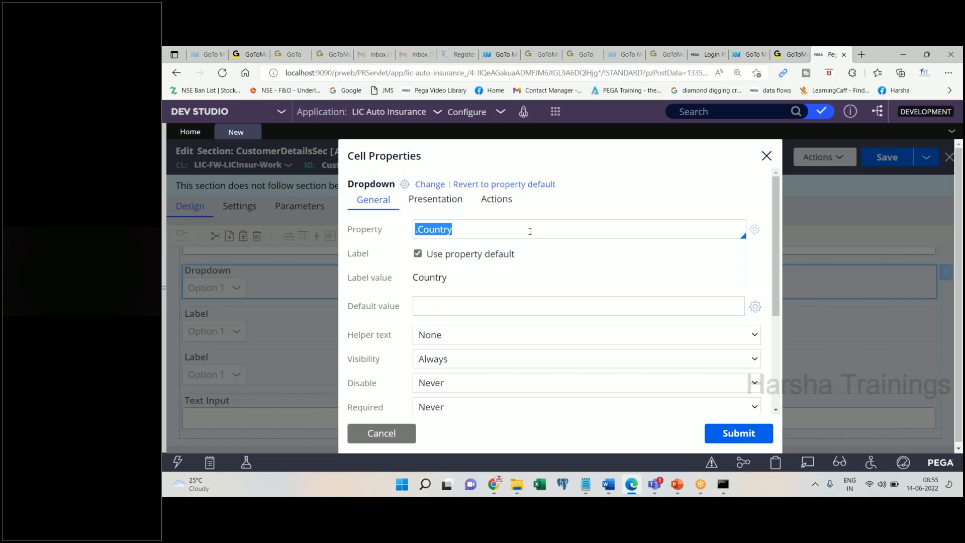
left_click(720, 433)
left_click(609, 483)
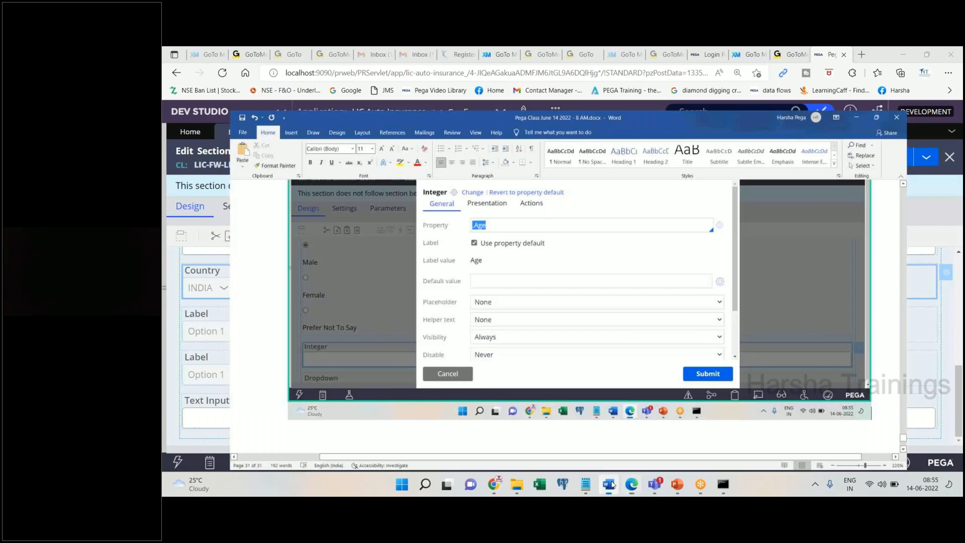
key("ctrl+v")
key("alt+Tab")
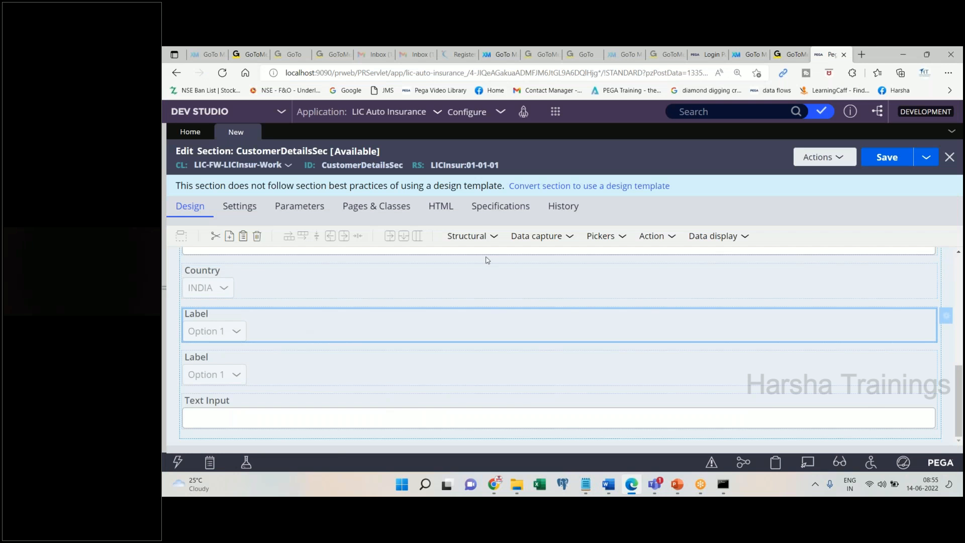
- Bind the second dropdown to .State, submit, and paste the screenshot into Word
left_click(474, 231)
type(".S")
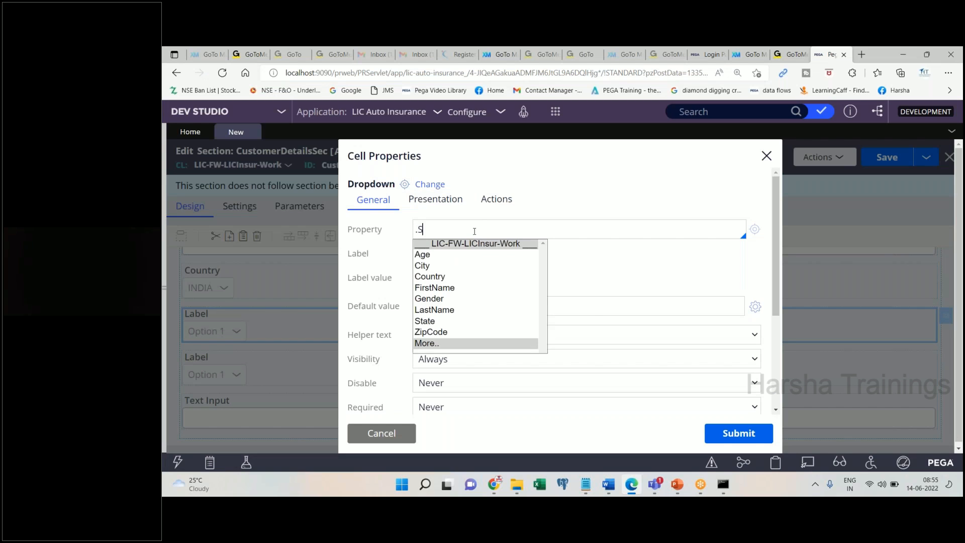
type("tae")
key("Return")
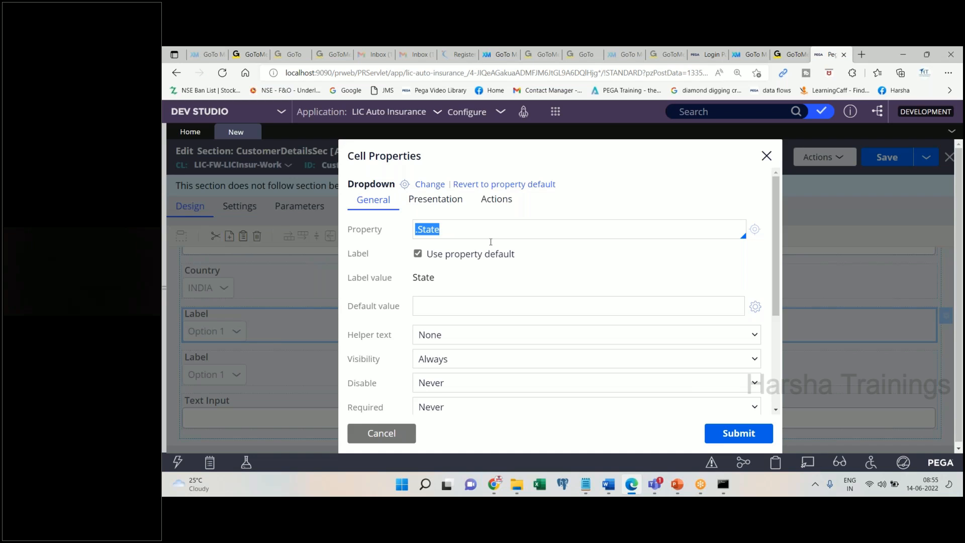
left_click(730, 431)
mouse_move(612, 490)
key("ctrl+v")
left_click(612, 490)
- Bind the third dropdown to .City, submit, and paste the screenshot into Word
double_click(268, 366)
left_click(437, 232)
type(".City")
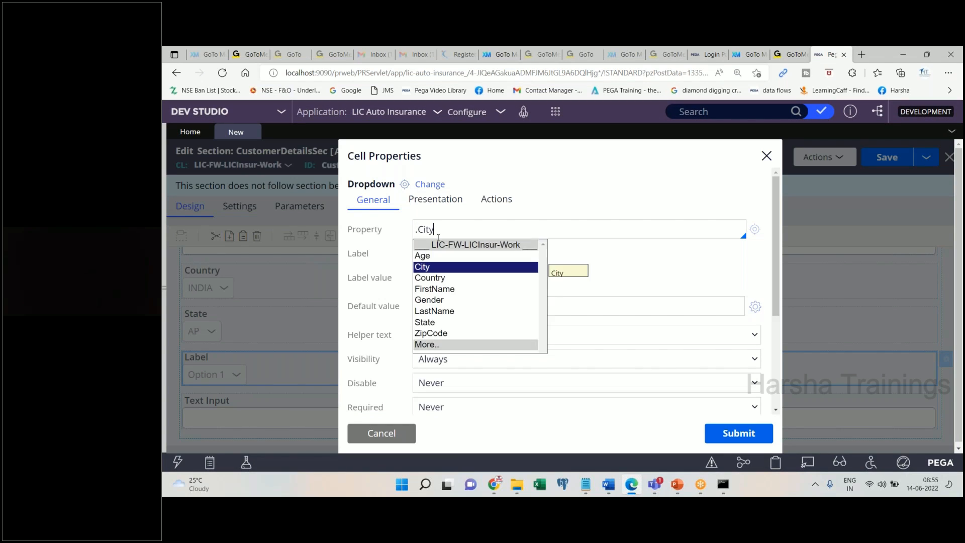
key("Return")
left_click(719, 433)
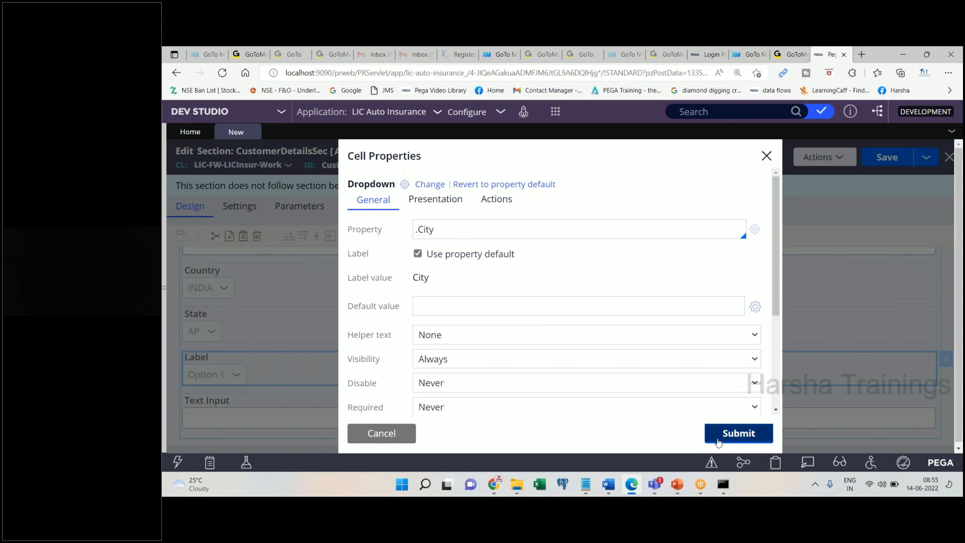
left_click(613, 493)
key("ctrl+v")
left_click(612, 493)
- Bind the last text input to .ZipCode, submit, and paste the dialog screenshot into Word
double_click(874, 409)
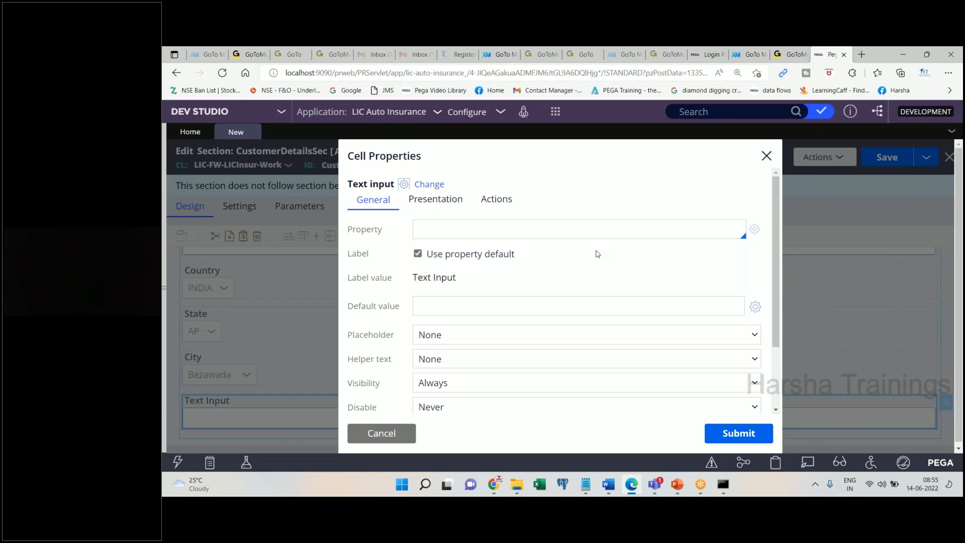
type(".z")
key("Return")
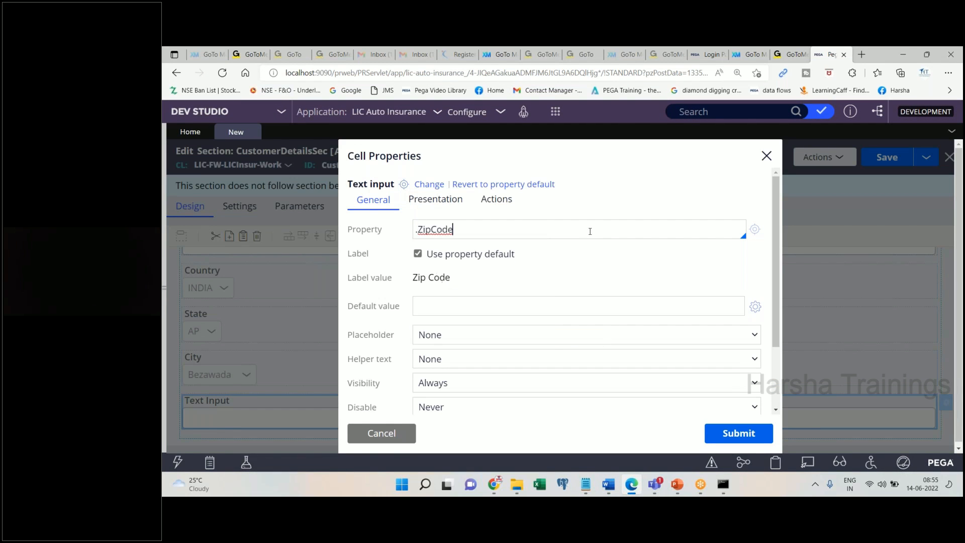
left_click(738, 433)
left_click(607, 494)
key("ctrl+v")
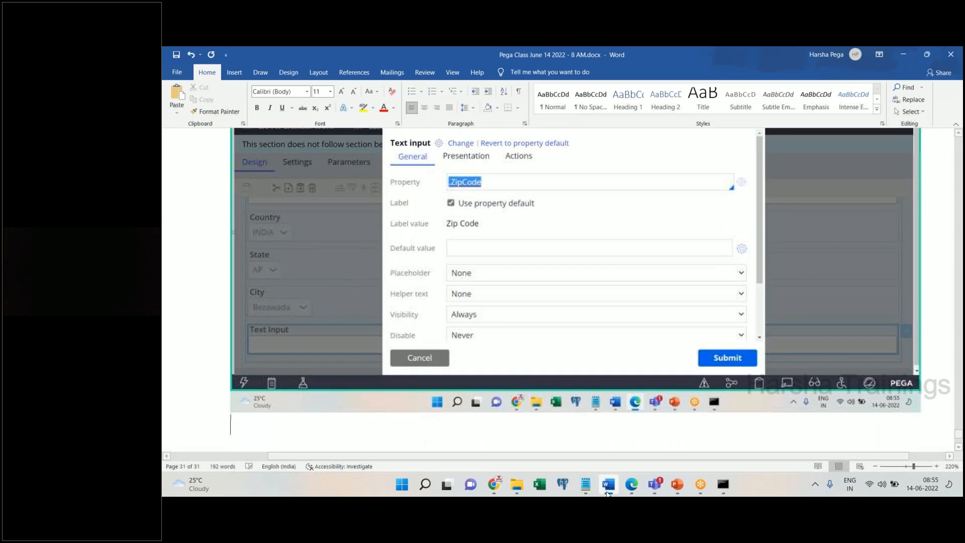
- Add the notes 'Submit' and 'change the layout struct + Add a header text' in Word
key("Return")
type("Submit")
key("Return")
type("Choose the laout")
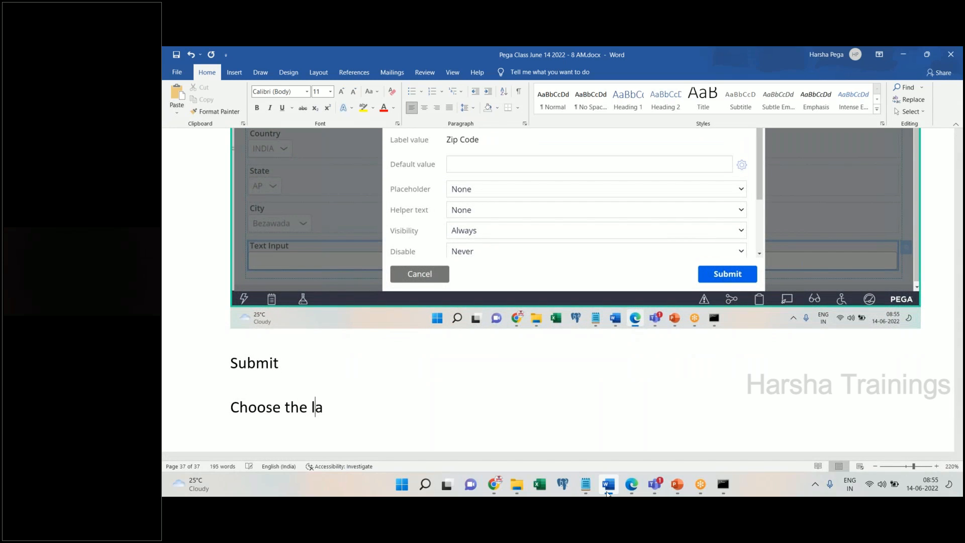
key("BackSpace")
key("BackSpace")
key("BackSpace")
key("BackSpace")
type("yaout")
key("BackSpace")
key("BackSpace")
key("BackSpace")
key("BackSpace")
key("BackSpace")
key("BackSpace")
key("BackSpace")
key("BackSpace")
key("BackSpace")
key("BackSpace")
key("BackSpace")
key("BackSpace")
key("BackSpace")
key("BackSpace")
key("BackSpace")
key("BackSpace")
key("BackSpace")
key("BackSpace")
key("BackSpace")
type("change the layout str")
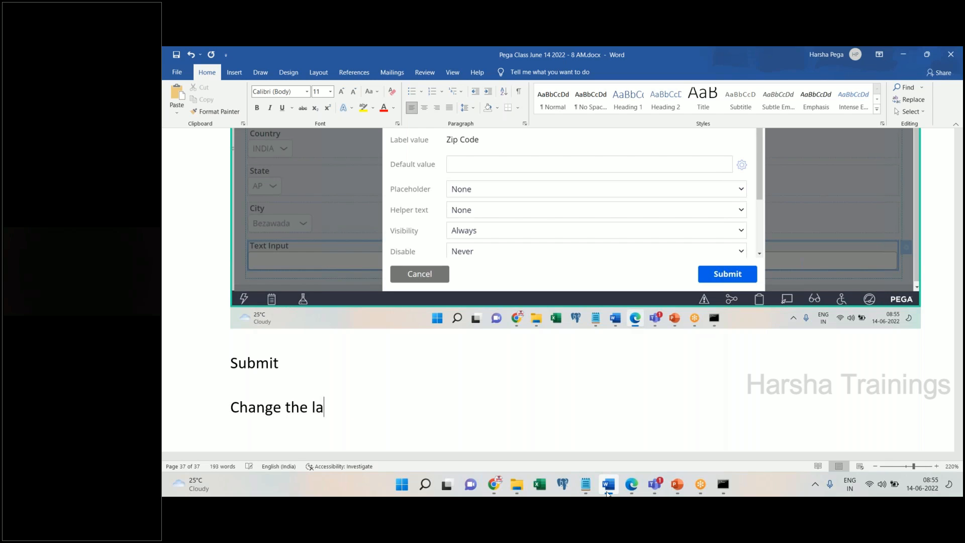
type("uct ")
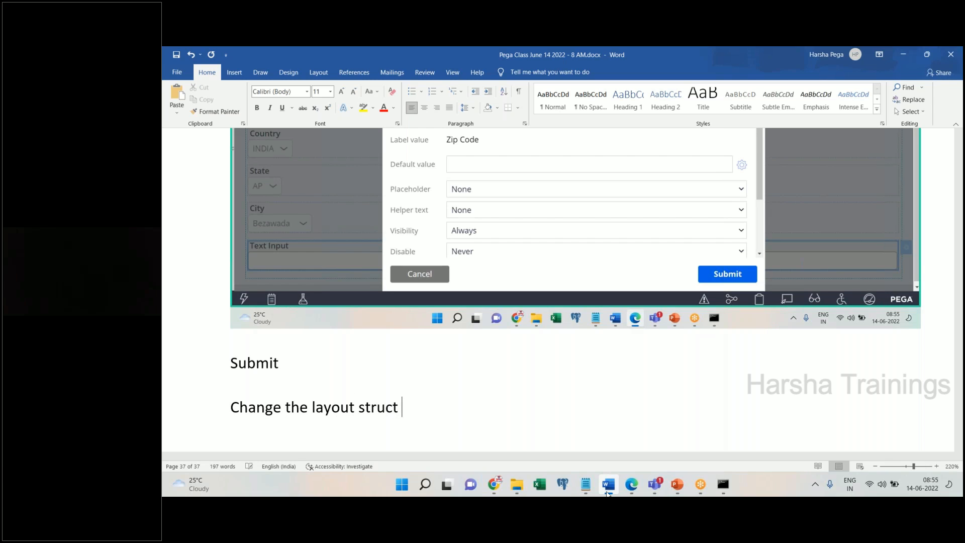
type("+ Add a hea")
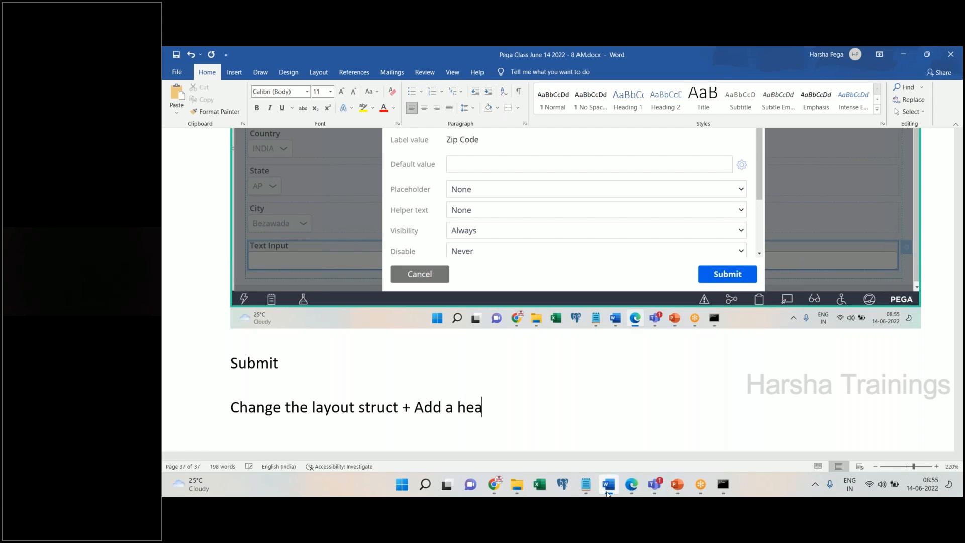
type("der text")
key("Return")
- Paste the Pega screenshot under Submit in the notes, then minimize Word
left_click(607, 493)
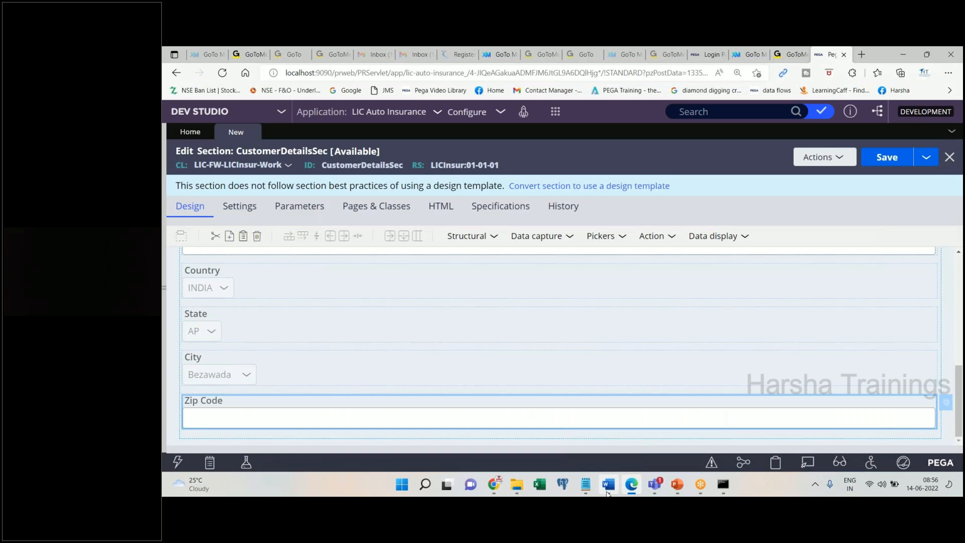
left_click(606, 491)
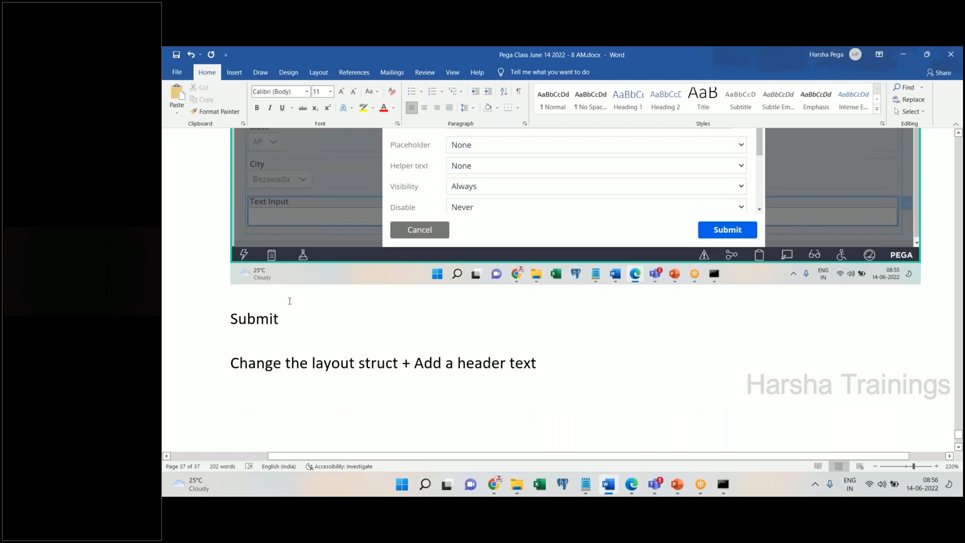
left_click(293, 328)
key("Return")
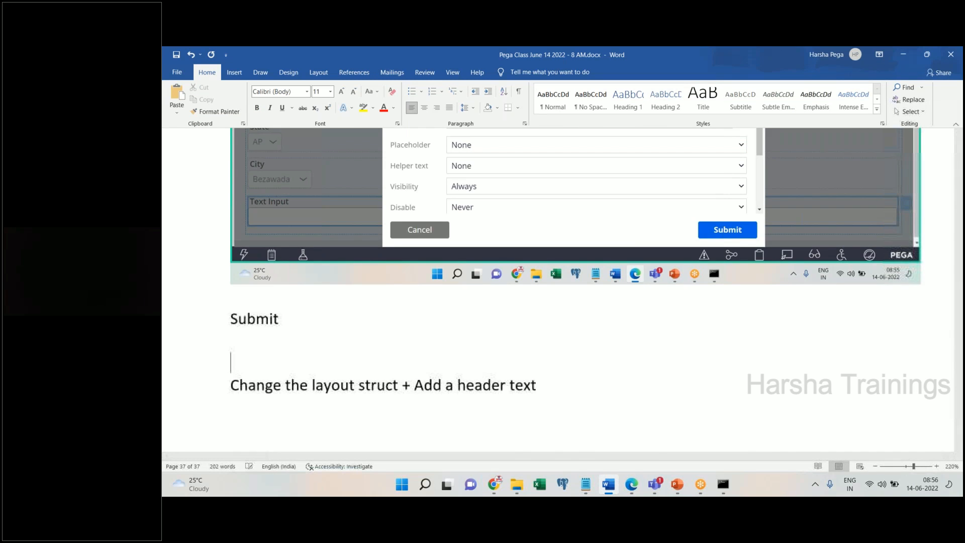
key("ctrl+v")
scroll(563, 451, "down", 5)
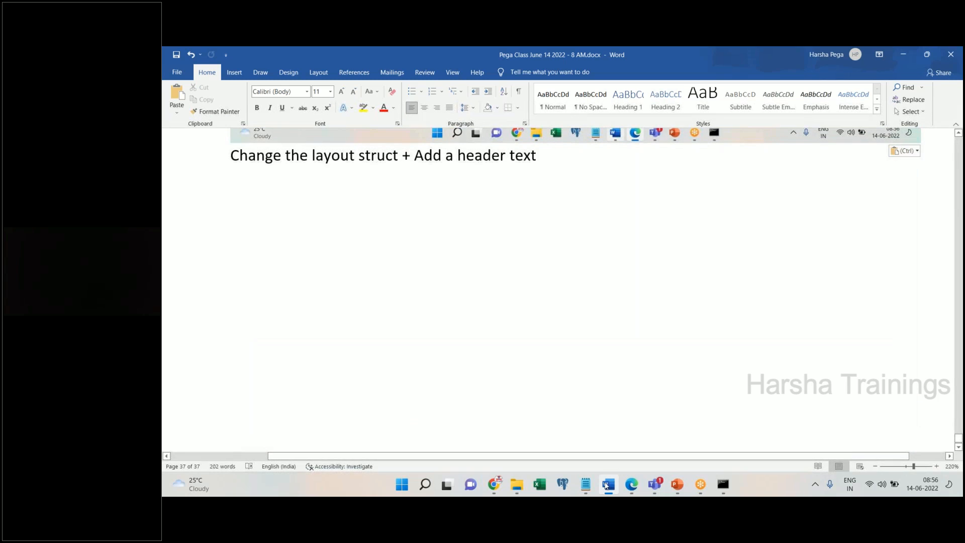
left_click(607, 485)
scroll(892, 293, "up", 5)
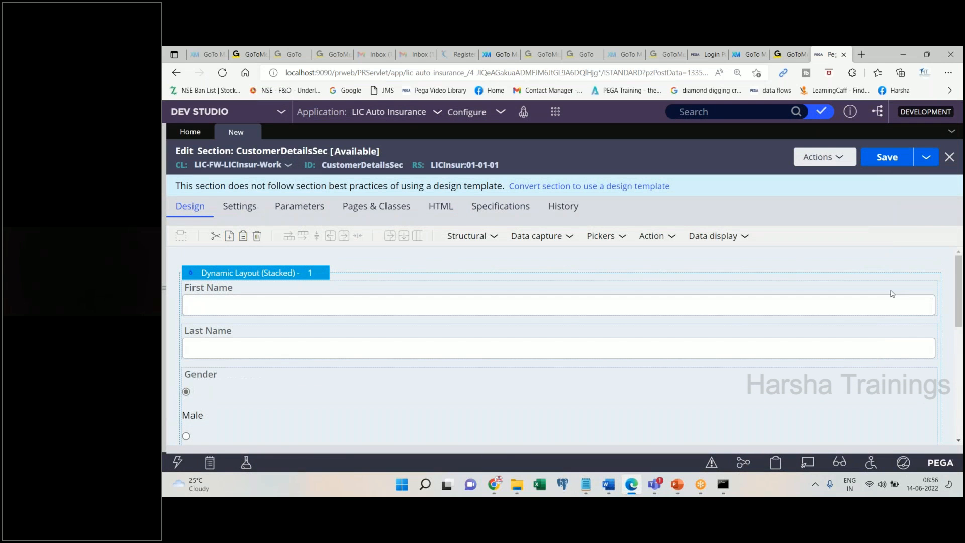
- Select the stacked dynamic layout, note 'Double click on layout' in Word, and open its properties
left_click(238, 275)
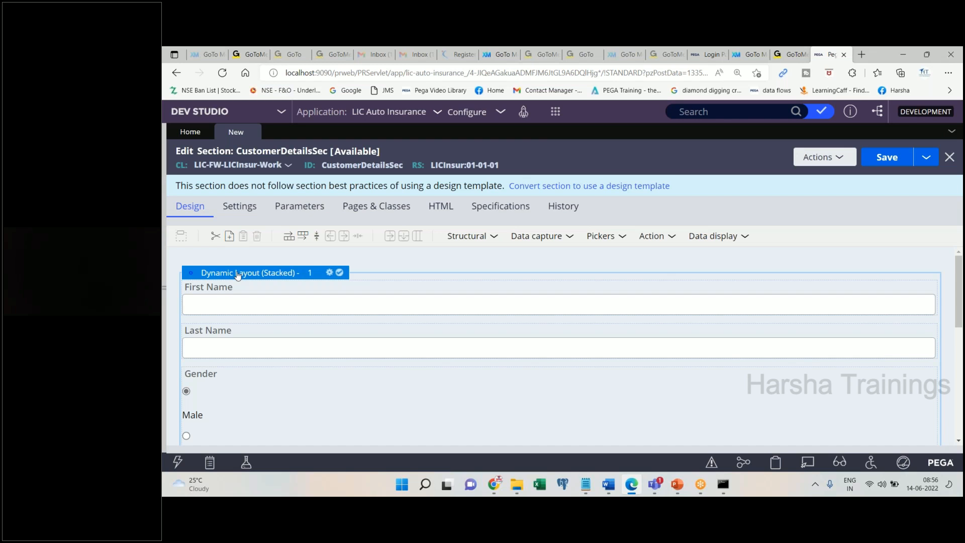
left_click(607, 484)
key("ctrl+v")
type("Double click ")
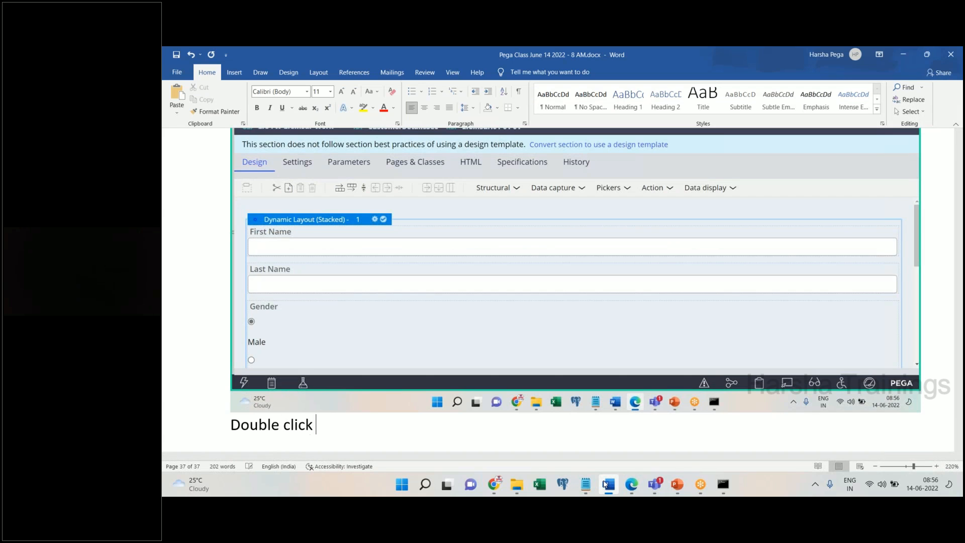
type("on layout")
key("Return")
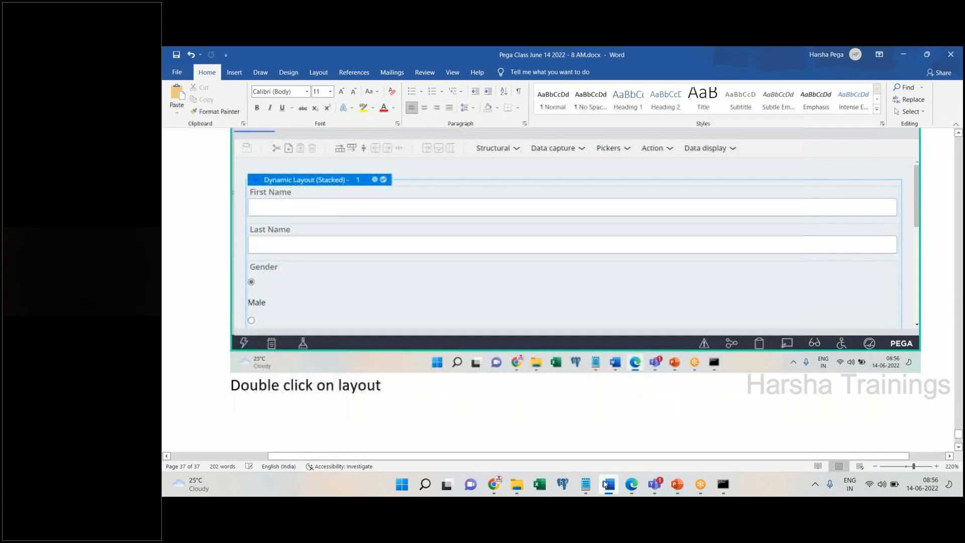
left_click(631, 483)
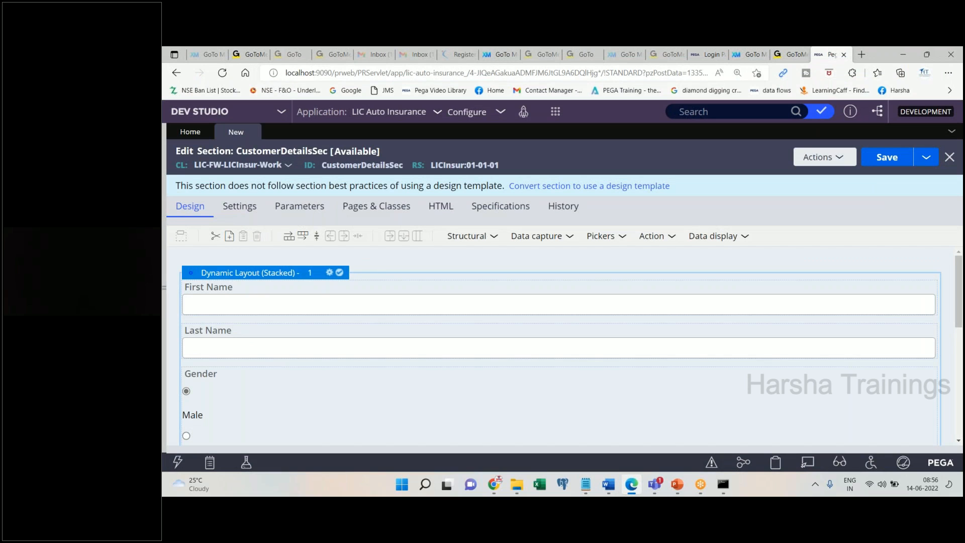
double_click(250, 272)
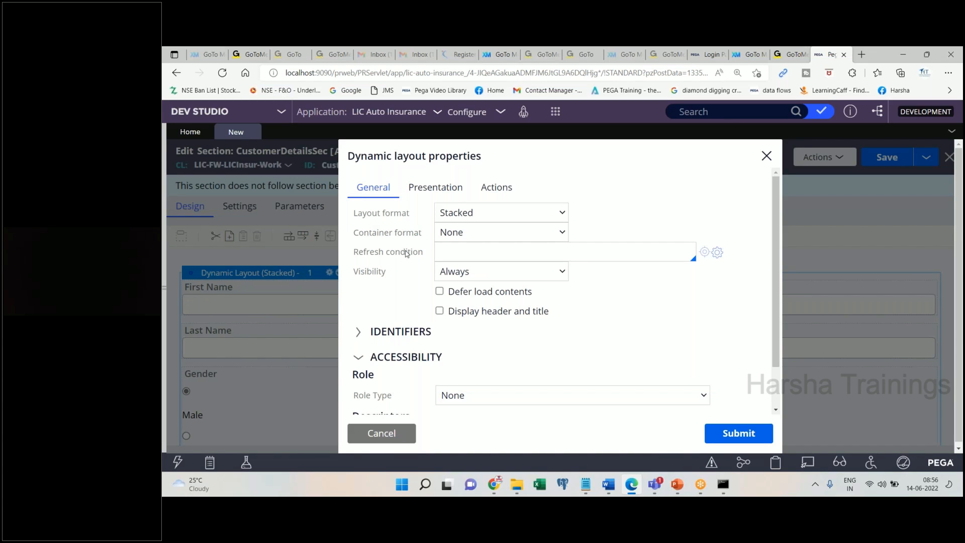
- Paste the Dynamic layout properties screenshot into the Word notes
left_click(607, 486)
key("ctrl+v")
key("Return")
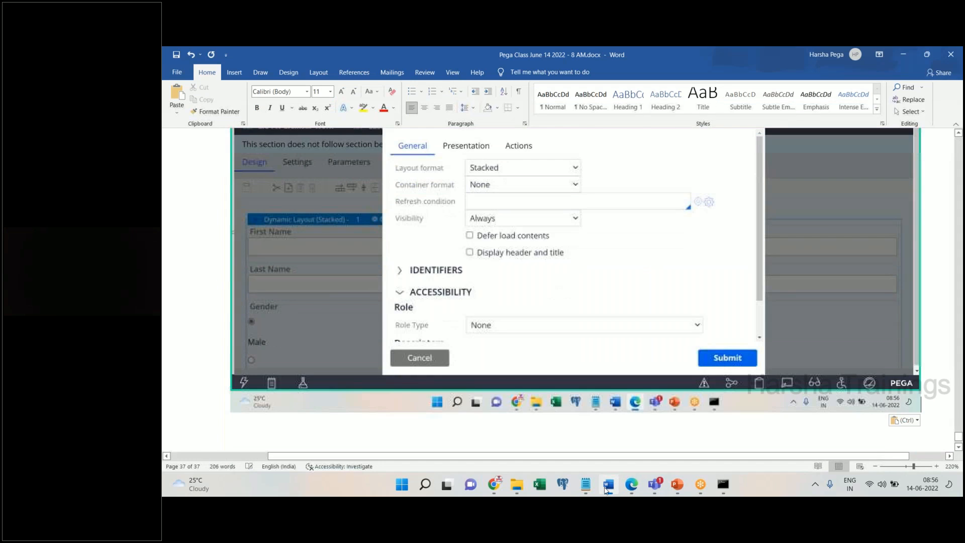
left_click(631, 485)
- Change the layout format from Stacked to Inline grid double
left_click(557, 216)
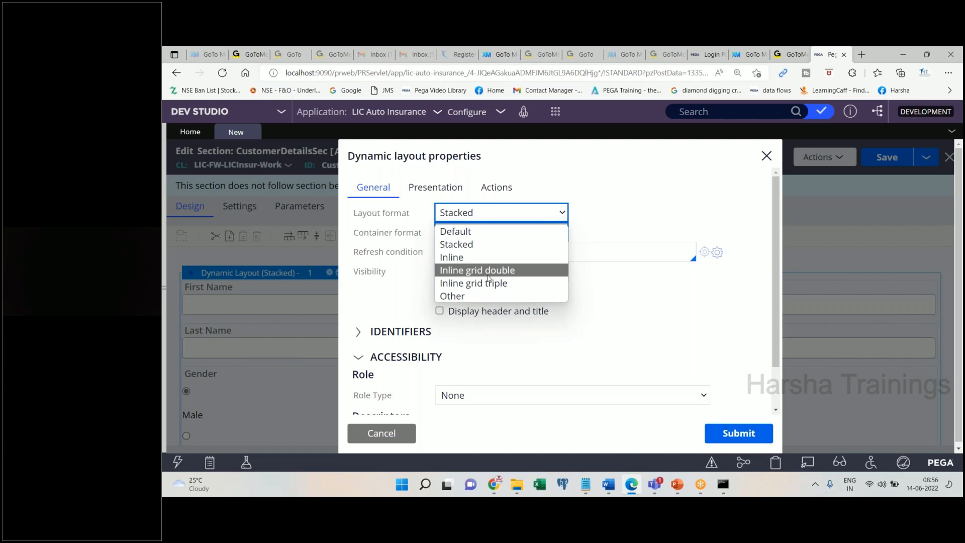
left_click(486, 297)
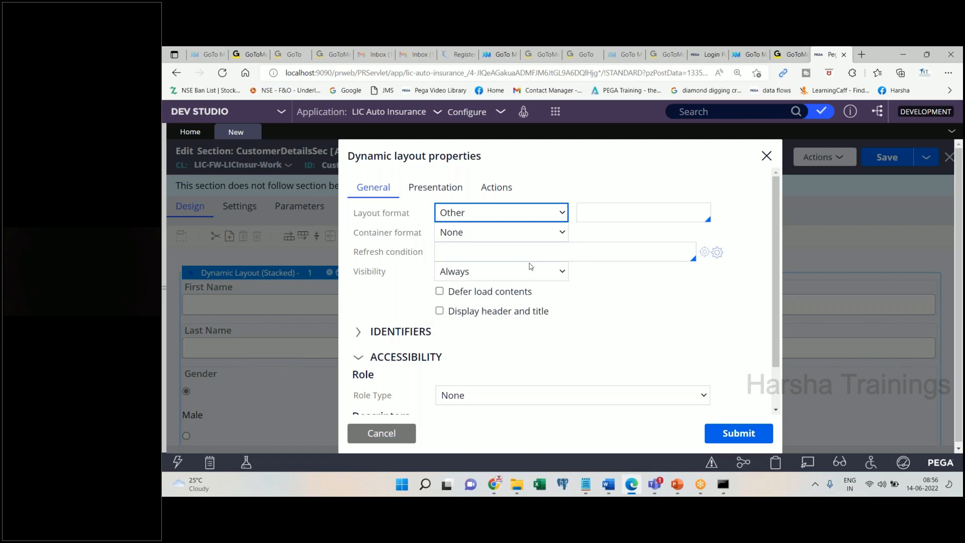
left_click(629, 217)
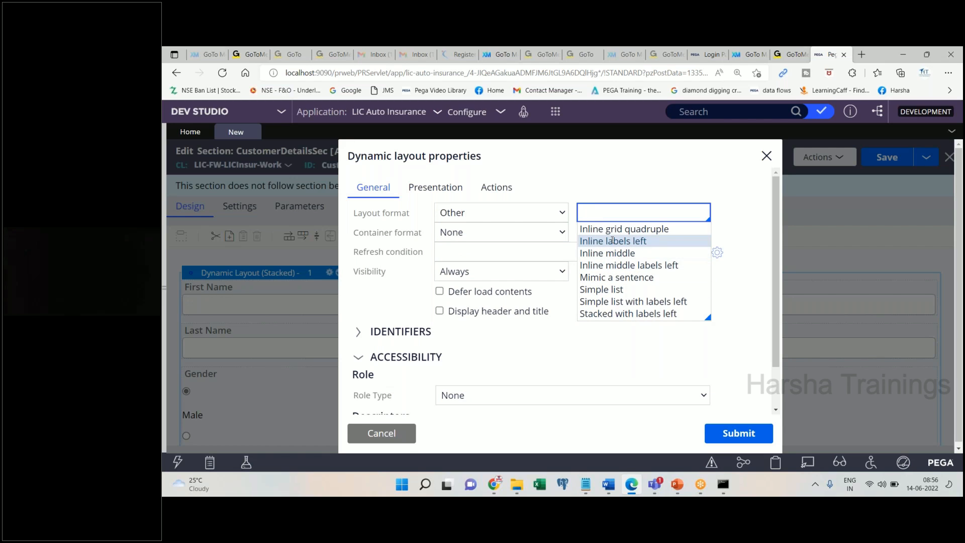
left_click(521, 217)
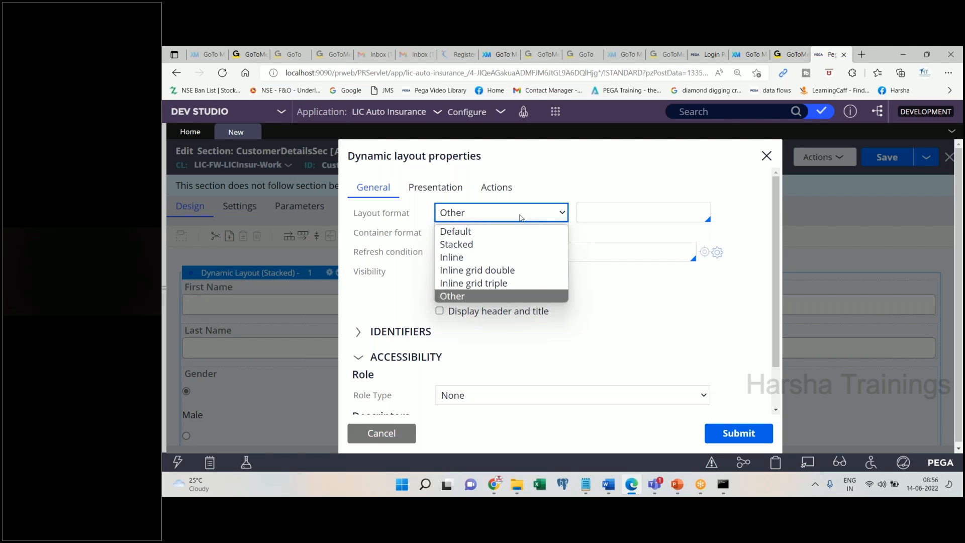
left_click(503, 275)
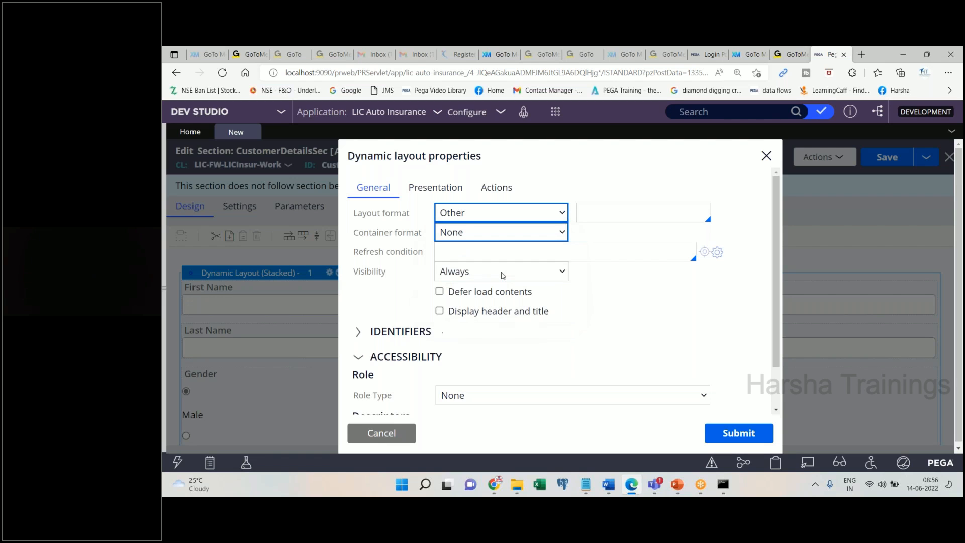
left_click(501, 217)
left_click(482, 270)
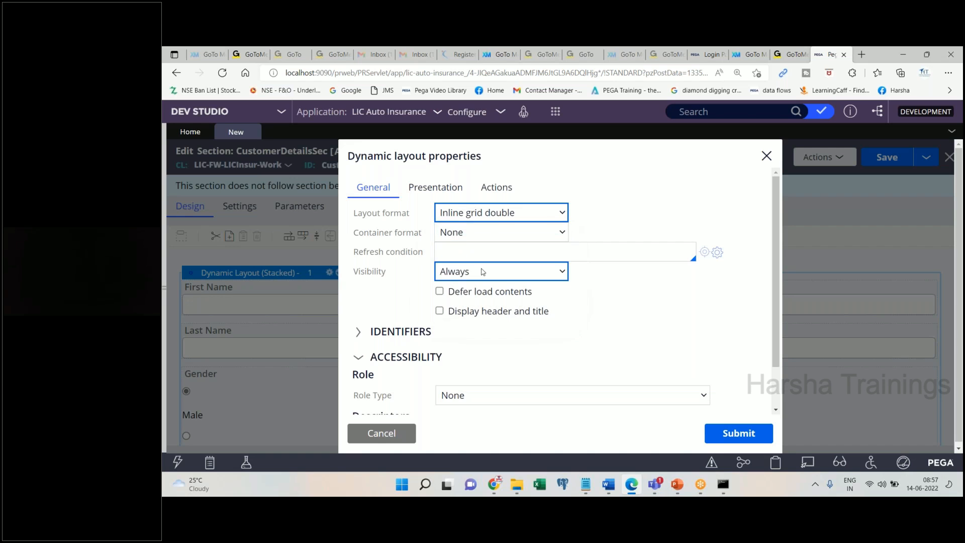
- Paste a screenshot of the Inline grid double setting into the Word notes
left_click(607, 484)
key("ctrl+v")
key("Return")
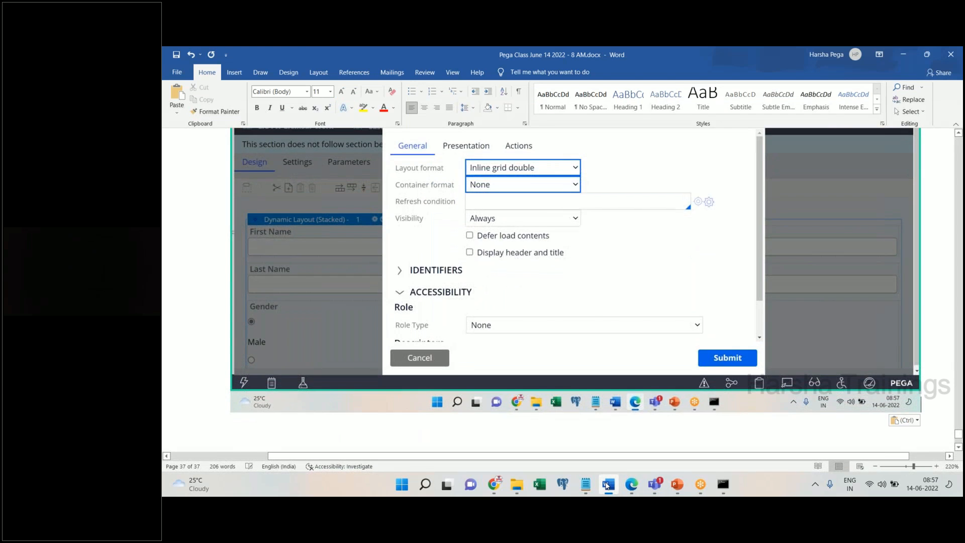
left_click(631, 485)
- Enable 'Display header and title' and paste a screenshot of the option into the Word notes
left_click(446, 314)
left_click_drag(447, 314, 565, 303)
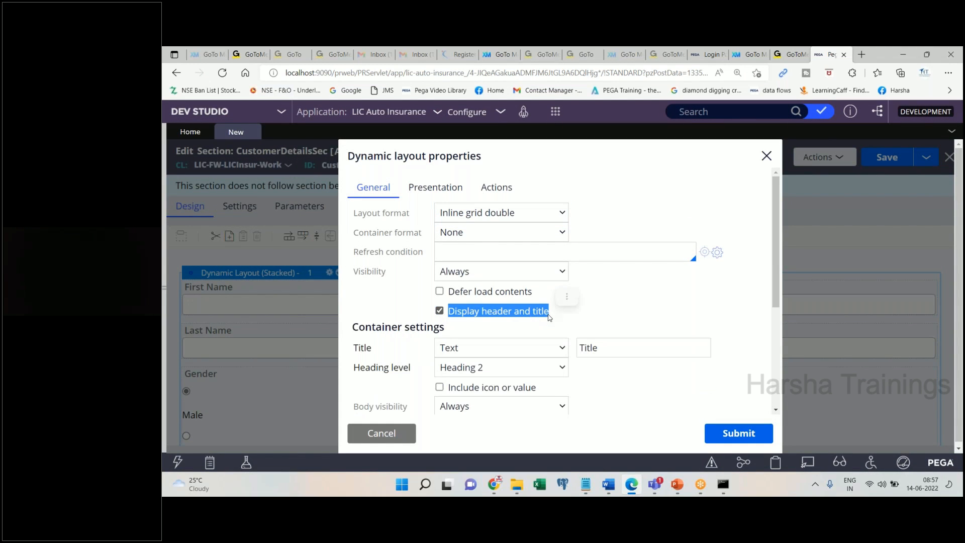
key("Print")
left_click(608, 484)
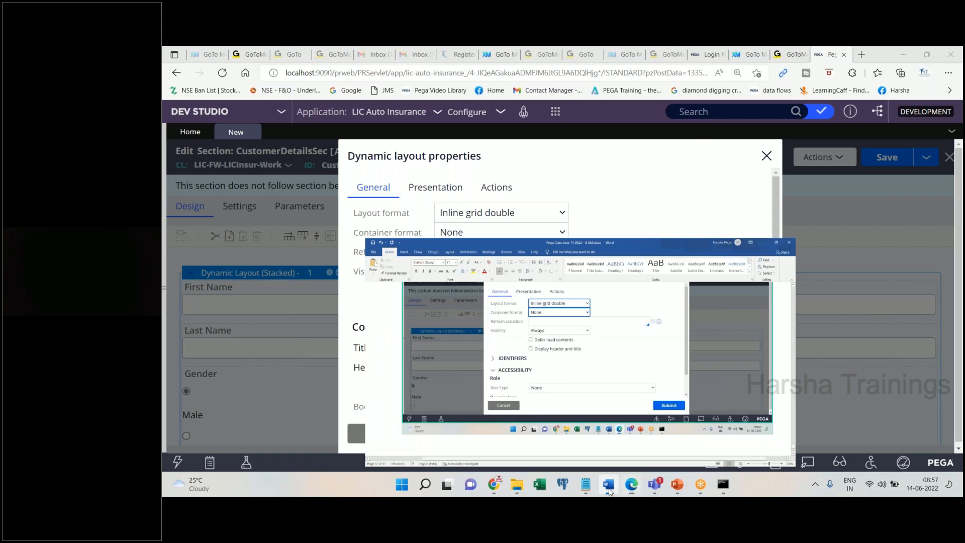
key("ctrl+v")
left_click(631, 484)
- Set the layout title to 'Please provide your basic details below' and submit the layout
double_click(633, 349)
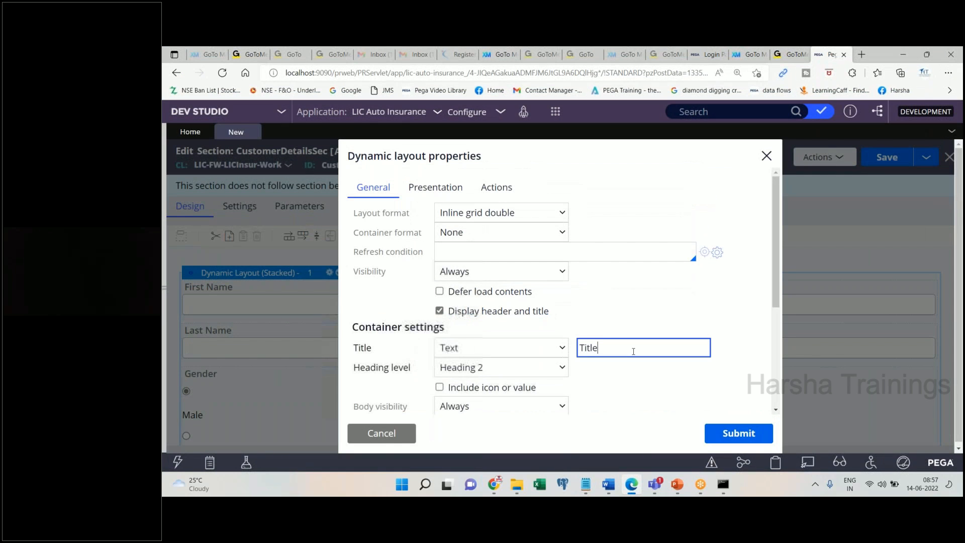
type("Please inpu")
key("BackSpace")
key("BackSpace")
key("BackSpace")
key("BackSpace")
type("provide your basic detials below")
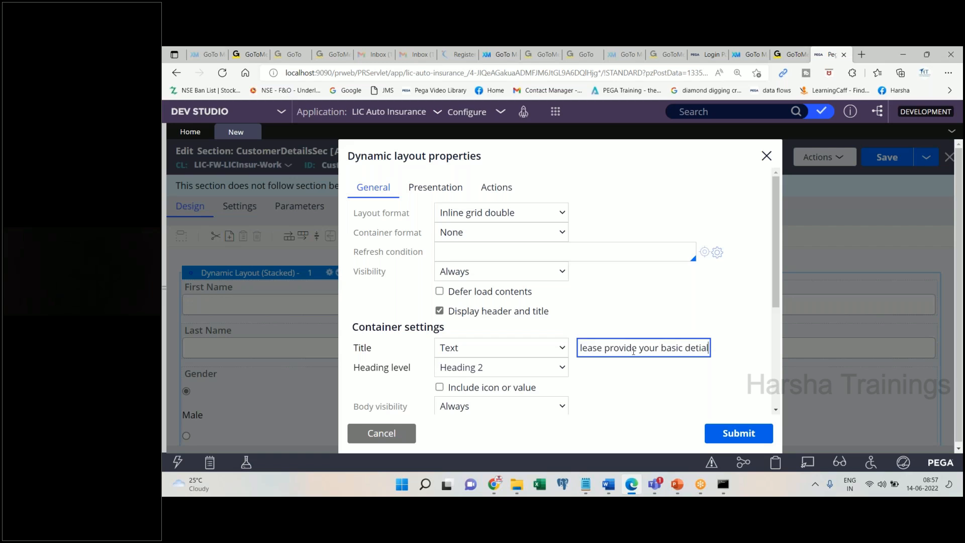
double_click(669, 348)
type("details")
key("ctrl+a")
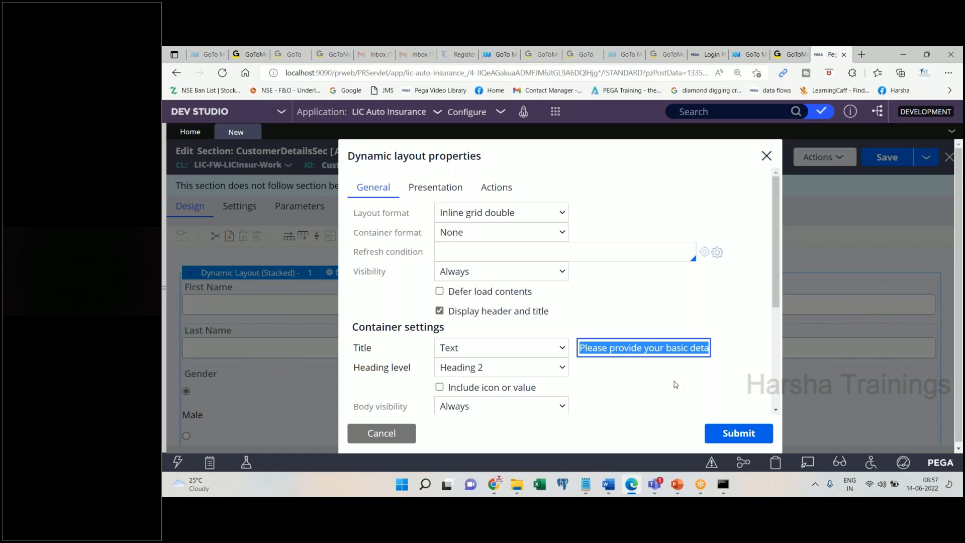
left_click(608, 484)
left_click(609, 483)
left_click(737, 432)
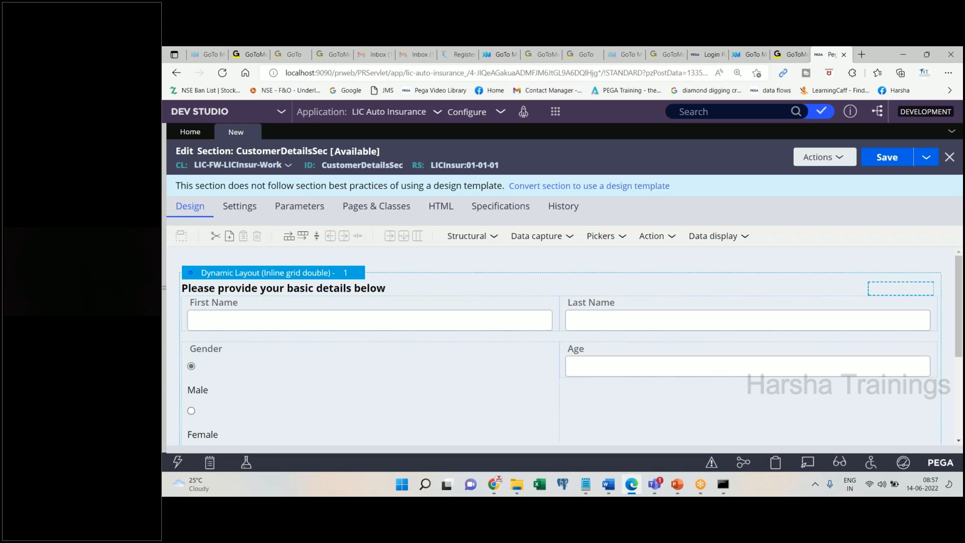
- Paste the two-column section screenshot into Word, then scroll CustomerDetailsSec down to the Gender field
left_click(608, 483)
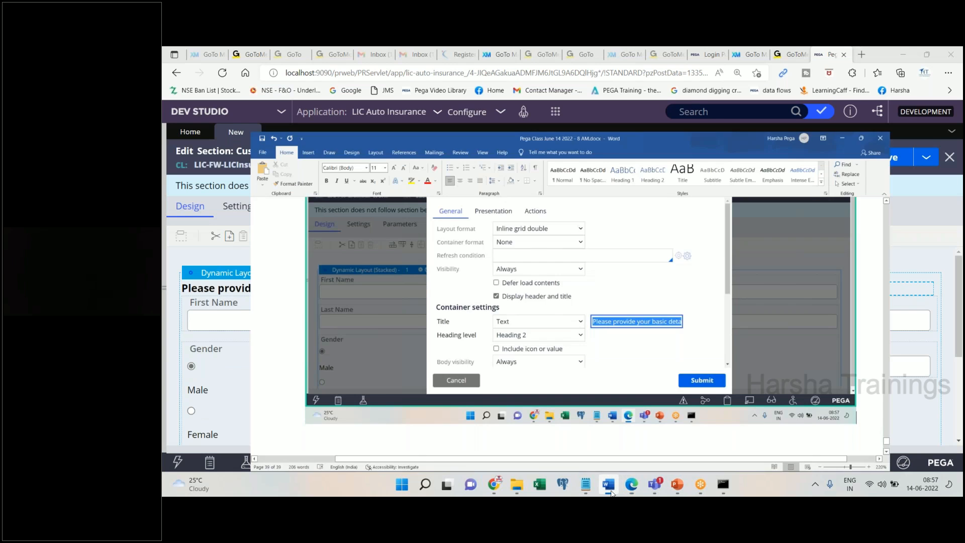
key("Return")
key("ctrl+v")
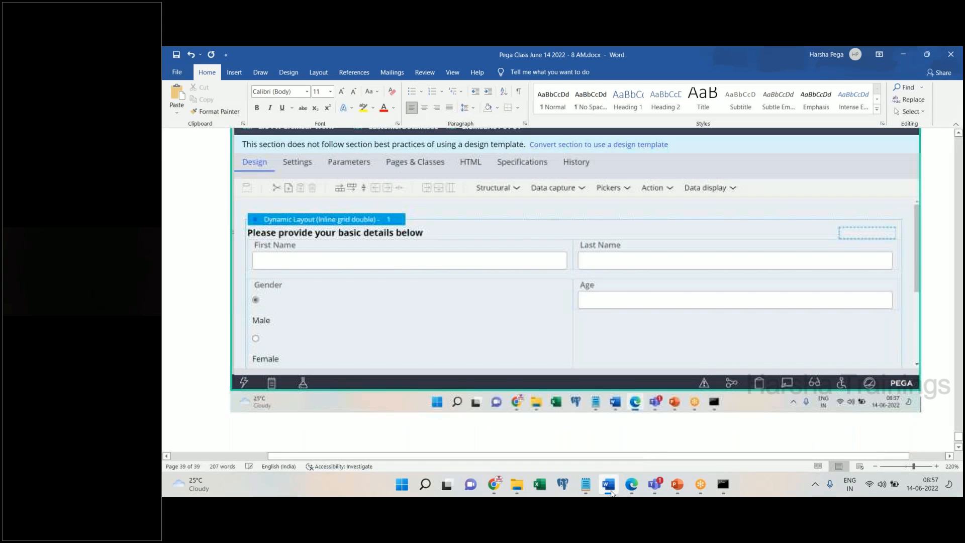
left_click(609, 484)
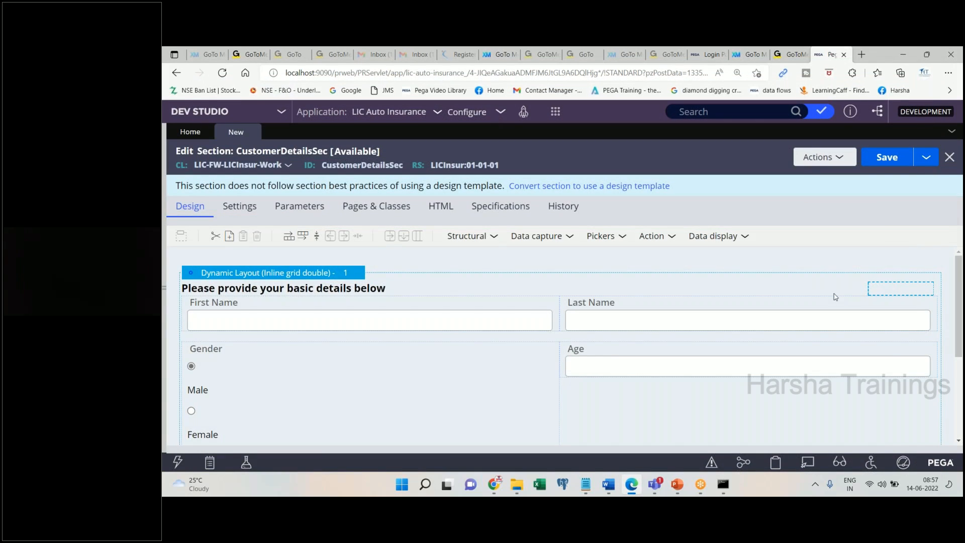
left_click_drag(960, 316, 956, 296)
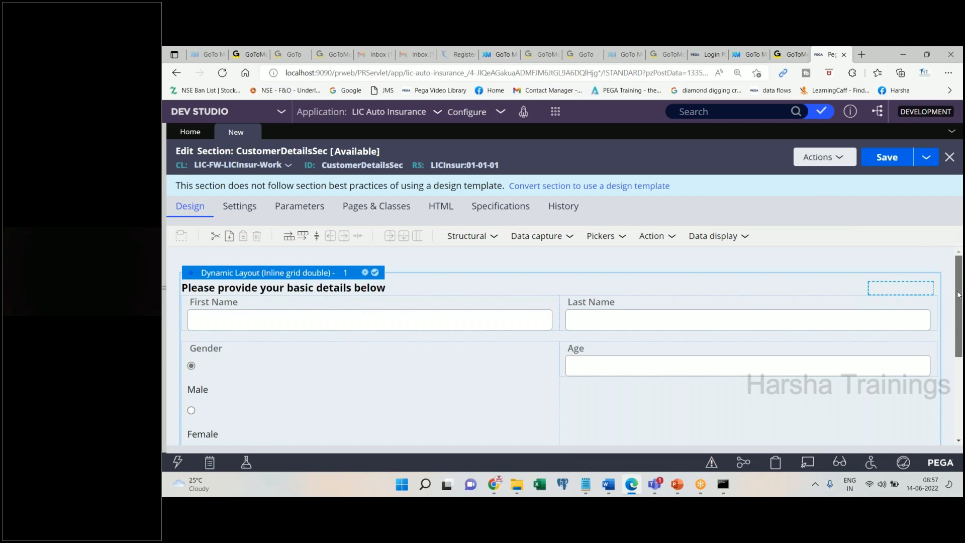
scroll(317, 287, "down", 1)
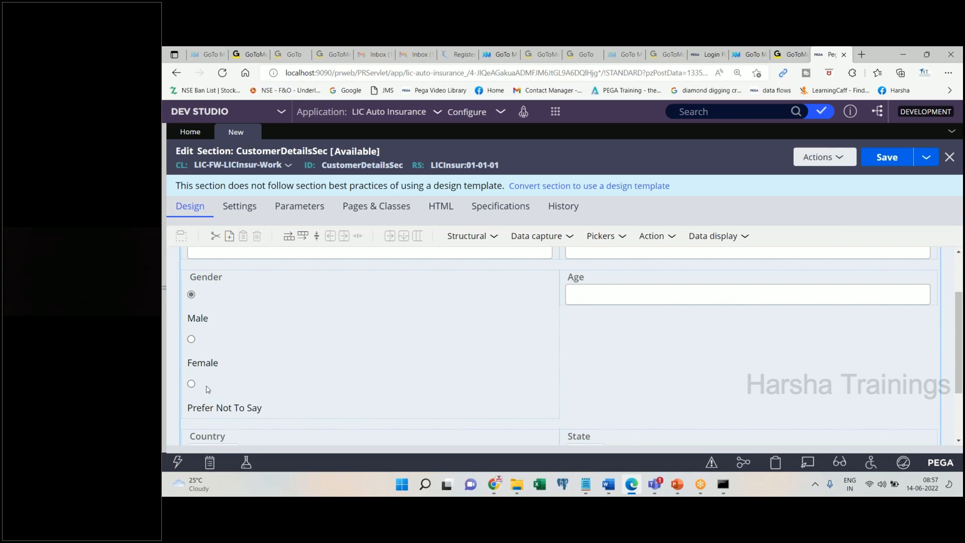
left_click(251, 345)
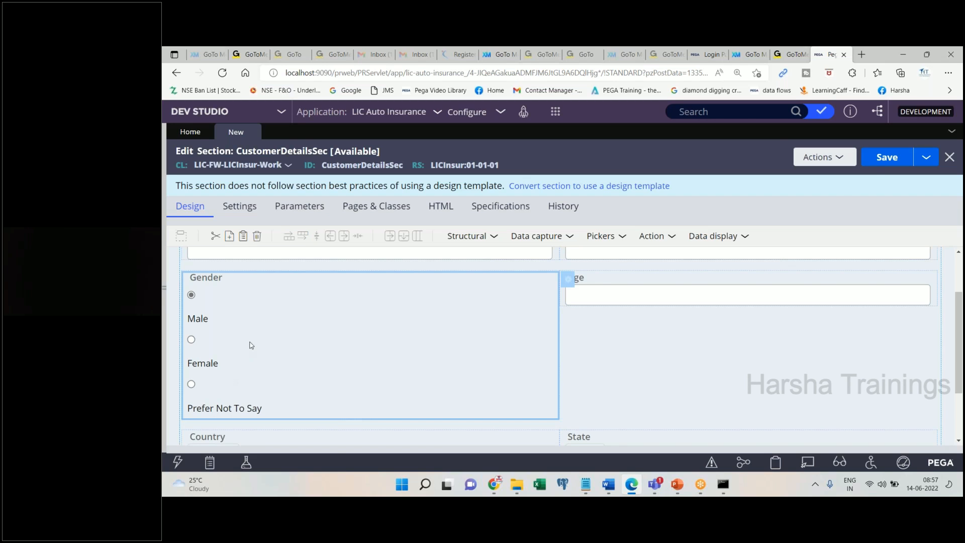
double_click(252, 345)
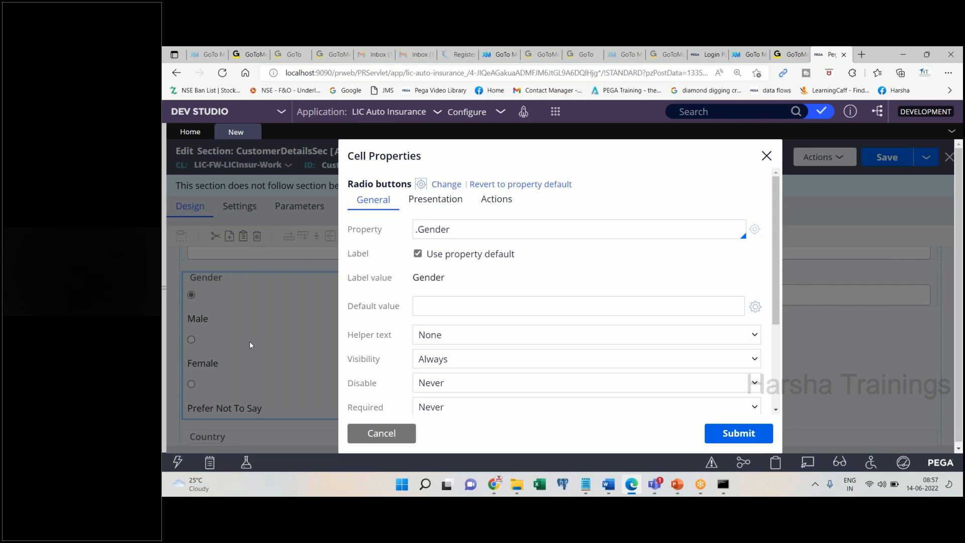
left_click(425, 203)
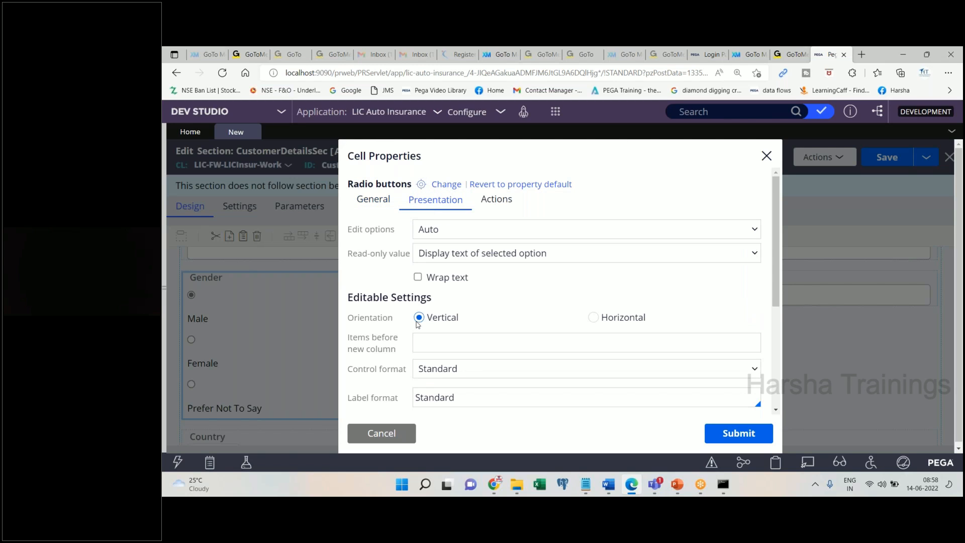
left_click(592, 318)
left_click(736, 433)
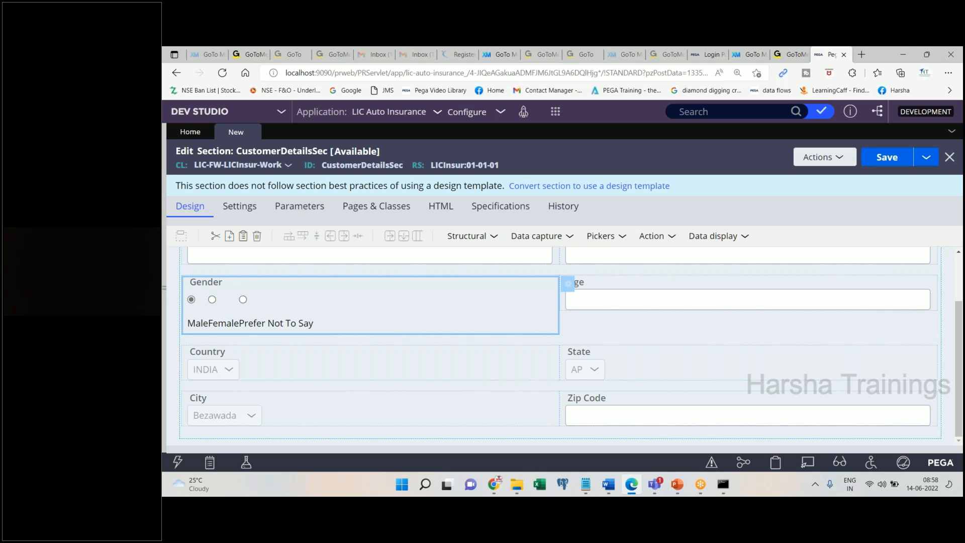
double_click(485, 317)
left_click(435, 199)
left_click(419, 317)
left_click(738, 433)
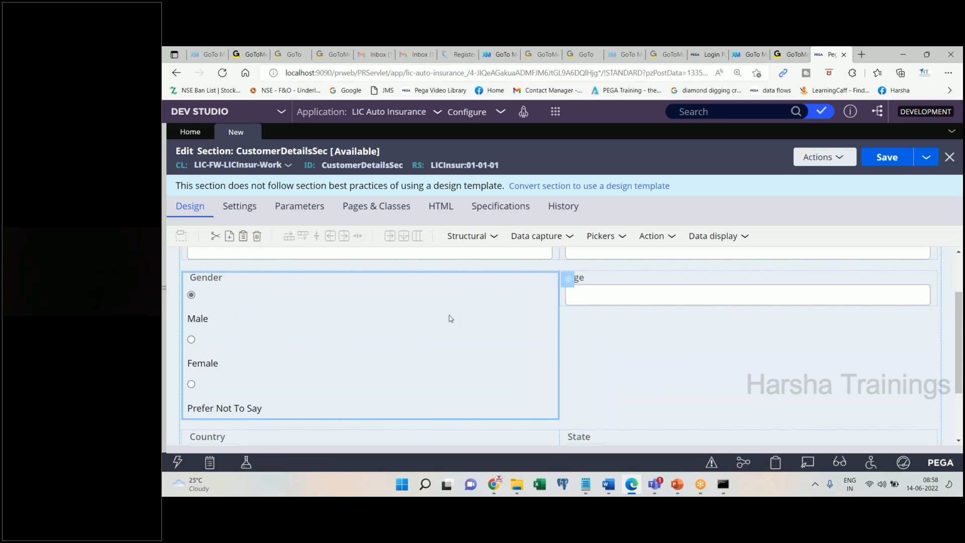
- Paste the Gender-section screenshot into the Word notes followed by 'Save. Done.'
left_click(605, 484)
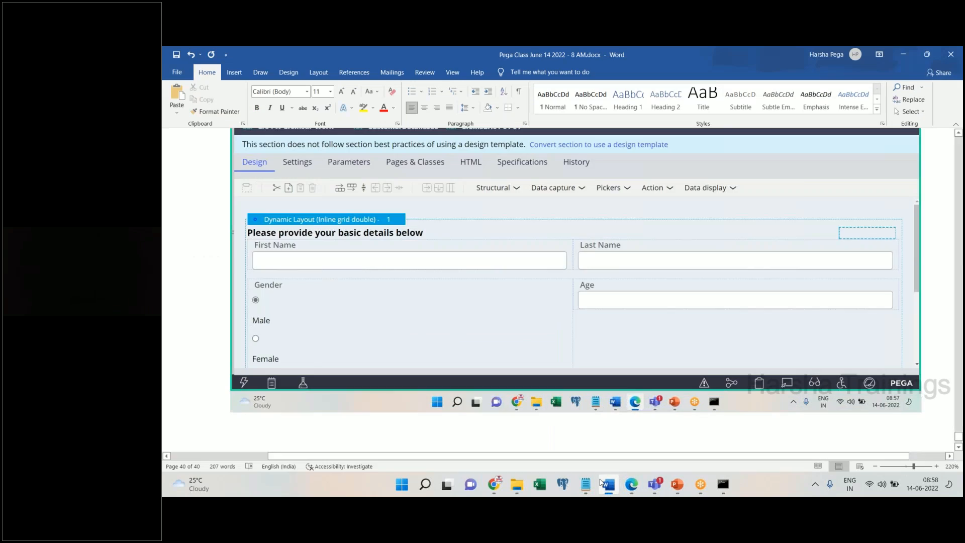
key("ctrl+v")
type("Save. Done.")
key("Return")
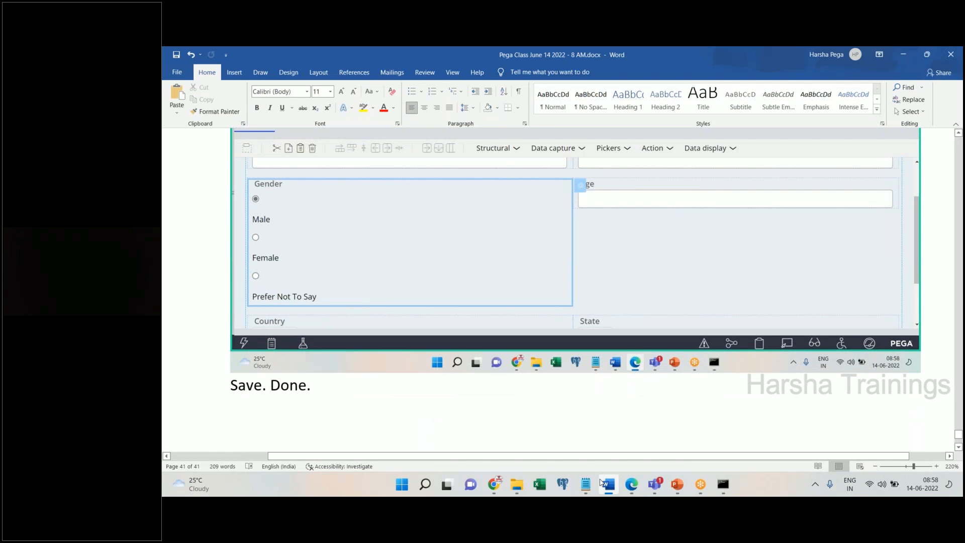
- Add the heading 'Step 3 : Creating flow action' to the notes and save CustomerDetailsSec
key("Return")
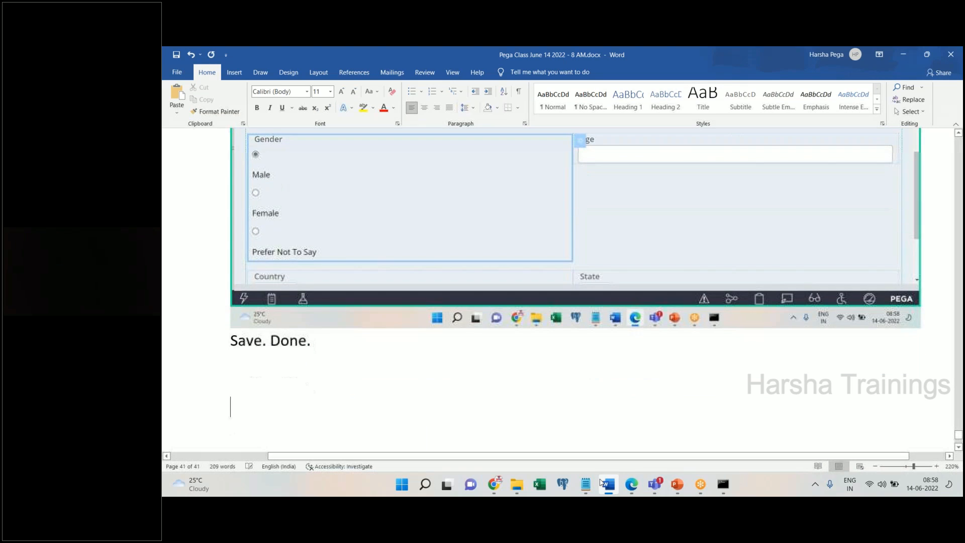
type("tep 3 :")
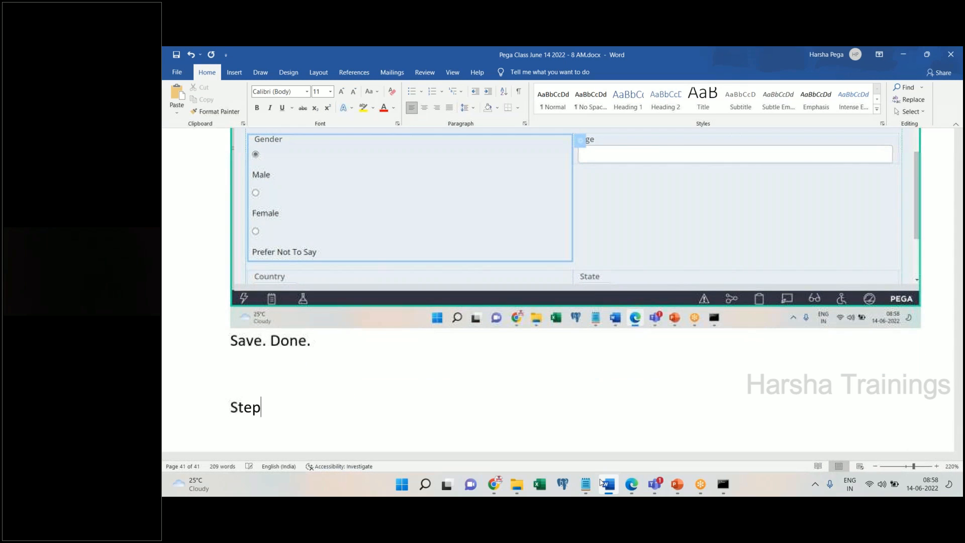
key("Return")
type("Crea")
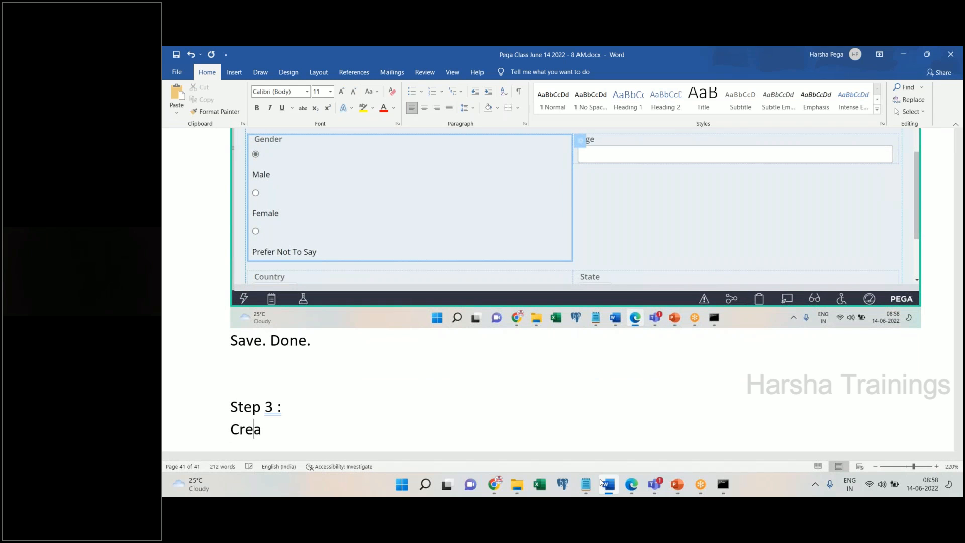
type("ting flow action")
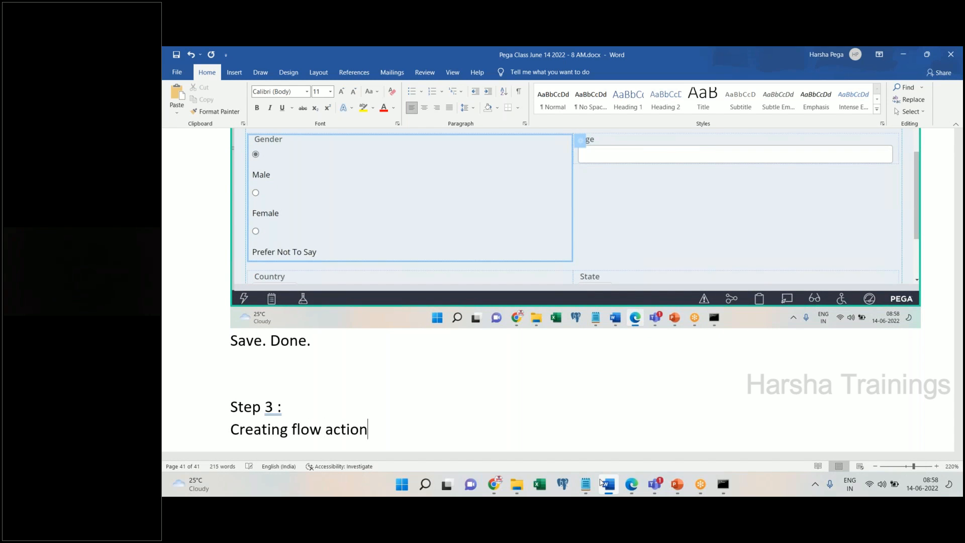
key("Return")
left_click(601, 482)
left_click(861, 158)
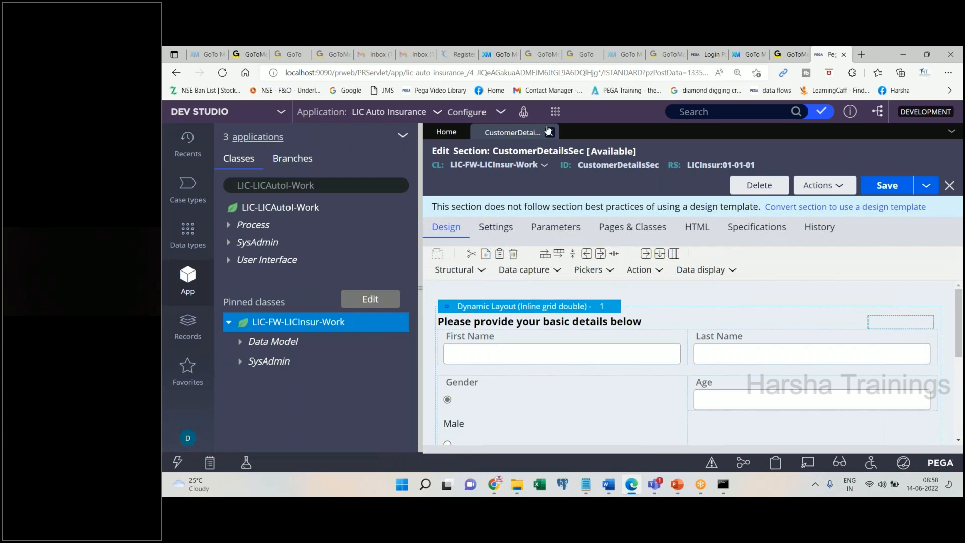
- Close the section tab and refresh the pinned class, expanding User Interface > Section records
left_click(549, 133)
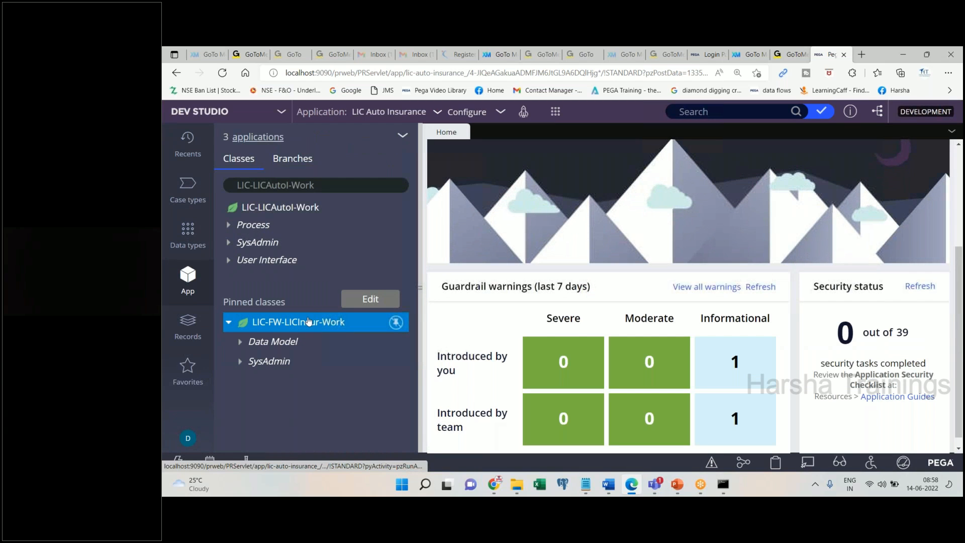
right_click(309, 322)
left_click(297, 284)
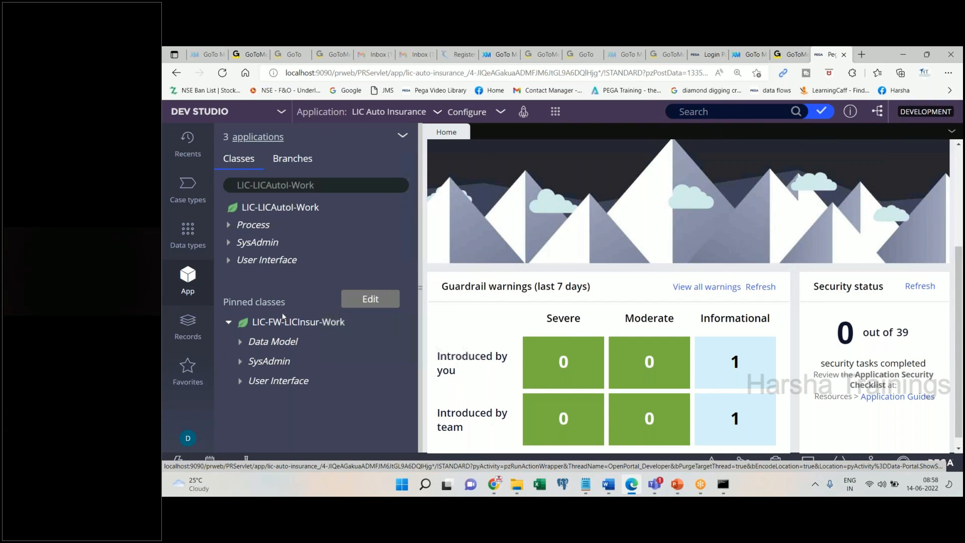
left_click(241, 381)
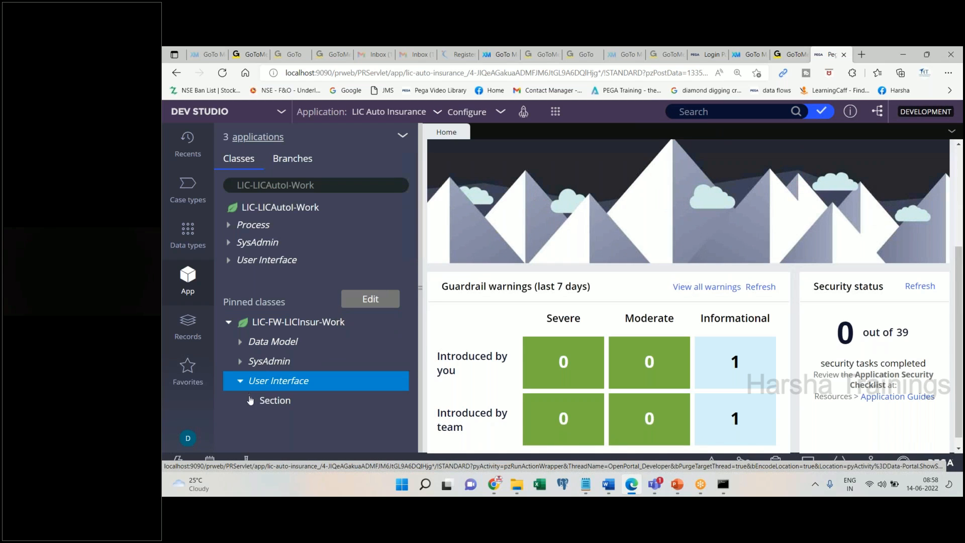
left_click(266, 402)
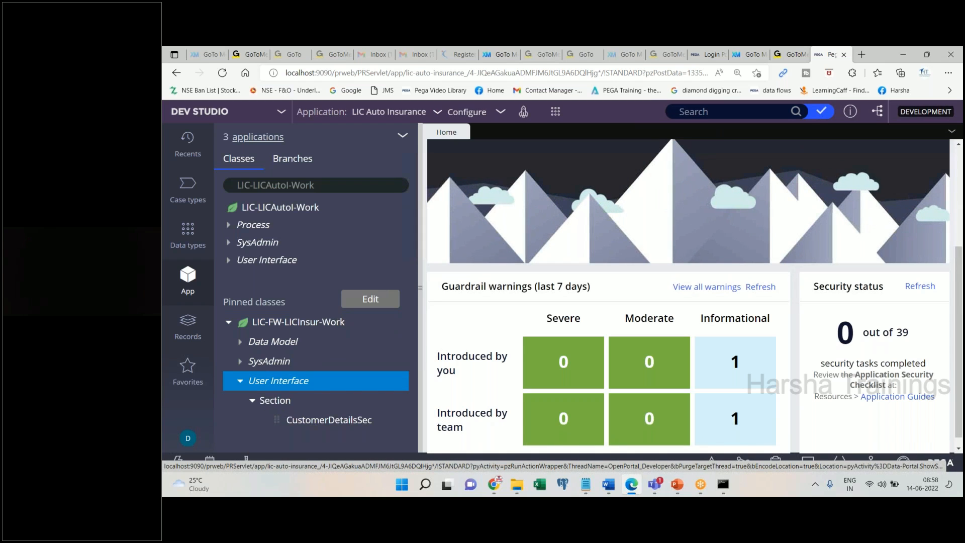
- Start a new Flow Action for LIC-FW-LICInsur-Work via Create > Process > Flow Action
right_click(282, 327)
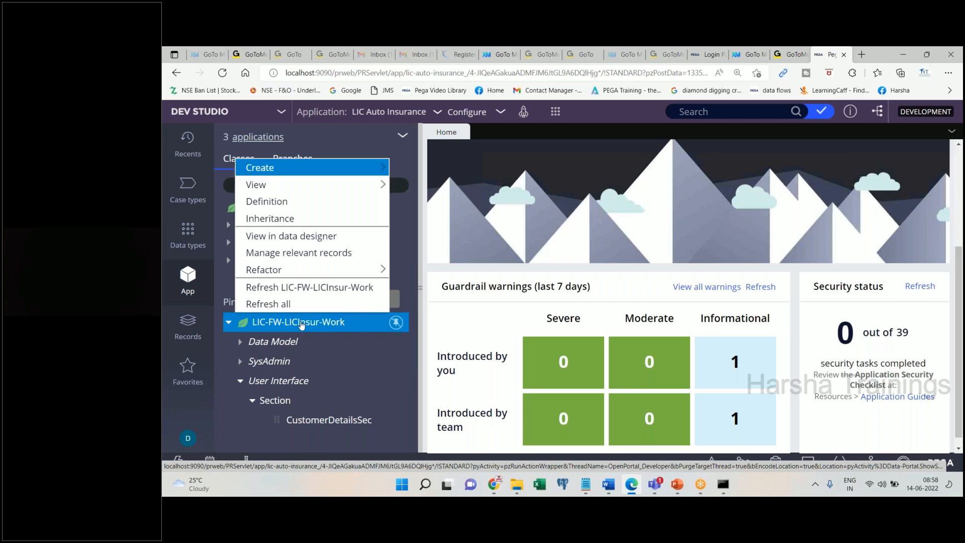
mouse_move(312, 168)
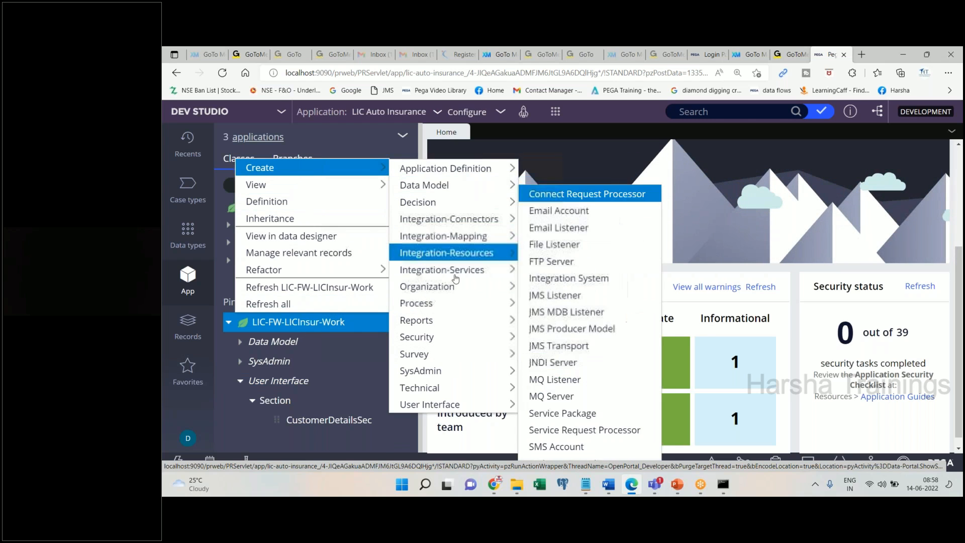
mouse_move(446, 303)
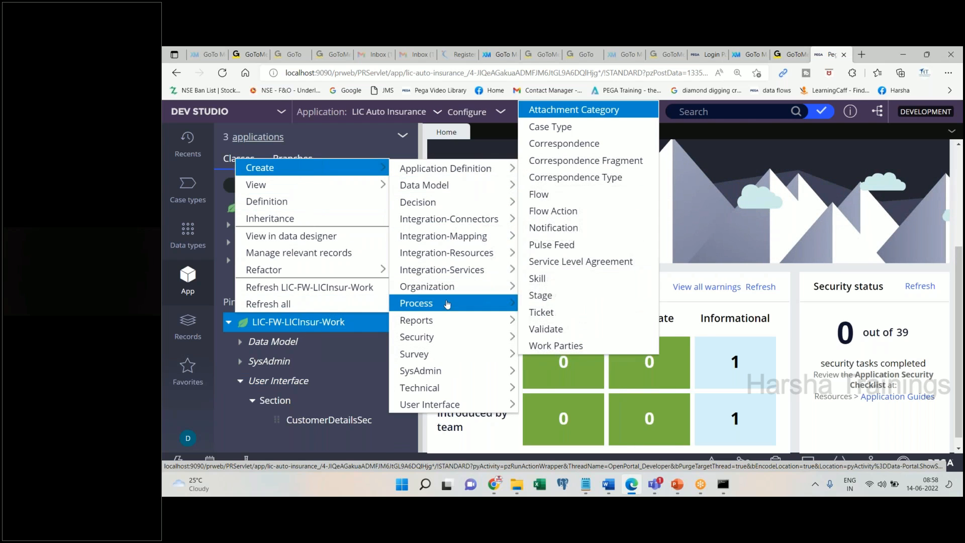
left_click(562, 215)
left_click(613, 486)
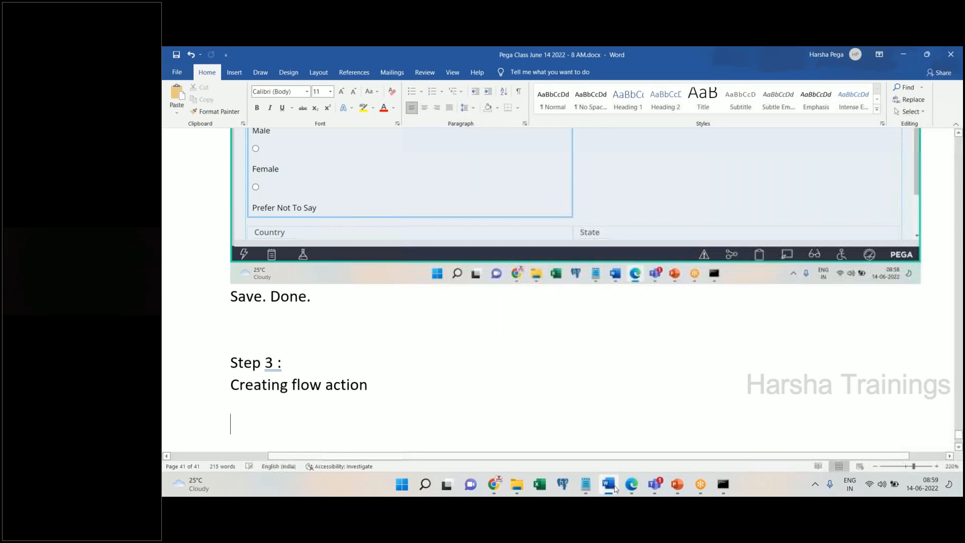
left_click(614, 486)
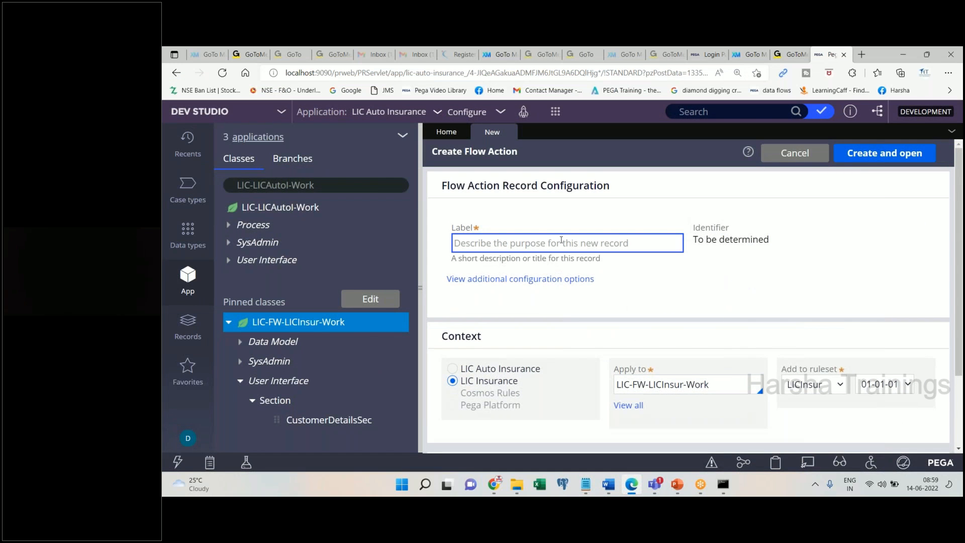
- Create and open flow action CustomerDetailsFA, then bring up the Section field's suggestions
type("CustomerDetailsFA")
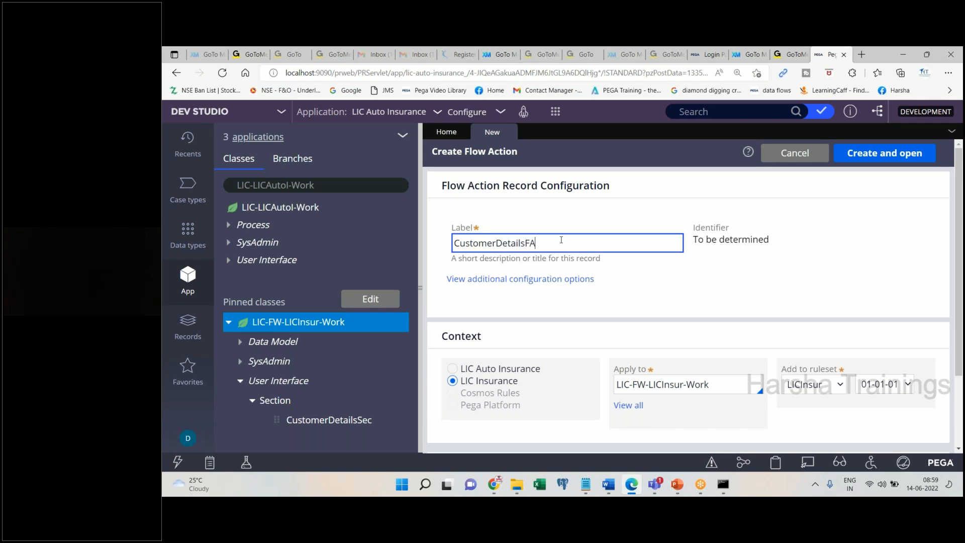
key("Tab")
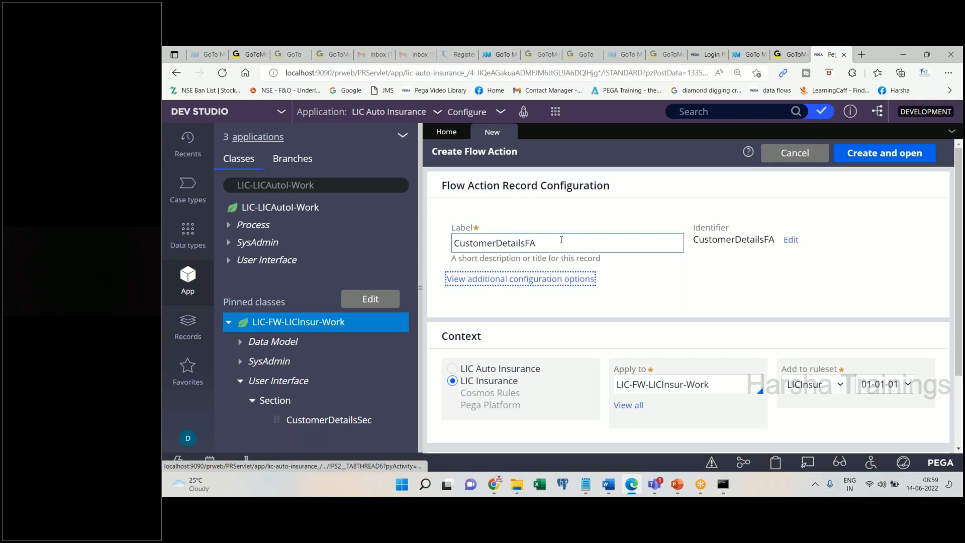
left_click(884, 152)
left_click(608, 485)
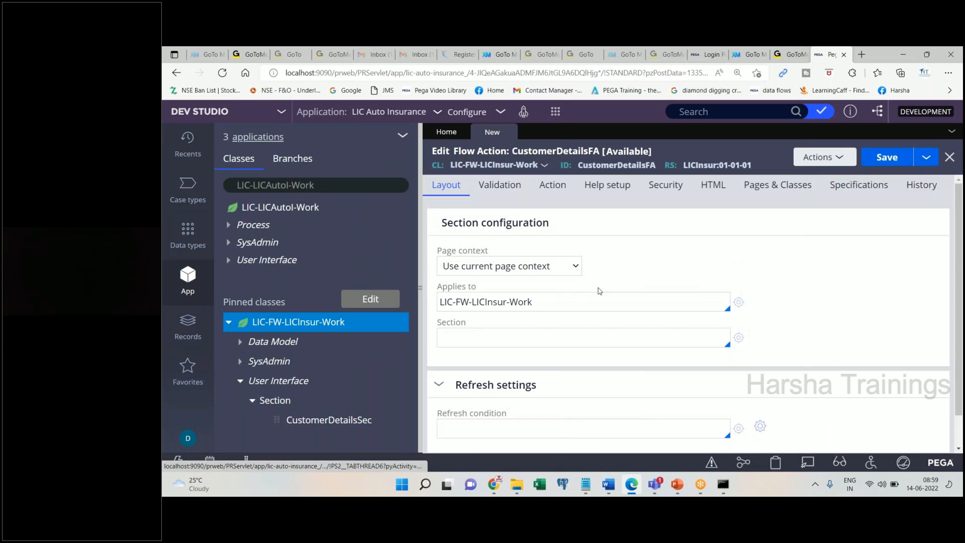
left_click(514, 341)
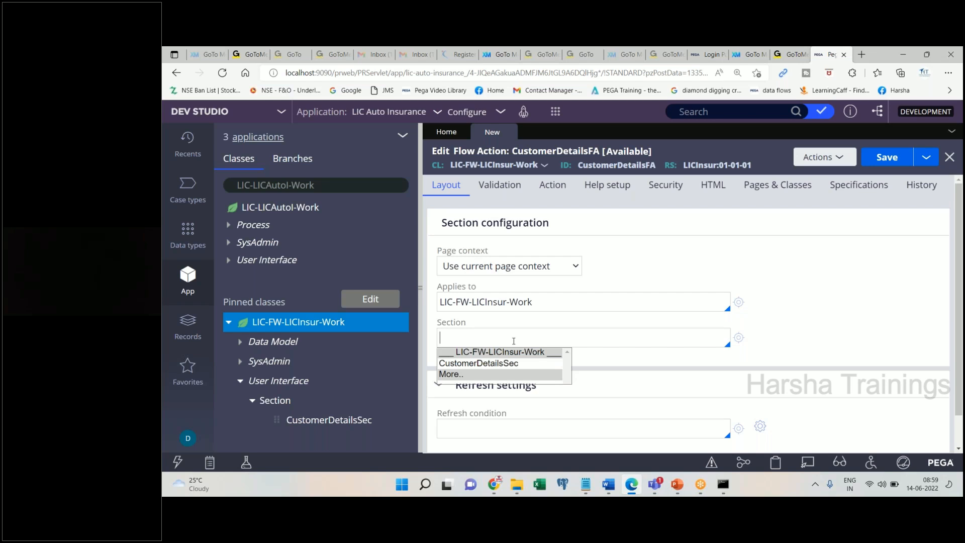
key("Down")
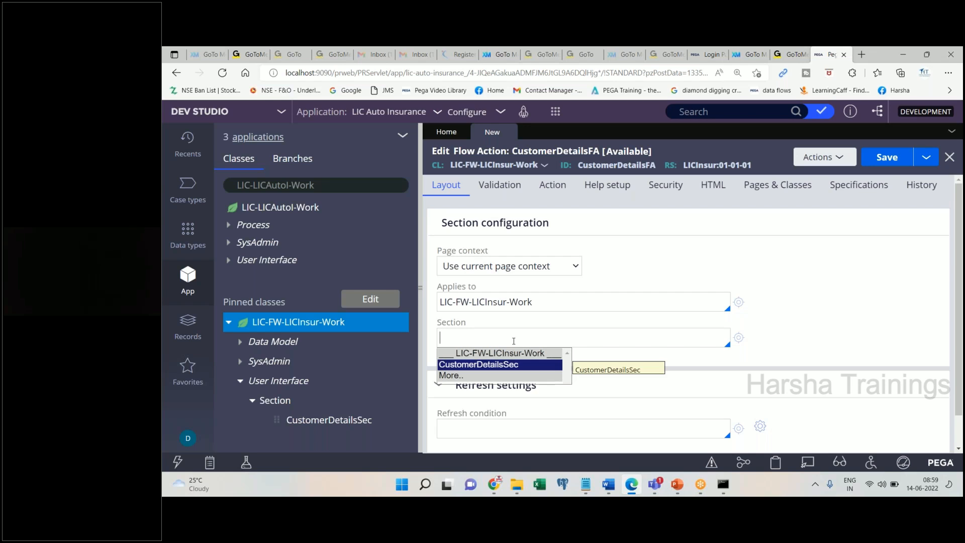
key("Return")
- Set CustomerDetailsFA's section to CustomerDetailsSec and save the flow action
left_click(611, 486)
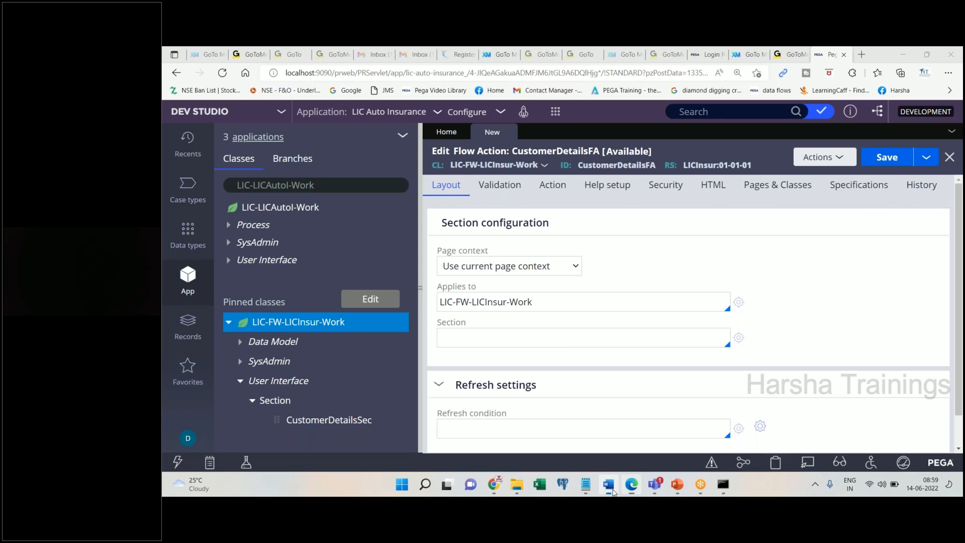
key("ctrl+v")
left_click(610, 486)
key("Down")
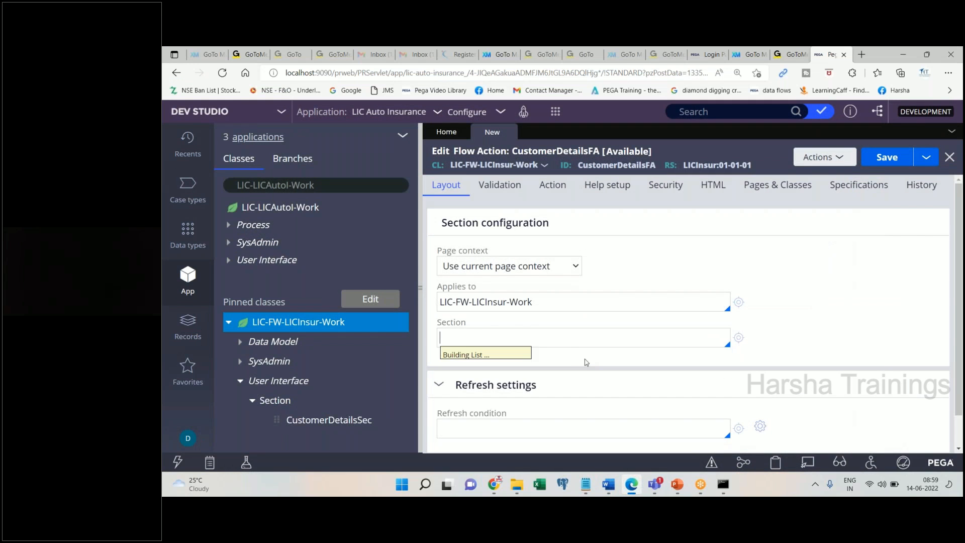
key("Down")
key("Return")
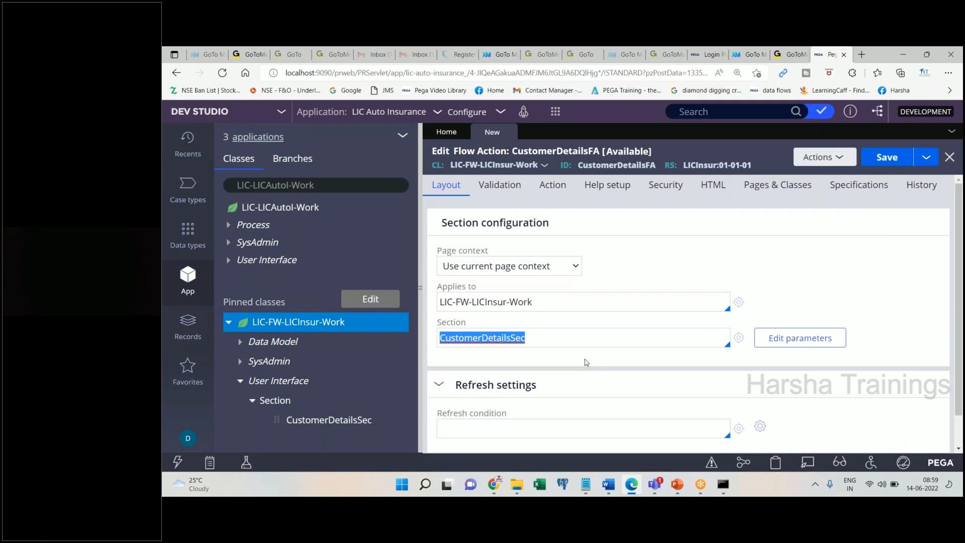
left_click(881, 154)
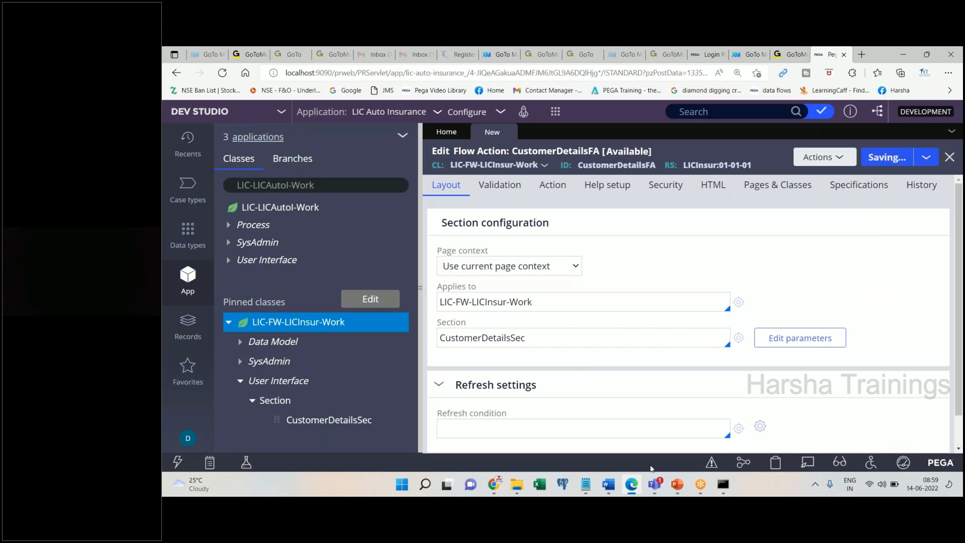
- Write 'Save. Done.' and 'Create flow' in the Word notes
left_click(608, 485)
type("Save.")
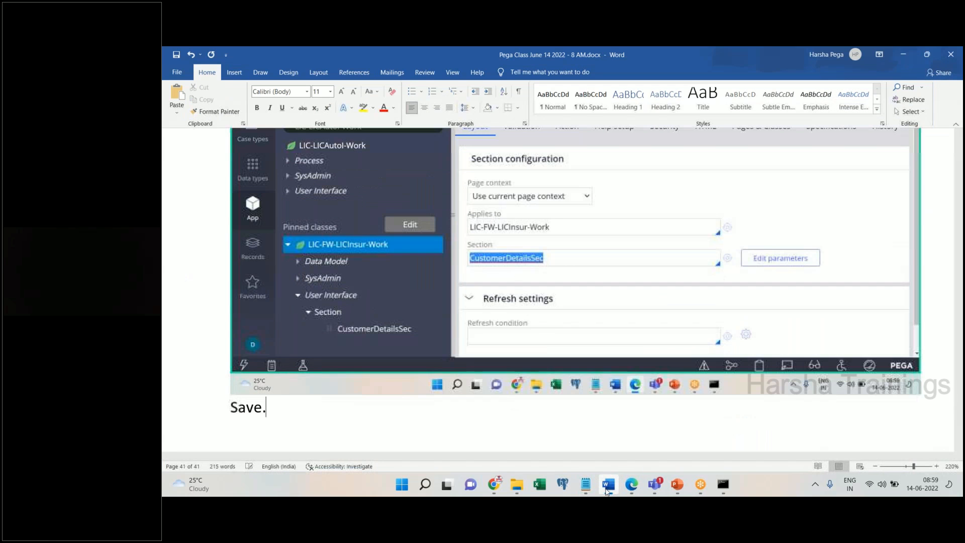
type(" Done.")
key("Return")
left_click(607, 490)
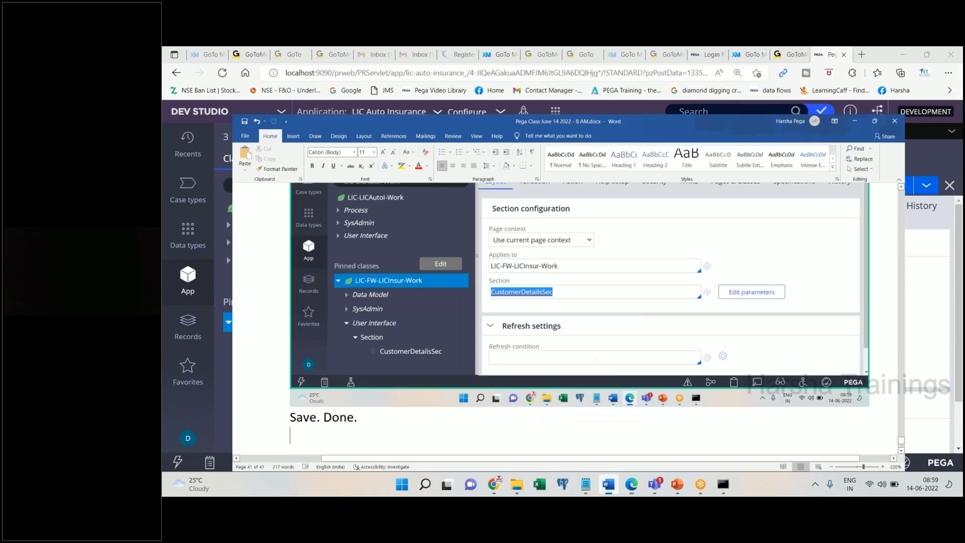
type("Create fl")
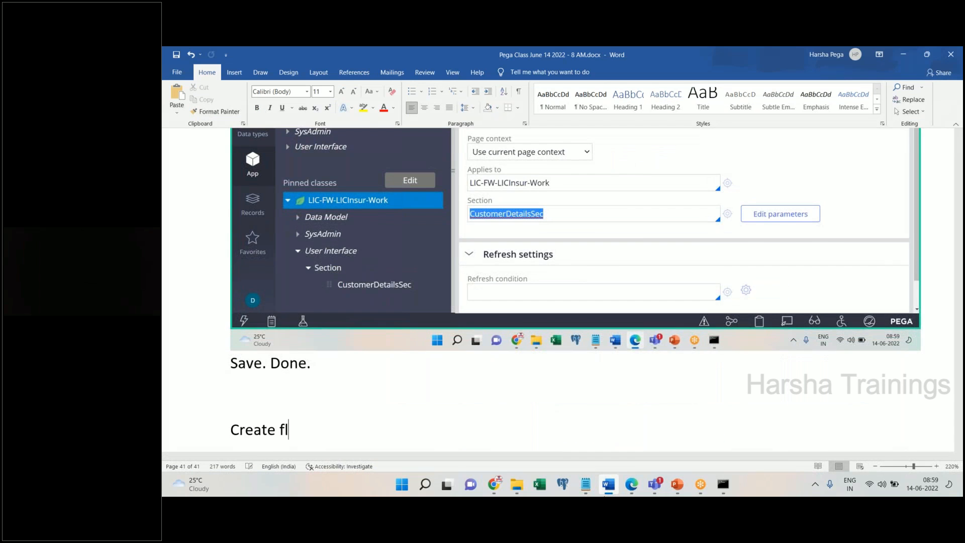
type("ow")
key("Return")
left_click(608, 484)
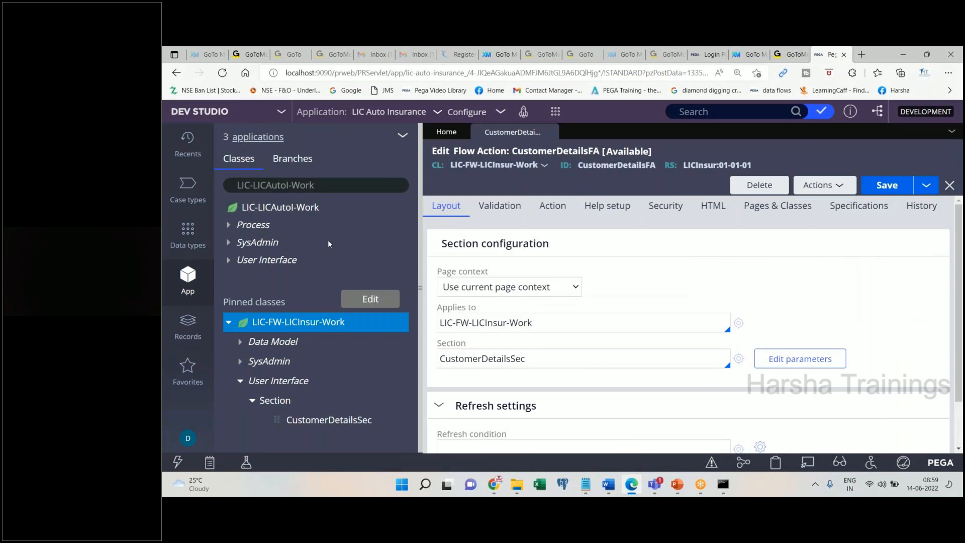
- Start a new Flow in LIC-FW-LICInsur-Work and paste the menu screenshot into Word
left_click(396, 321)
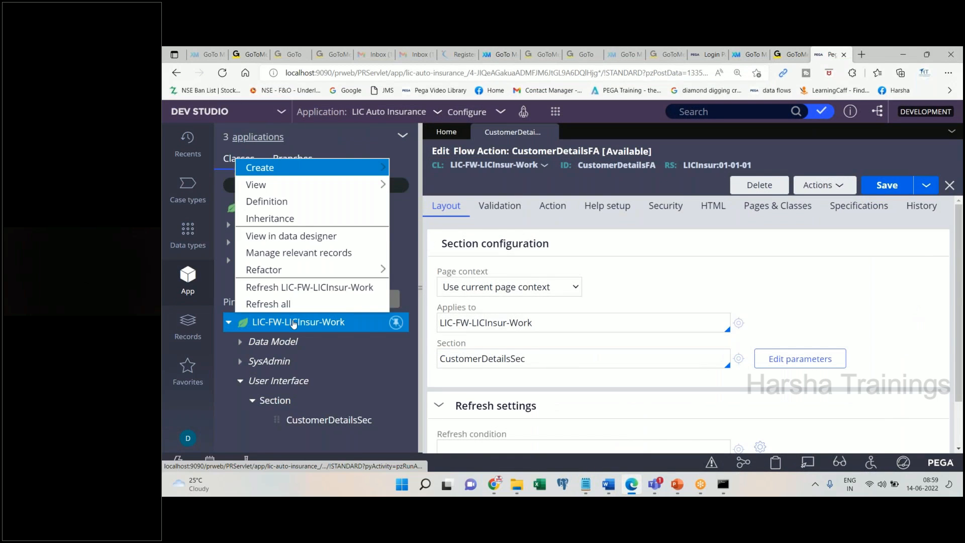
mouse_move(341, 172)
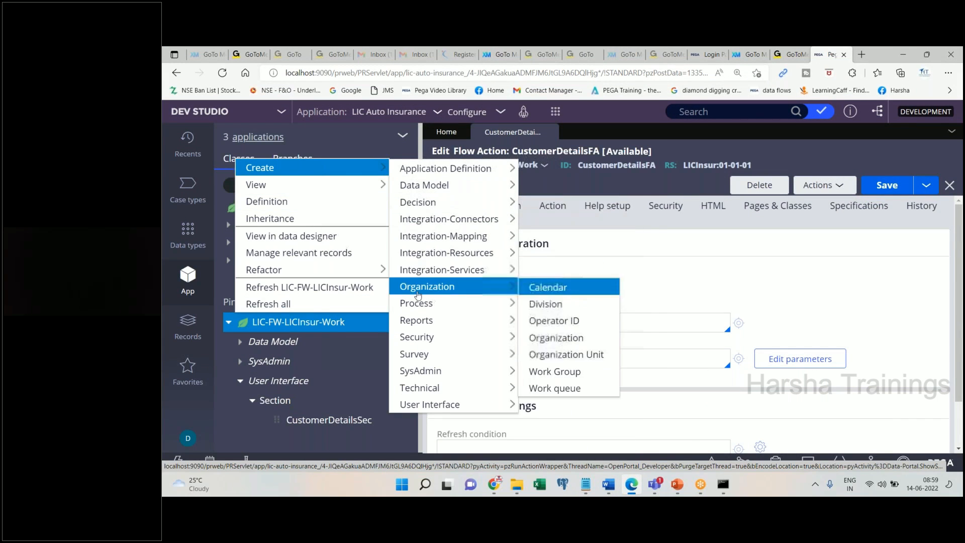
mouse_move(442, 303)
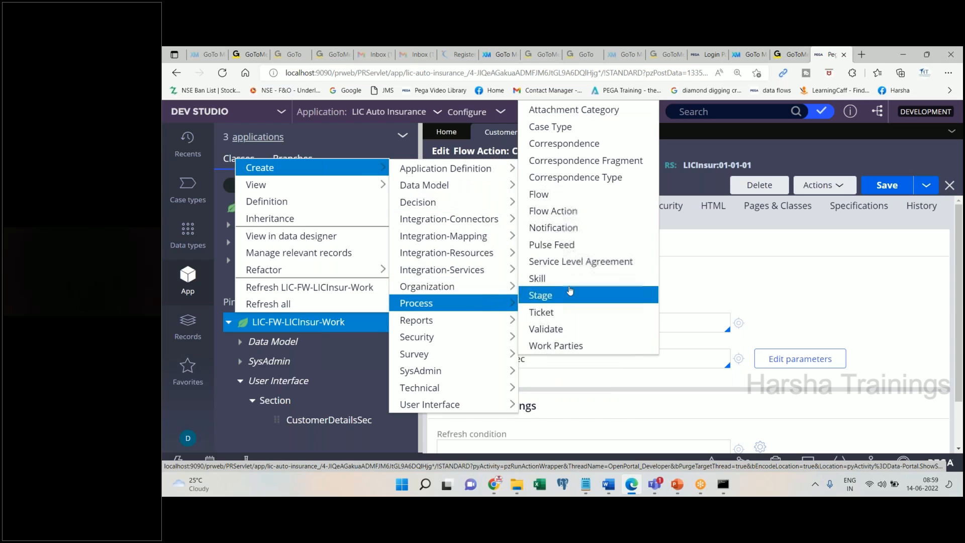
left_click(544, 203)
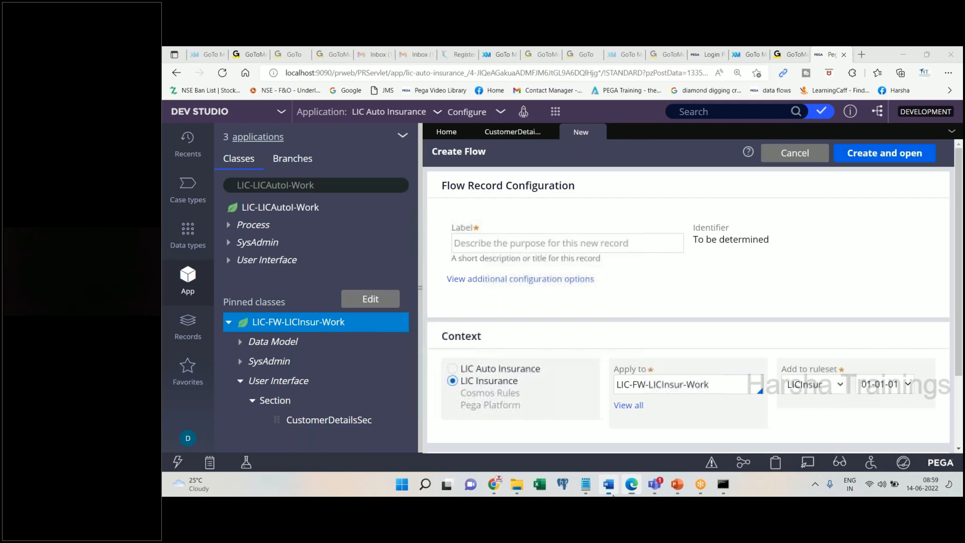
left_click(608, 484)
key("ctrl+v")
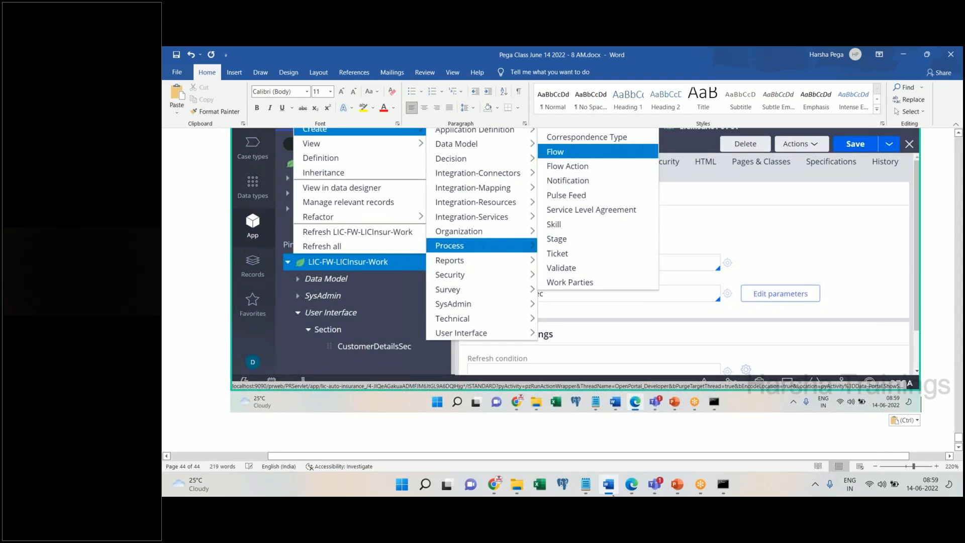
left_click(612, 494)
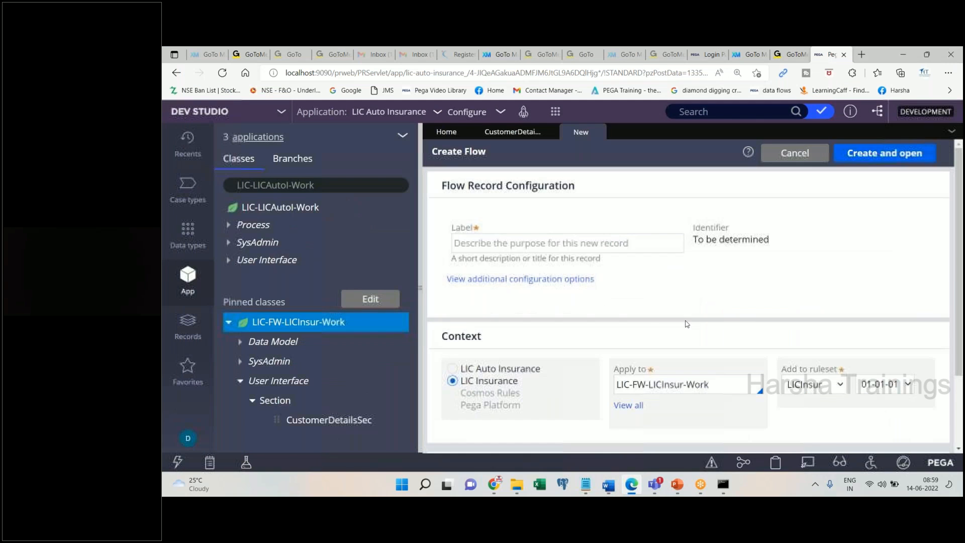
- Label the flow 'Begin Insurance', create and open it, and paste the form screenshot into Word
left_click(512, 247)
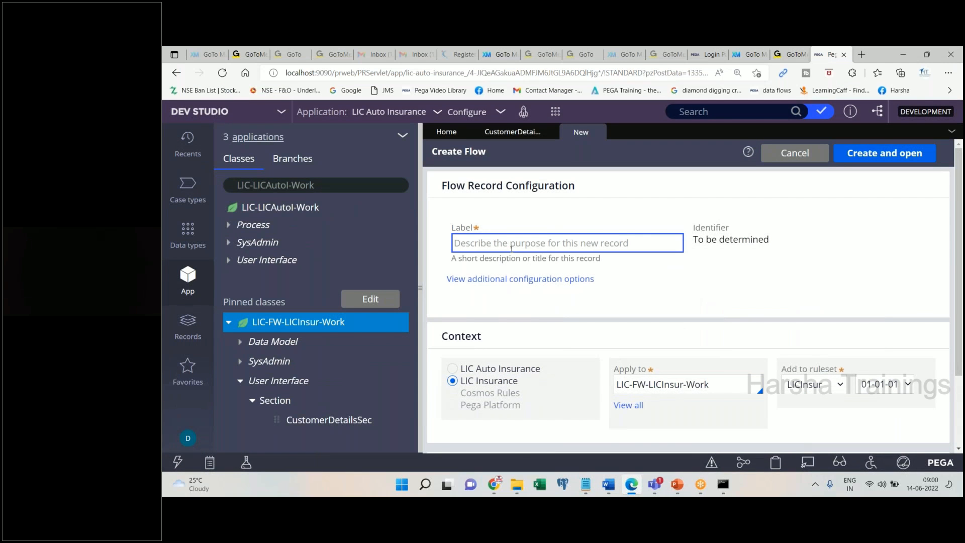
type("Beging")
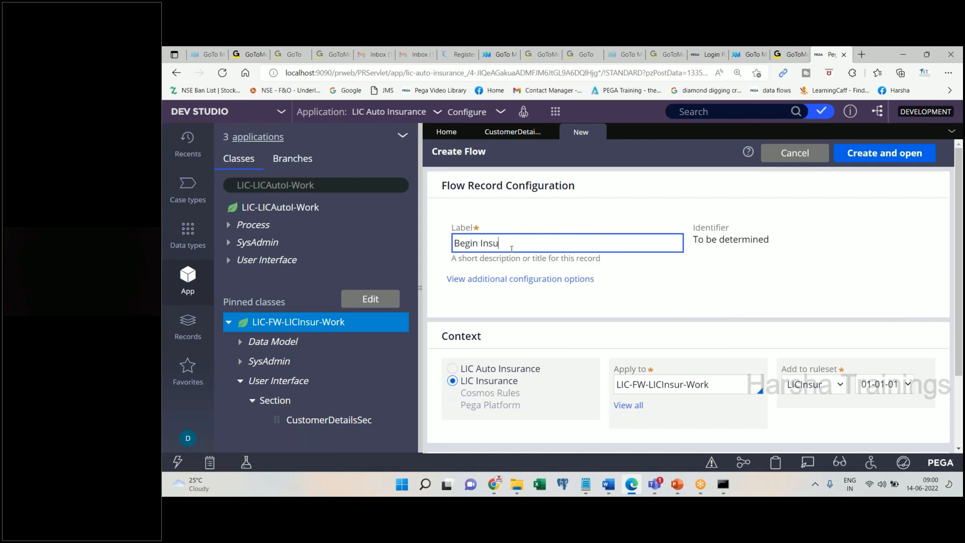
key("Tab")
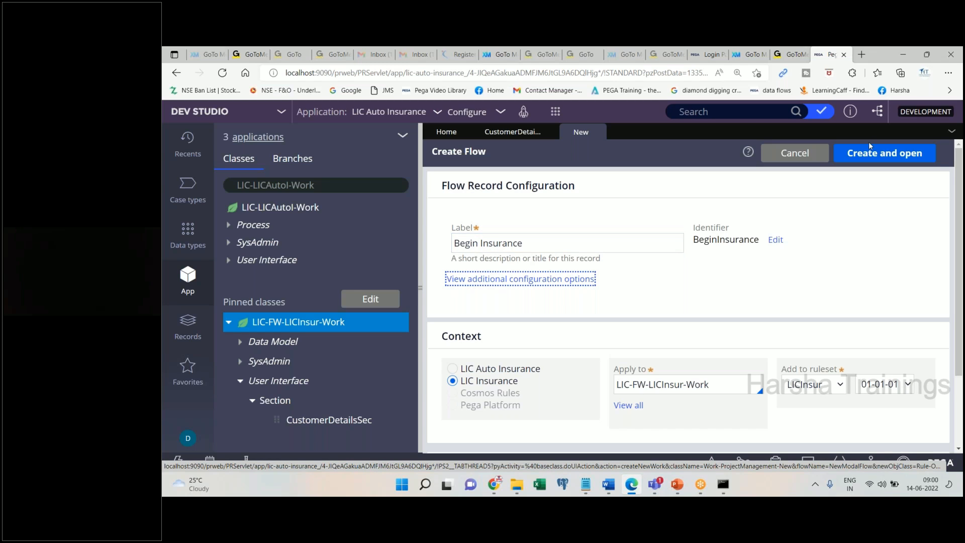
left_click(879, 162)
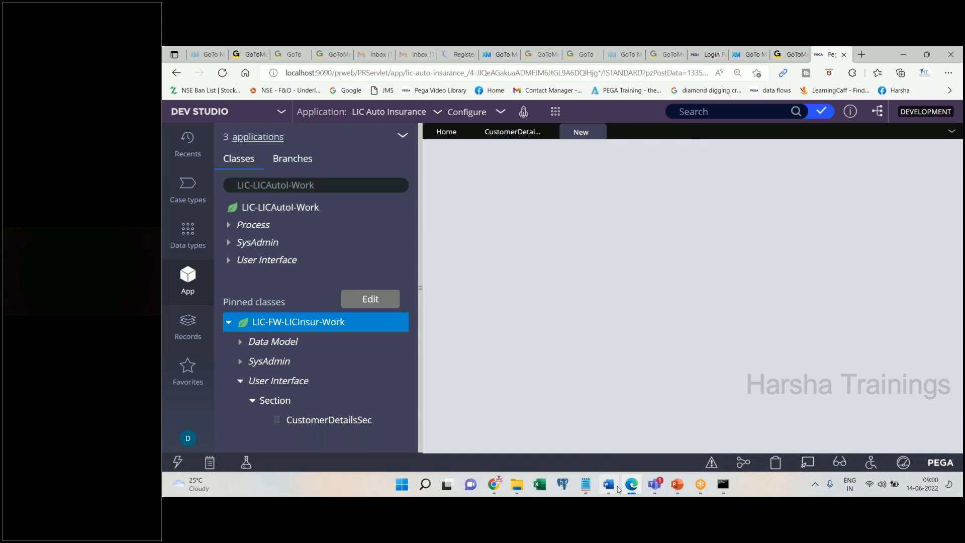
left_click(614, 486)
key("ctrl+v")
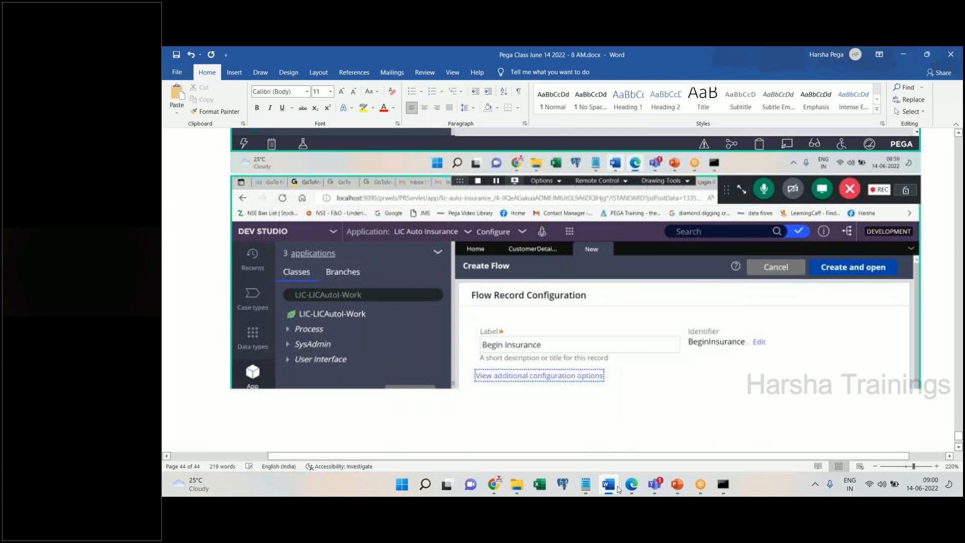
left_click(629, 485)
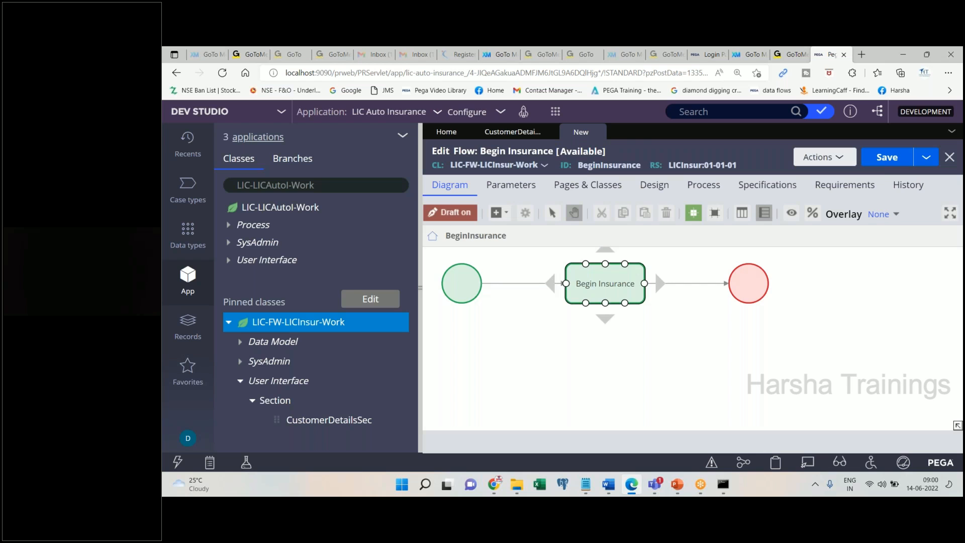
- Paste the Begin Insurance flow screenshot into the Word notes
left_click(614, 485)
key("ctrl+v")
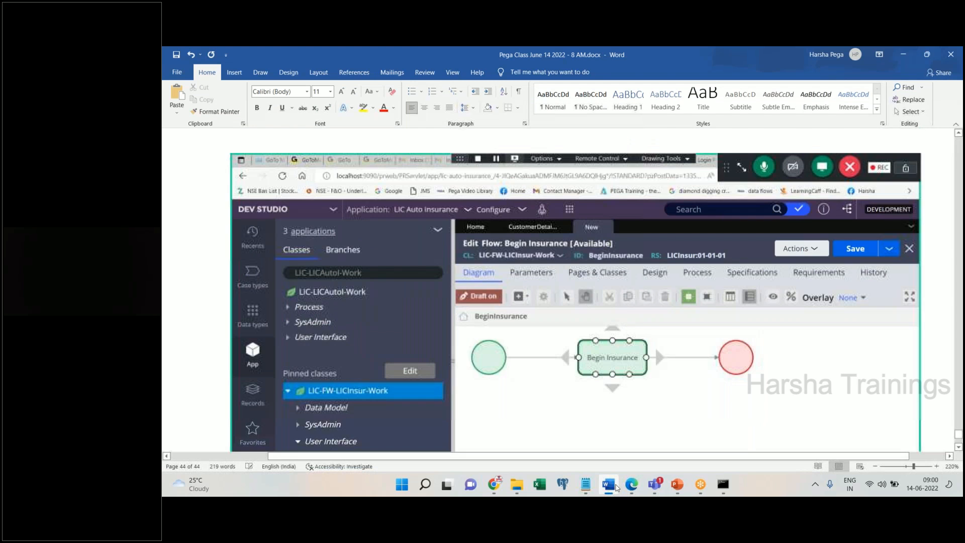
left_click(630, 486)
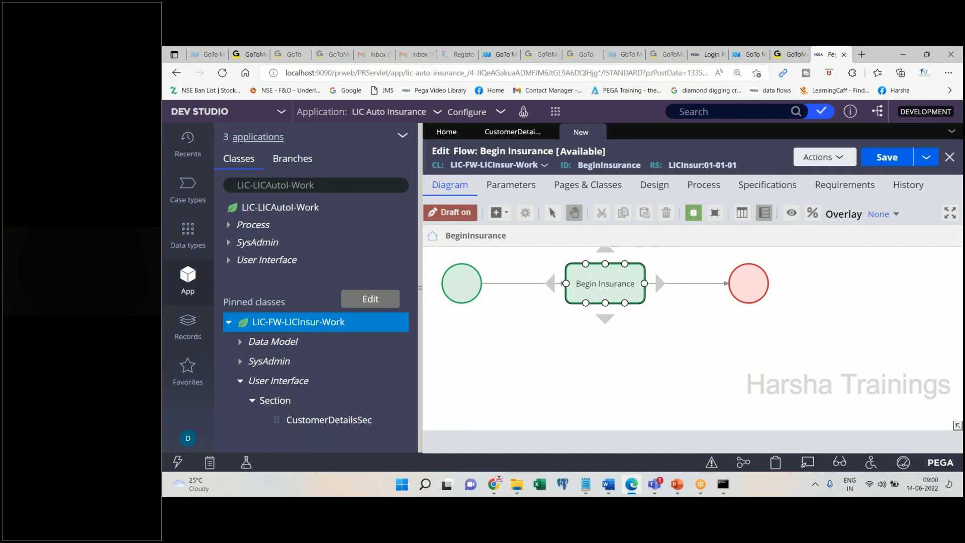
- Note 'Double click on assignments shapes outward connector and call the flow action' in Word
left_click(608, 484)
type("Double clic")
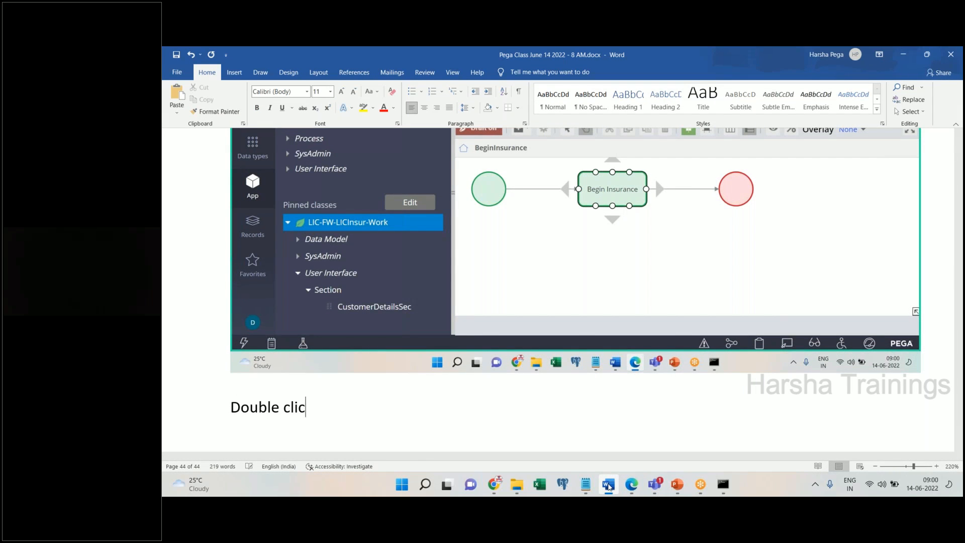
type("k on assignments")
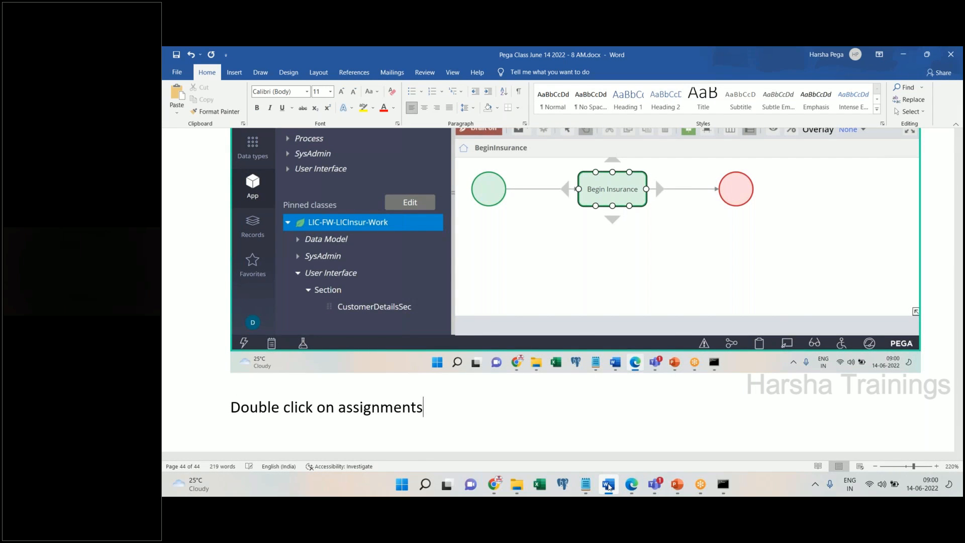
type(" shapes out w")
key("BackSpace")
type("ward")
key("BackSpace")
key("BackSpace")
key("BackSpace")
key("BackSpace")
key("BackSpace")
type("ward ")
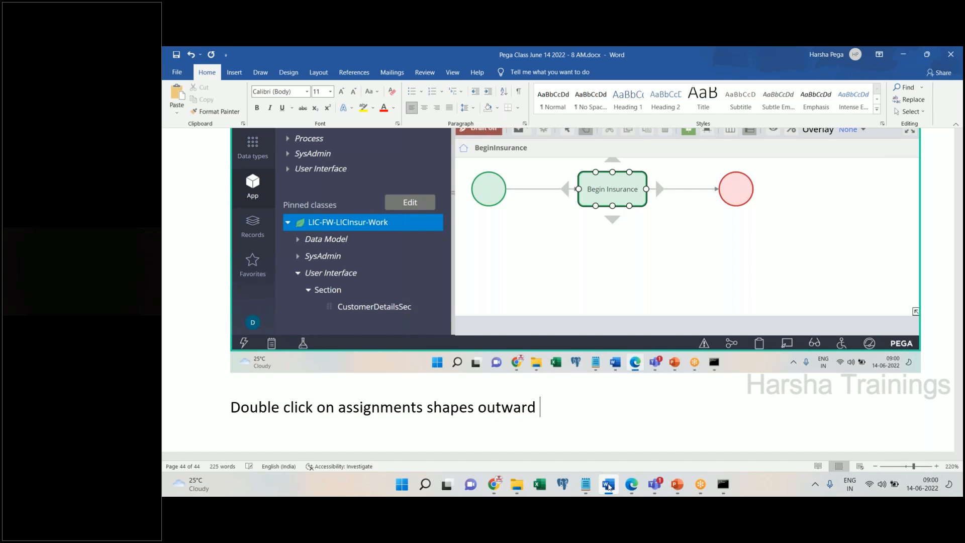
type("connector and cal")
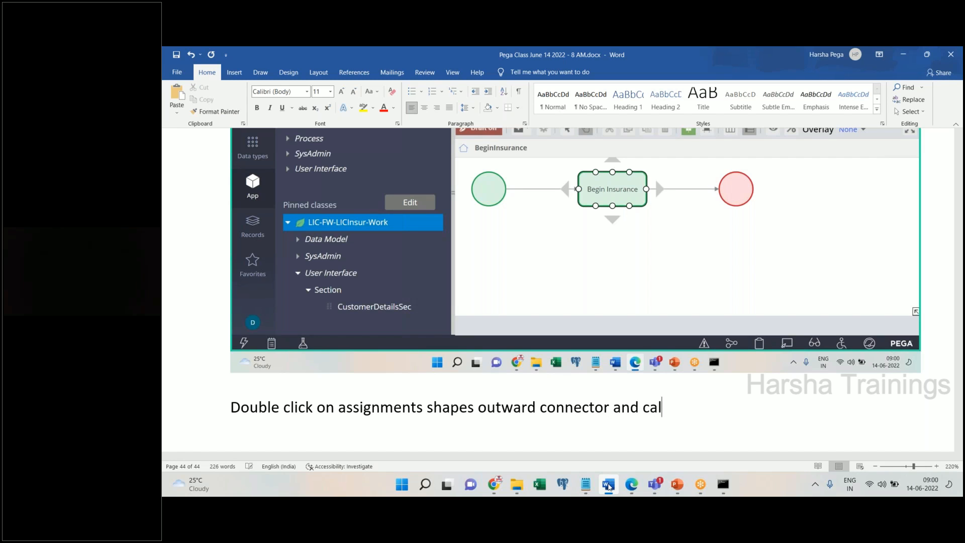
type("l the flow action")
key("Return")
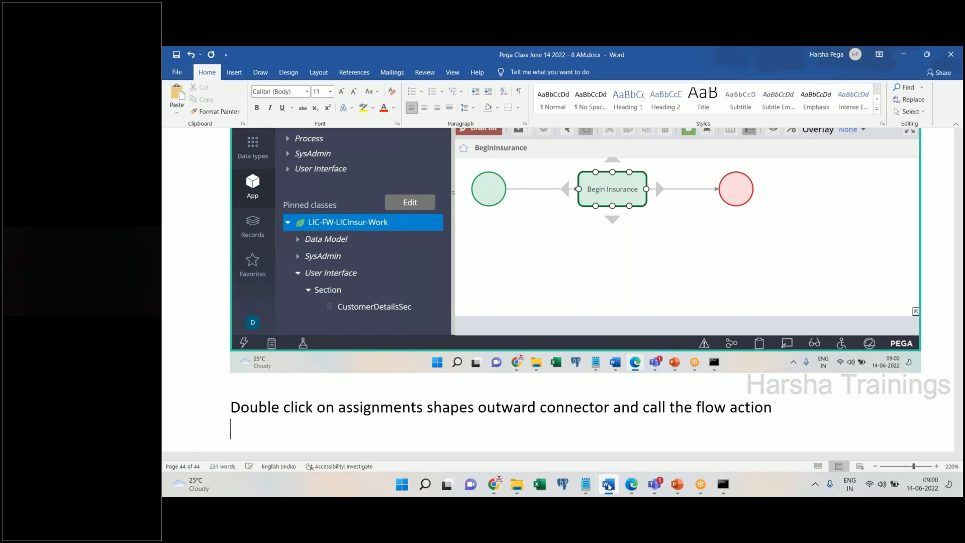
left_click(608, 484)
- Set the assignment's outgoing connector flow action to CustomerDetailsFA and submit
double_click(683, 283)
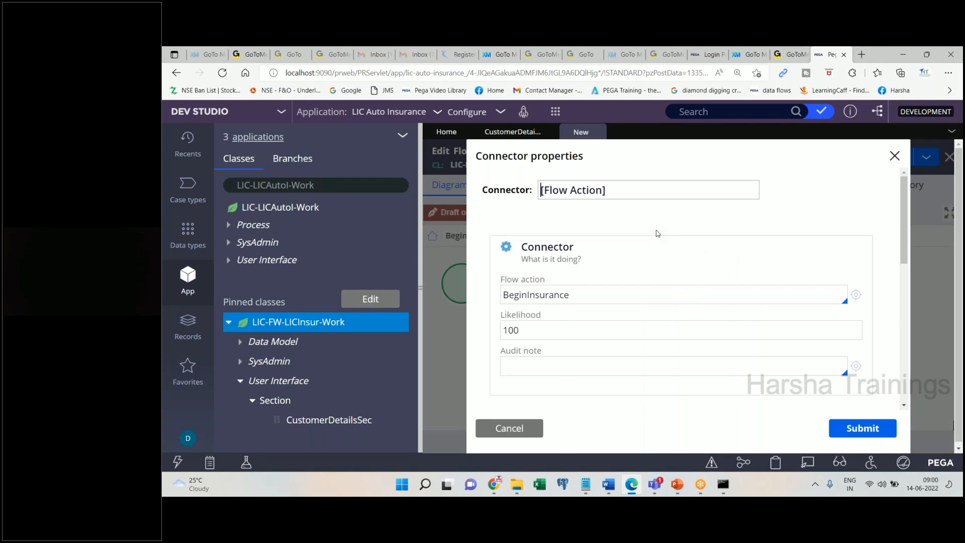
double_click(590, 301)
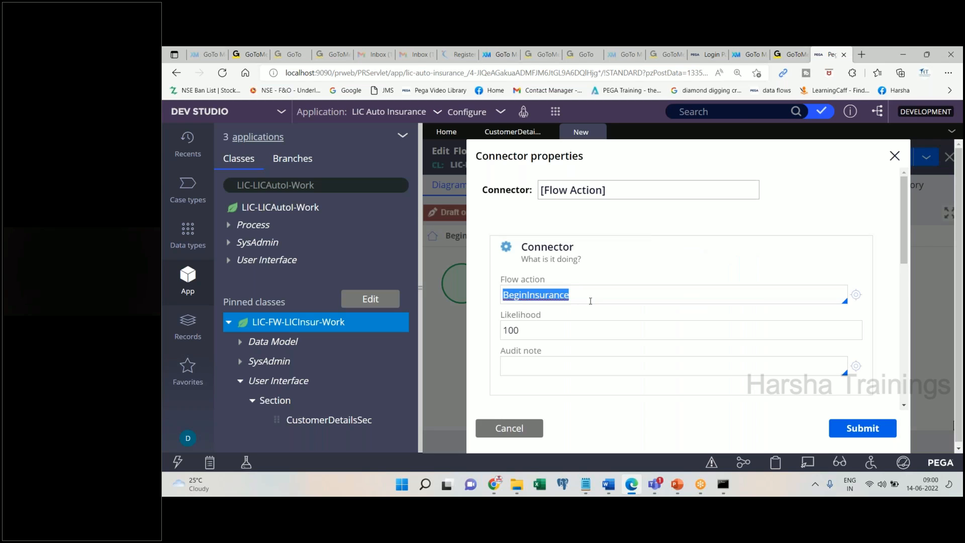
key("BackSpace")
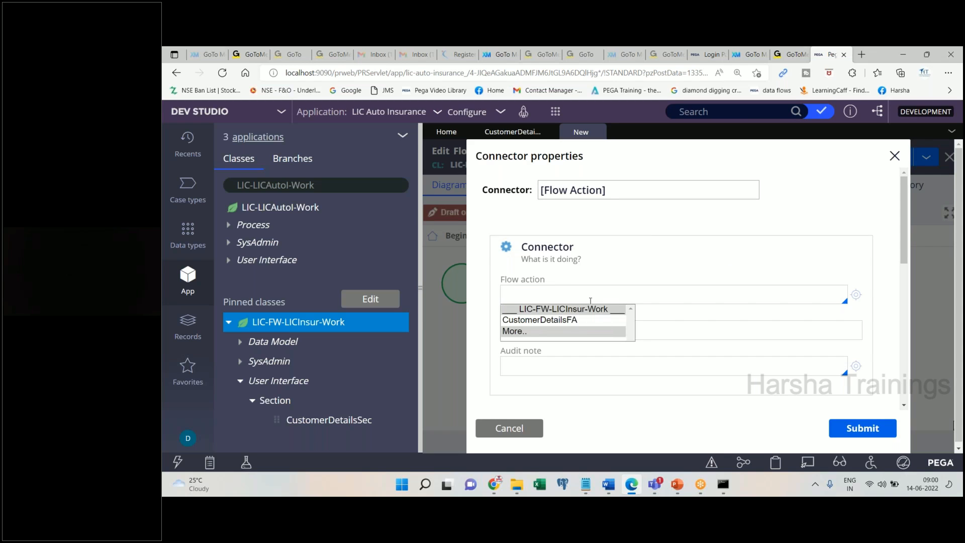
left_click(553, 320)
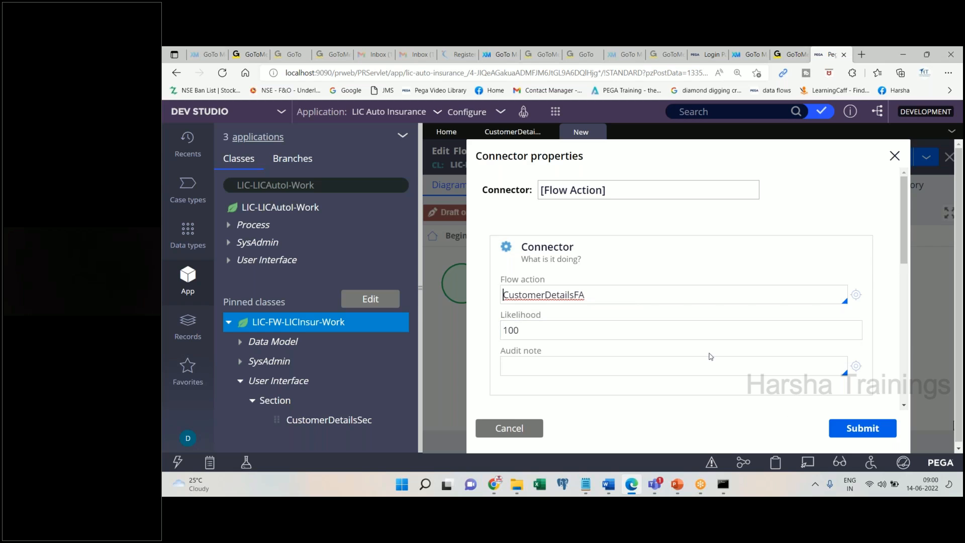
left_click(836, 430)
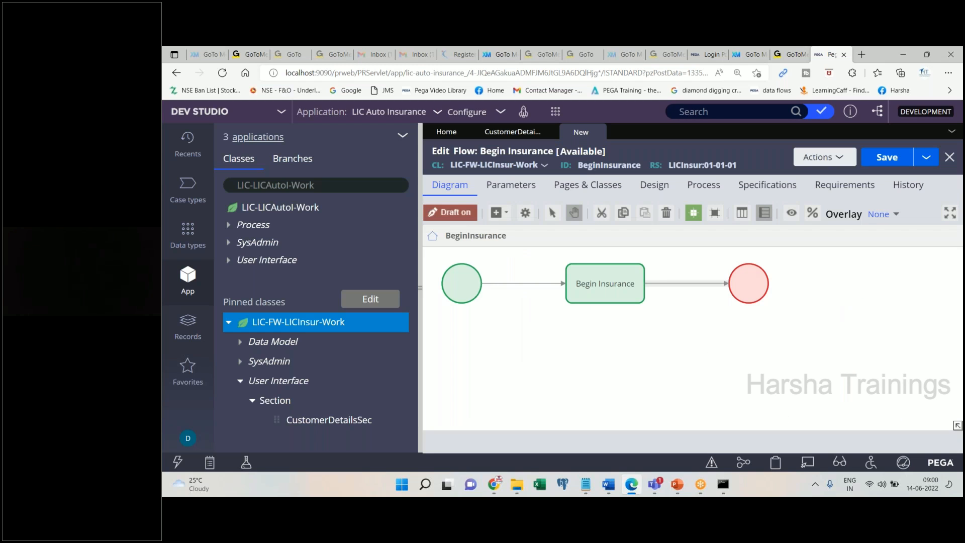
- Reopen the connector, clear its flow action, discard the changes, and return to the flow diagram
double_click(674, 283)
left_click_drag(591, 300, 479, 304)
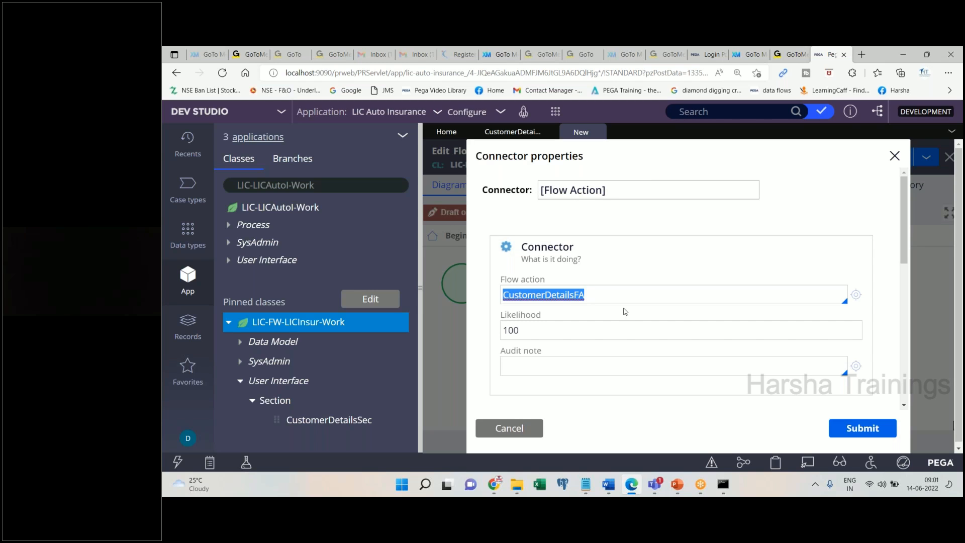
key("BackSpace")
left_click(532, 428)
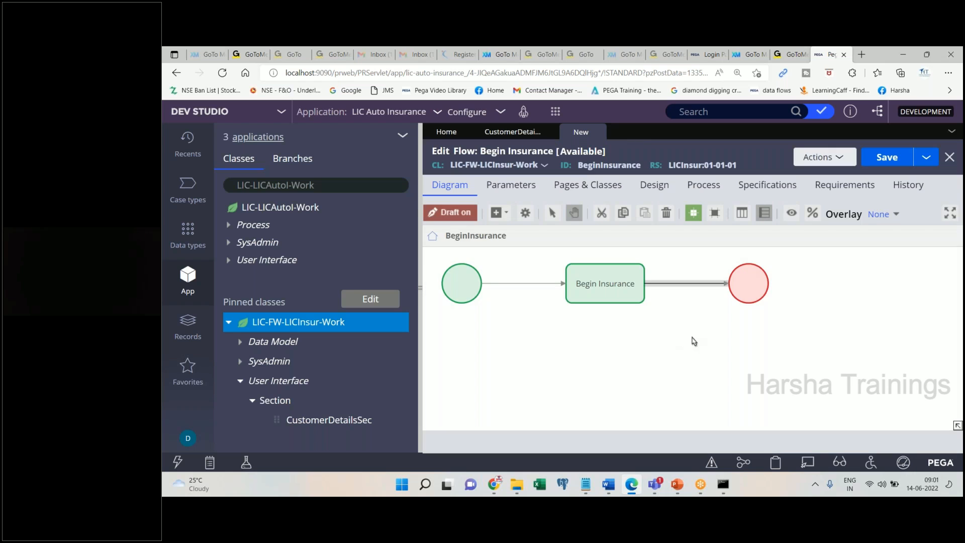
left_click(603, 487)
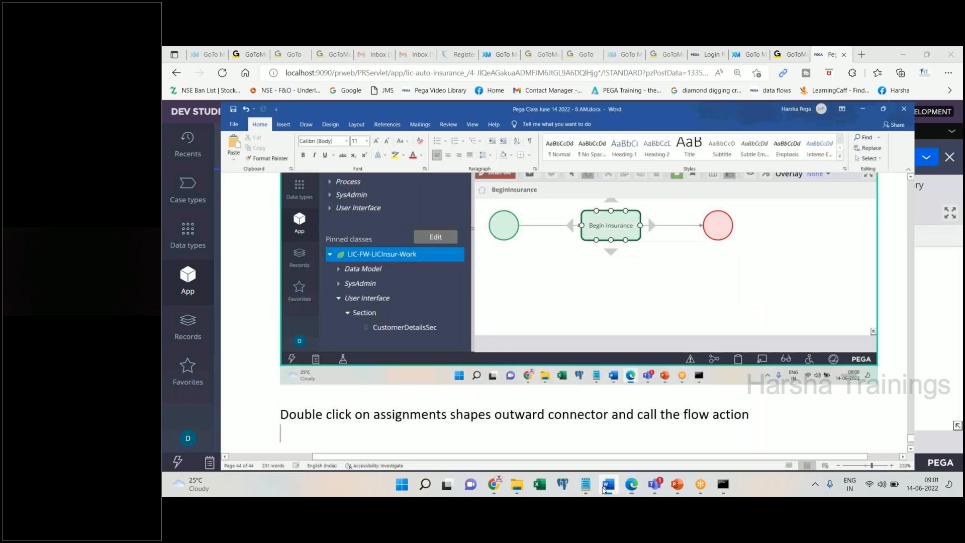
left_click(604, 487)
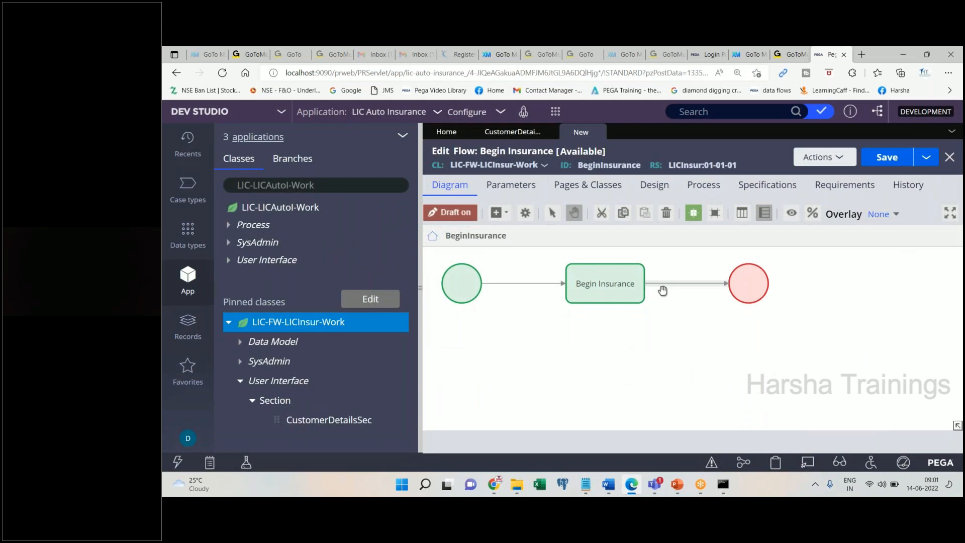
left_click(609, 486)
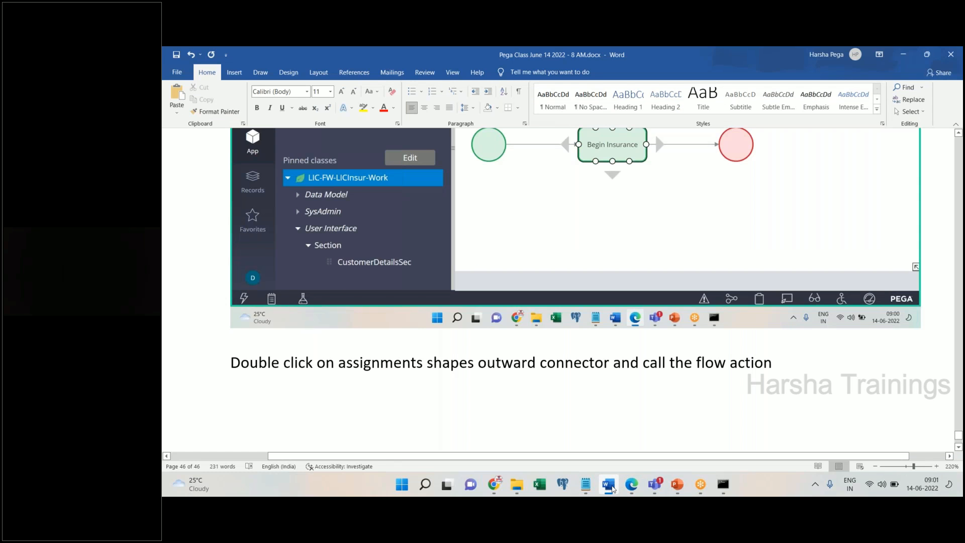
left_click(612, 487)
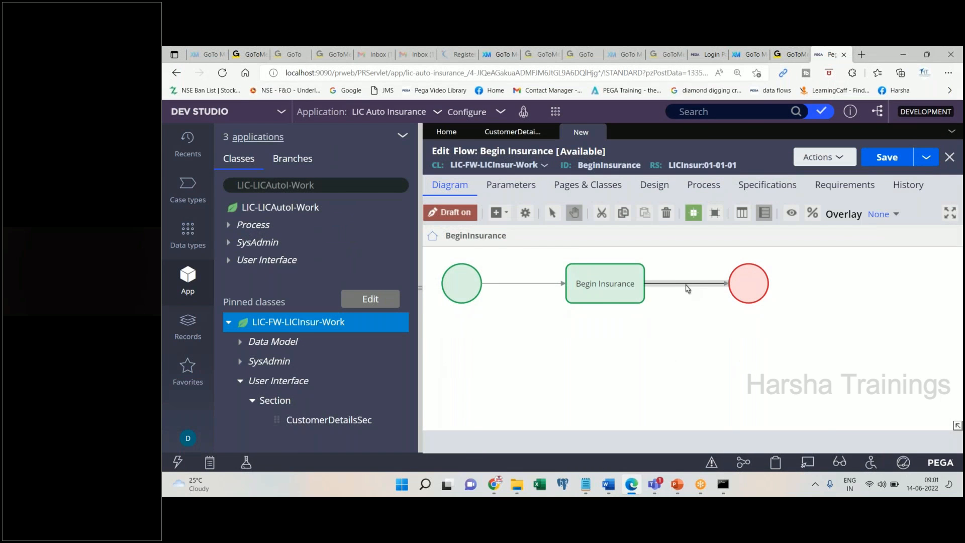
- Open the outgoing connector's properties and note 'Remove default name at flow action and choose CustomerDetialsFA' in Word
double_click(687, 285)
key("ctrl+a")
type("BEgin")
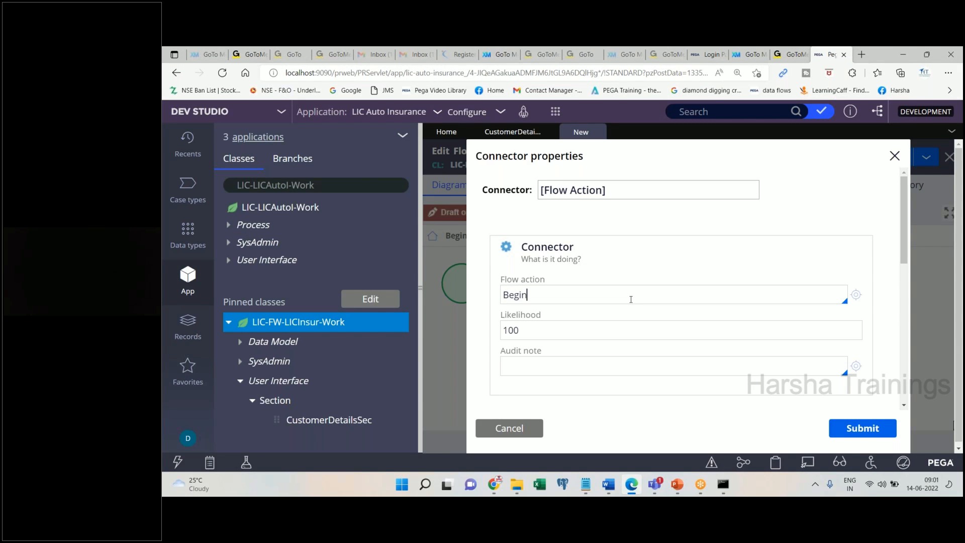
type("Insurance")
left_click(608, 484)
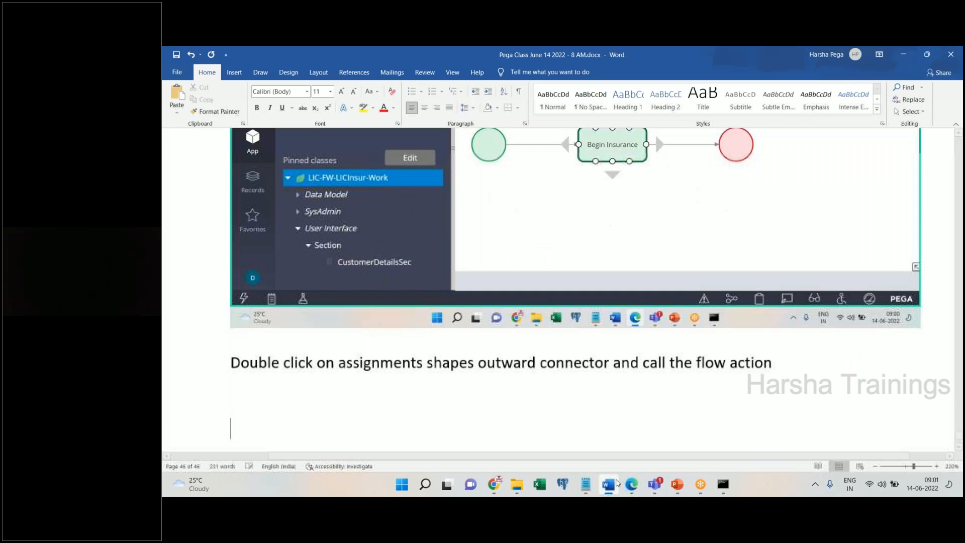
key("ctrl+v")
type("Remv")
key("BackSpace")
type("ov")
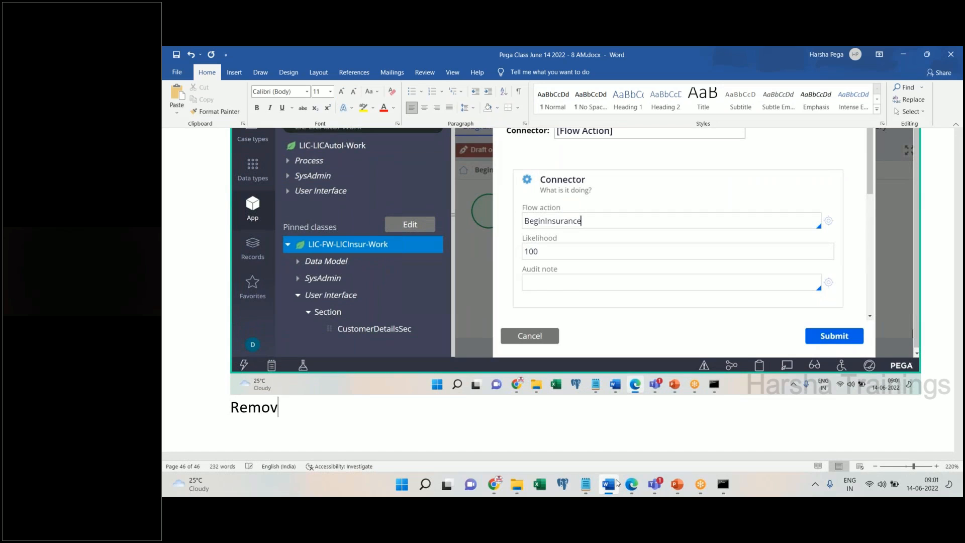
type("e default name at")
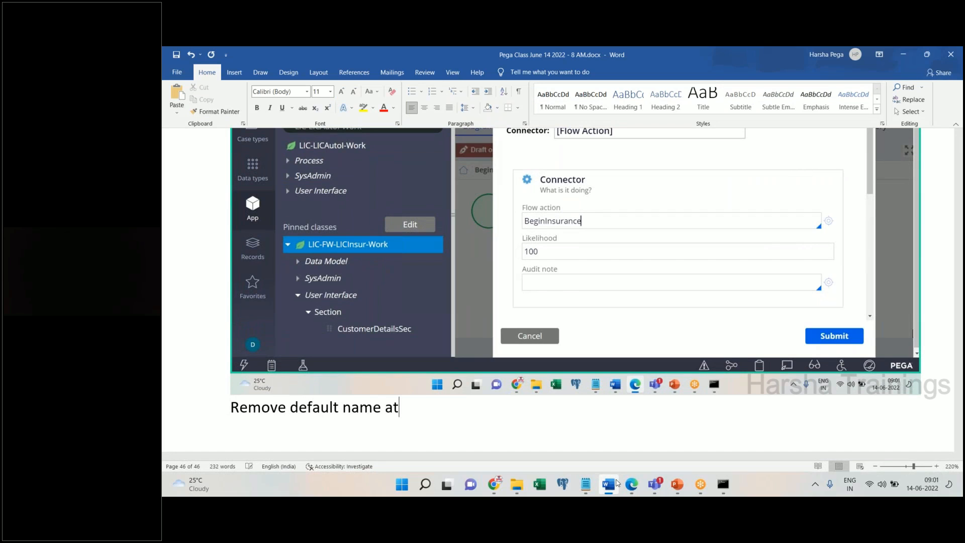
type(" flow action and")
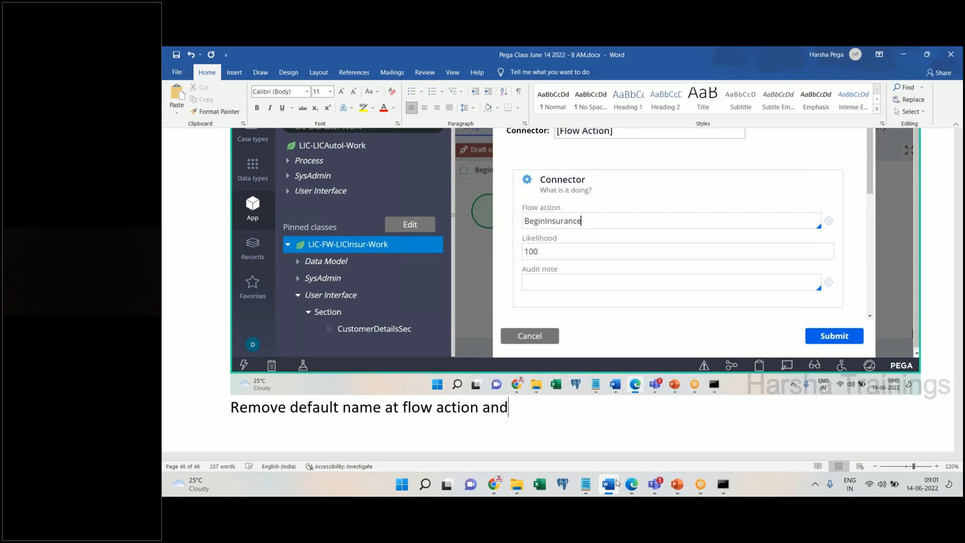
type(" choose CustomerDetialsFA")
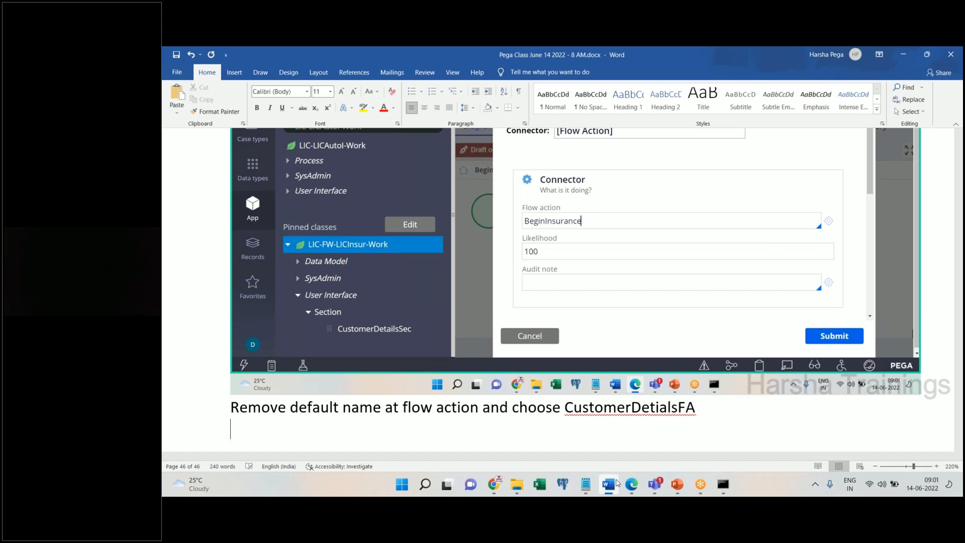
- Set the connector's Flow action to CustomerDetailsFA, pasting the suggestion-list screenshot into the notes
left_click(616, 483)
key("ctrl+a")
key("BackSpace")
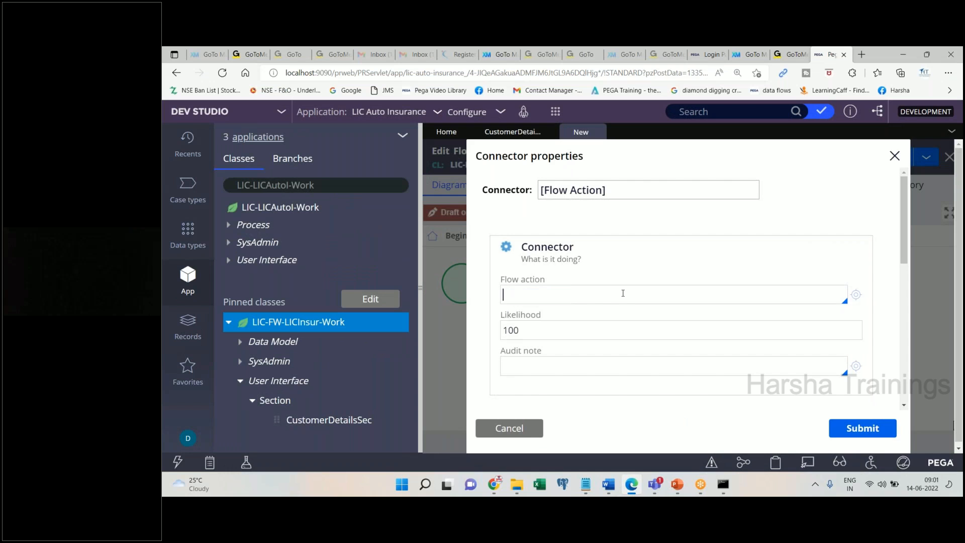
key("Down")
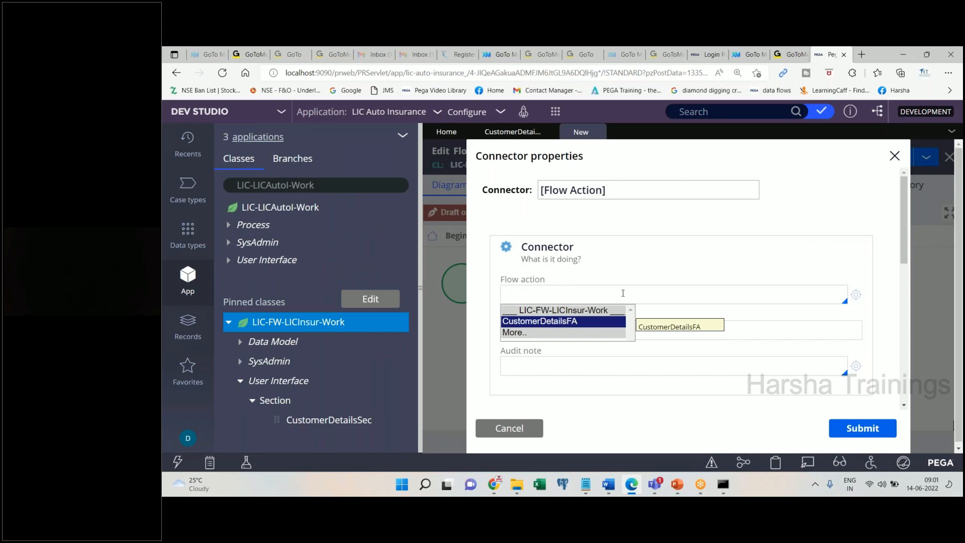
key("Tab")
left_click(604, 492)
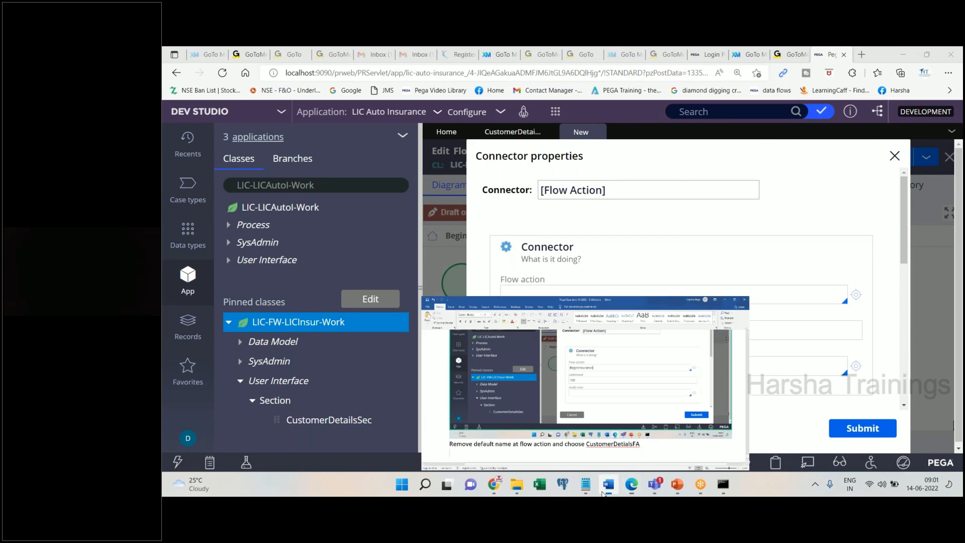
key("ctrl+v")
left_click(605, 491)
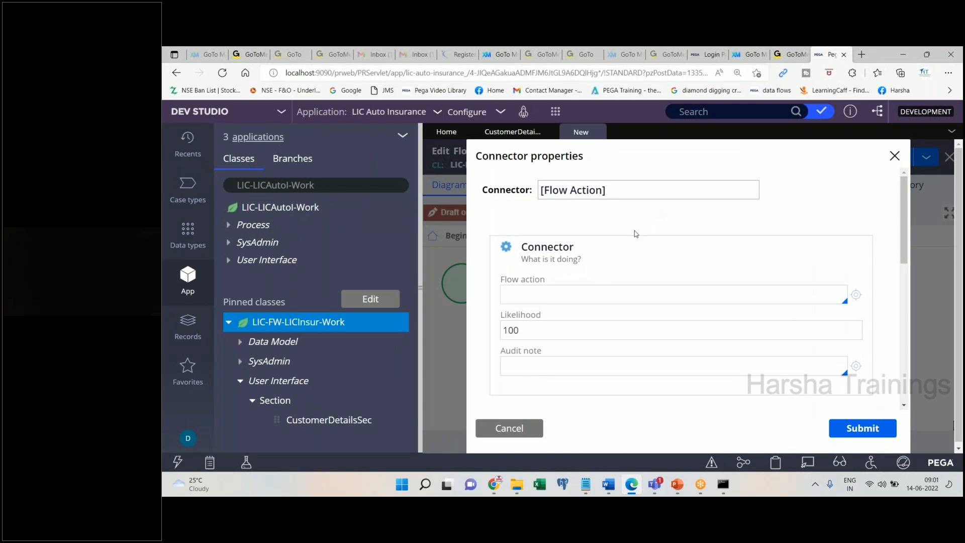
left_click(579, 296)
key("Return")
key("ctrl+c")
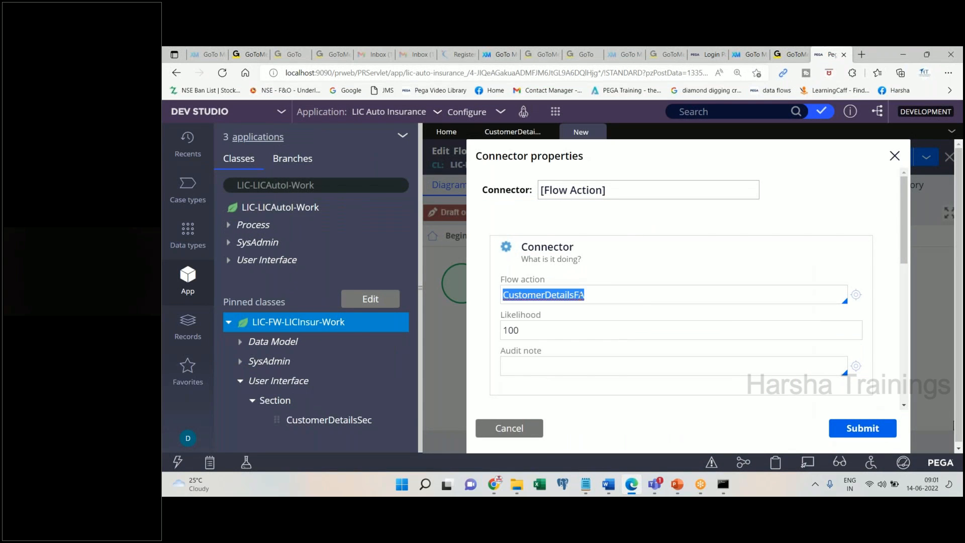
- Paste the filled-dialog screenshot into Word and add the note 'Copy the same to label'
left_click(608, 484)
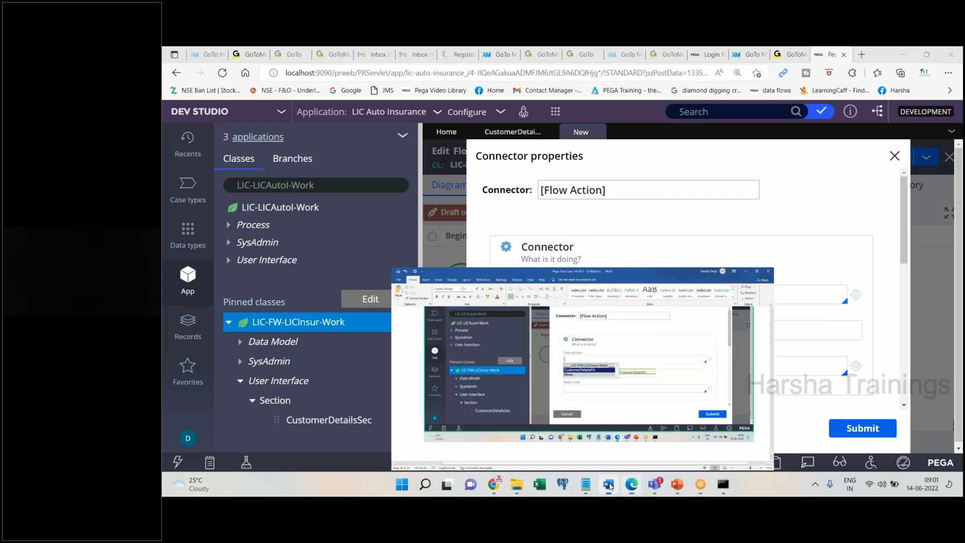
key("ctrl+v")
type("Copy the same t")
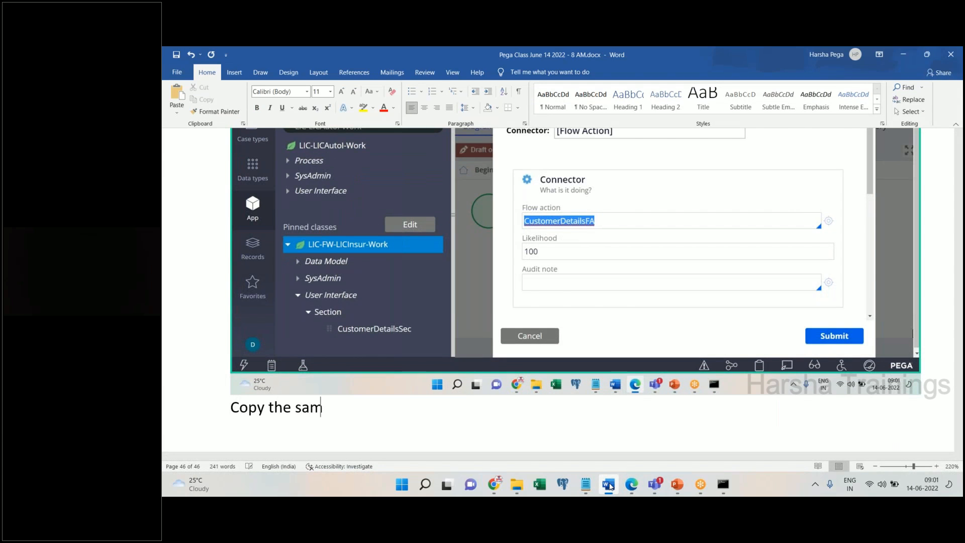
type("lable")
key("Return")
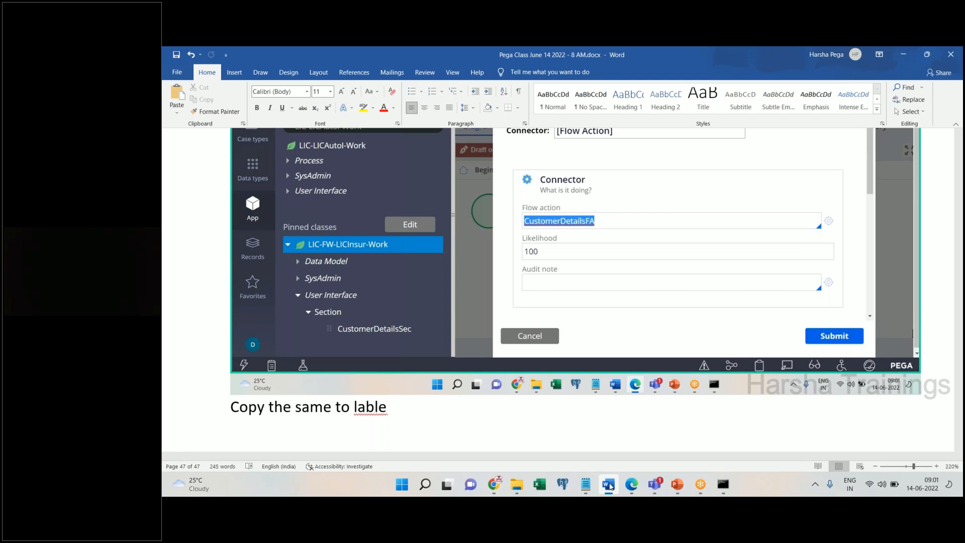
key("BackSpace")
key("BackSpace")
type("el")
key("Return")
- Replace the connector label with CustomerDetailsFA
left_click(606, 484)
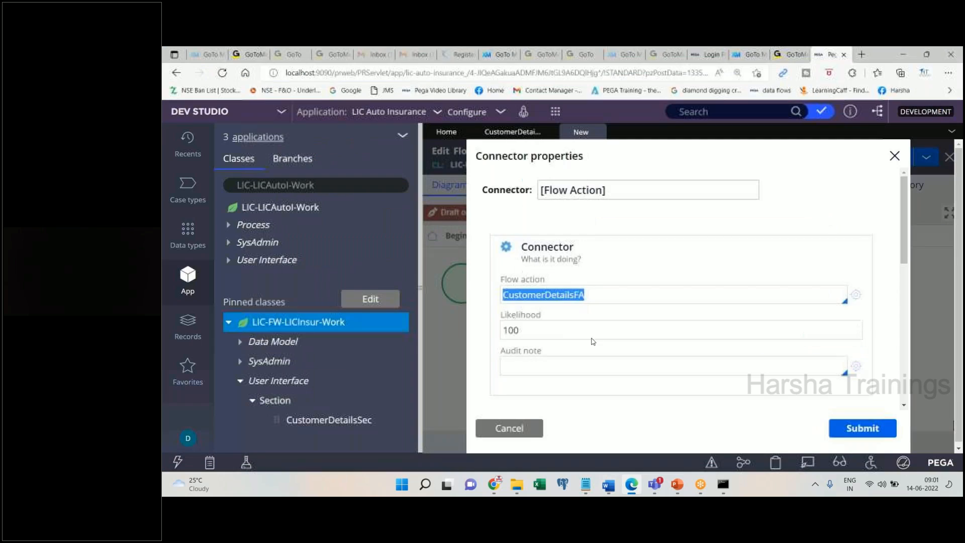
left_click(620, 195)
key("ctrl+a")
key("ctrl+v")
key("ctrl+a")
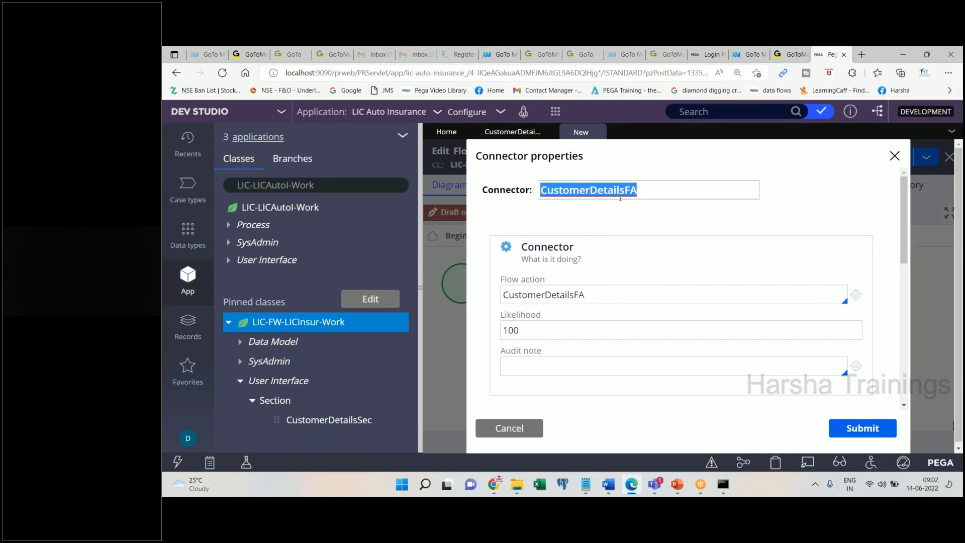
- Note 'Submit' in Word and submit the connector settings
left_click(608, 484)
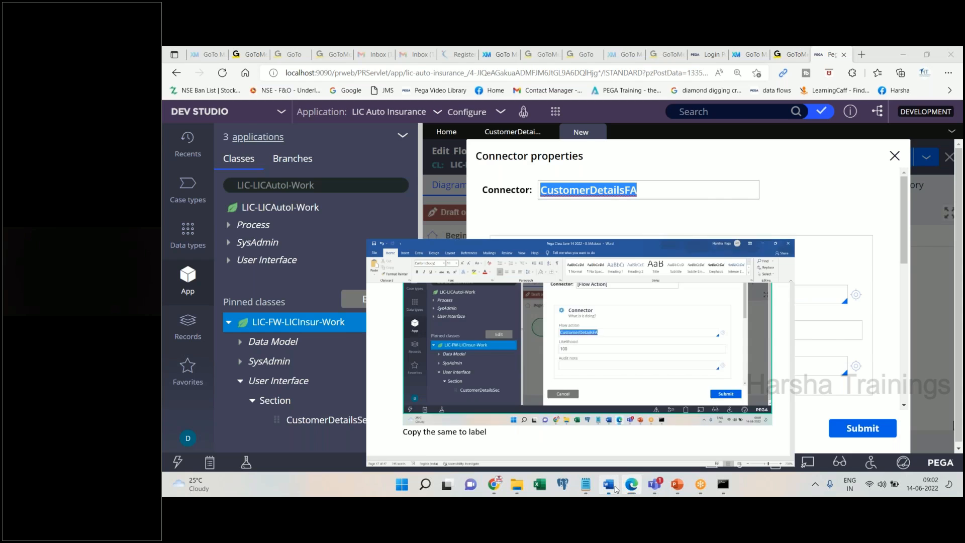
type("Si")
key("BackSpace")
type("ubmit")
key("Return")
left_click(610, 485)
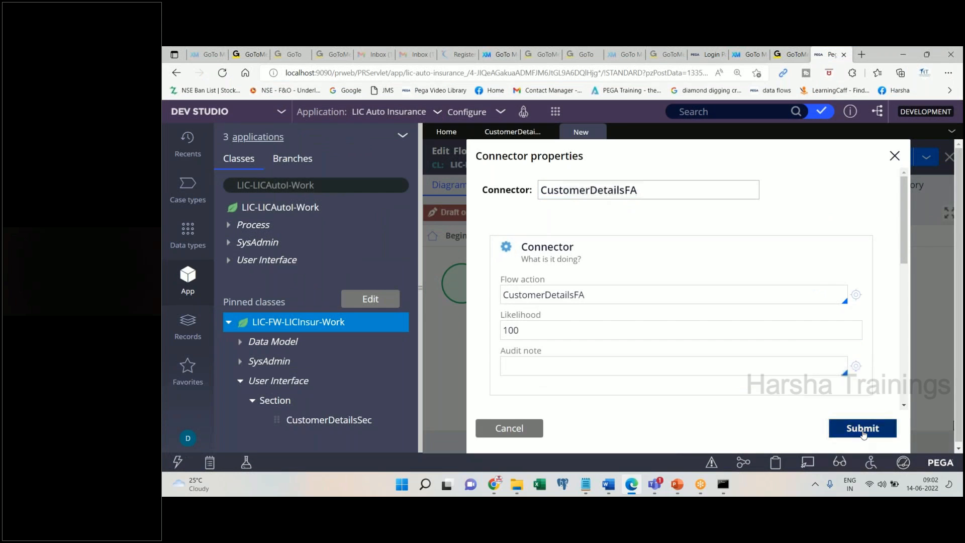
left_click(862, 429)
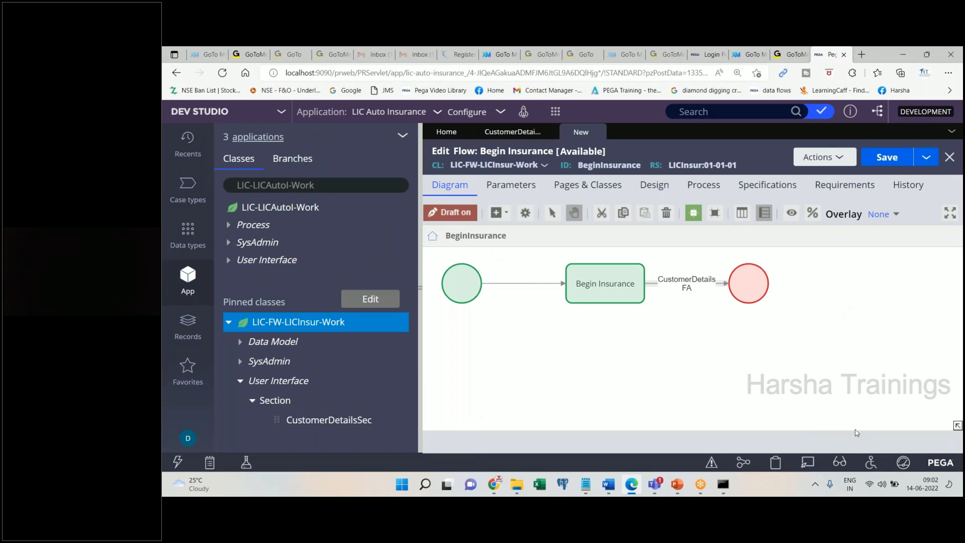
- Paste the labeled-flow screenshot and write 'Step 5 :' with 'Create a new work object' and 'Go to the process tab of flow'
left_click(607, 487)
key("ctrl+v")
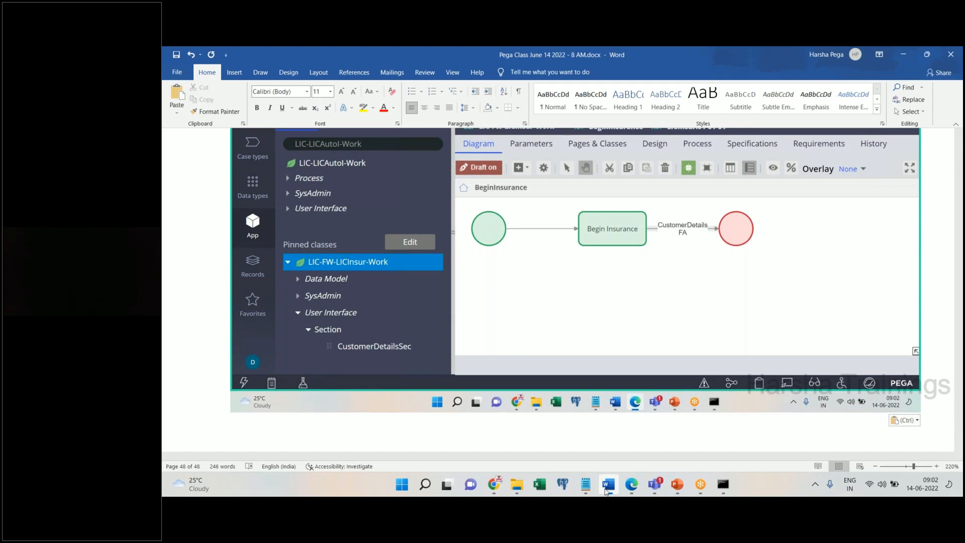
key("Return")
type("Step ")
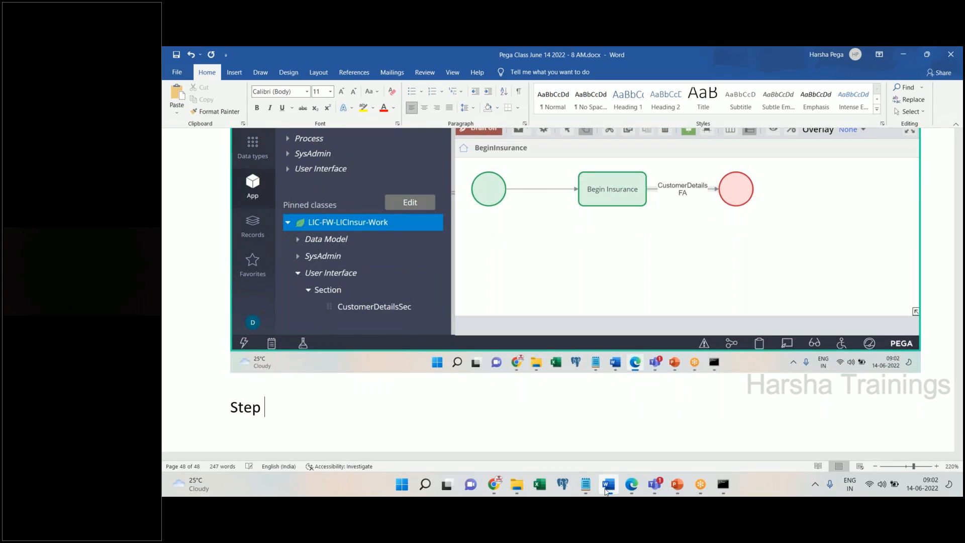
type("5 :")
key("Return")
type("Mak")
key("BackSpace")
key("BackSpace")
key("BackSpace")
type("Create")
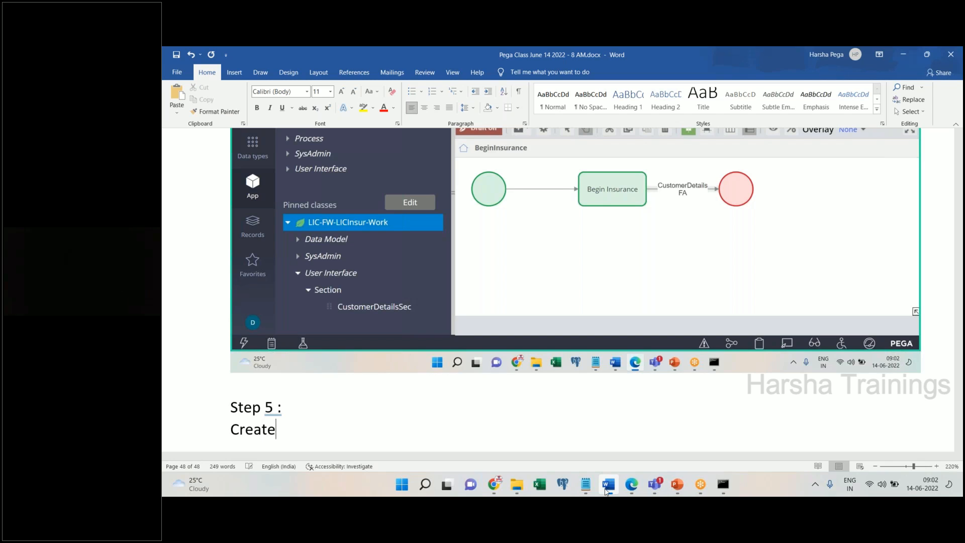
type(" a new work")
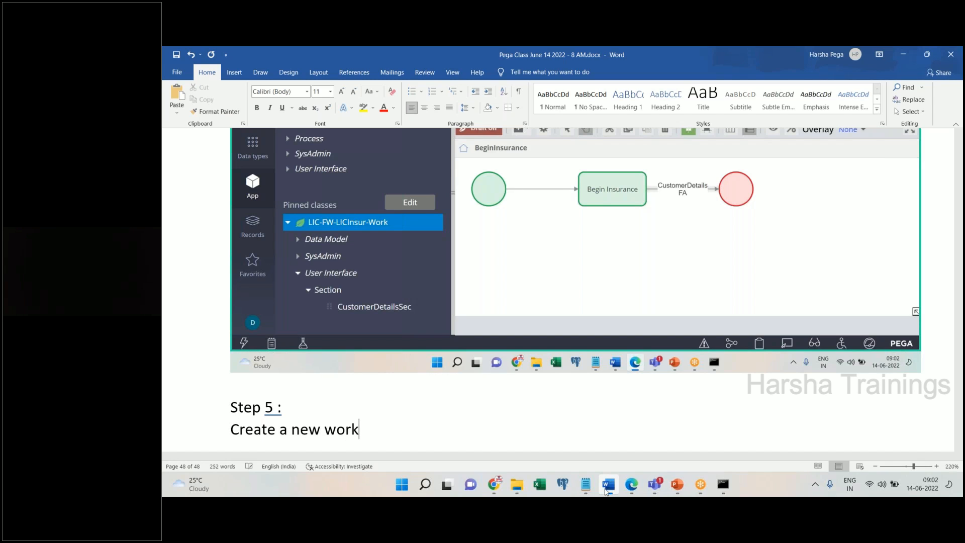
type(" o bject")
key("Return")
type("Go to the ")
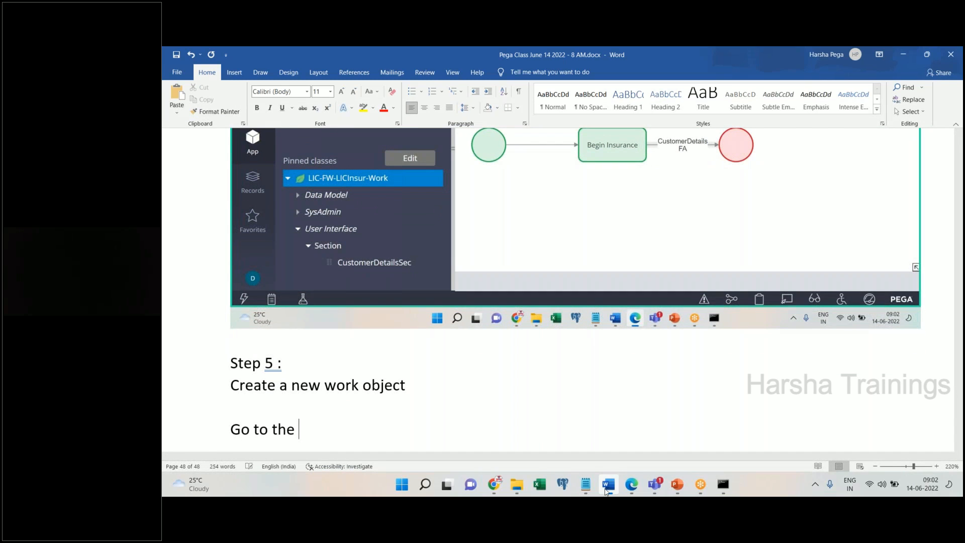
type("process tab of flow")
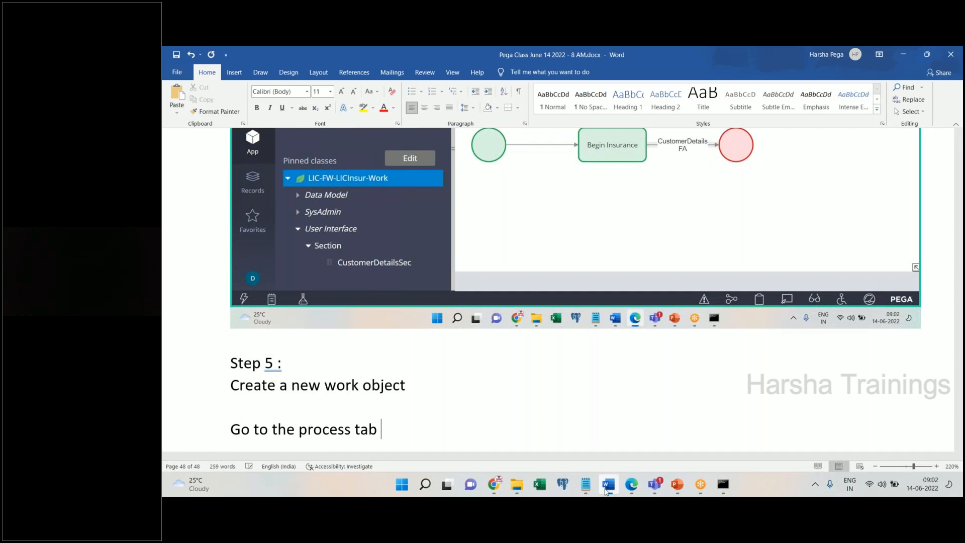
key("Return")
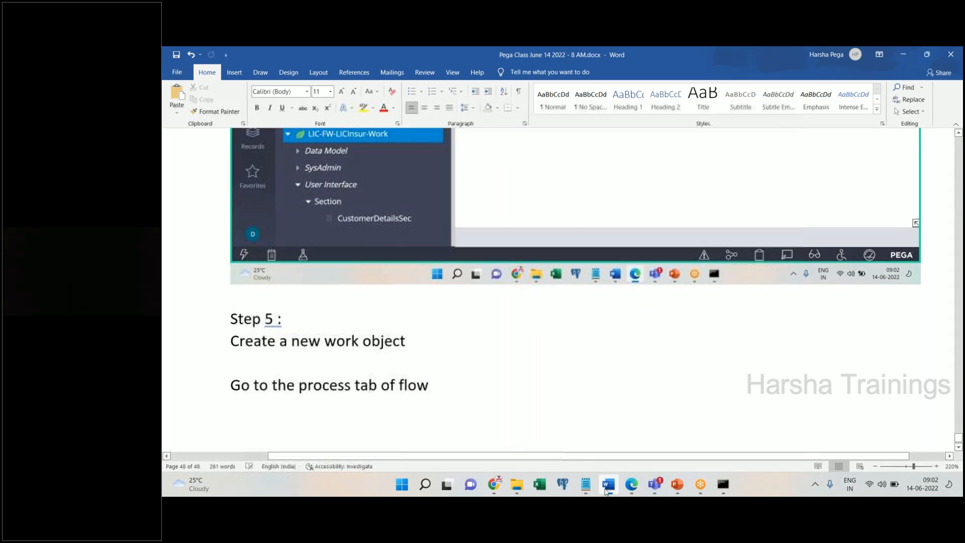
left_click(607, 485)
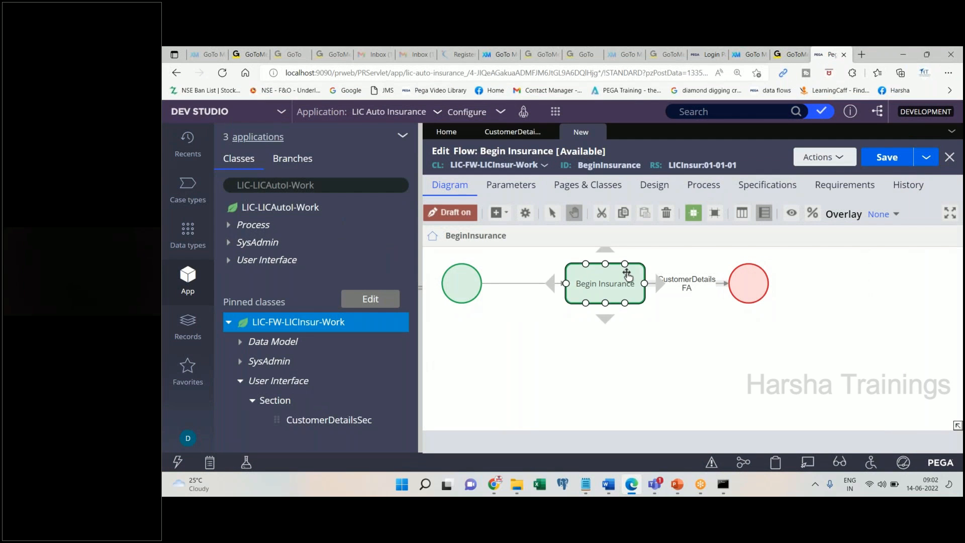
- Open the flow's Process tab and note 'Select the above option' for Creates a new work object
left_click(698, 191)
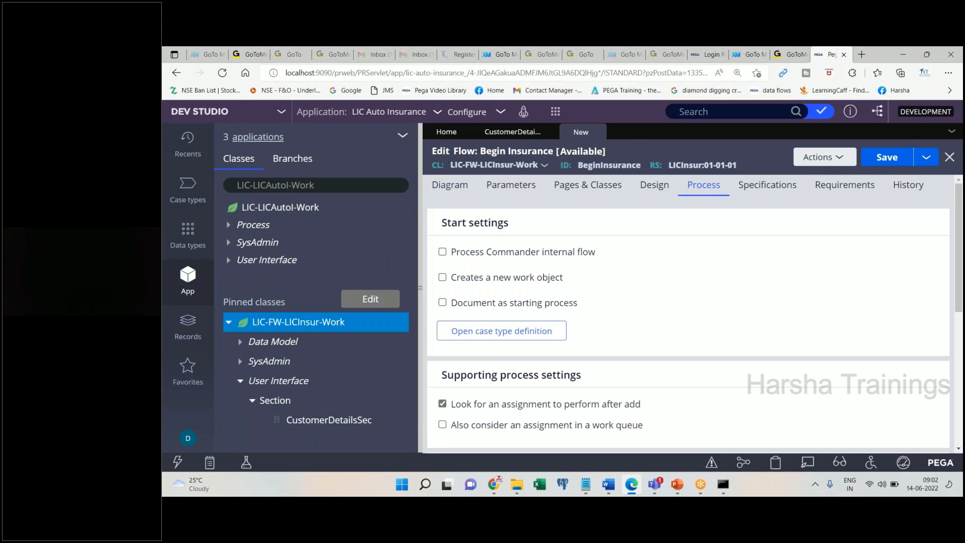
left_click(605, 484)
left_click_drag(563, 290, 451, 289)
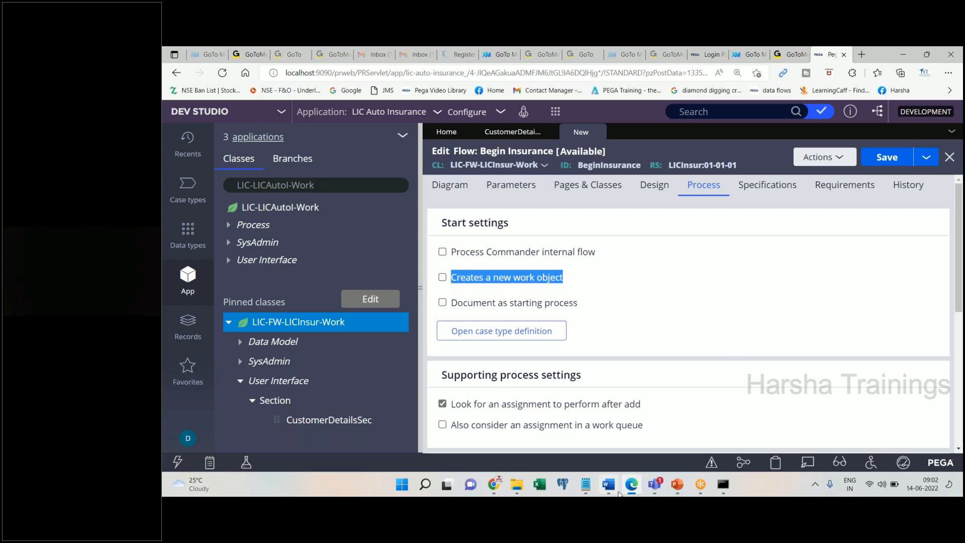
left_click(613, 492)
type("Select th")
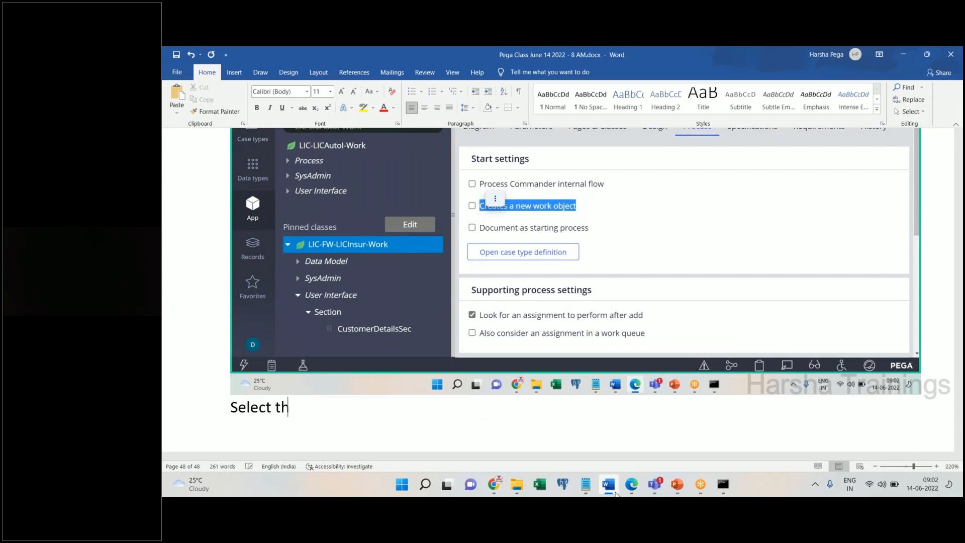
type("e above option")
key("Return")
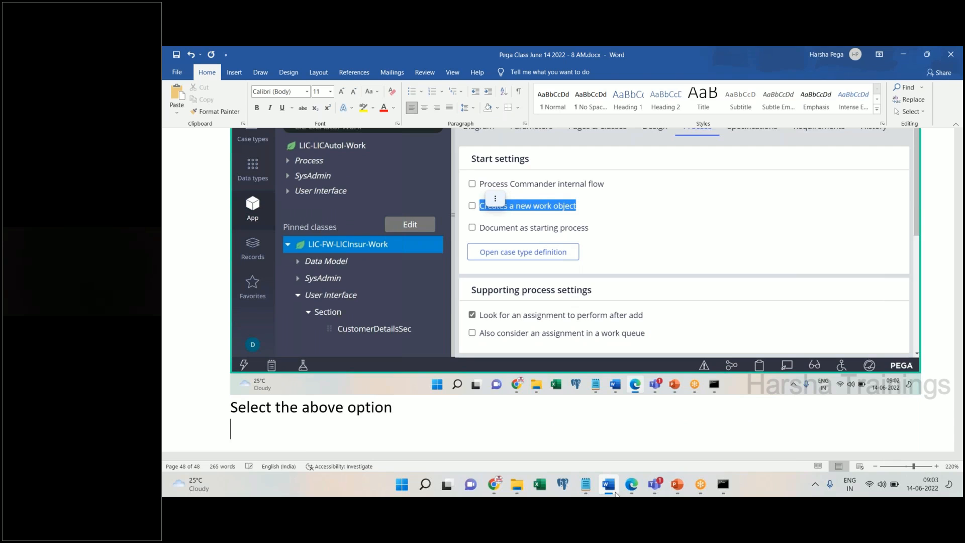
left_click(613, 492)
- Check 'Creates a new work object', note 'Scroll down', and select the Work parties value Default
left_click(442, 277)
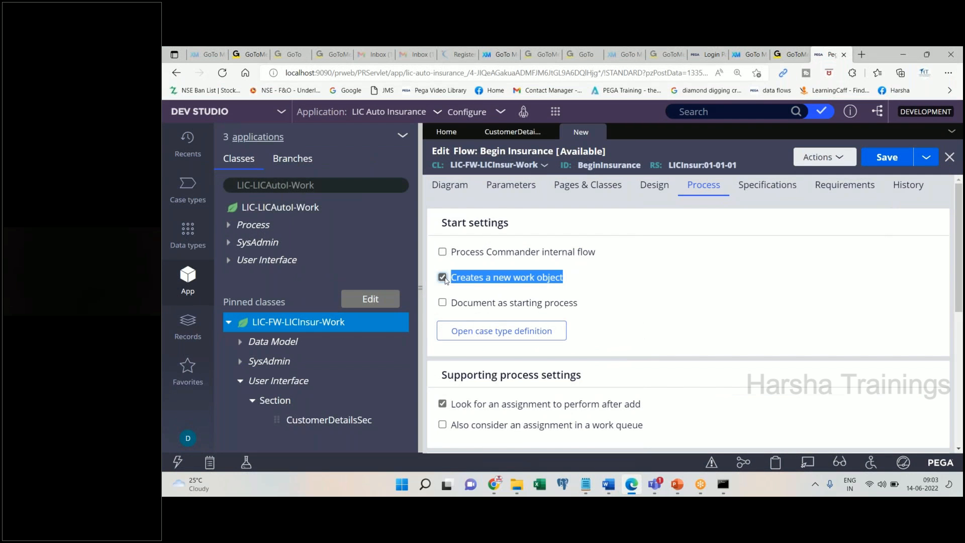
left_click(611, 488)
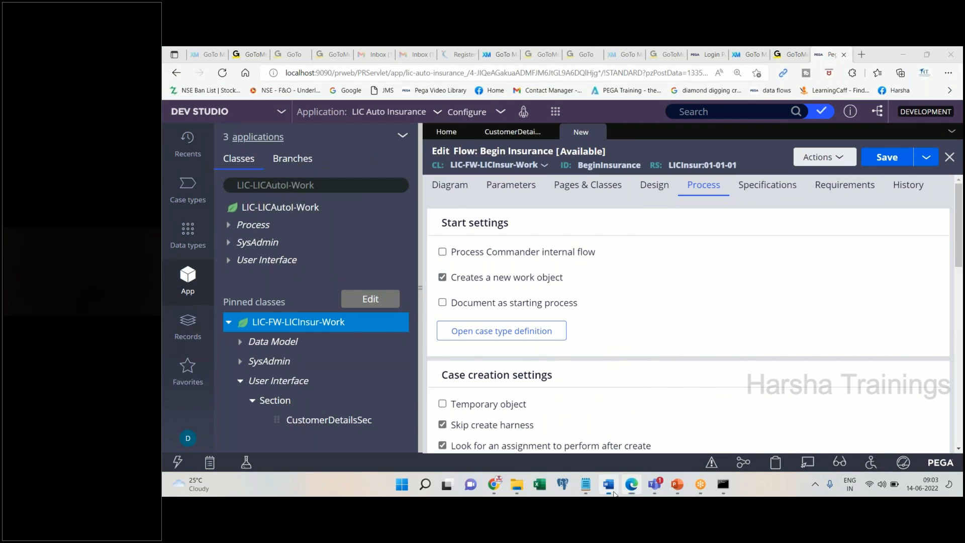
key("ctrl+v")
key("Return")
type("Scroll down")
key("Return")
left_click(613, 492)
scroll(688, 301, "down", 5)
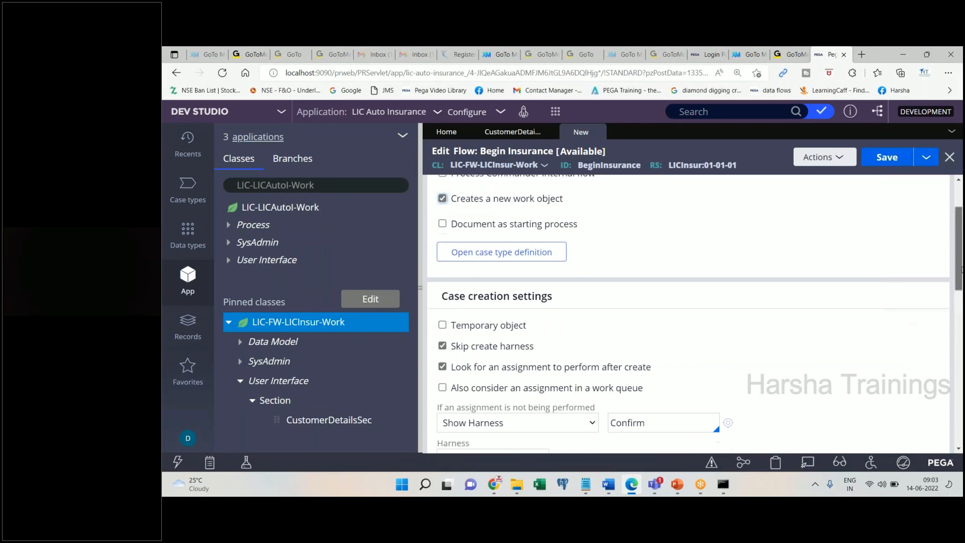
double_click(483, 298)
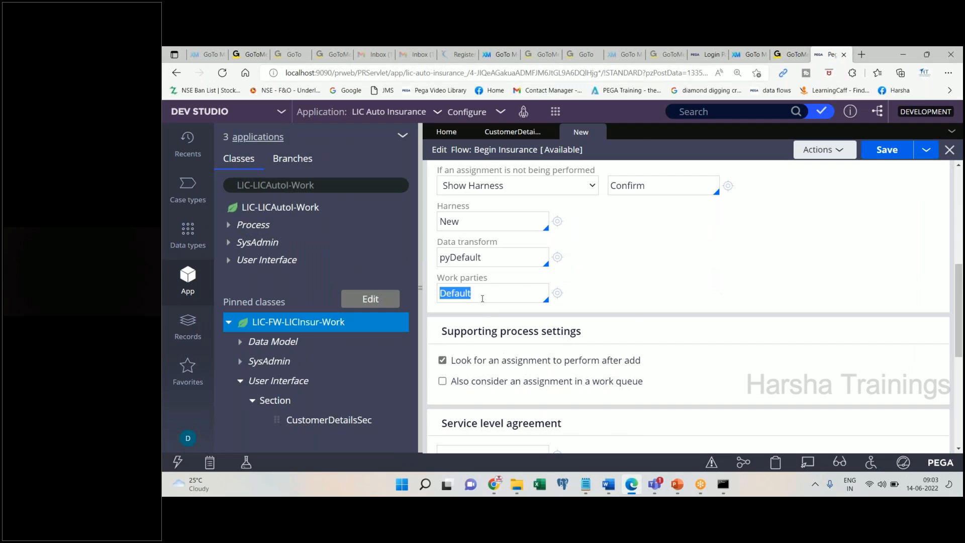
- Note 'Remove default at work parties, choose pycasemanagement default option' under the pasted screenshot
left_click(608, 483)
key("ctrl+v")
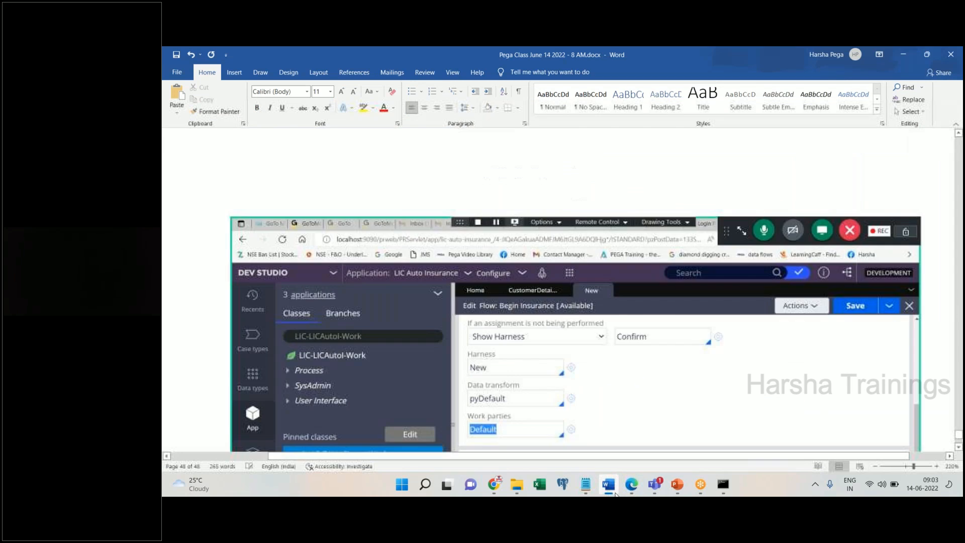
type("Remove de")
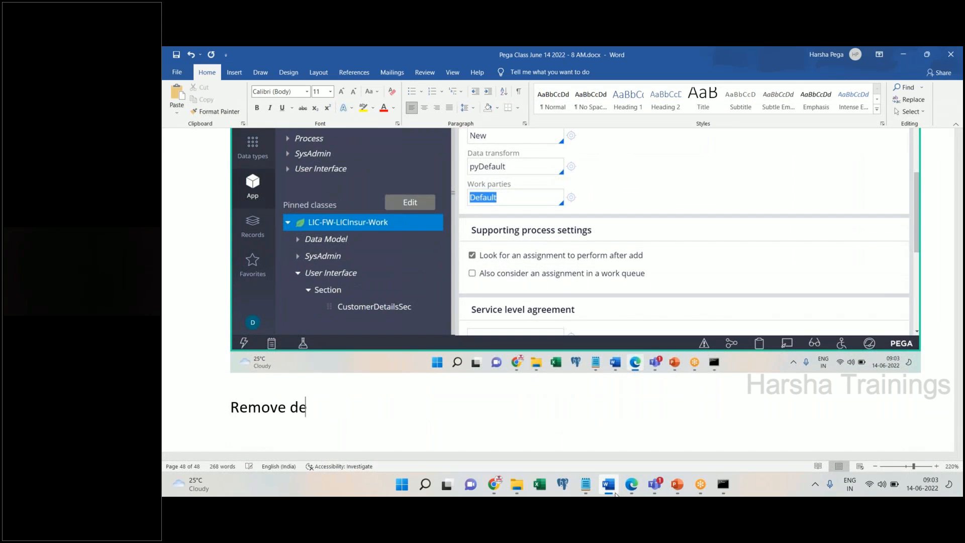
type("fault at wor")
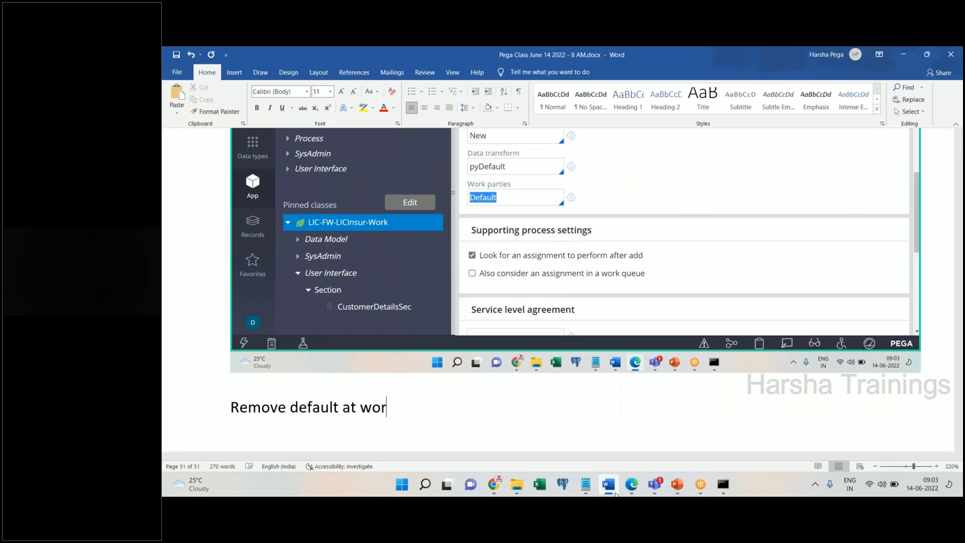
type("k parties, choose pu")
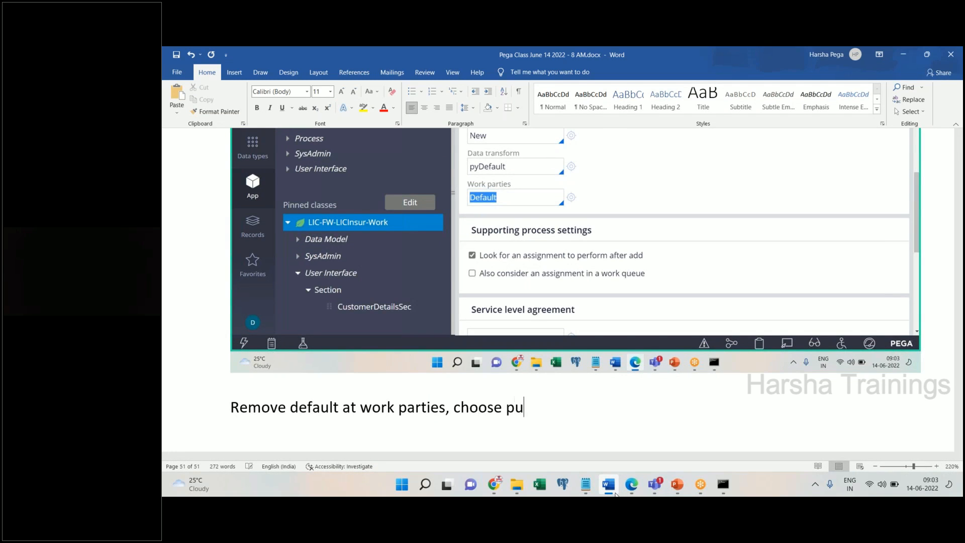
key("BackSpace")
type("ycasemanagement default option")
key("Return")
- Clear Default from the Work parties field and paste the empty-field screenshot into the notes
left_click(631, 484)
key("BackSpace")
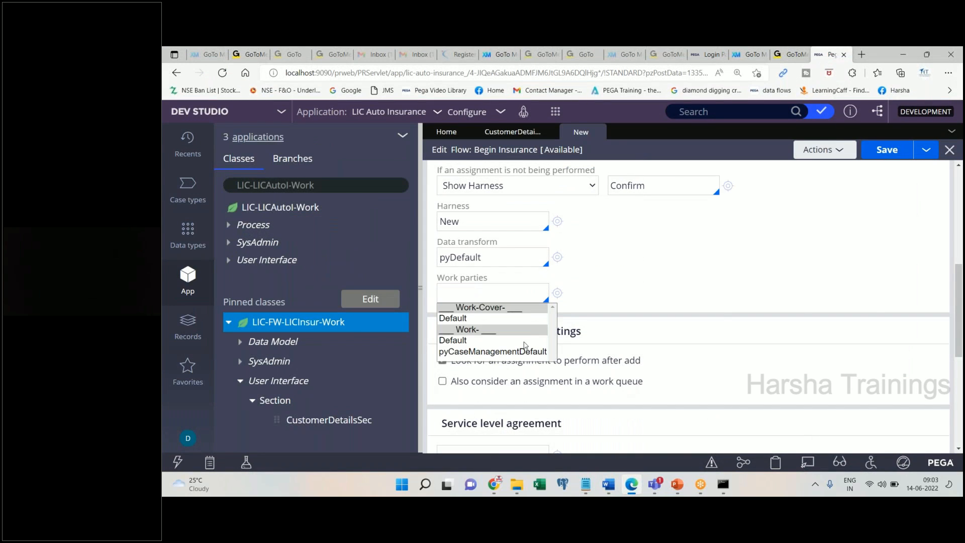
key("Escape")
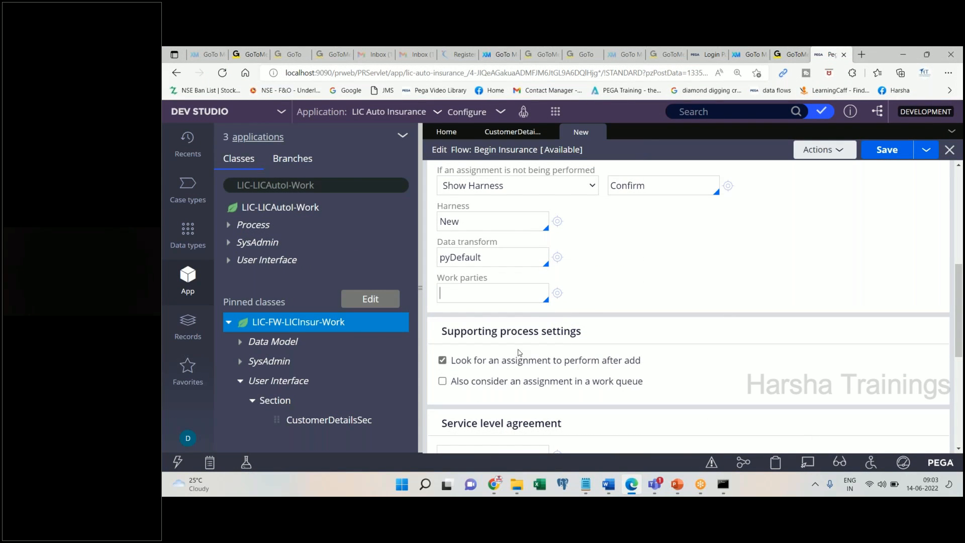
left_click(606, 481)
key("ctrl+v")
key("Return")
key("alt+Tab")
- Choose pyCaseManagementDefault for Work parties, note 'Save. Done.', and save the Begin Insurance flow
key("Down")
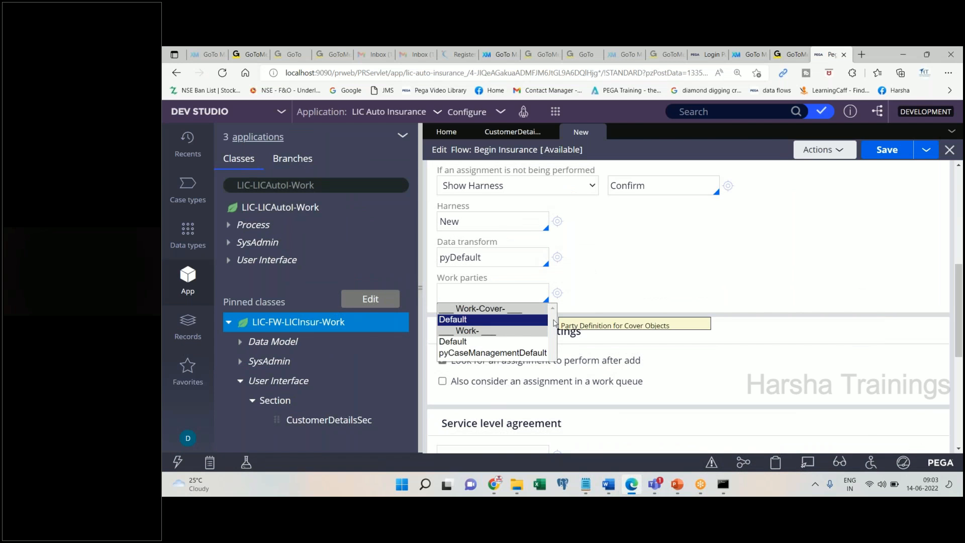
key("Down")
key("Down")
key("Return")
key("ctrl+a")
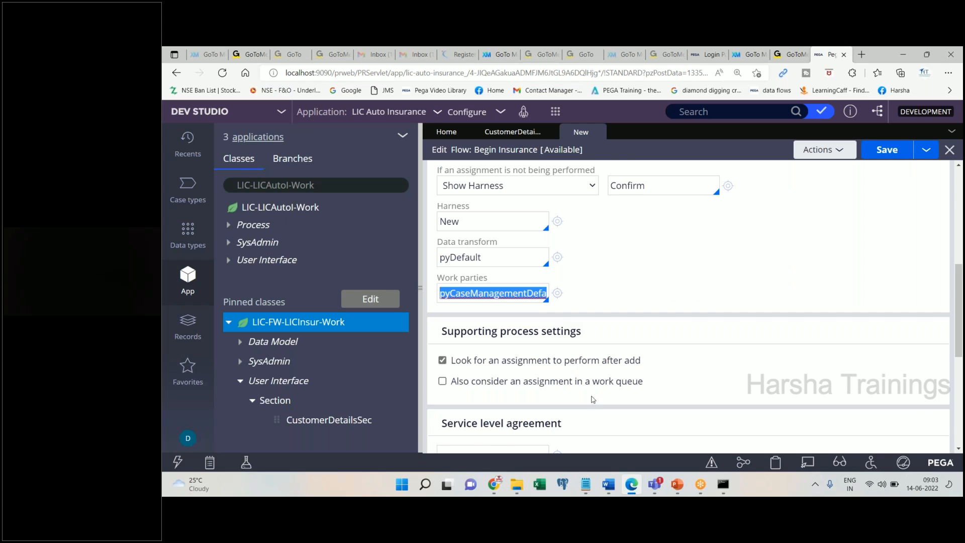
left_click(606, 483)
key("ctrl+v")
type("Save. Done.")
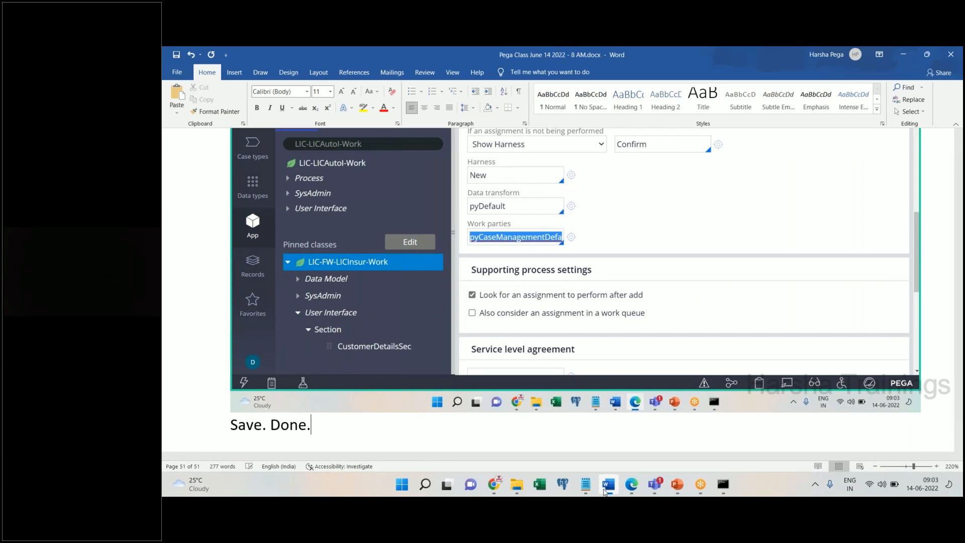
key("Return")
left_click(604, 487)
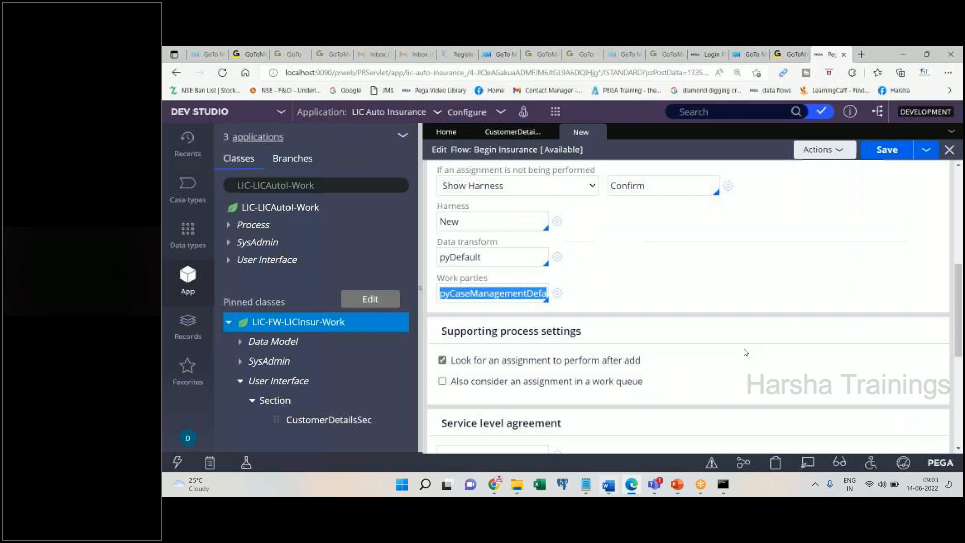
left_click(883, 149)
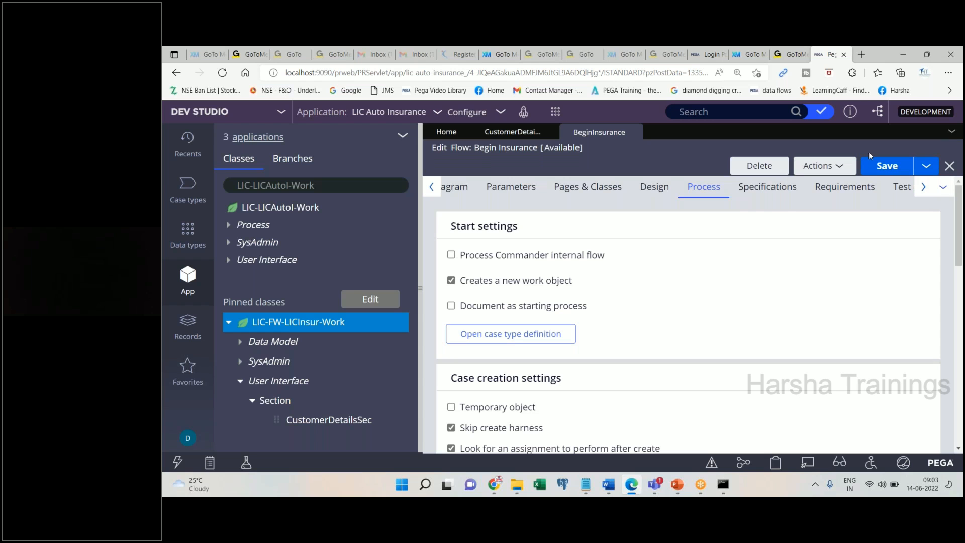
- Note 'Execute flow, to make the transaction. Click on acctions, choose run' and run the flow from Actions
left_click(823, 165)
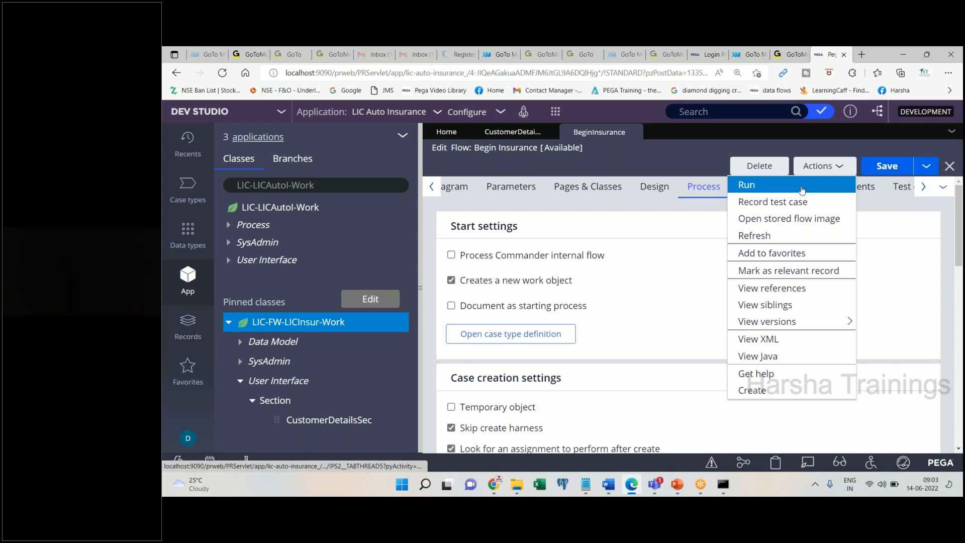
left_click(609, 484)
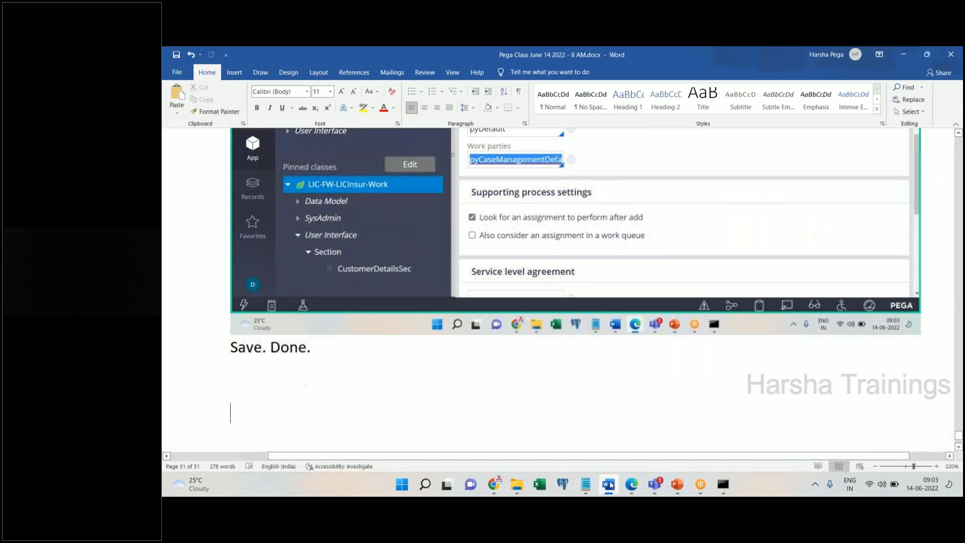
type("Execute flow, to ")
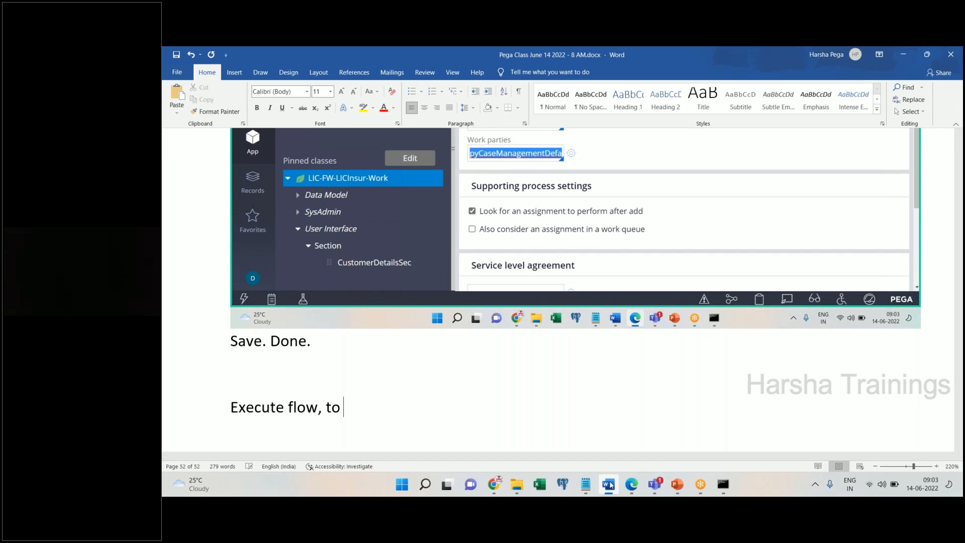
type("make the tr")
key("BackSpace")
type("raction")
key("BackSpace")
key("BackSpace")
key("BackSpace")
key("BackSpace")
key("BackSpace")
type("nsaction.Click")
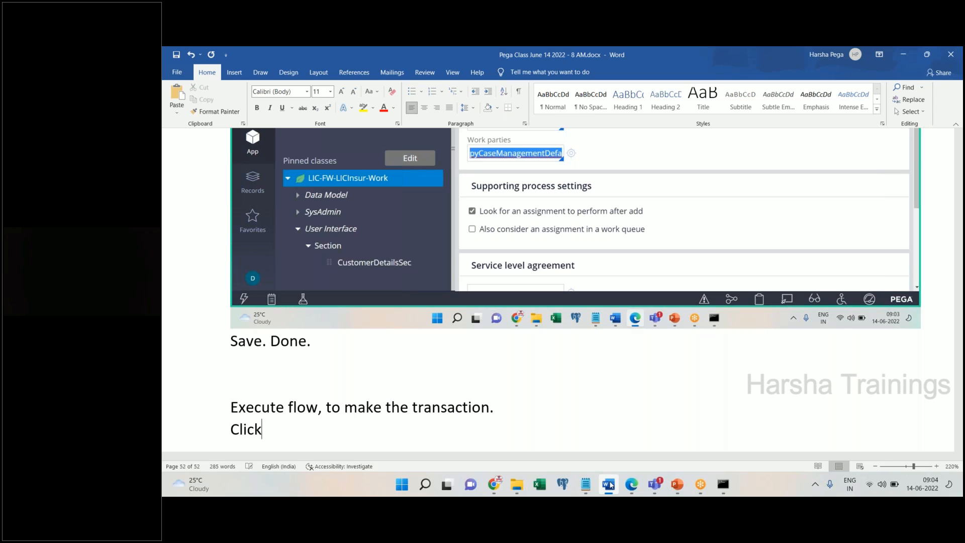
type(" on acctions, ")
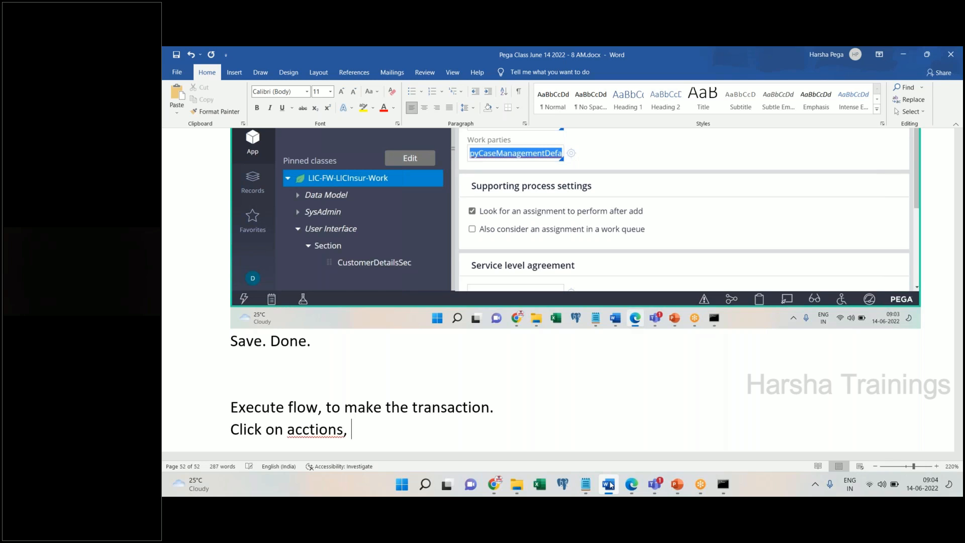
type("choose run")
key("Return")
key("ctrl+v")
left_click(608, 484)
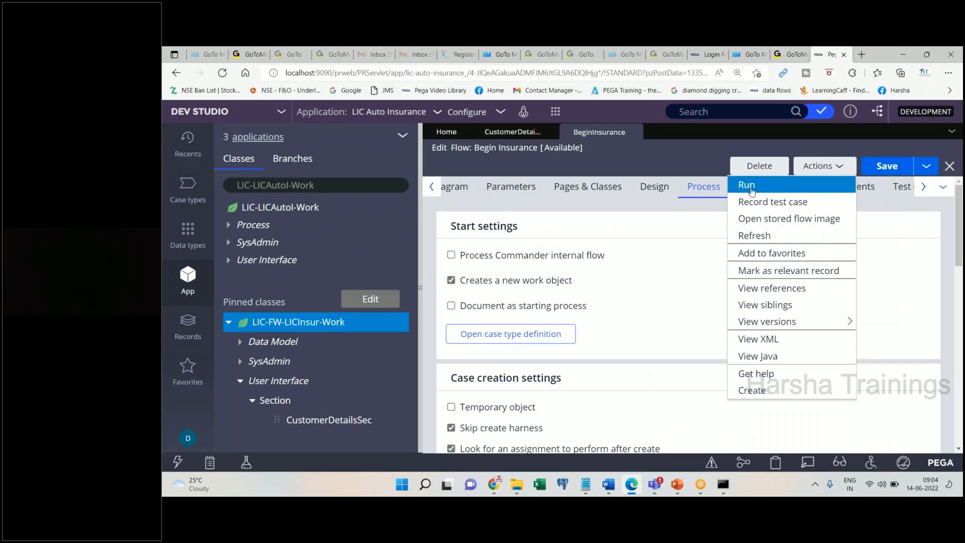
left_click(743, 183)
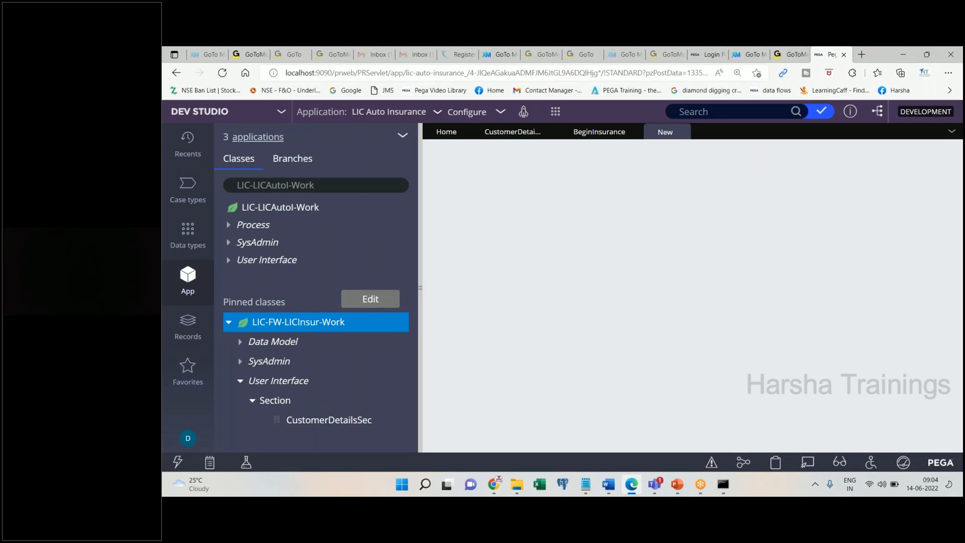
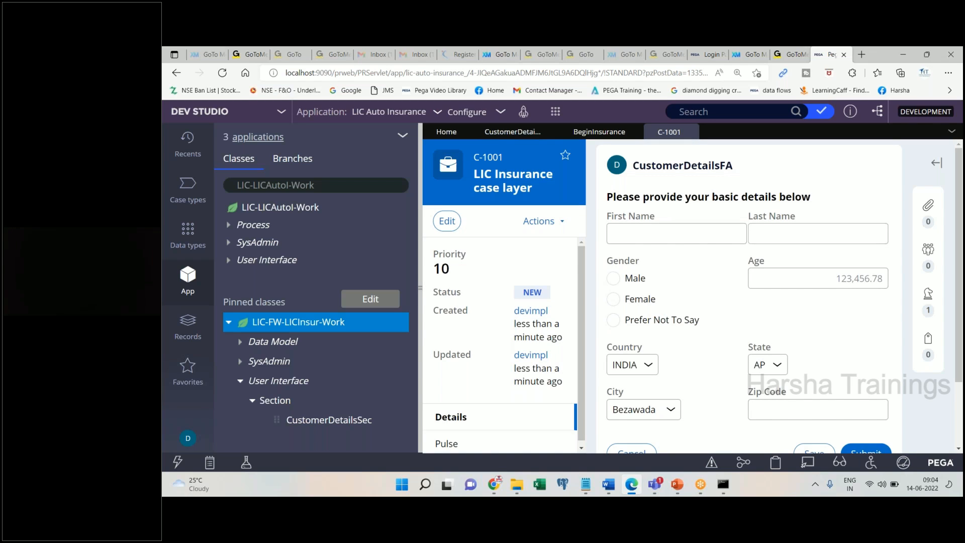
- Collapse the Dev Studio explorer so the C-1001 customer details form fills the workspace
left_click(606, 486)
left_click(605, 486)
left_click(399, 287)
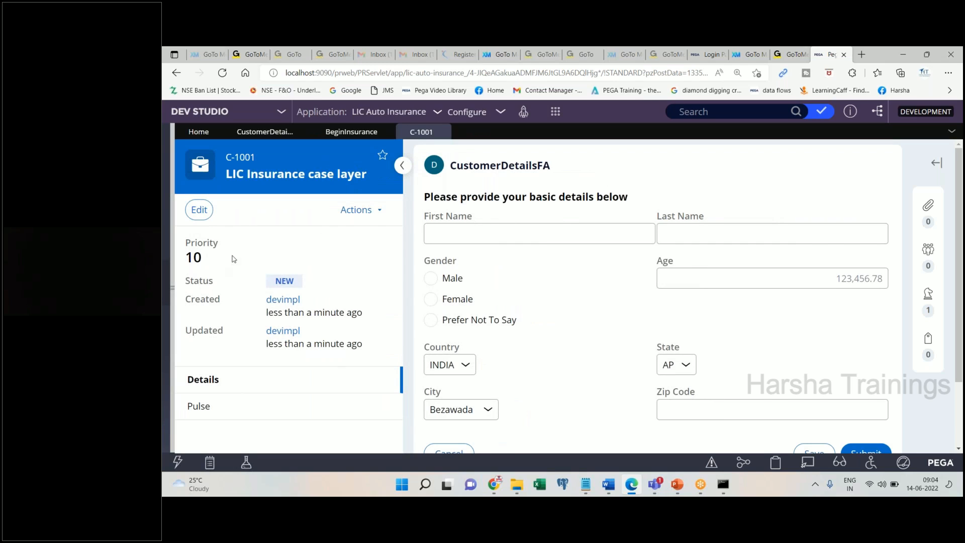
left_click_drag(417, 153, 737, 393)
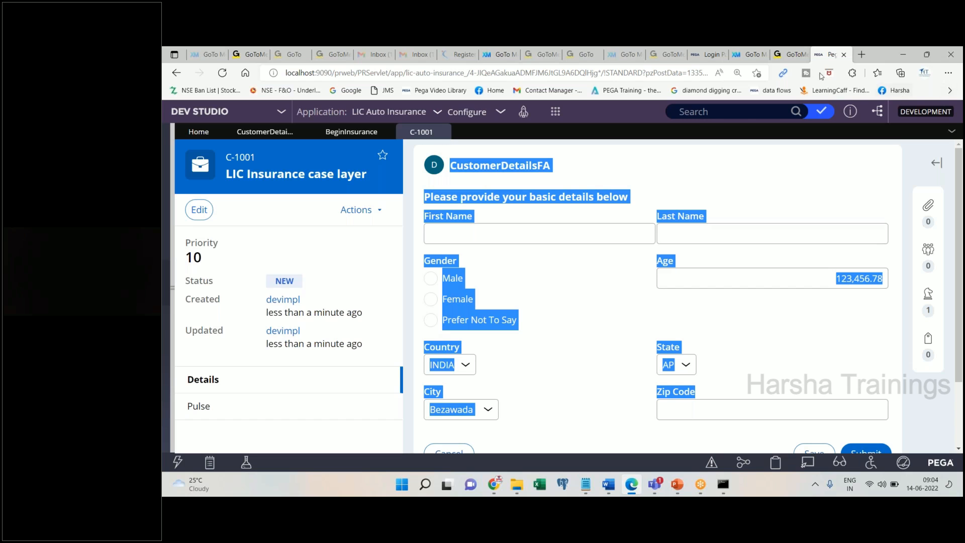
left_click(630, 56)
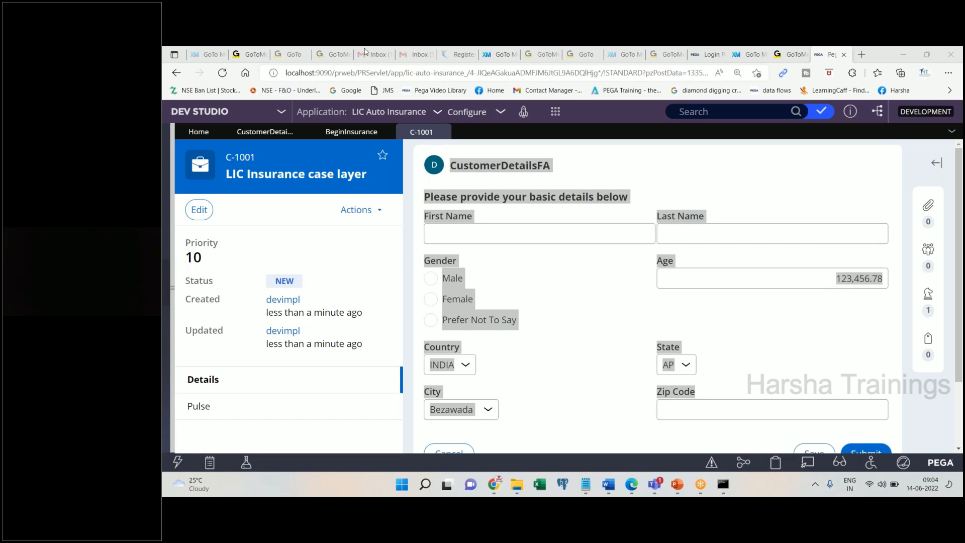
- Zoom the Edge page out from 110% to 100% and clear the form selection
left_click(947, 72)
left_click(885, 144)
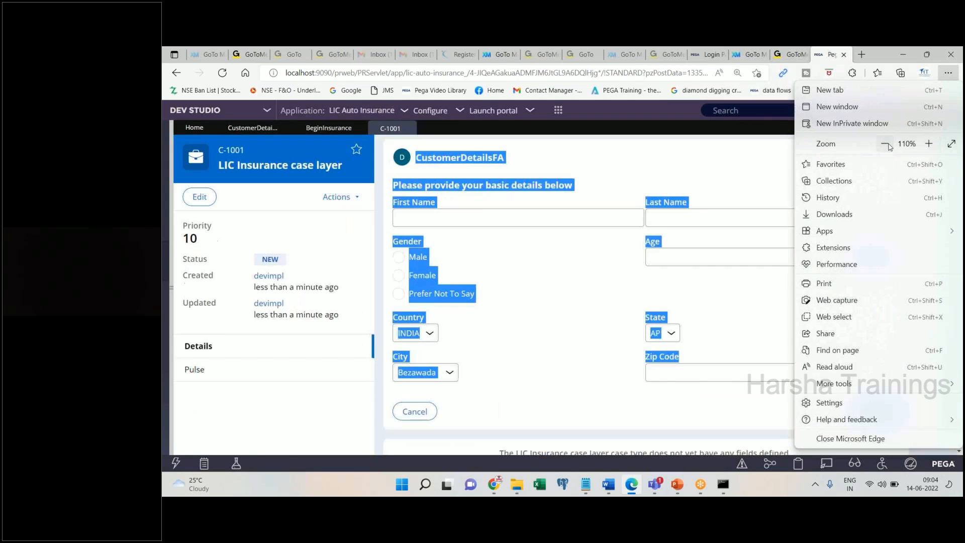
left_click(886, 144)
key("Escape")
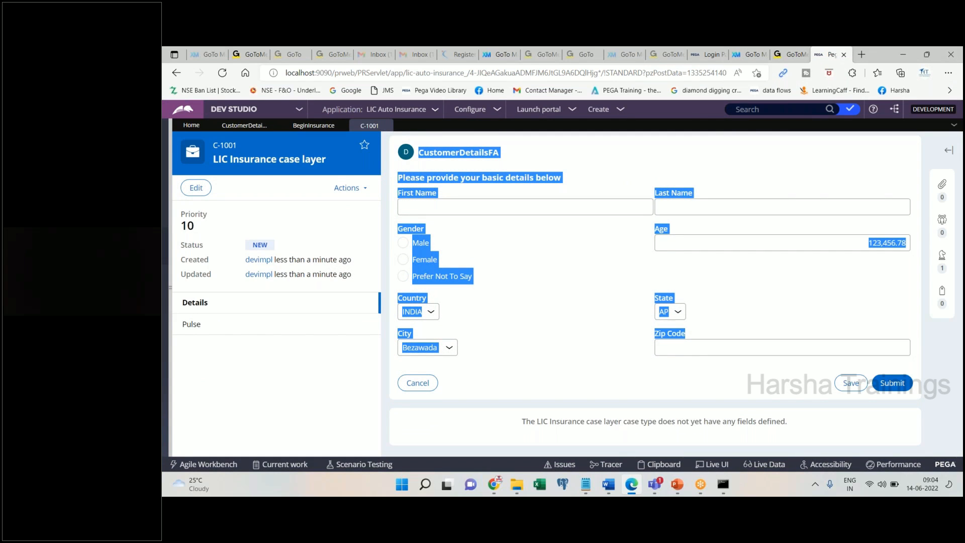
left_click(744, 163)
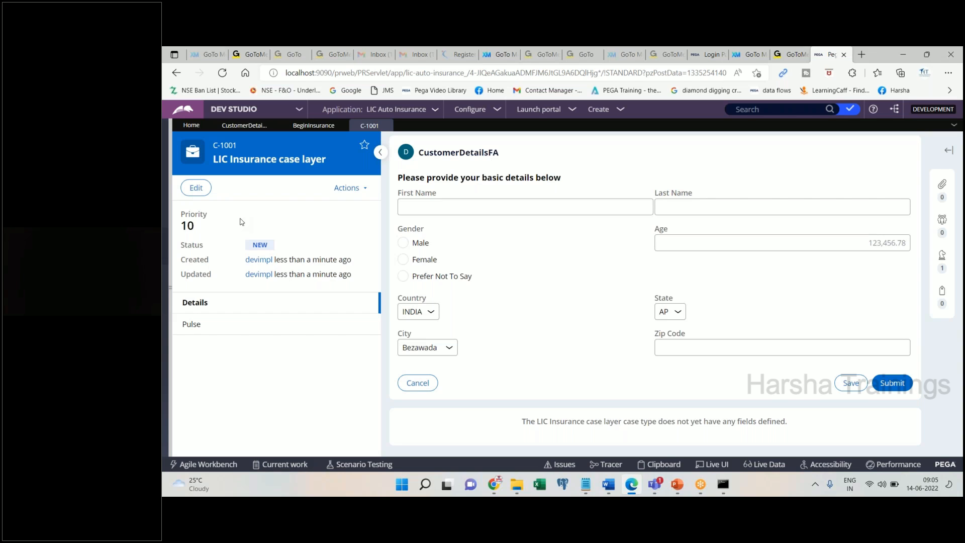
- Zoom the Edge page back in by two steps
left_click(948, 73)
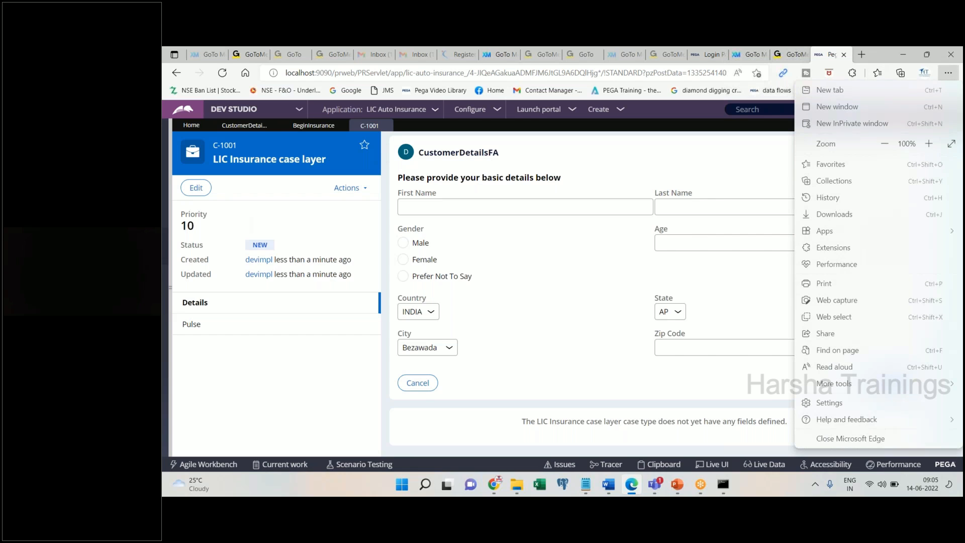
left_click(928, 144)
left_click(929, 143)
left_click(676, 187)
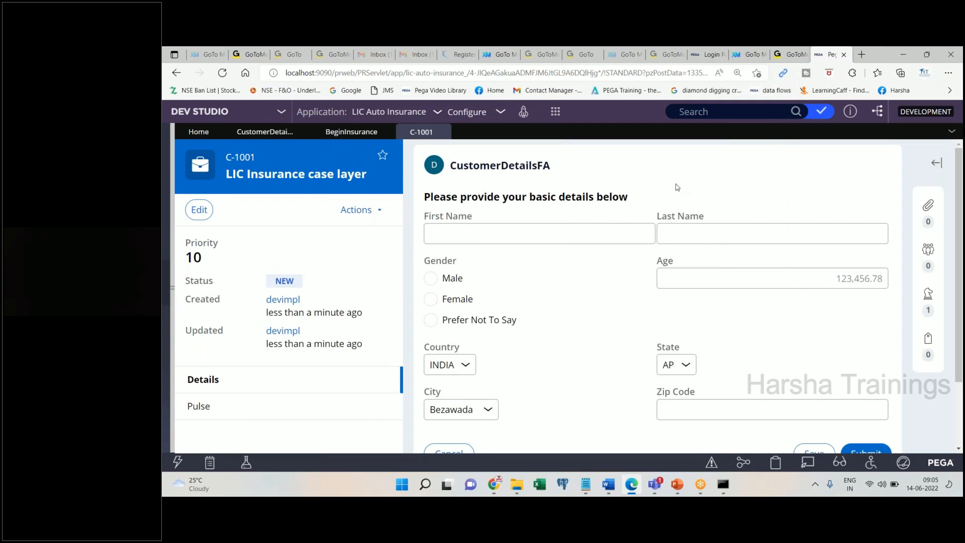
- Paste the empty-form screenshot into the notes with the note 'Enter some details and click on submit'
left_click(607, 492)
key("ctrl+v")
key("Return")
type("Enter")
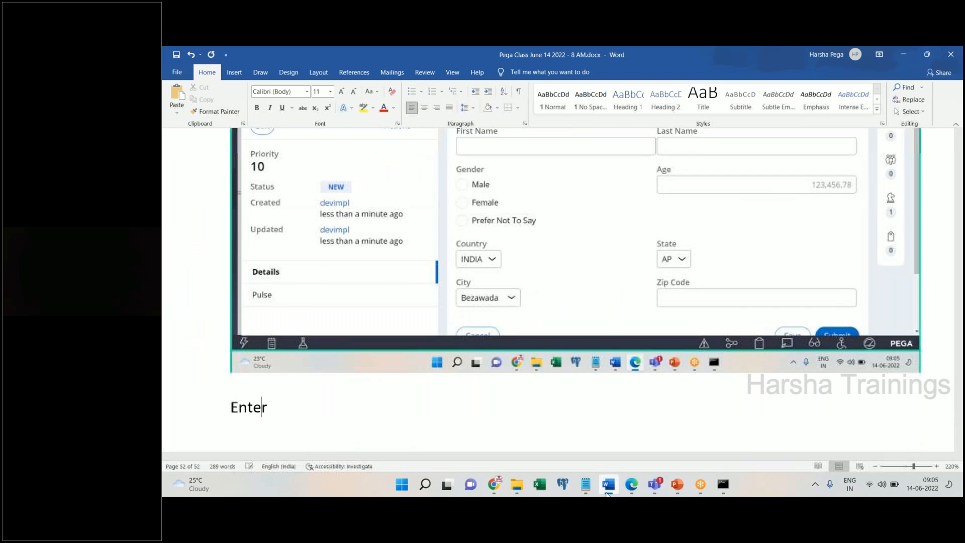
type(" some deai")
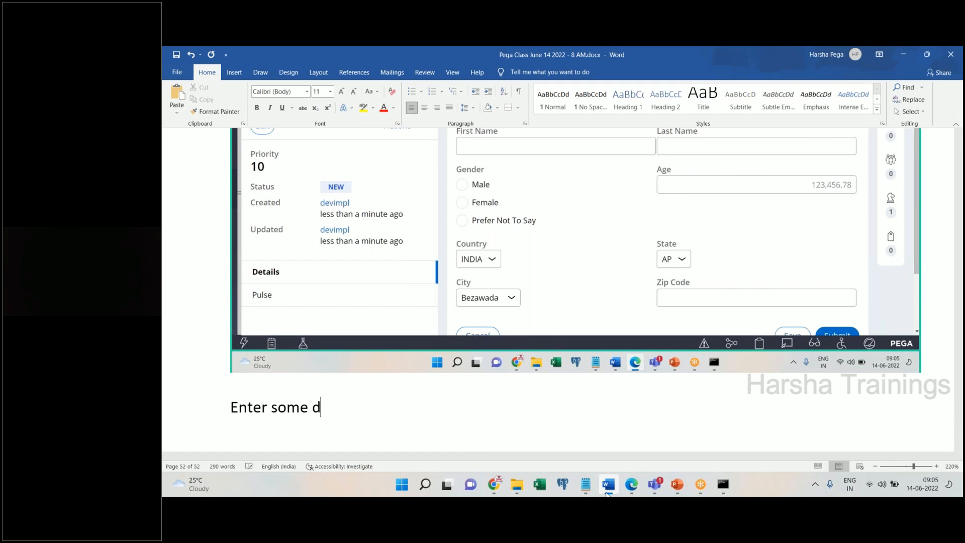
key("BackSpace")
key("BackSpace")
type("tails and click on submit")
key("Return")
left_click(607, 492)
- Enter a first and last name, choose Male, and set Age to 52
left_click(535, 227)
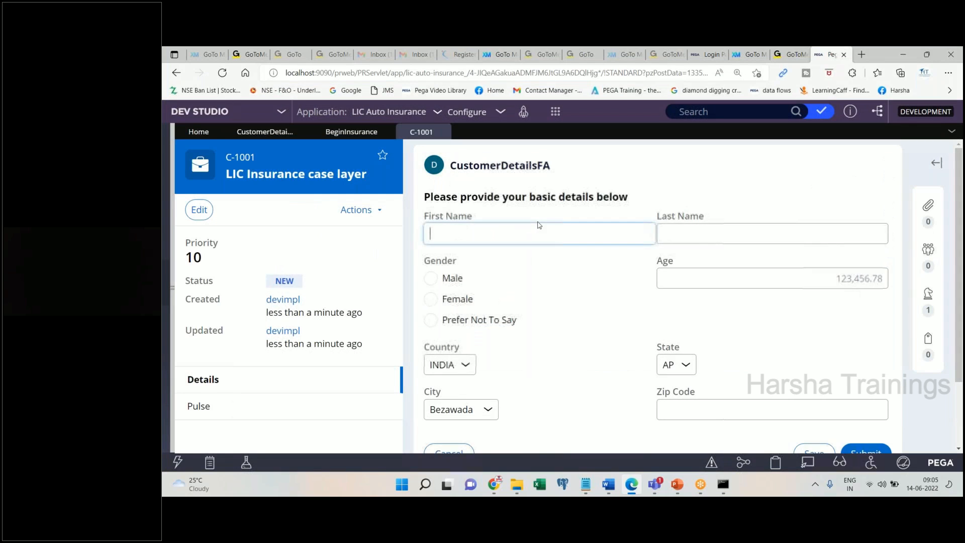
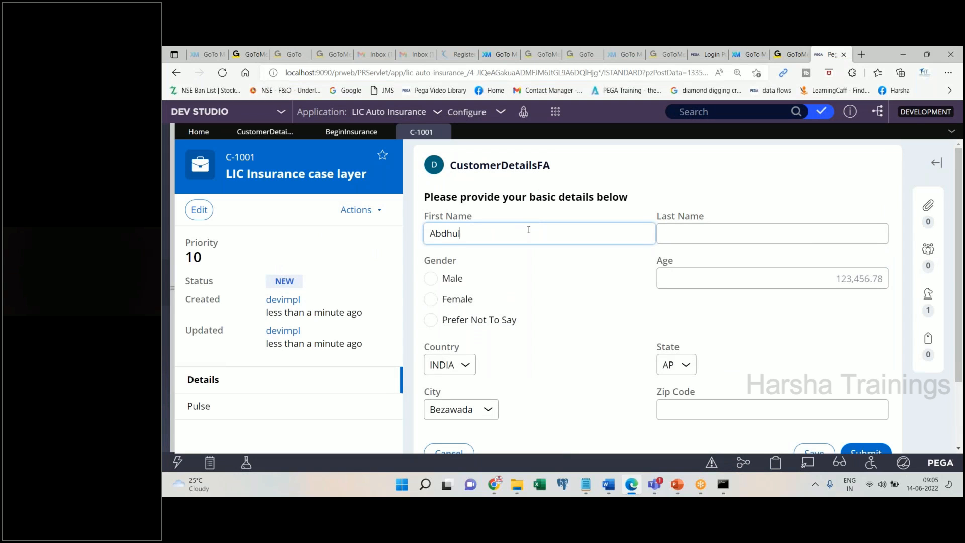
key("Tab")
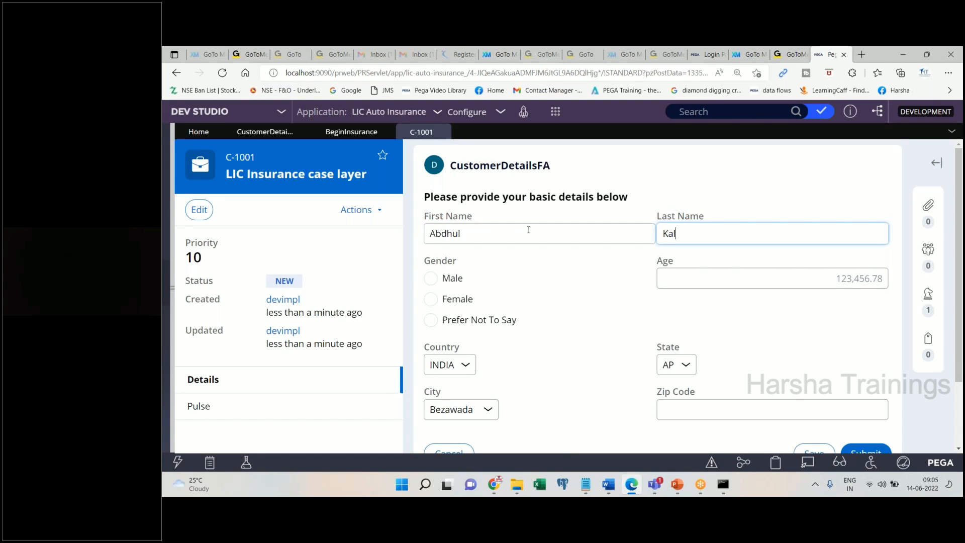
left_click(433, 277)
left_click(706, 274)
type("25")
key("BackSpace")
key("BackSpace")
type("52")
- Keep INDIA and AP as country and state, and enter the zip code
left_click(450, 364)
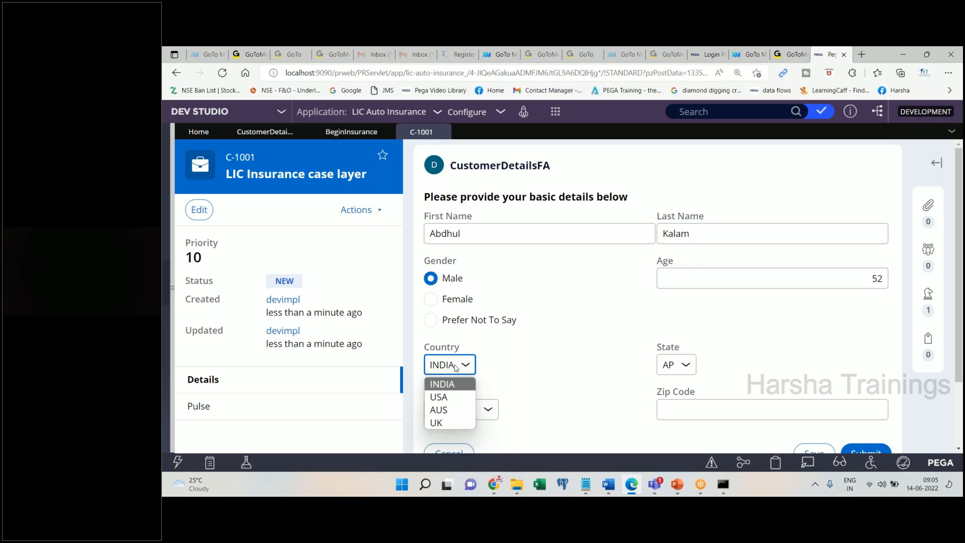
left_click(673, 370)
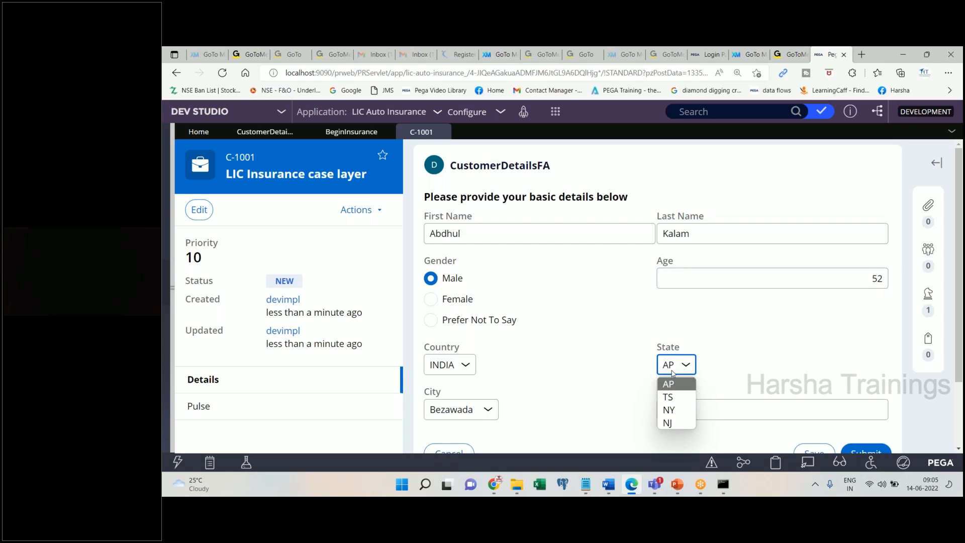
left_click(670, 382)
left_click(676, 410)
type("256523")
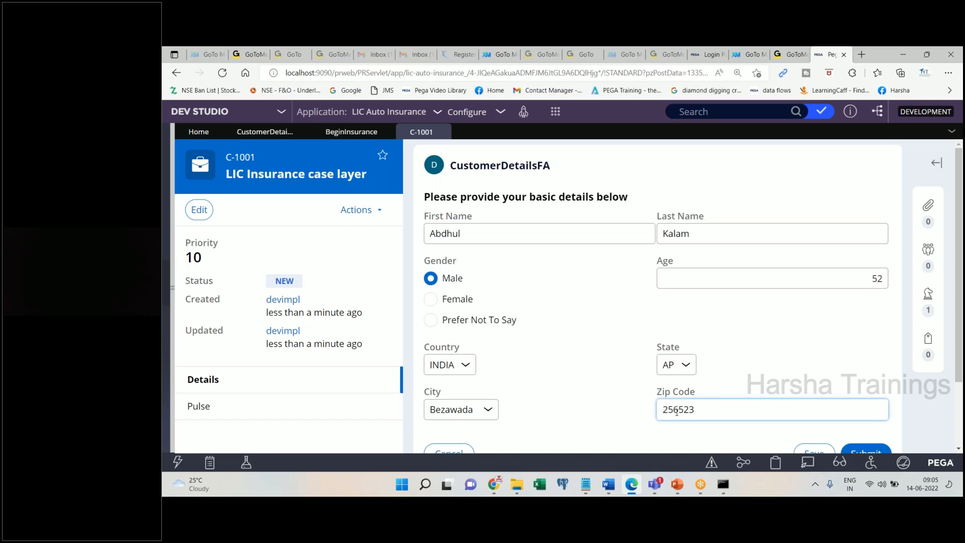
- Paste the filled-form screenshots into the notes with the note 'Submit', then submit the form
left_click(608, 484)
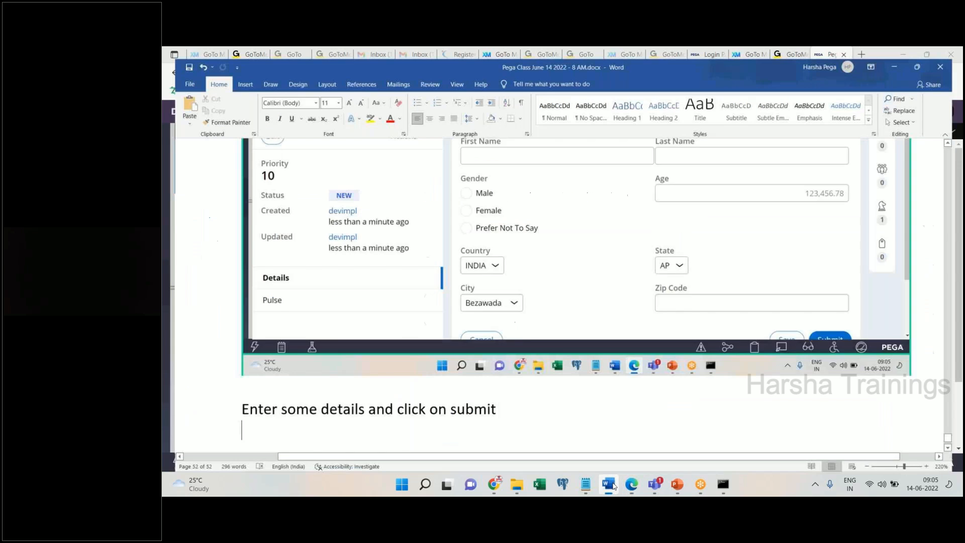
key("Return")
key("ctrl+v")
left_click(609, 484)
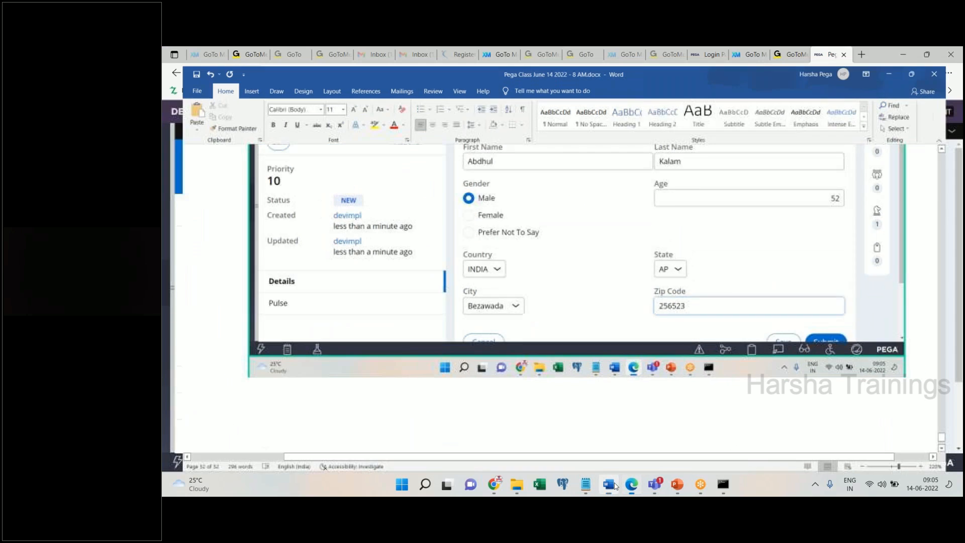
left_click_drag(961, 348, 962, 349)
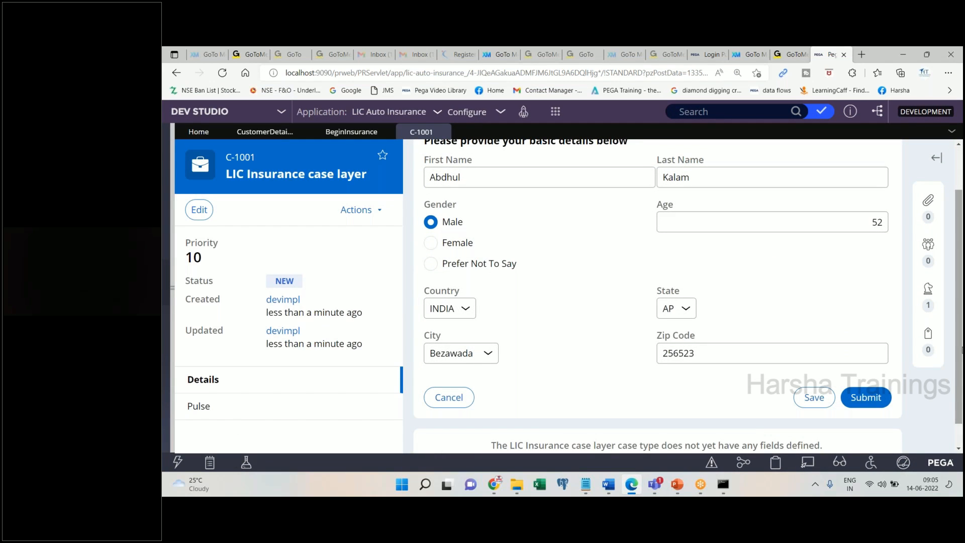
left_click(608, 485)
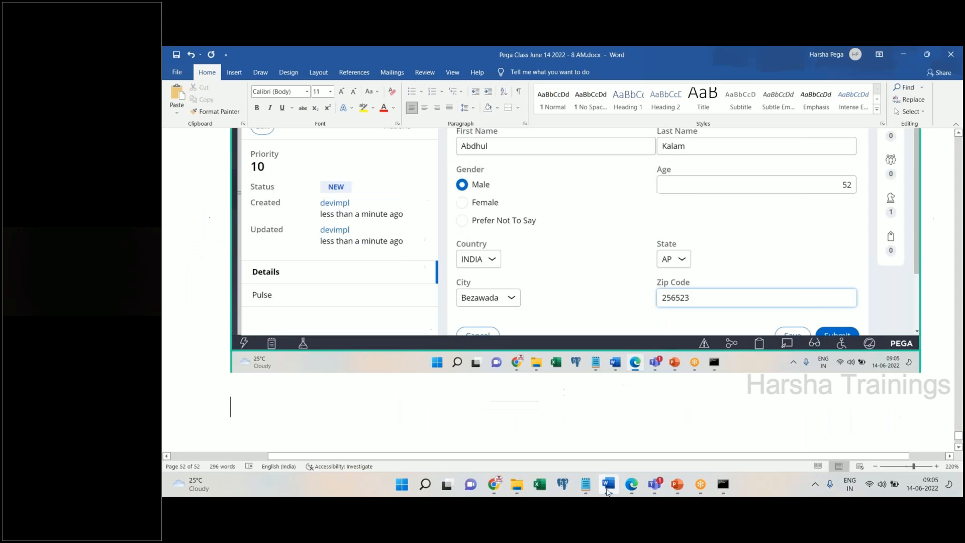
key("ctrl+v")
key("Return")
type("Submit")
key("Return")
left_click(608, 487)
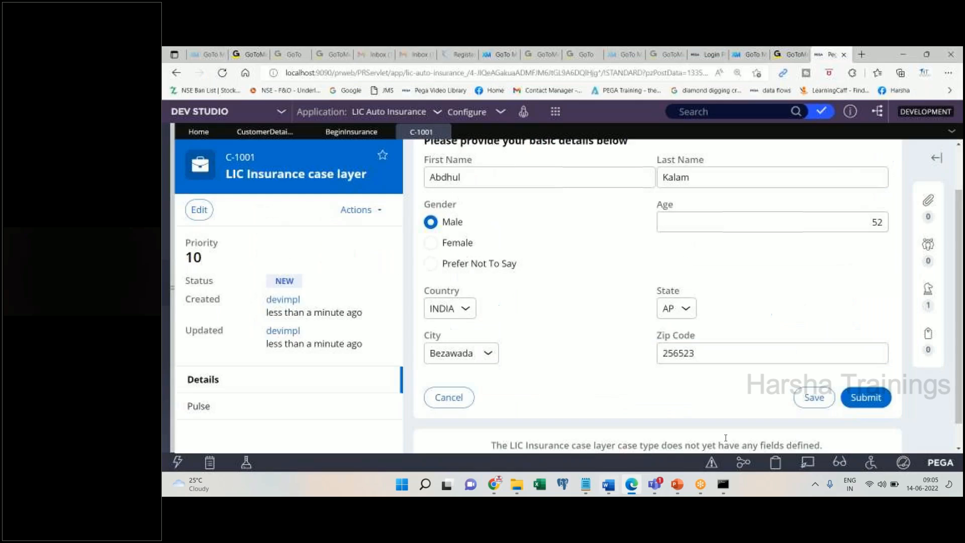
left_click(864, 403)
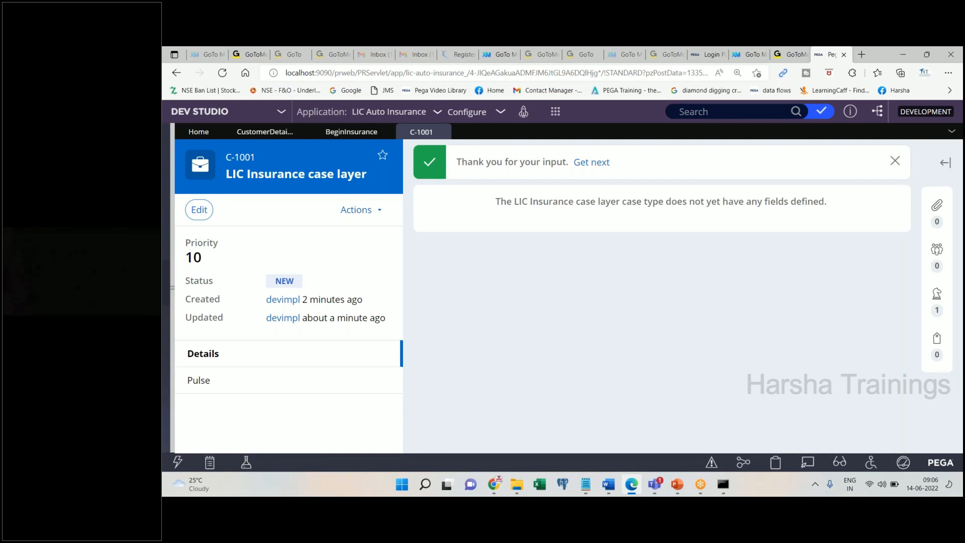
- Add 'Done.' below the screenshot in the Word notes
left_click(609, 484)
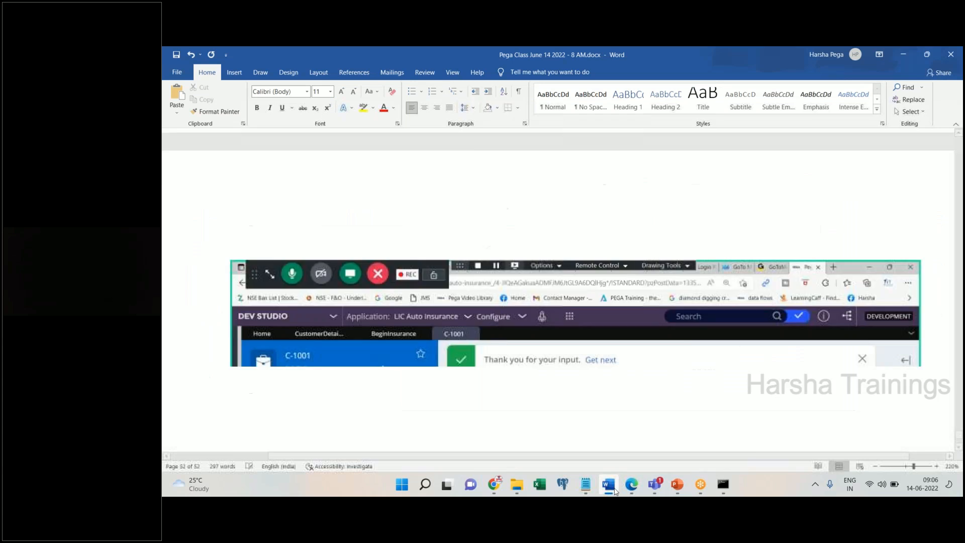
key("Return")
type("d")
key("BackSpace")
type("Dne")
key("BackSpace")
key("BackSpace")
type("one.")
- Close the C-1001 case tab and switch to the Gmail browser window
left_click(631, 484)
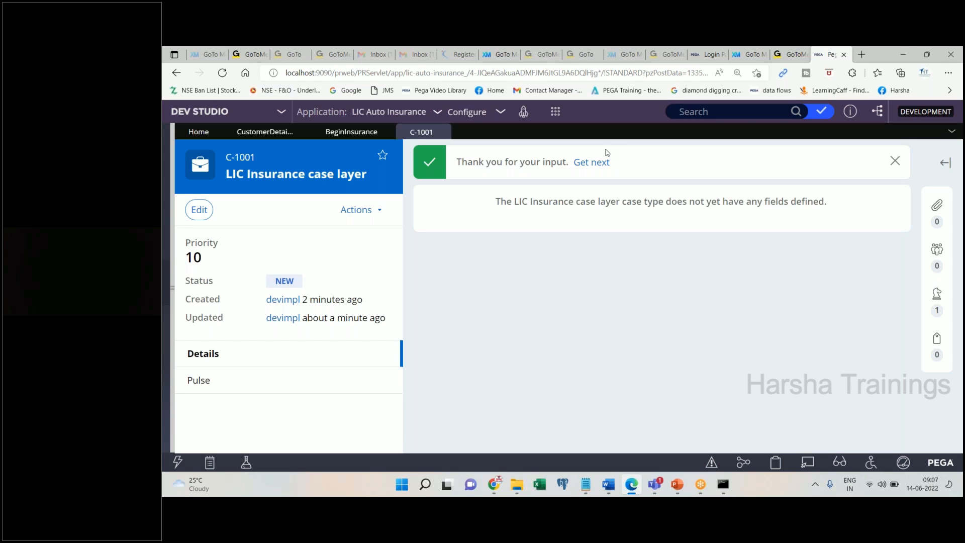
left_click(443, 132)
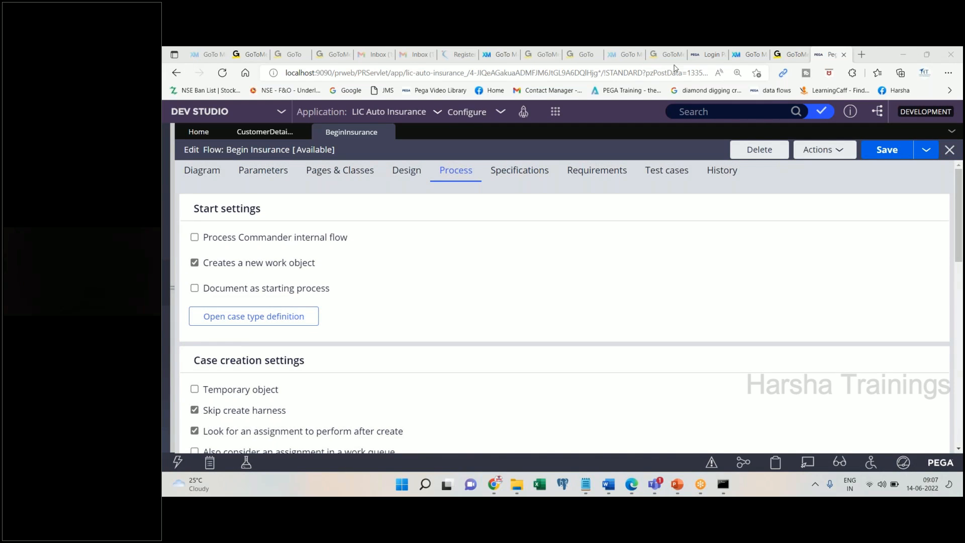
left_click(588, 55)
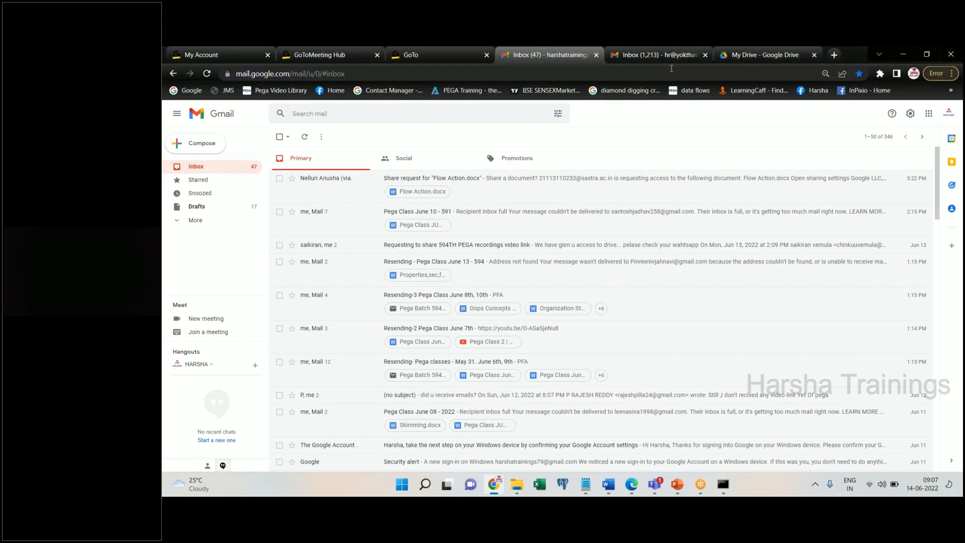
- Start a new email from the Inbox (47) mailbox and add the To recipient
left_click(667, 62)
left_click(585, 62)
left_click(196, 148)
type("harsha")
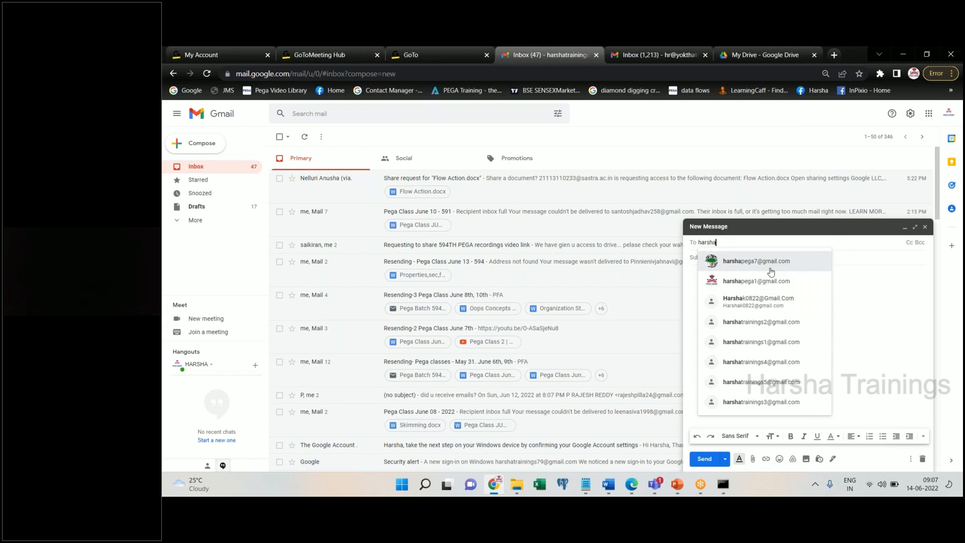
key("Return")
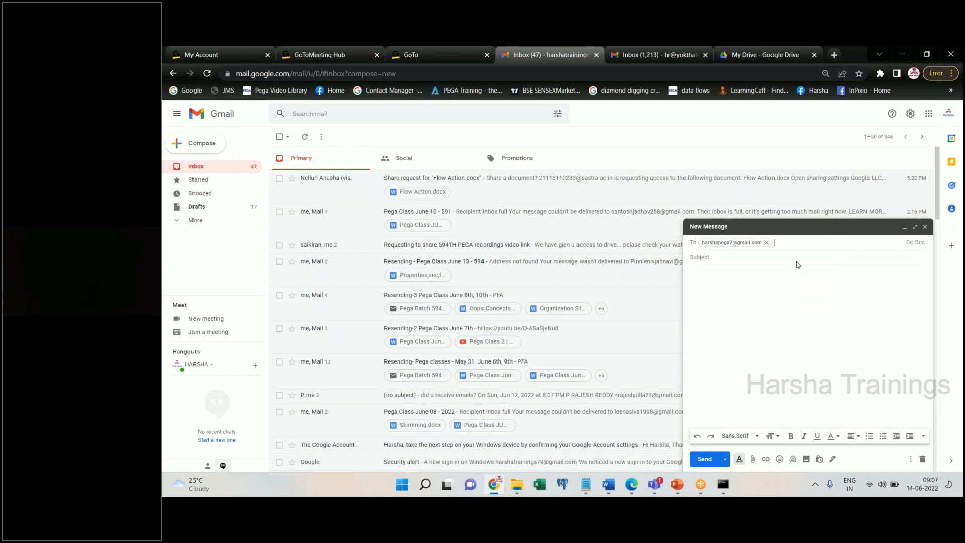
- Add the three Pega Batch 594 groups, including 594-1, as Bcc recipients
left_click(919, 242)
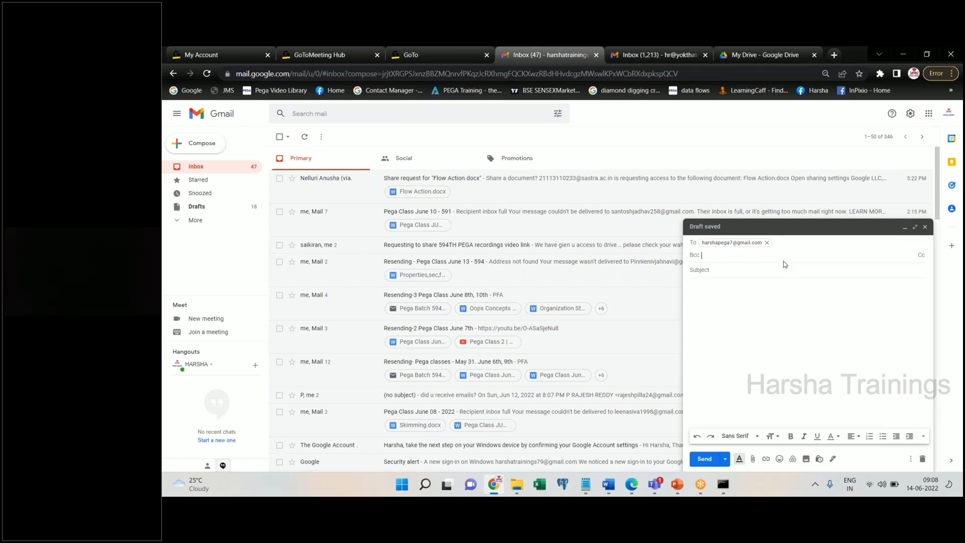
type("594")
left_click(764, 276)
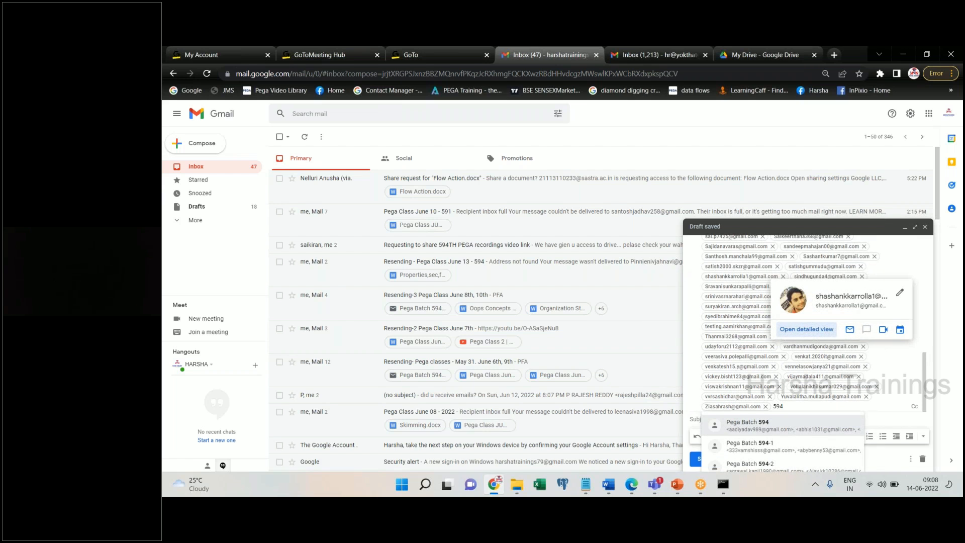
key("Down")
key("Return")
type("594")
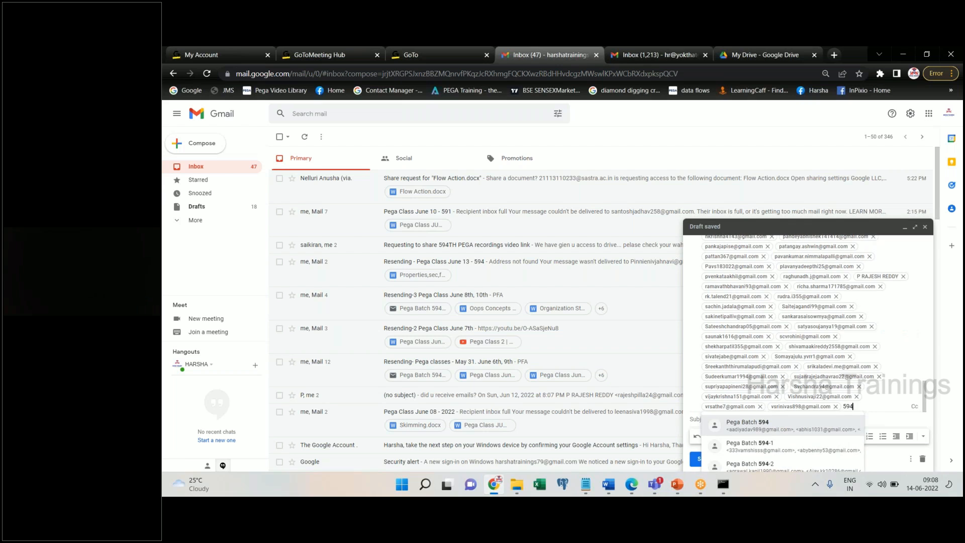
left_click(765, 459)
- Enter subject 'Pega Class June 14 - 594' and body 'PFA', then open the attachment chooser
left_click(727, 419)
type("Pega Cl")
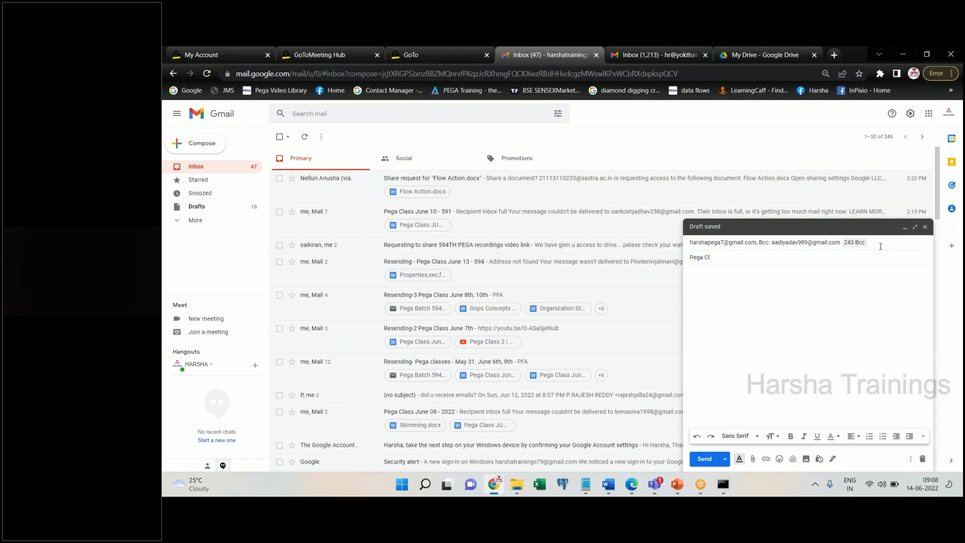
type("ass June 14 - 594")
key("Tab")
type("PFA")
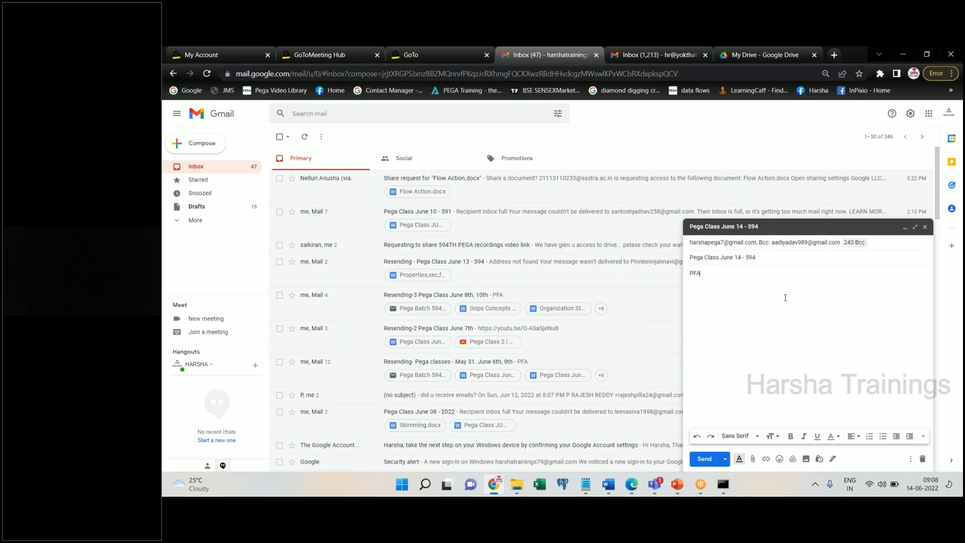
left_click(752, 458)
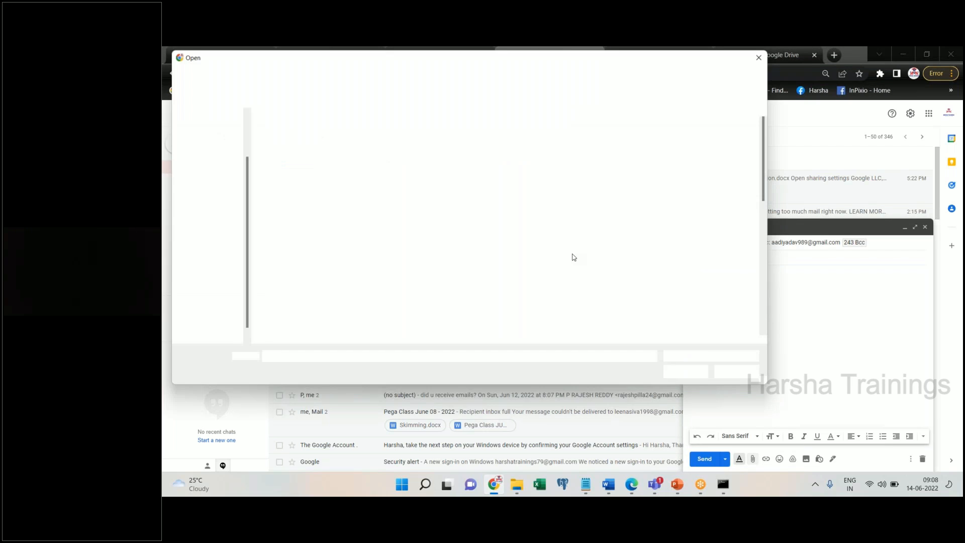
- Attach Pega Class June 14 2022 - 8 AM.docx from Pega Batch 594, then cancel the 32.6 MB upload
left_click(483, 75)
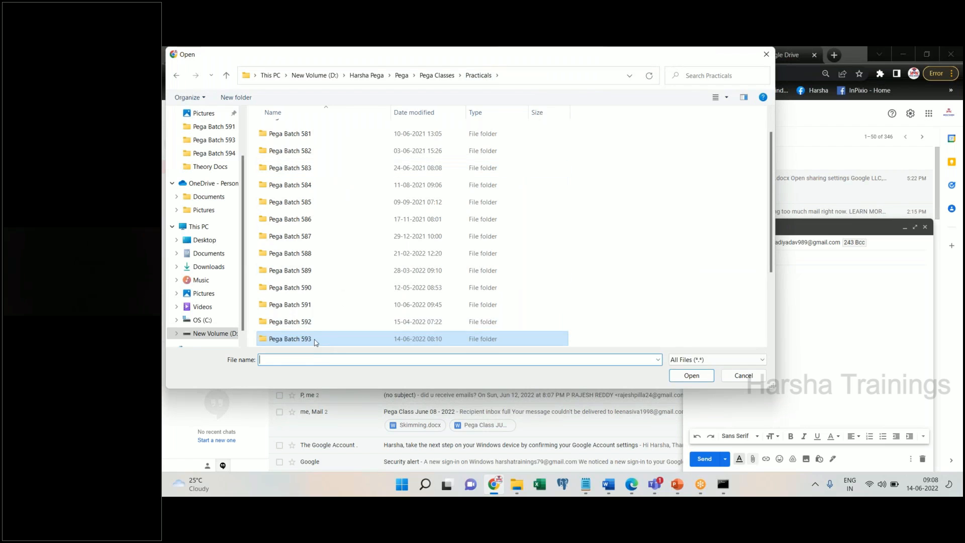
left_click(306, 325)
key("Down")
key("Down")
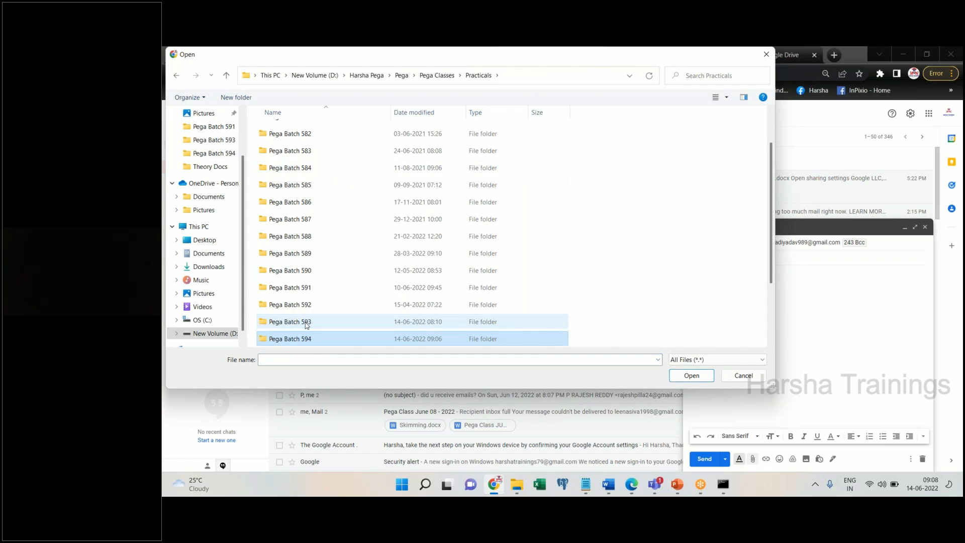
key("Return")
left_click(330, 199)
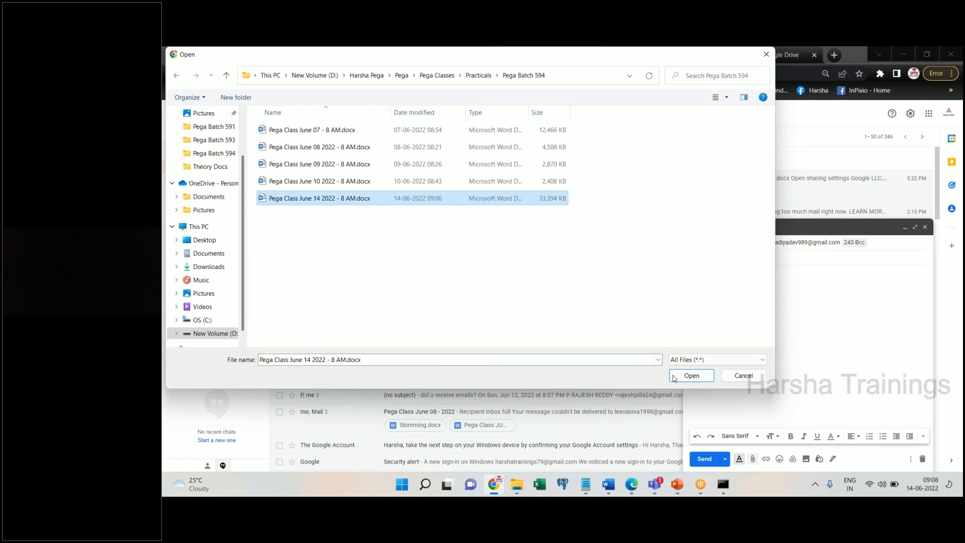
left_click(676, 378)
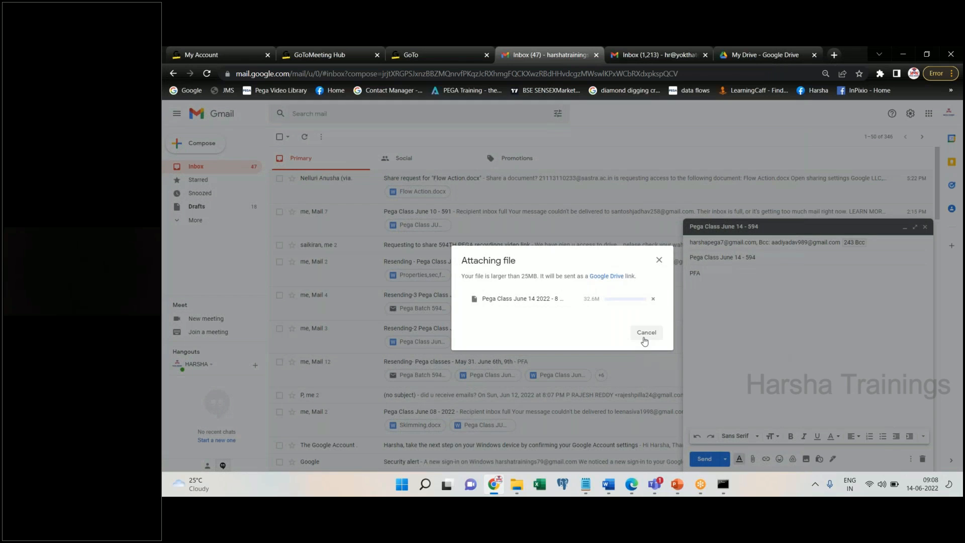
left_click(646, 333)
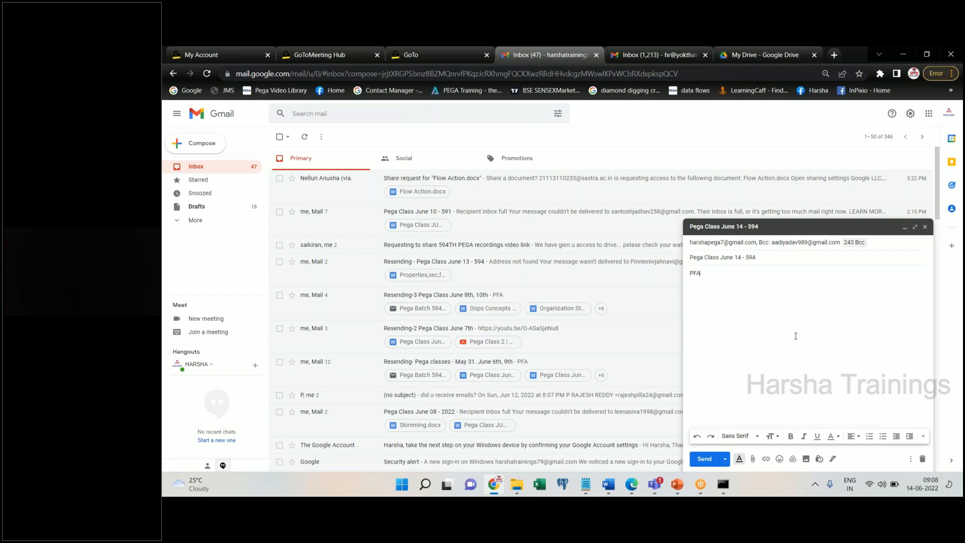
left_click(751, 50)
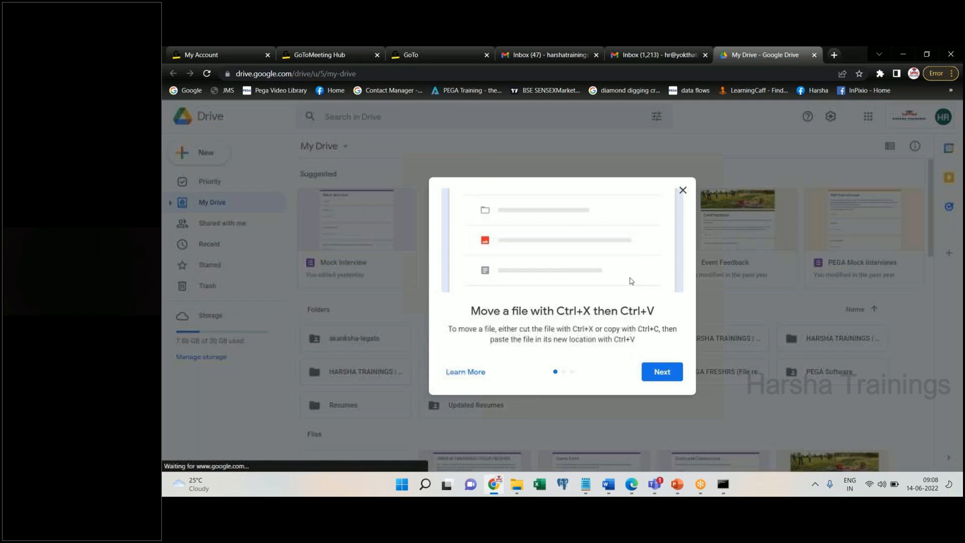
- Dismiss the Drive tip and open Google Drive for the Inbox (47) account from the apps grid
left_click(682, 190)
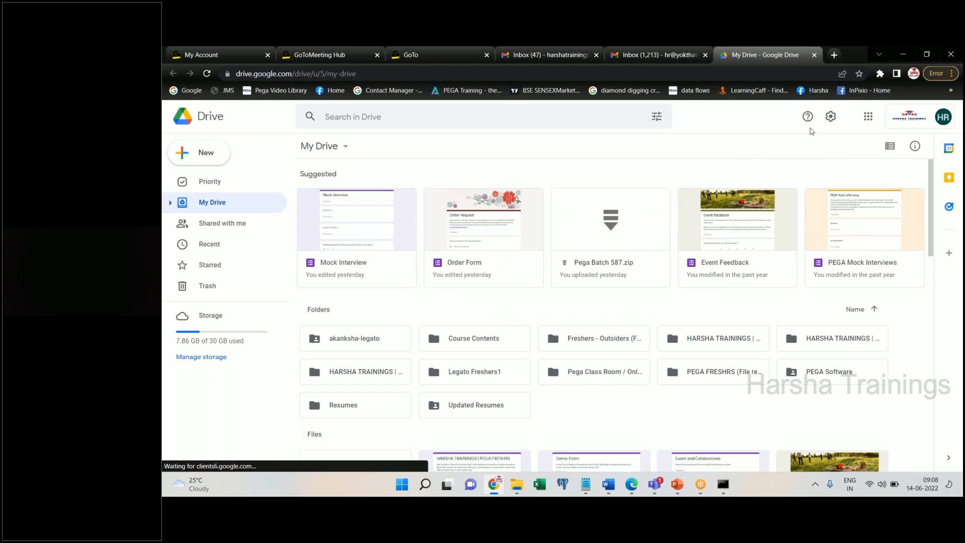
left_click(679, 62)
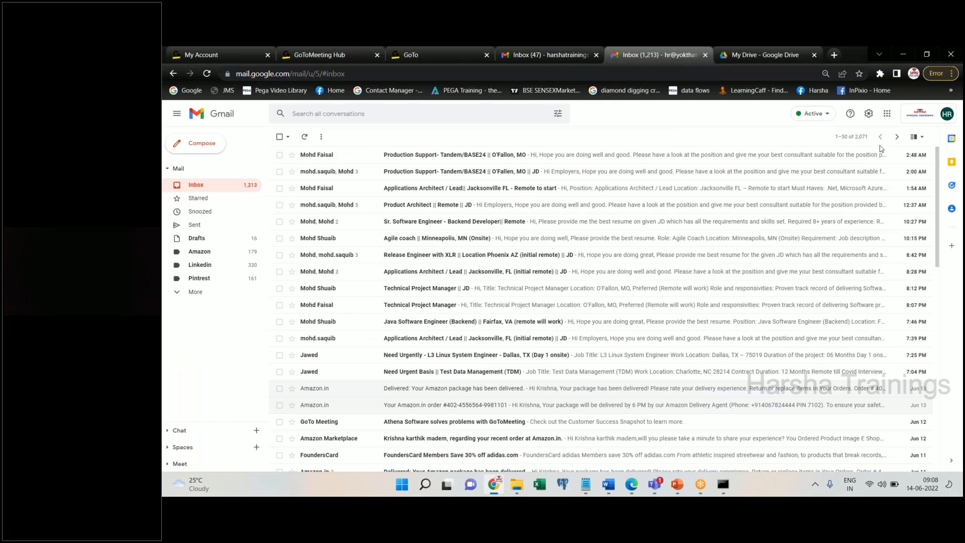
left_click(575, 61)
left_click(927, 115)
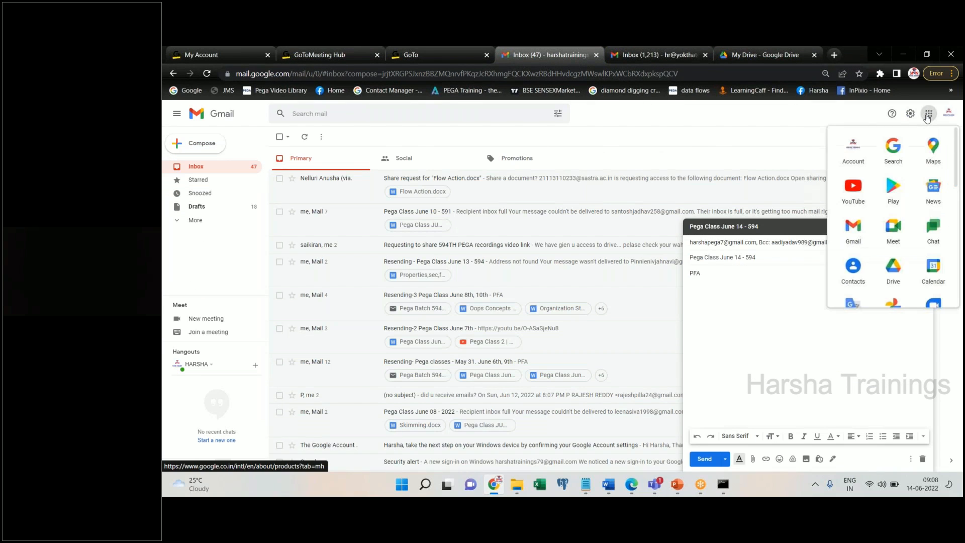
left_click(892, 269)
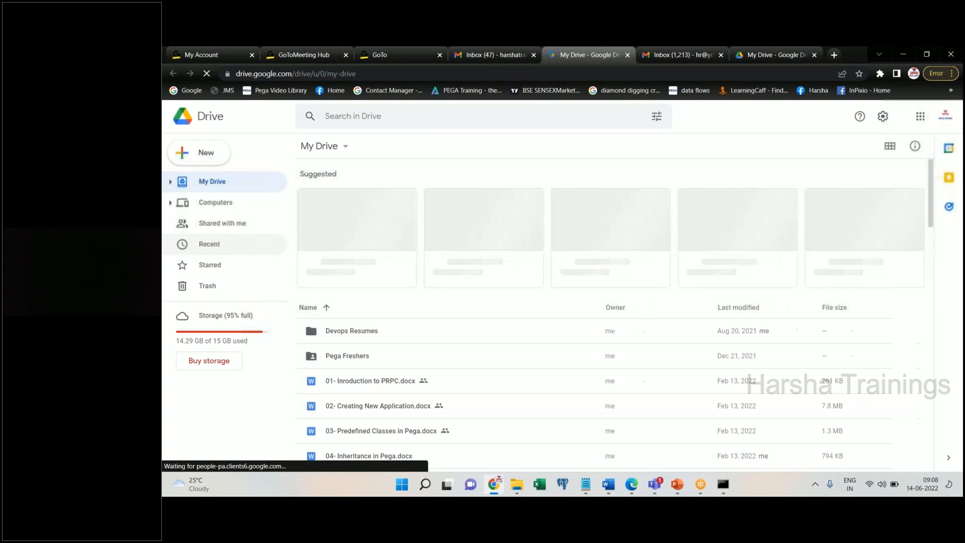
- Drag Pega Class June 14 2022 - 8 AM.docx from D: > Harsha Pega > … > Pega Batch 594 into My Drive
left_click(517, 484)
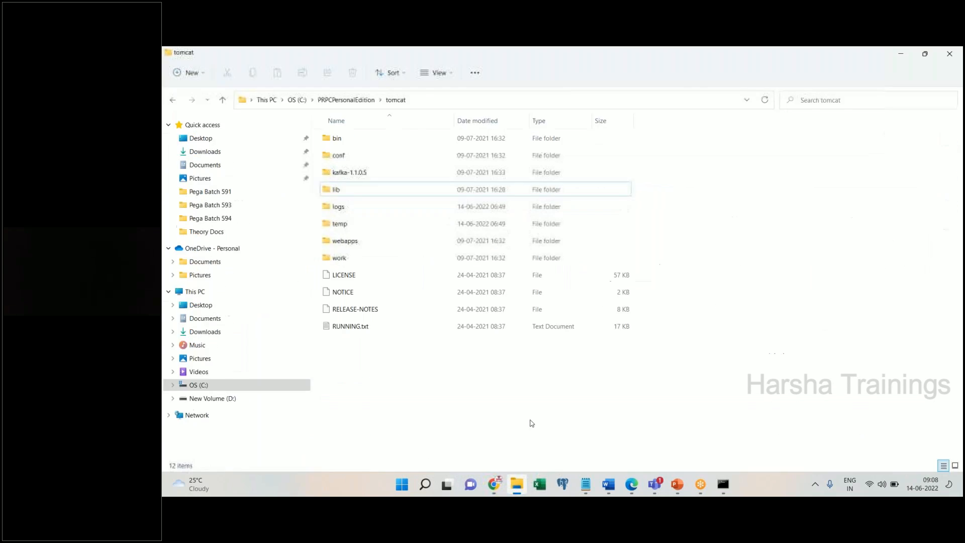
left_click(227, 398)
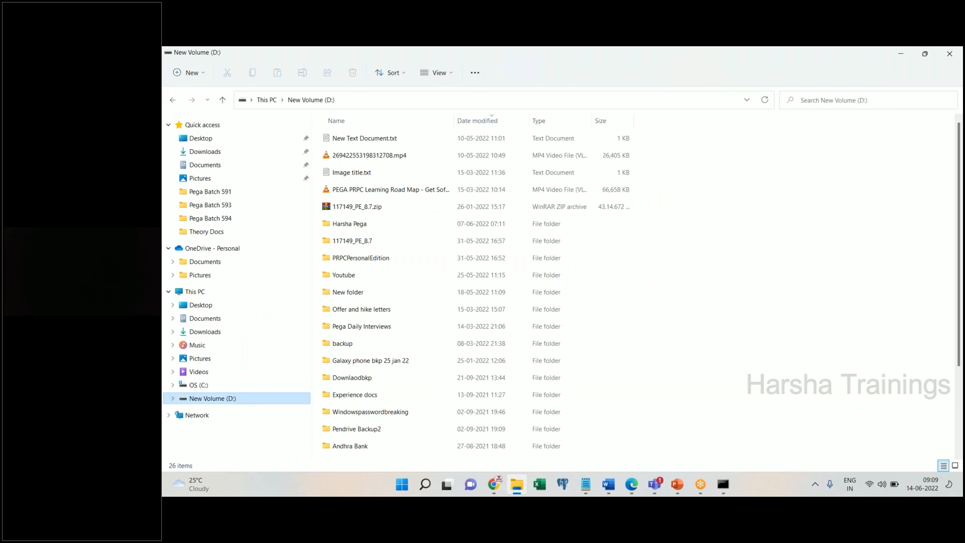
double_click(351, 223)
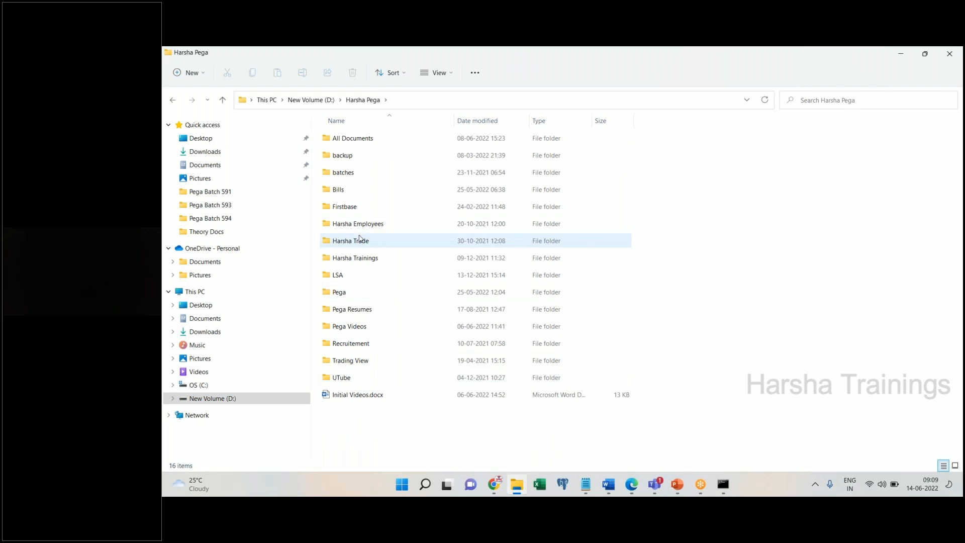
left_click(345, 194)
double_click(339, 292)
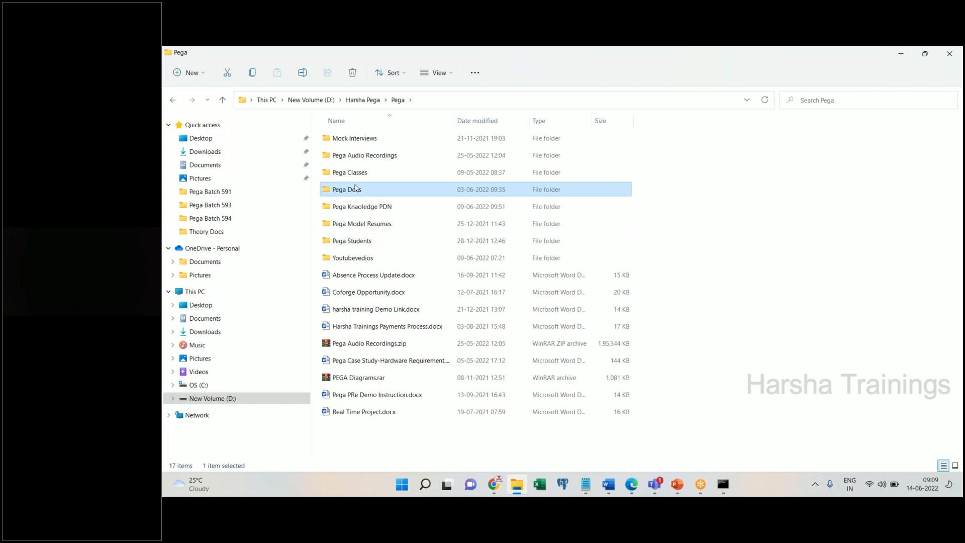
double_click(361, 173)
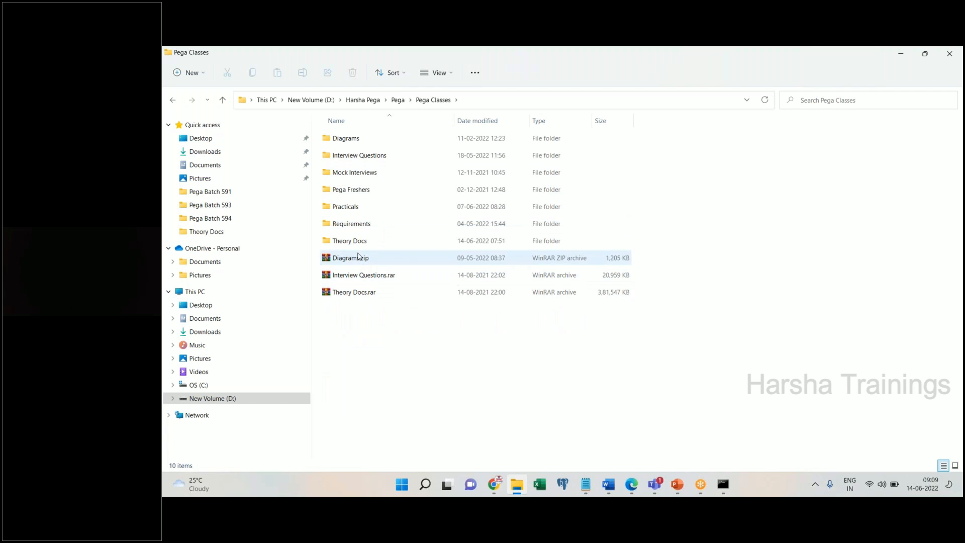
double_click(349, 207)
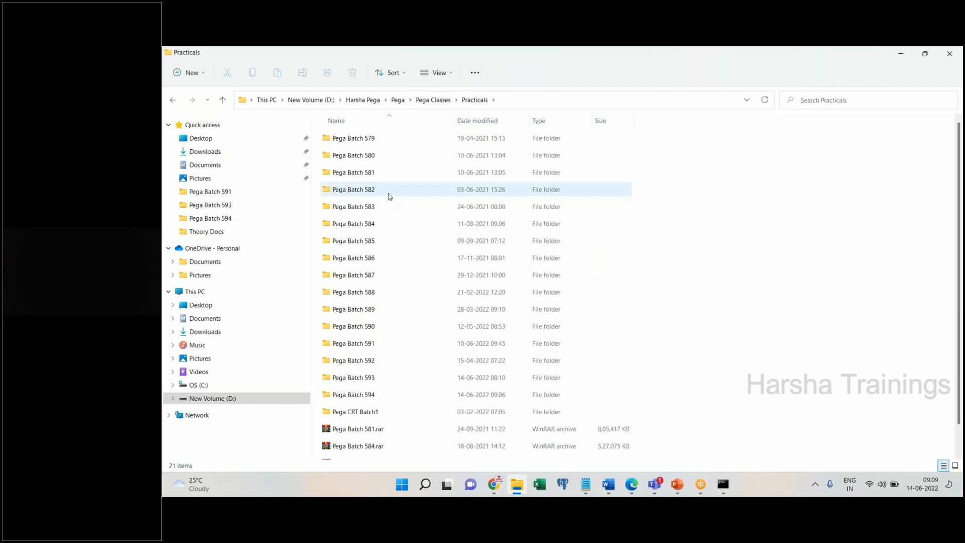
double_click(352, 395)
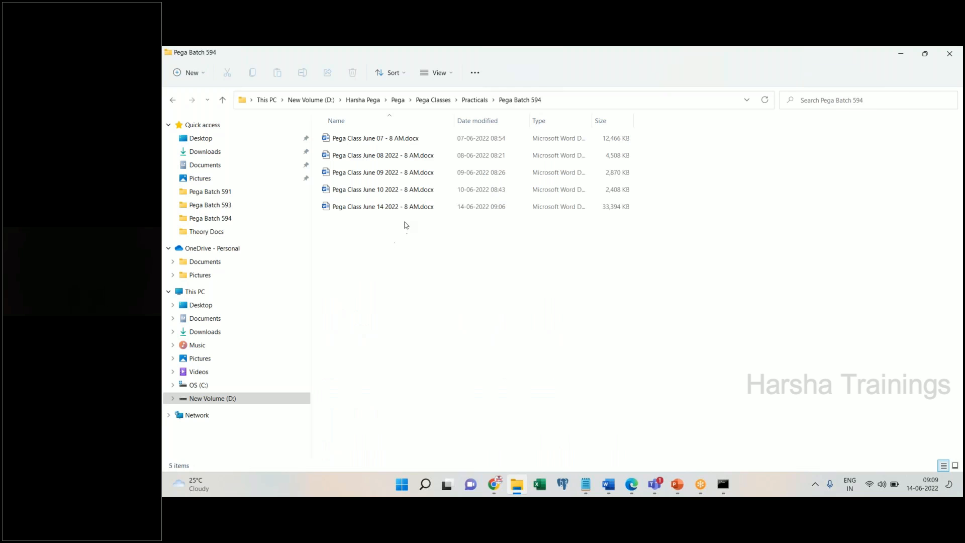
left_click(399, 210)
left_click(923, 54)
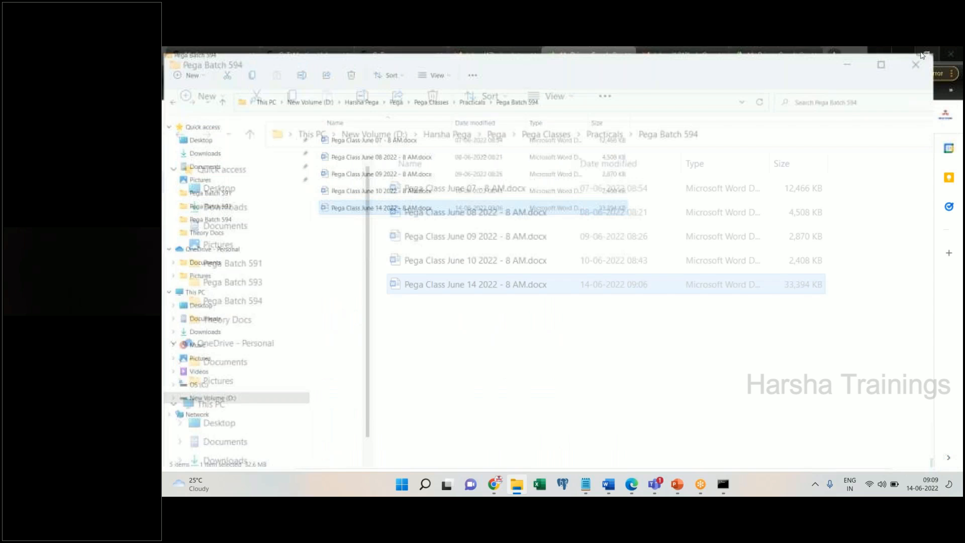
left_click_drag(381, 271, 862, 326)
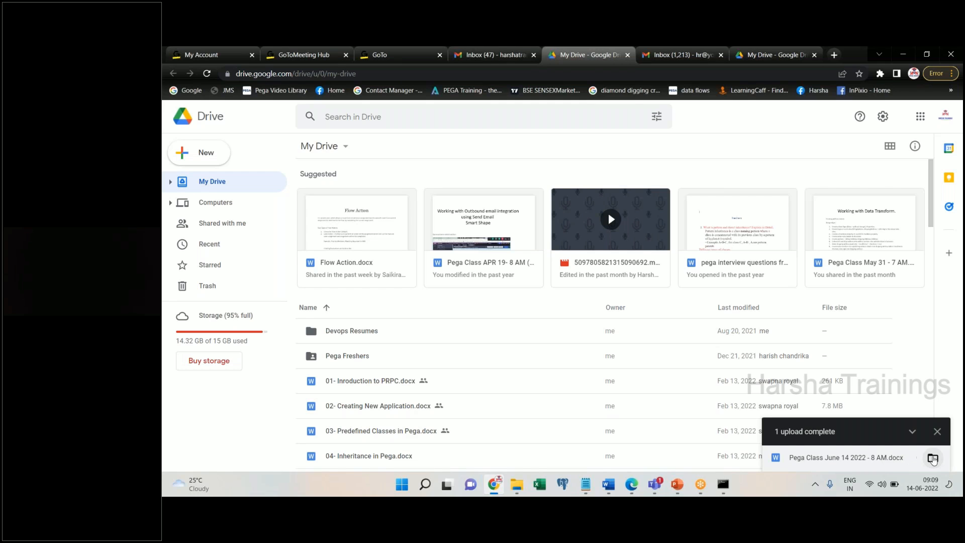
- Share Pega Class June 14 2022 - 8 AM.docx with anyone with the link as Editor and copy the link
left_click(932, 458)
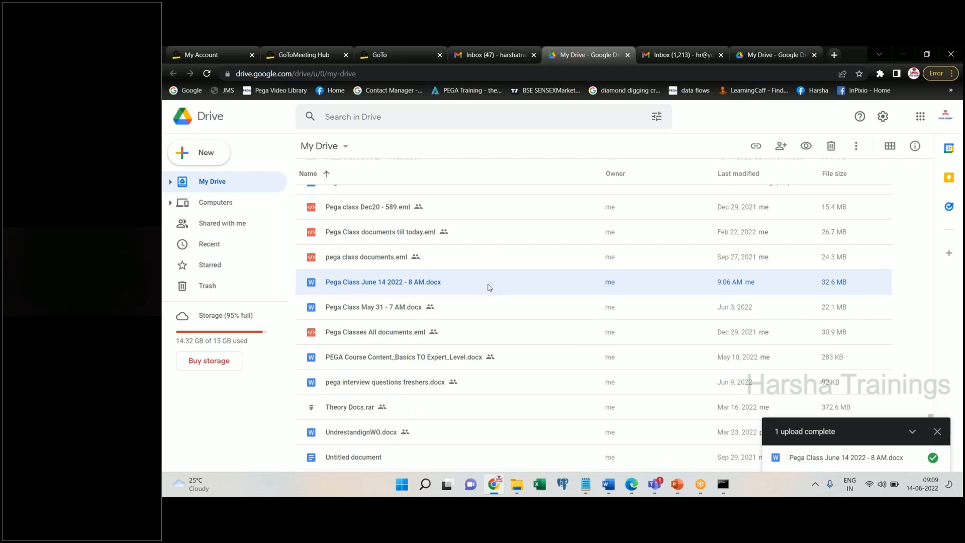
right_click(340, 282)
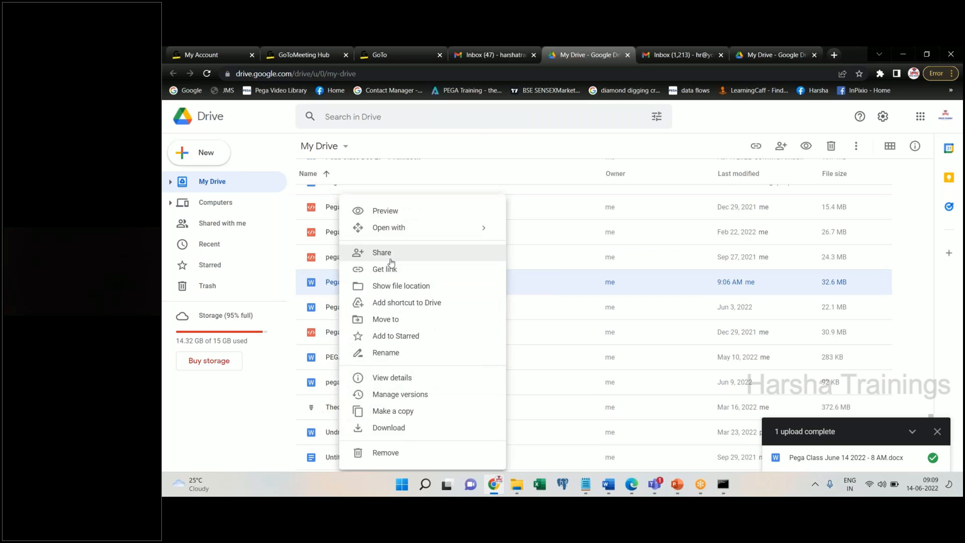
left_click(391, 257)
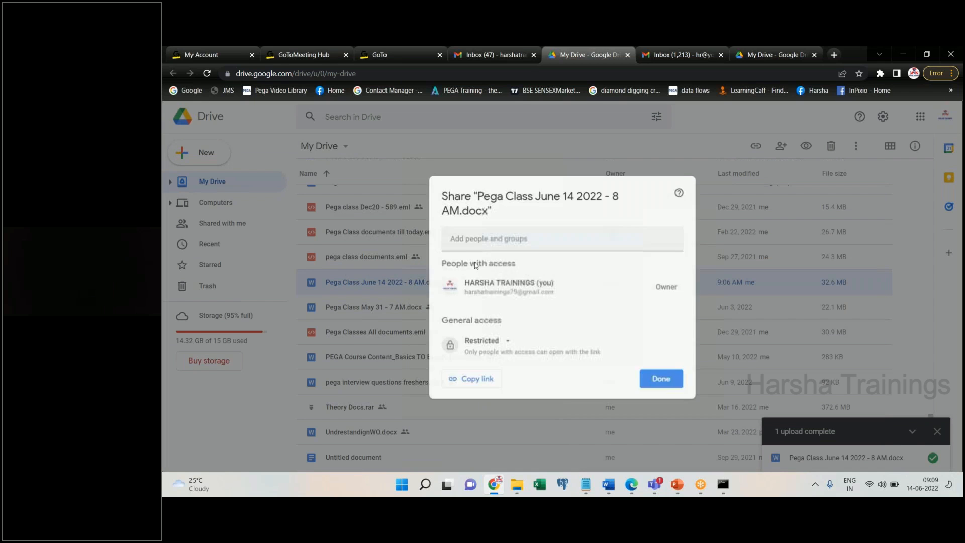
left_click(503, 356)
left_click(520, 405)
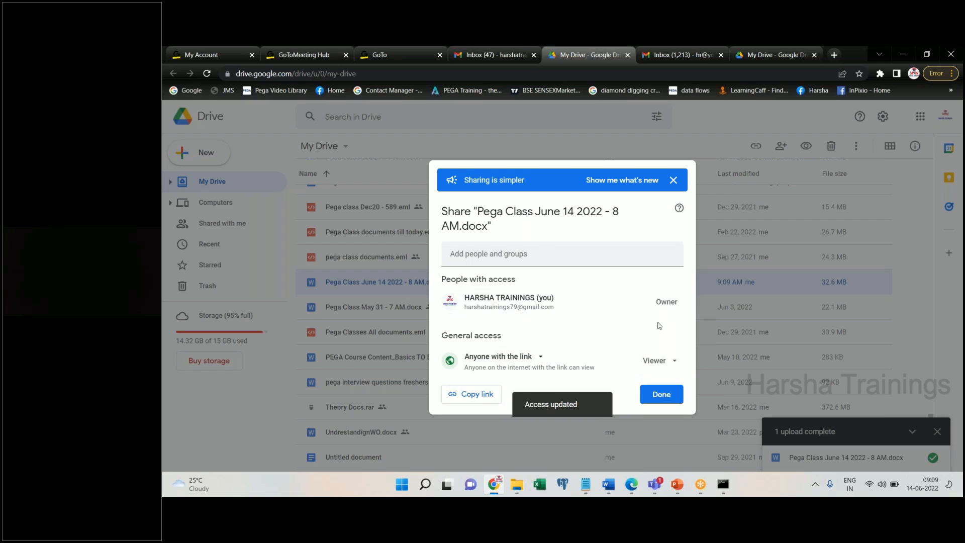
left_click(656, 360)
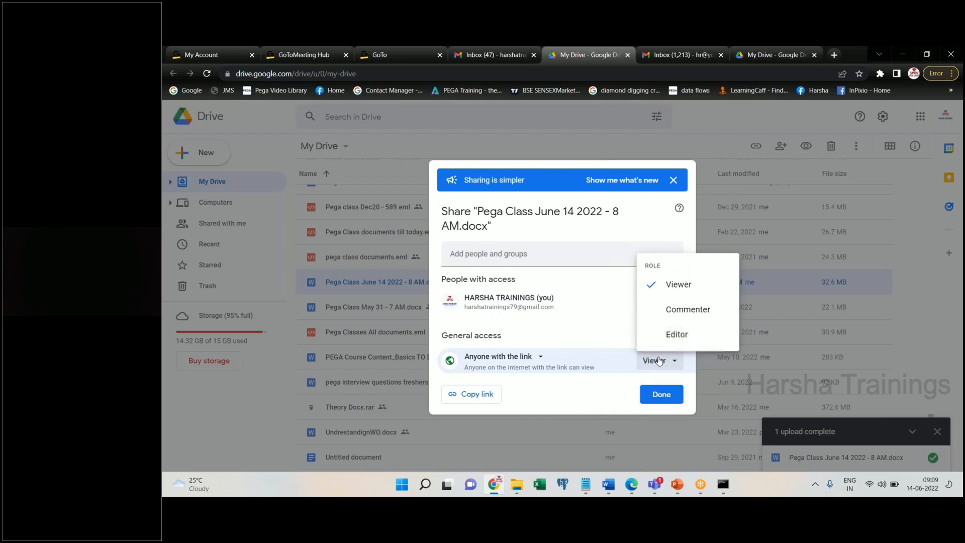
left_click(676, 335)
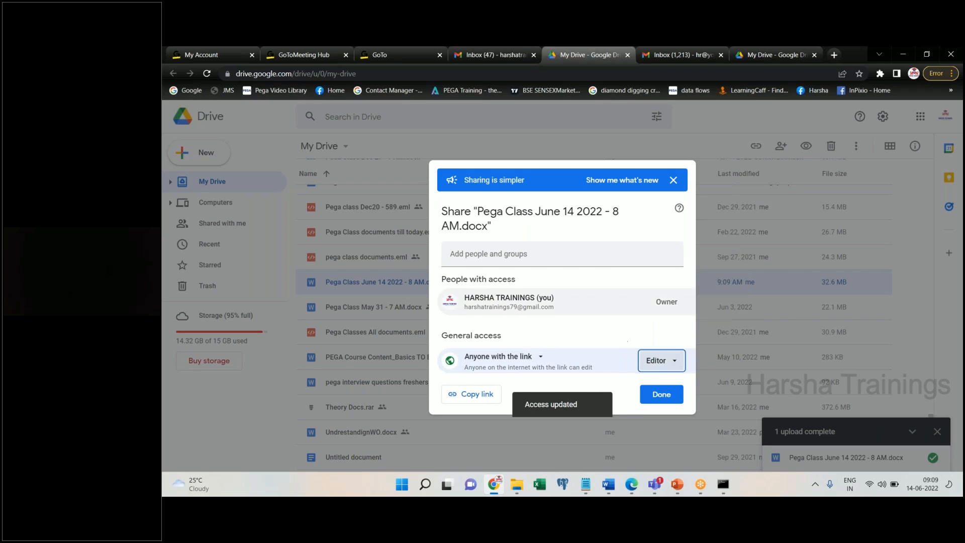
left_click(482, 395)
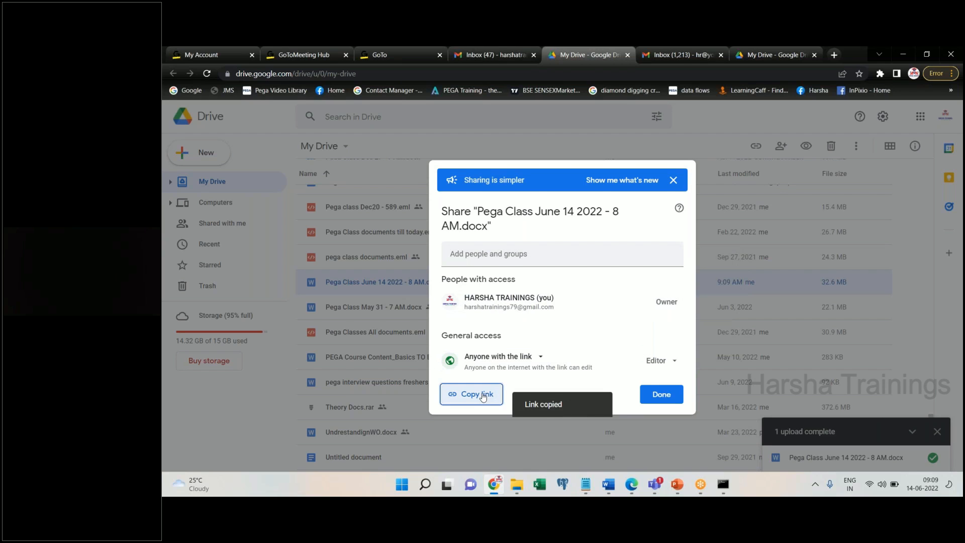
left_click(659, 394)
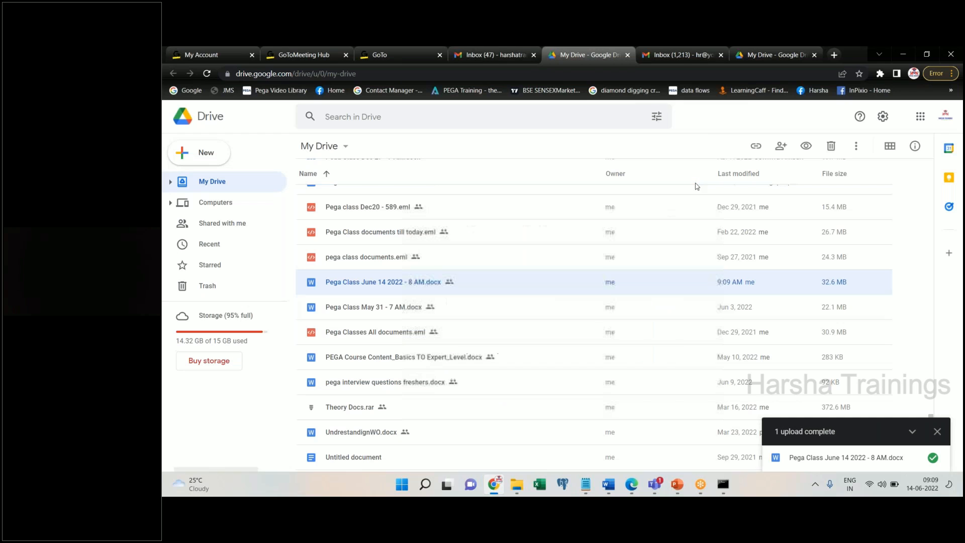
- Paste the June 14 notes sharing link below 'PFA' in the draft and send the email
left_click(528, 63)
key("ctrl+v")
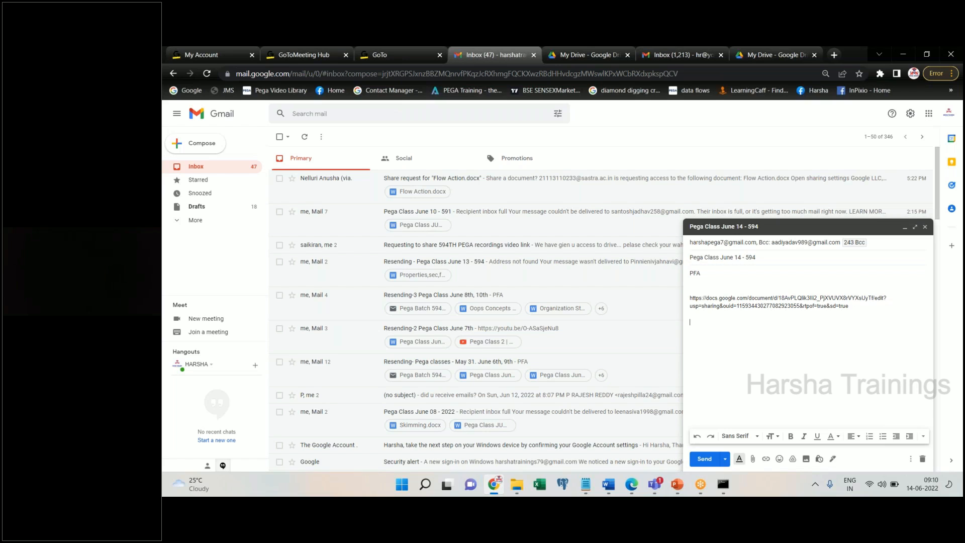
left_click(700, 463)
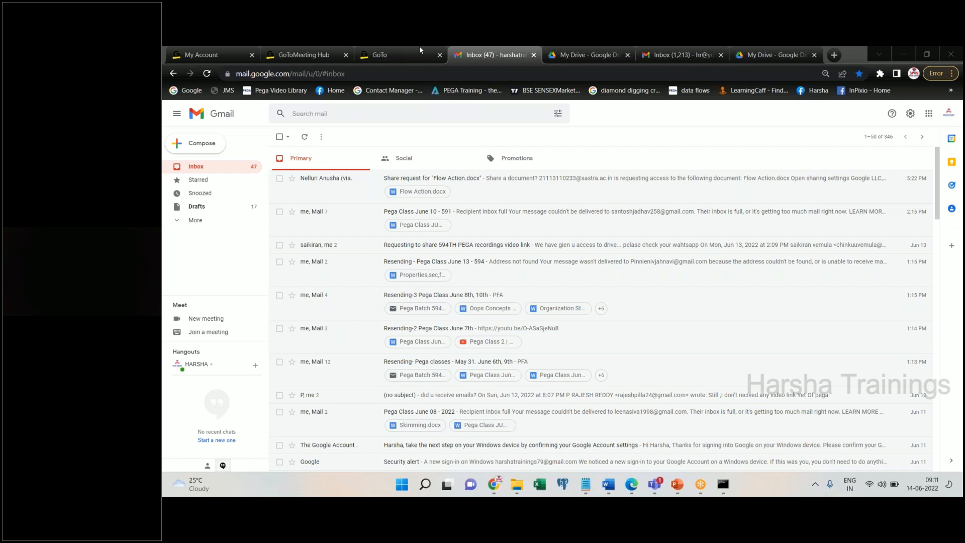
- Check Shared with me in the other Drive account, return to My Drive, then minimize Chrome and File Explorer
left_click(774, 55)
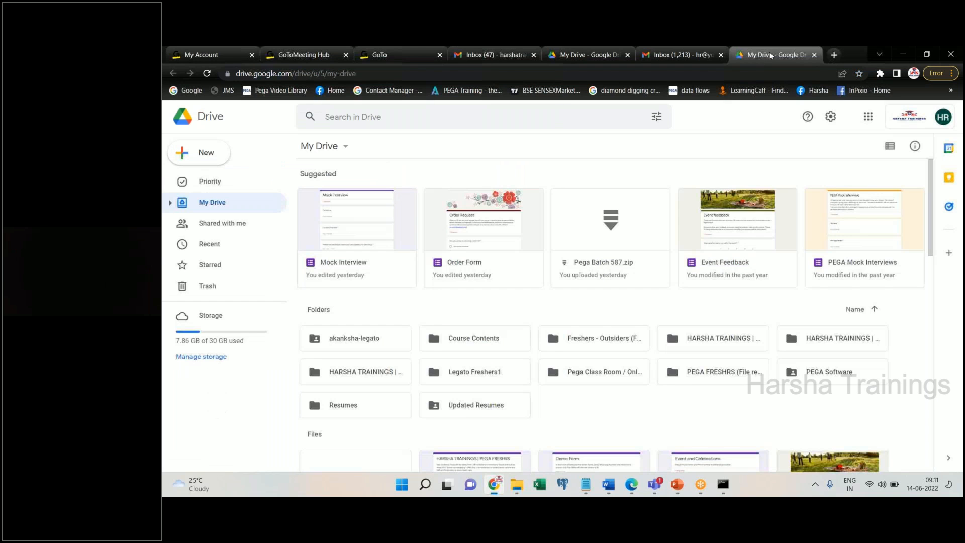
left_click(230, 226)
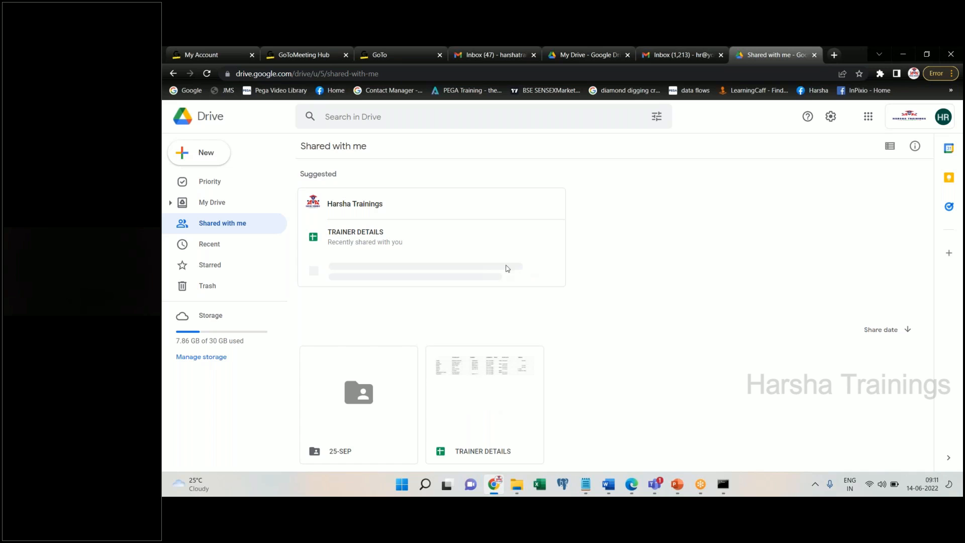
left_click(211, 202)
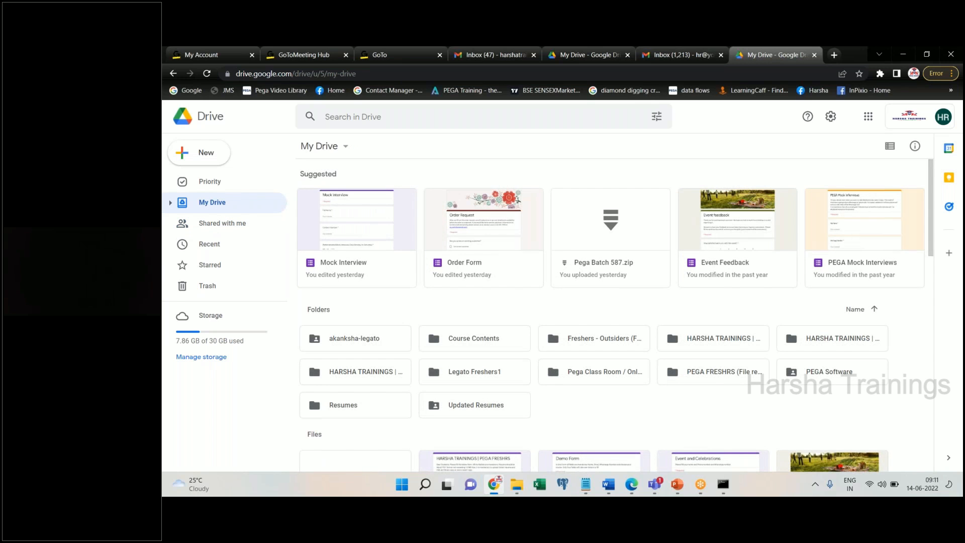
left_click(903, 54)
left_click(668, 119)
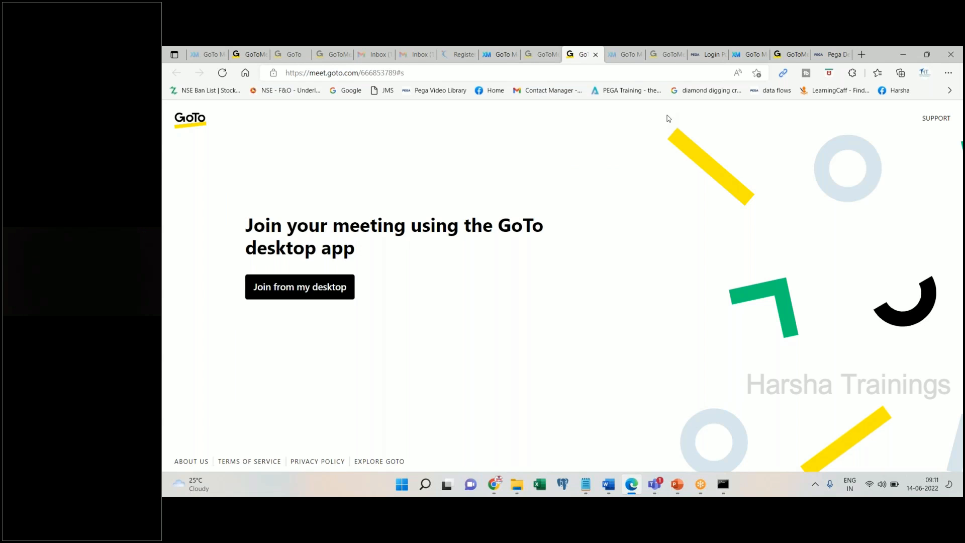
left_click(206, 61)
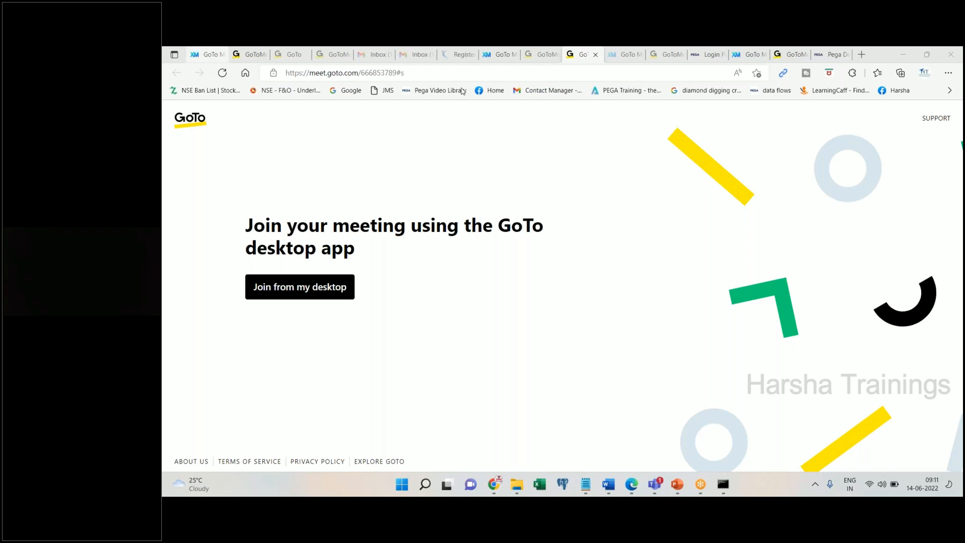